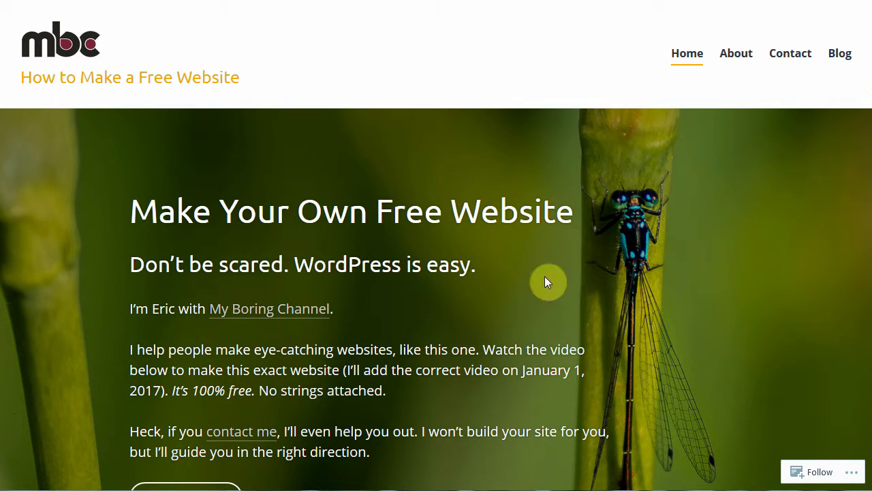
Scroll through the example site's home page, then go to its About page
{"action": "scroll", "coordinate": [449, 156], "scroll_direction": "down", "scroll_amount": 8}
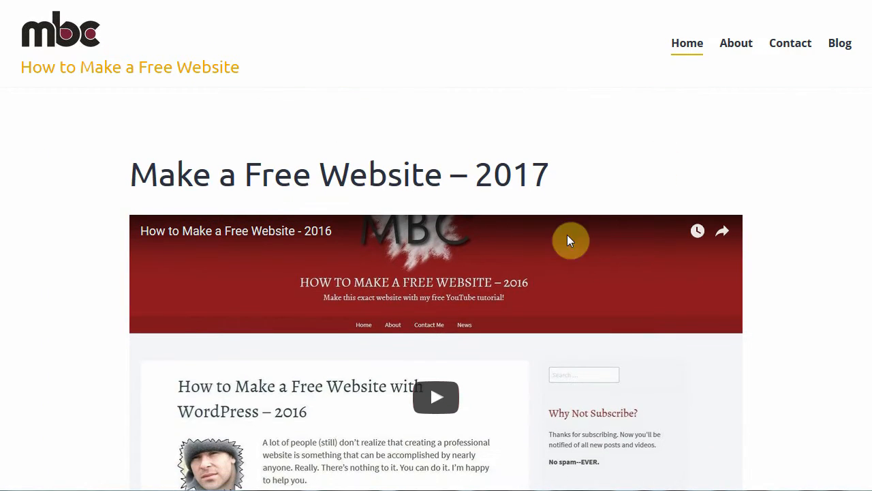
{"action": "scroll", "coordinate": [870, 141], "scroll_direction": "down", "scroll_amount": 2}
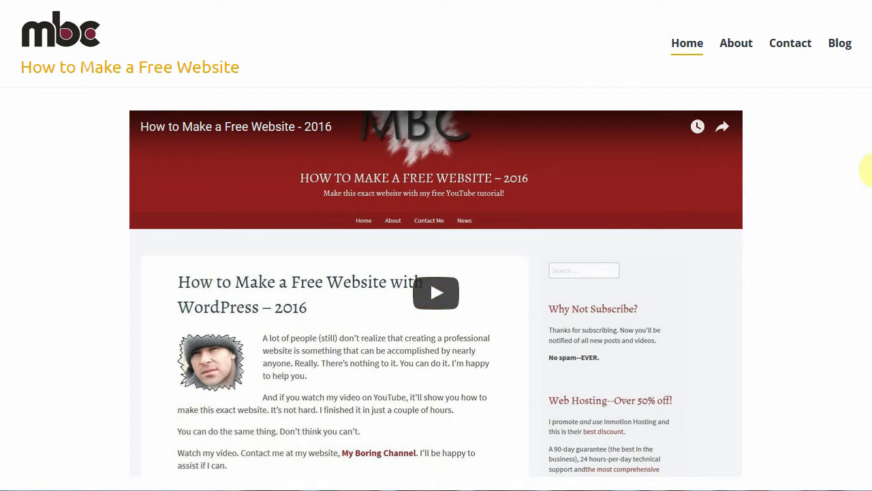
{"action": "scroll", "coordinate": [866, 169], "scroll_direction": "down", "scroll_amount": 6}
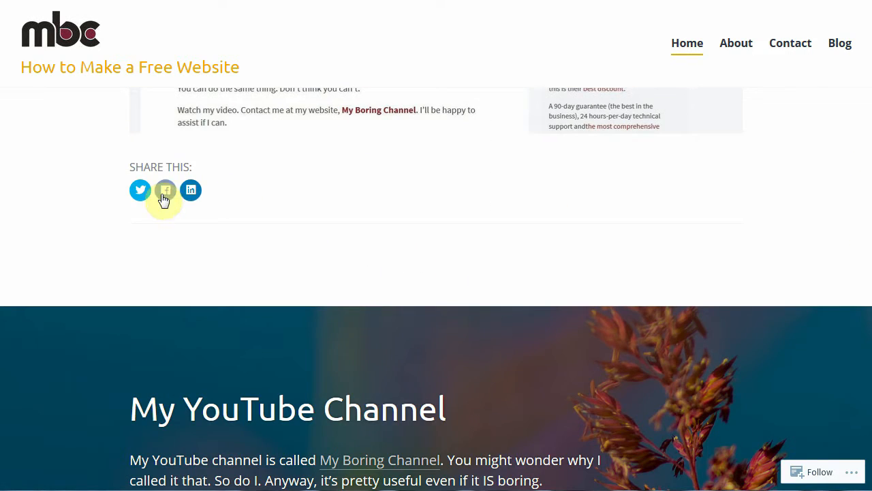
{"action": "scroll", "coordinate": [864, 225], "scroll_direction": "down", "scroll_amount": 4}
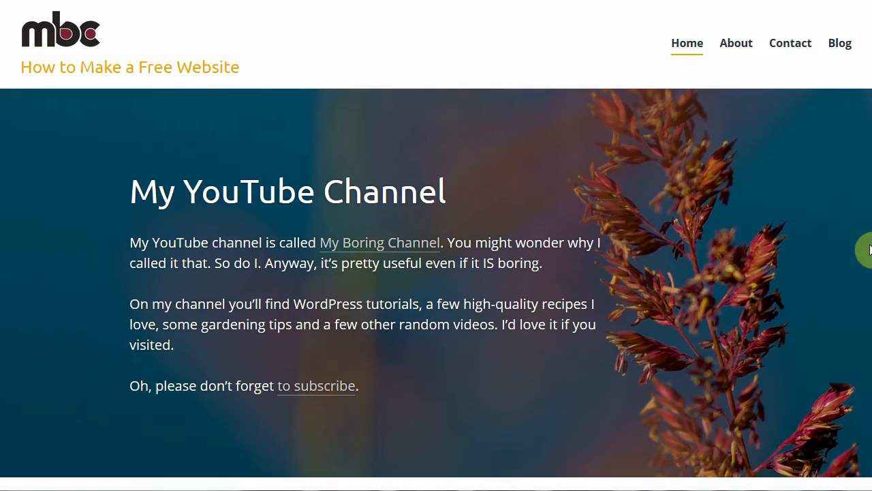
{"action": "scroll", "coordinate": [869, 249], "scroll_direction": "down", "scroll_amount": 1}
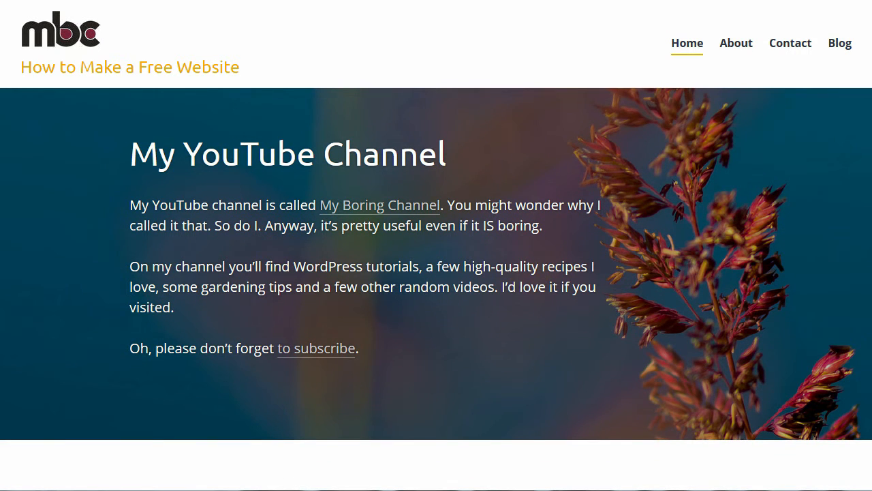
{"action": "scroll", "coordinate": [869, 286], "scroll_direction": "down", "scroll_amount": 7}
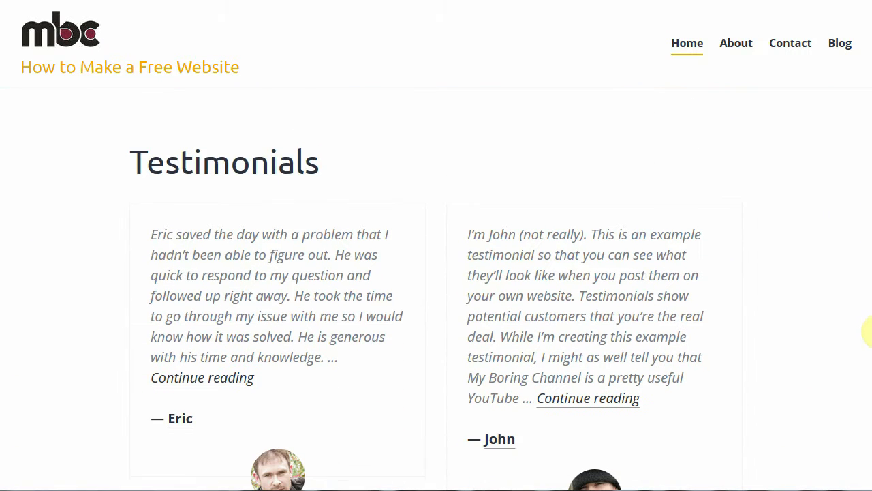
{"action": "scroll", "coordinate": [869, 297], "scroll_direction": "down", "scroll_amount": 8}
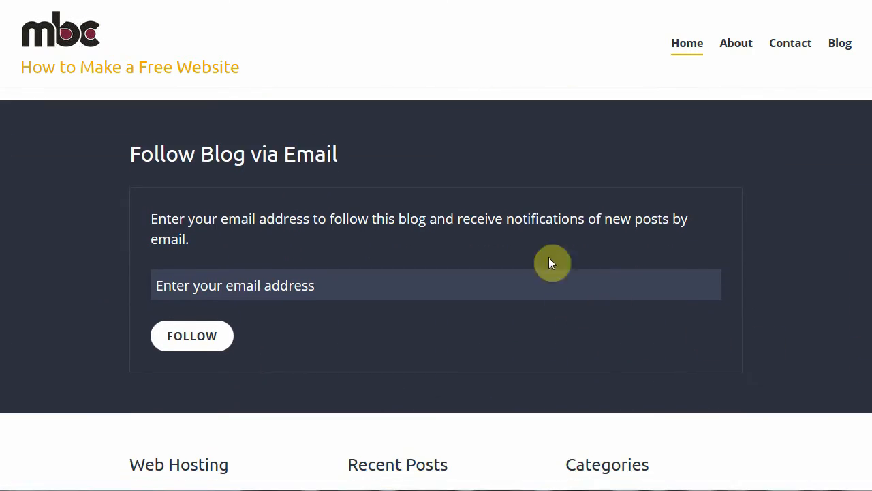
{"action": "scroll", "coordinate": [865, 261], "scroll_direction": "down", "scroll_amount": 4}
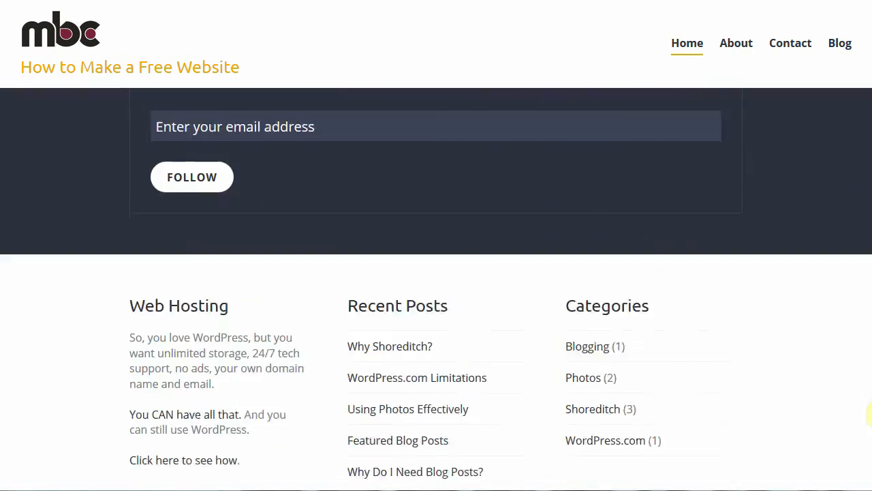
{"action": "scroll", "coordinate": [853, 382], "scroll_direction": "down", "scroll_amount": 1}
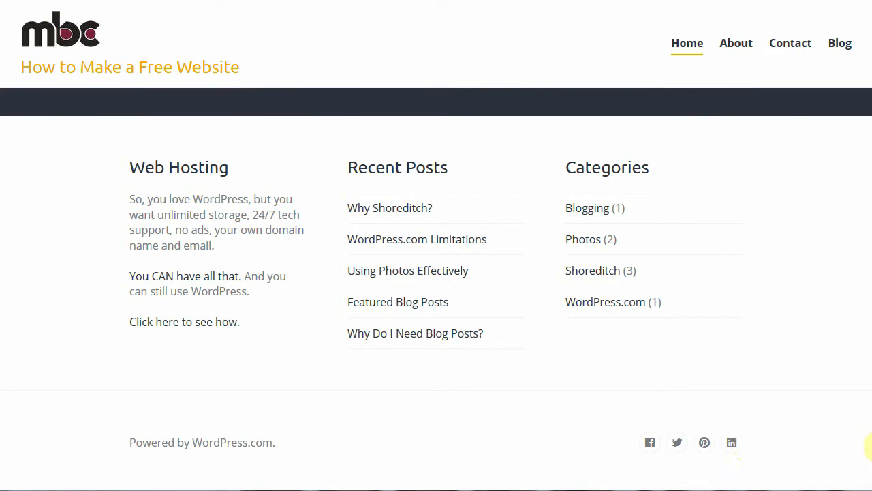
{"action": "left_click_drag", "start_coordinate": [869, 446], "coordinate": [870, 130]}
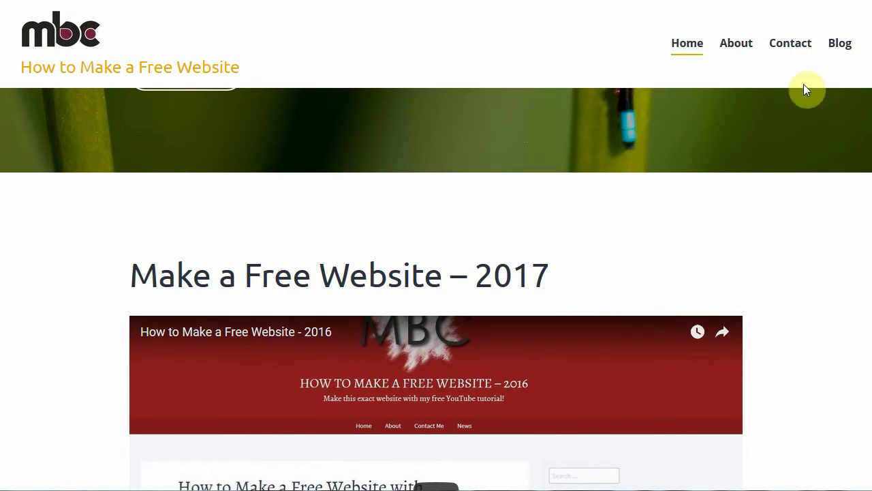
{"action": "scroll", "coordinate": [869, 102], "scroll_direction": "up", "scroll_amount": 5}
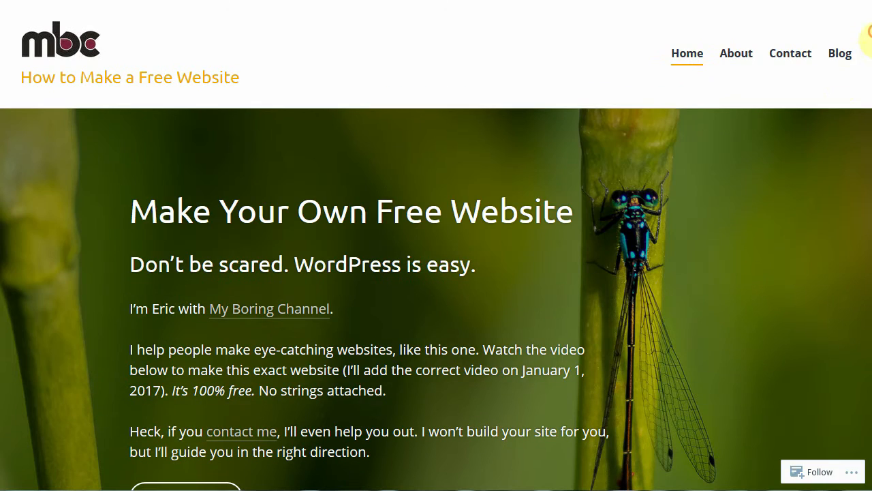
{"action": "left_click", "coordinate": [739, 56]}
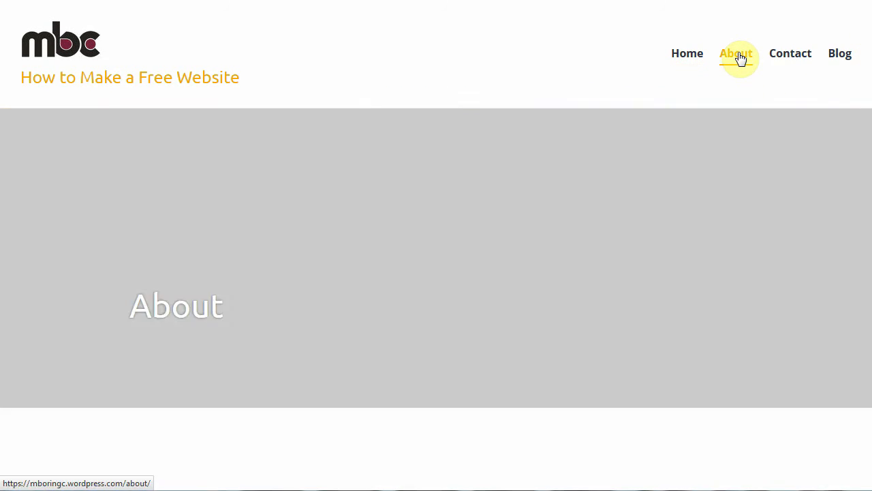
Enlarge the first Who I Am photo and page through the gallery to the boy-with-lamp photo
{"action": "scroll", "coordinate": [866, 109], "scroll_direction": "down", "scroll_amount": 4}
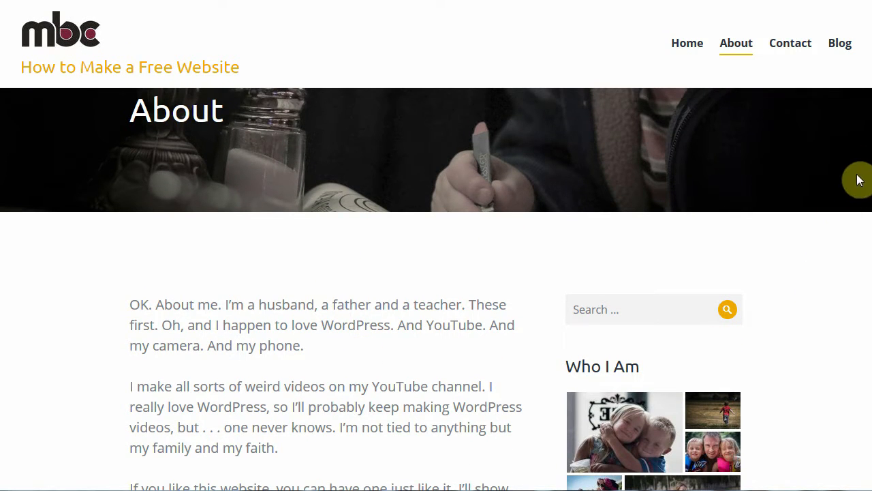
{"action": "scroll", "coordinate": [866, 163], "scroll_direction": "down", "scroll_amount": 2}
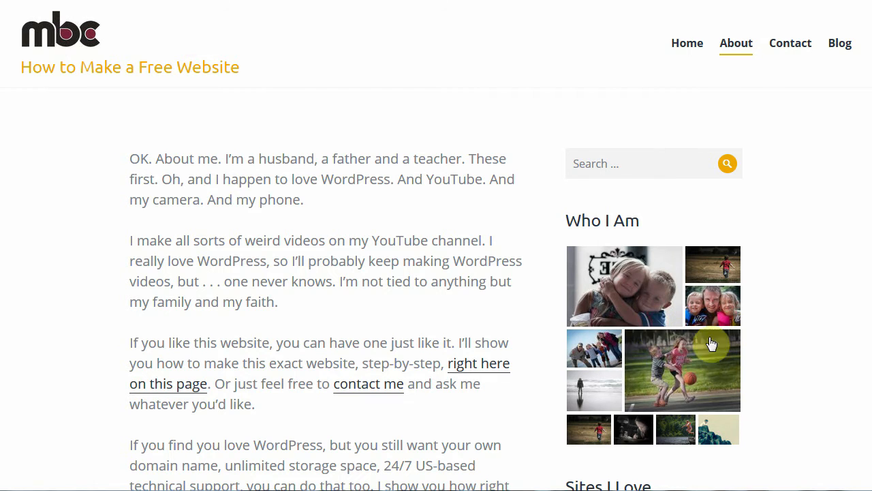
{"action": "scroll", "coordinate": [860, 204], "scroll_direction": "down", "scroll_amount": 1}
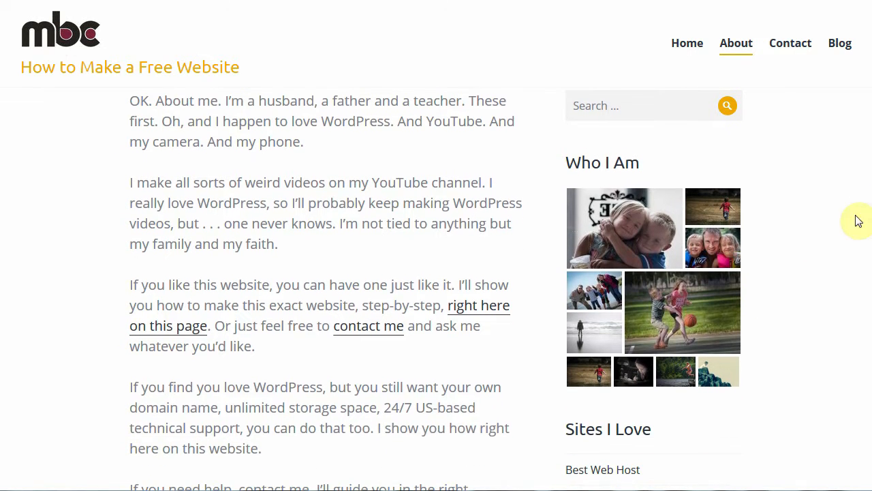
{"action": "left_click", "coordinate": [633, 233]}
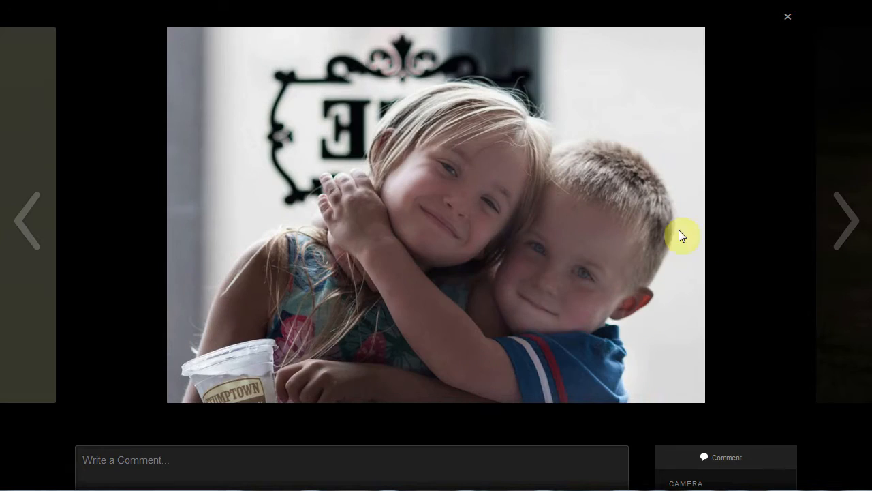
{"action": "left_click", "coordinate": [845, 224]}
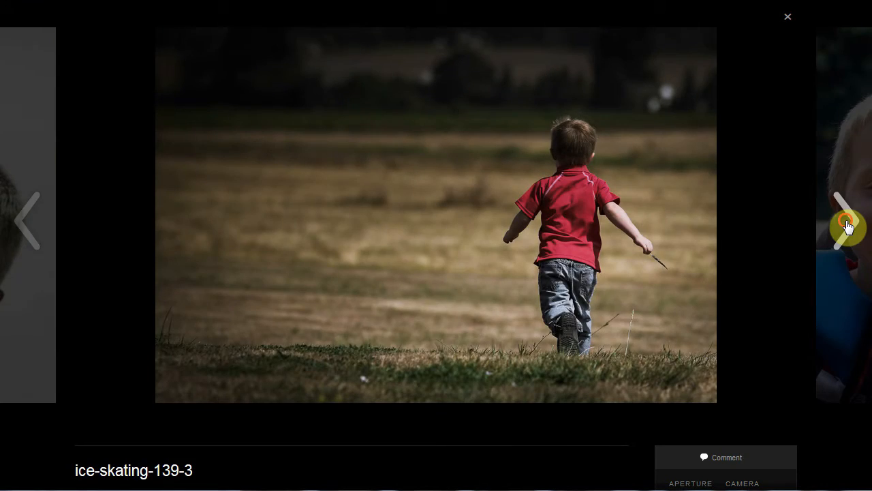
{"action": "left_click", "coordinate": [846, 224]}
{"action": "left_click", "coordinate": [846, 225]}
{"action": "left_click", "coordinate": [848, 222]}
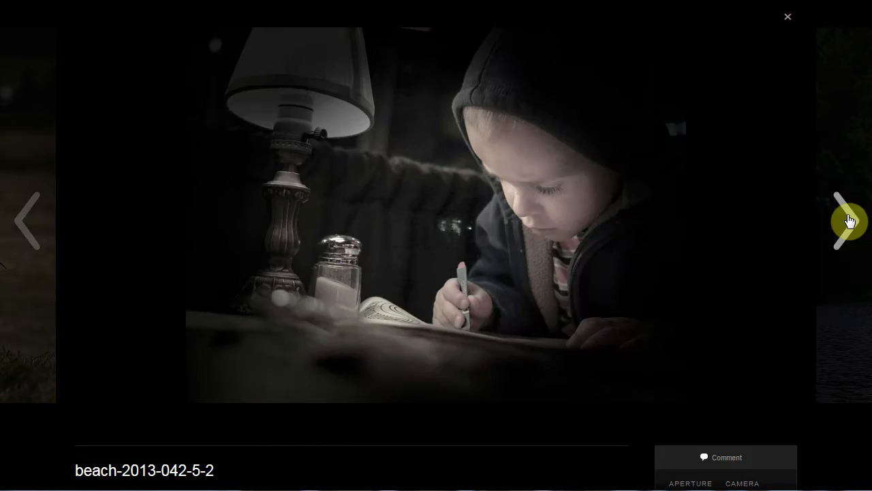
View the boy-with-lamp photo at full size, then close the photo viewer to return to About
{"action": "scroll", "coordinate": [580, 349], "scroll_direction": "down", "scroll_amount": 3}
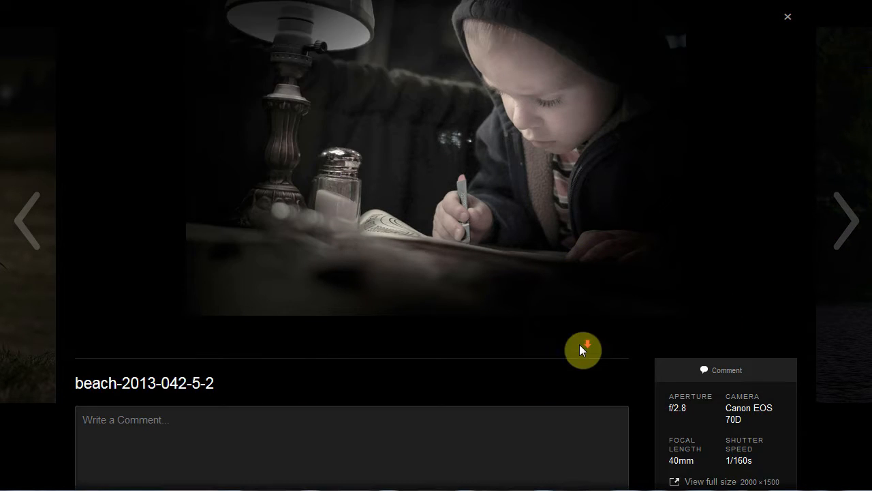
{"action": "left_click", "coordinate": [696, 374]}
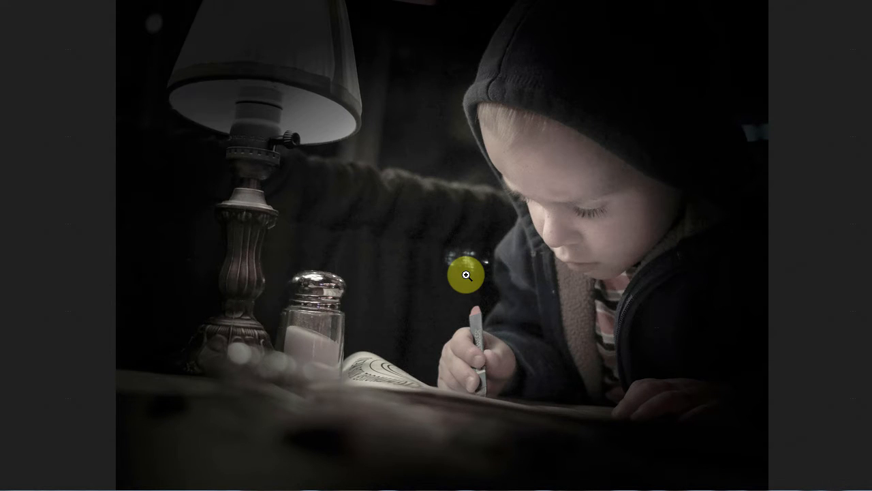
{"action": "key", "text": "alt+Left"}
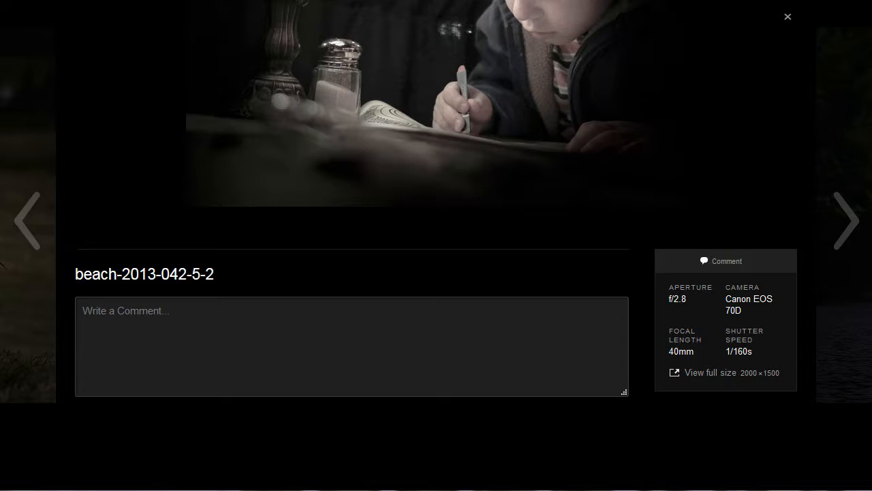
{"action": "scroll", "coordinate": [665, 265], "scroll_direction": "up", "scroll_amount": 3}
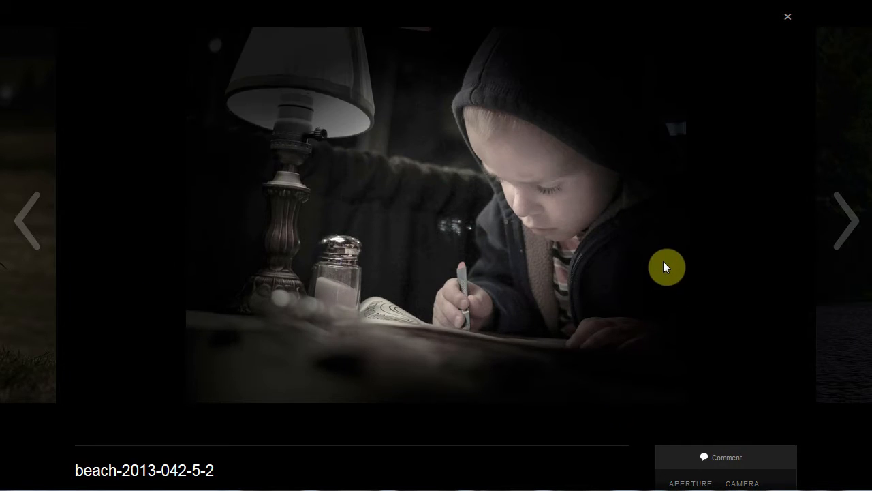
{"action": "left_click", "coordinate": [787, 23]}
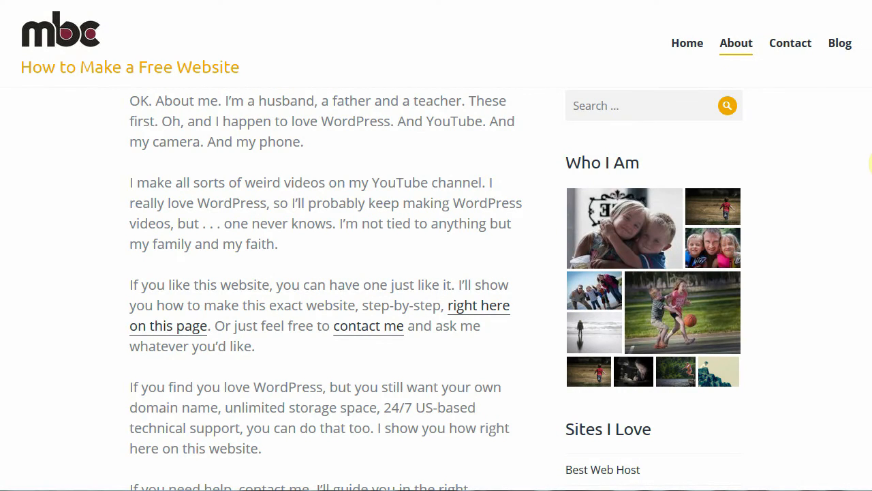
Scroll back up the About page and go to the Contact page
{"action": "left_click_drag", "start_coordinate": [870, 176], "coordinate": [869, 297]}
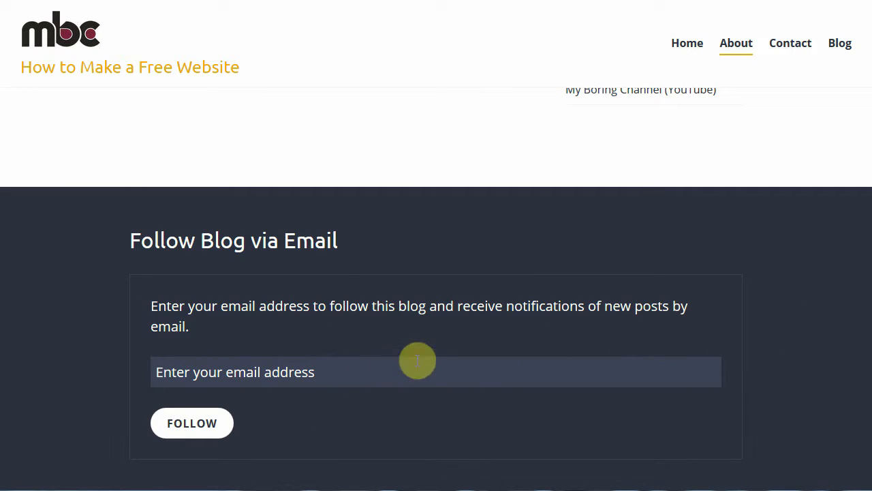
{"action": "left_click_drag", "start_coordinate": [869, 305], "coordinate": [868, 62]}
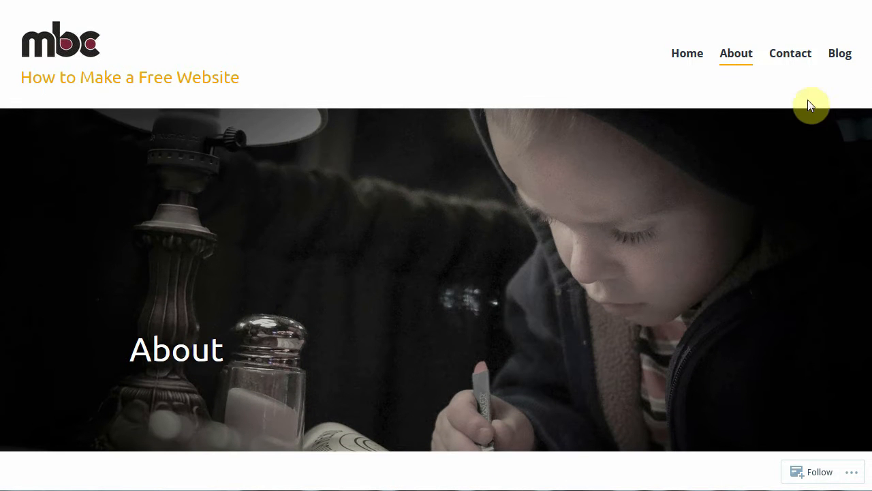
{"action": "left_click", "coordinate": [789, 58]}
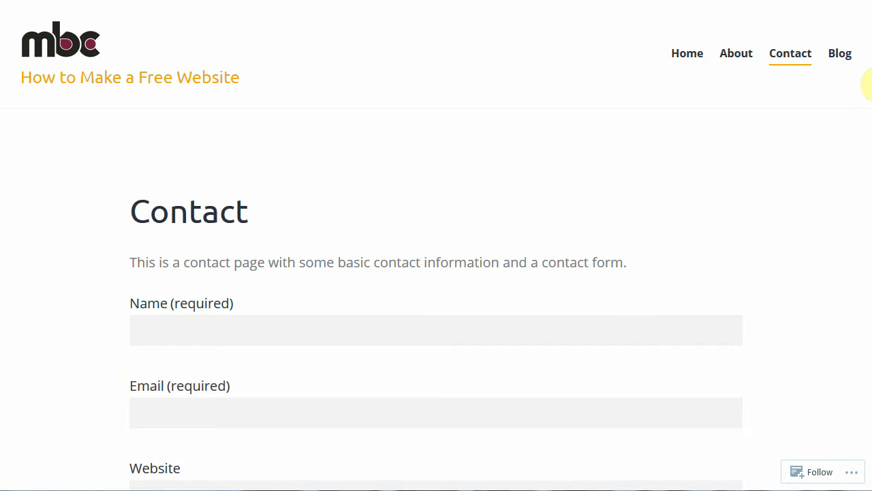
Scroll past the Contact form's Name, Email and Website fields, then go to the Blog page
{"action": "mouse_move", "coordinate": [869, 80]}
{"action": "left_mouse_down"}
{"action": "mouse_move", "coordinate": [869, 159]}
{"action": "mouse_move", "coordinate": [866, 64]}
{"action": "left_mouse_up"}
{"action": "left_click", "coordinate": [842, 57]}
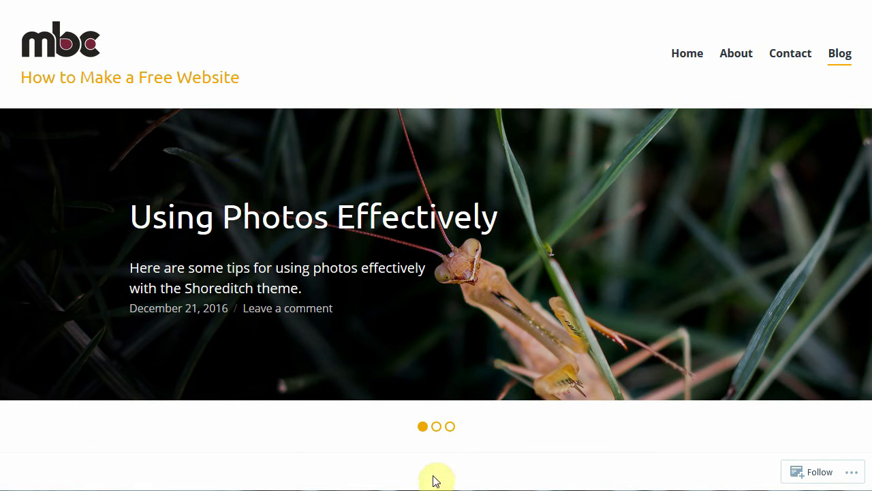
Step the Blog slider through Featured Blog Posts to Why Do I Need Blog Posts?, then scroll to the Why Shoreditch? post
{"action": "left_click", "coordinate": [436, 428]}
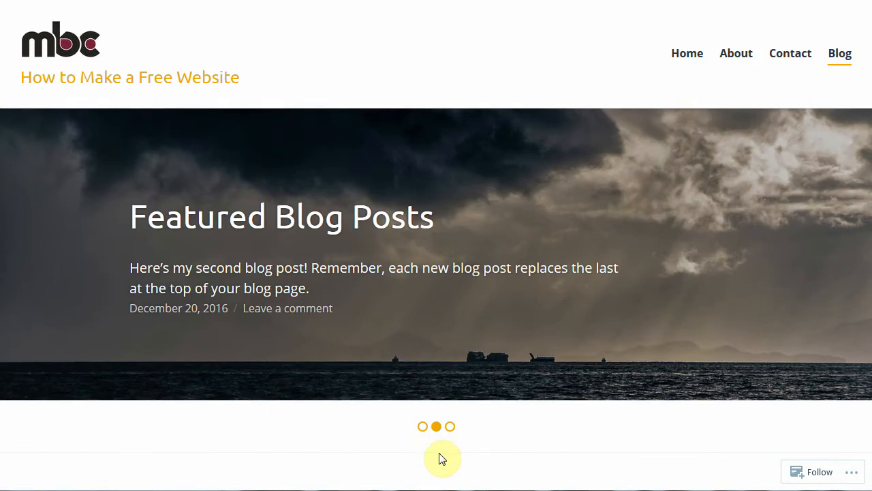
{"action": "left_click", "coordinate": [450, 427]}
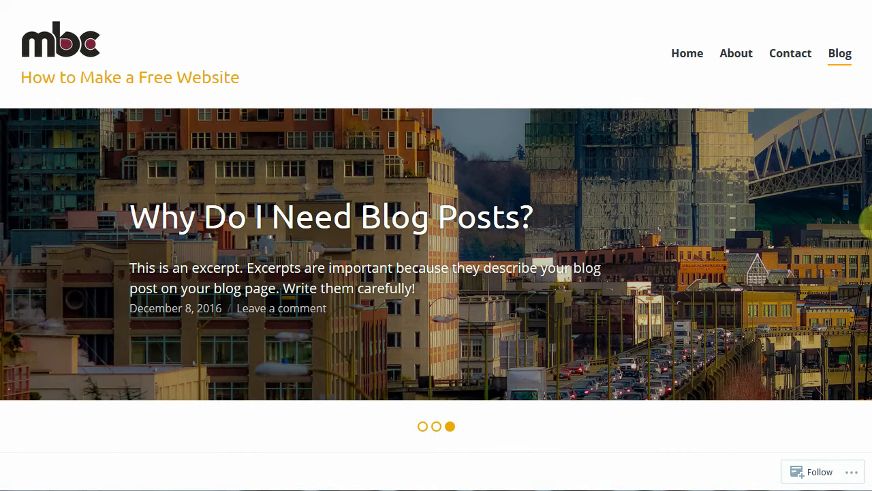
{"action": "scroll", "coordinate": [590, 349], "scroll_direction": "down", "scroll_amount": 6}
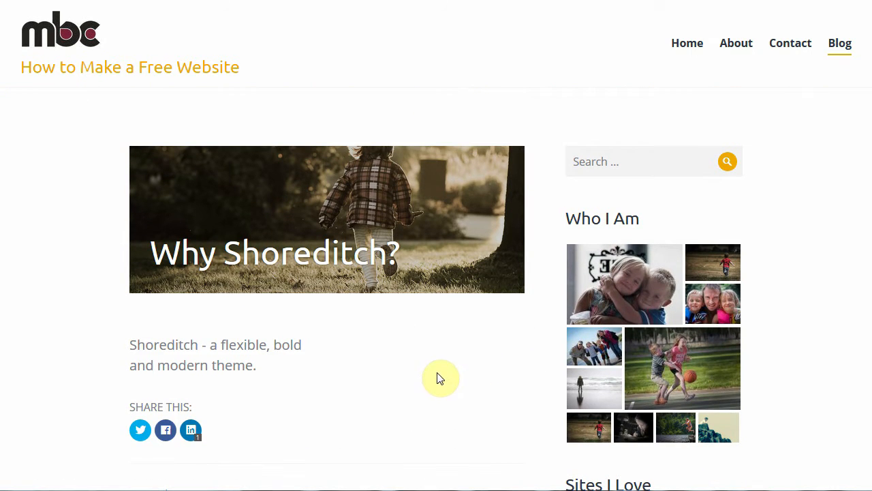
{"action": "scroll", "coordinate": [794, 303], "scroll_direction": "down", "scroll_amount": 2}
{"action": "scroll", "coordinate": [793, 308], "scroll_direction": "down", "scroll_amount": 2}
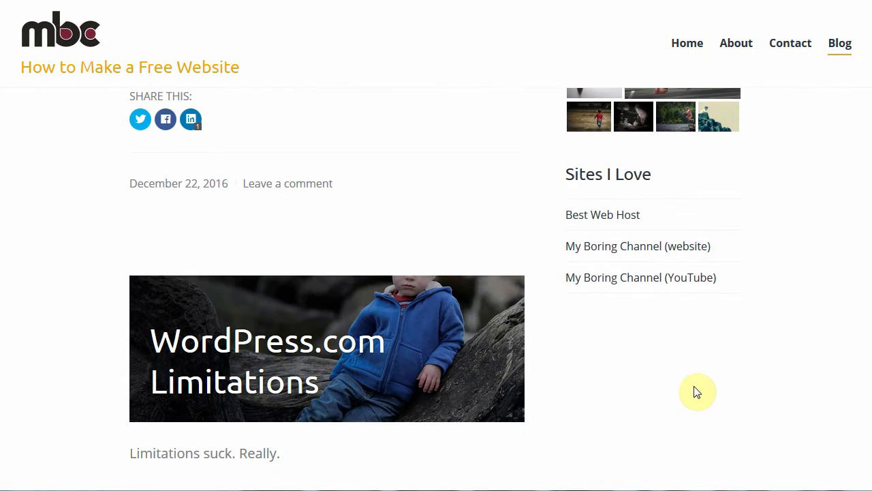
{"action": "scroll", "coordinate": [691, 391], "scroll_direction": "up", "scroll_amount": 5}
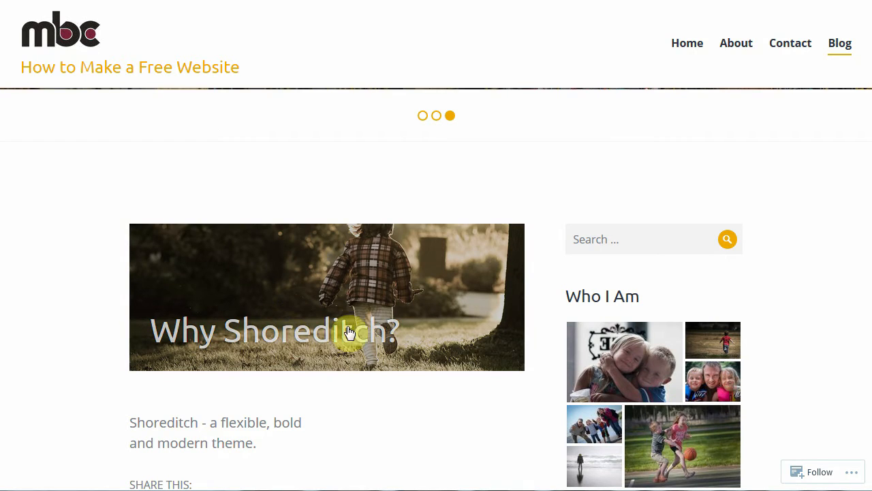
{"action": "scroll", "coordinate": [438, 411], "scroll_direction": "down", "scroll_amount": 1}
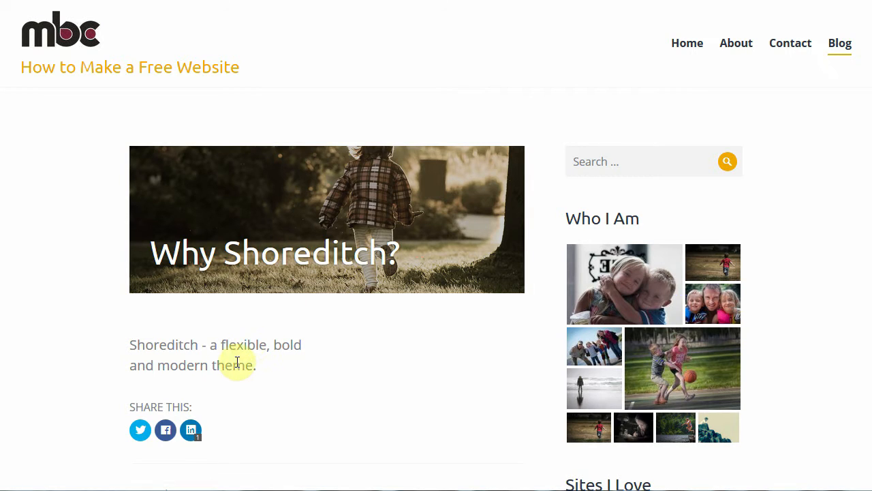
{"action": "left_click", "coordinate": [310, 265]}
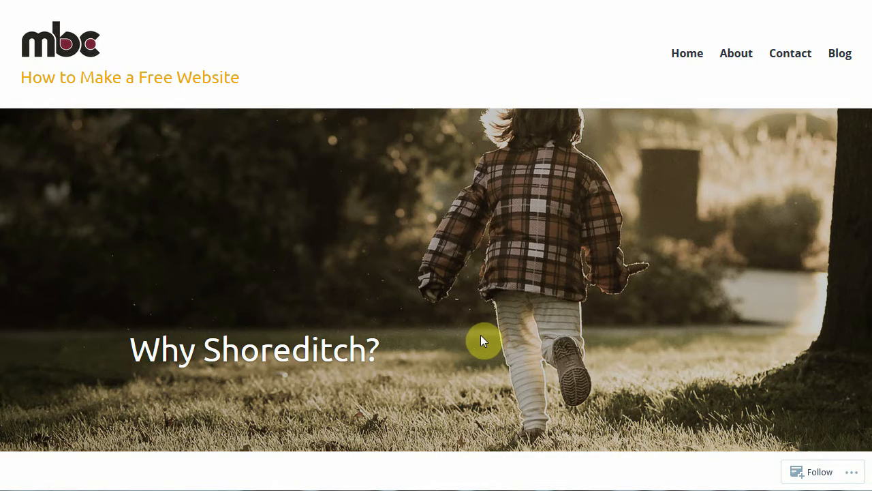
{"action": "scroll", "coordinate": [487, 337], "scroll_direction": "down", "scroll_amount": 2}
{"action": "scroll", "coordinate": [497, 337], "scroll_direction": "down", "scroll_amount": 10}
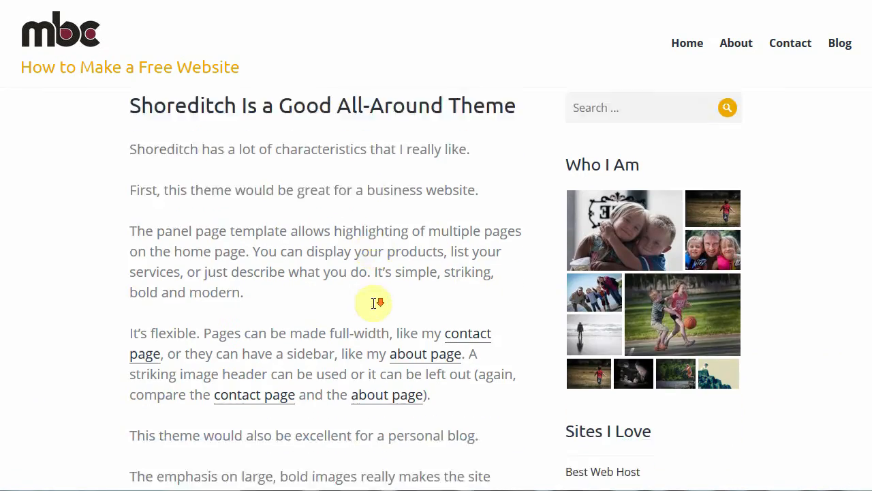
{"action": "scroll", "coordinate": [371, 310], "scroll_direction": "down", "scroll_amount": 2}
{"action": "scroll", "coordinate": [405, 335], "scroll_direction": "up", "scroll_amount": 6}
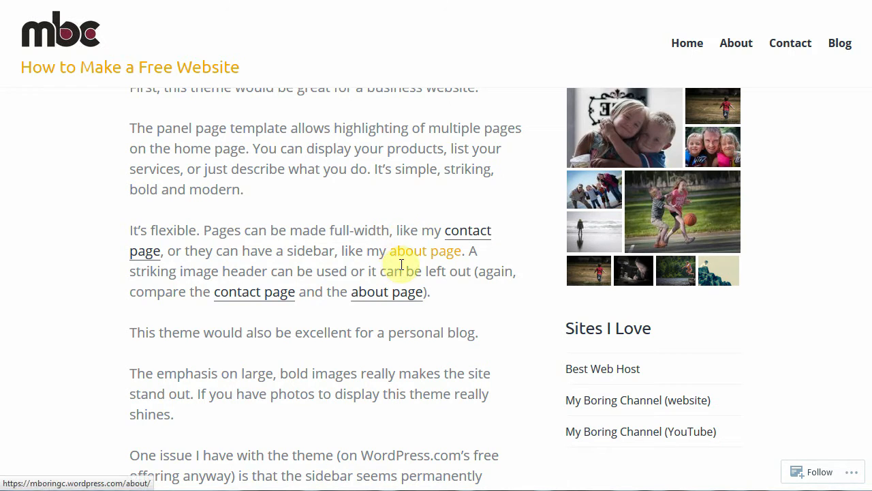
{"action": "scroll", "coordinate": [431, 393], "scroll_direction": "down", "scroll_amount": 2}
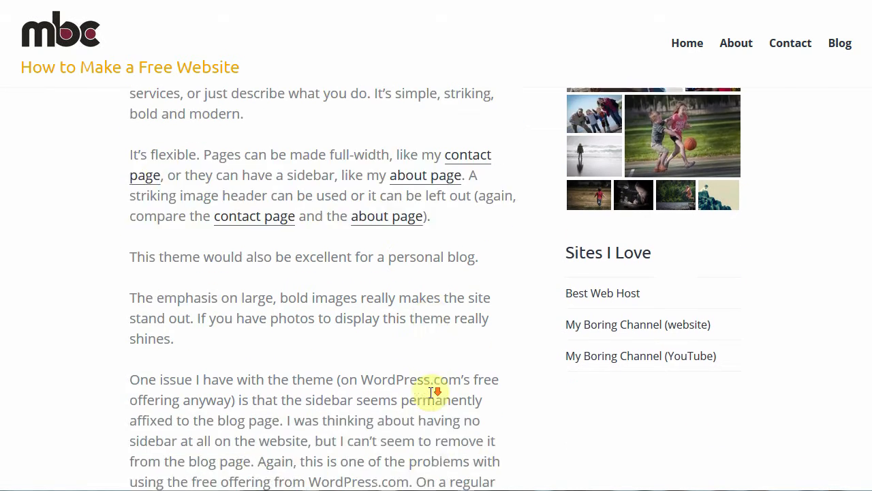
{"action": "scroll", "coordinate": [474, 400], "scroll_direction": "down", "scroll_amount": 2}
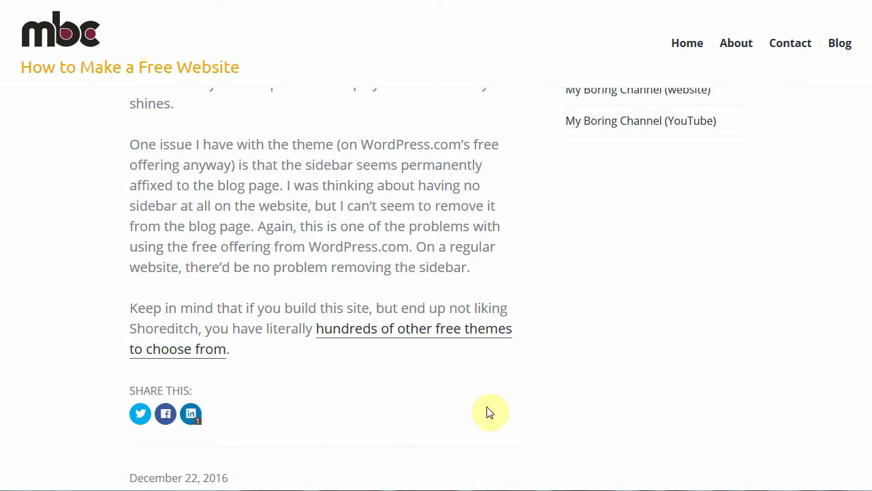
{"action": "scroll", "coordinate": [529, 411], "scroll_direction": "up", "scroll_amount": 4}
{"action": "scroll", "coordinate": [528, 411], "scroll_direction": "up", "scroll_amount": 10}
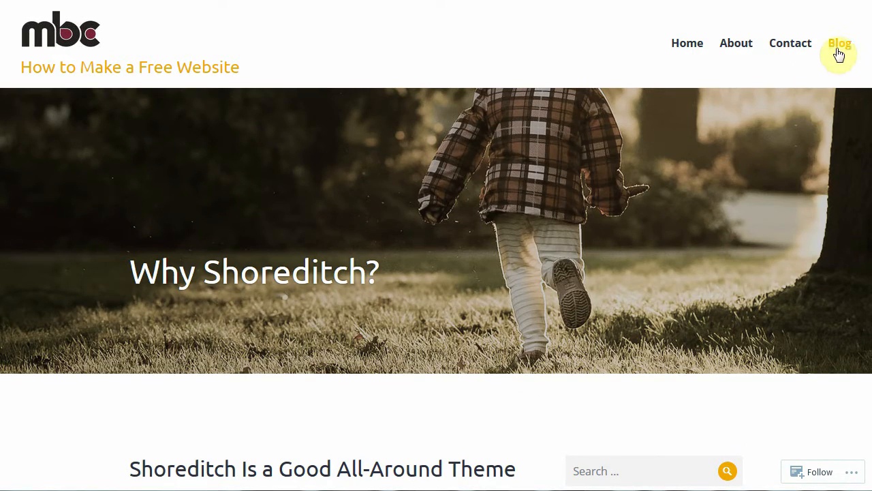
{"action": "left_click", "coordinate": [836, 43]}
{"action": "scroll", "coordinate": [869, 109], "scroll_direction": "down", "scroll_amount": 5}
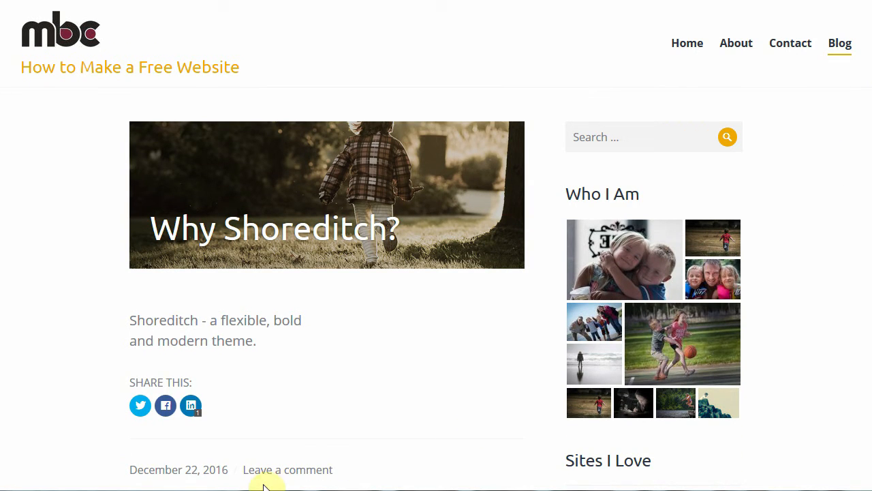
{"action": "scroll", "coordinate": [870, 113], "scroll_direction": "down", "scroll_amount": 6}
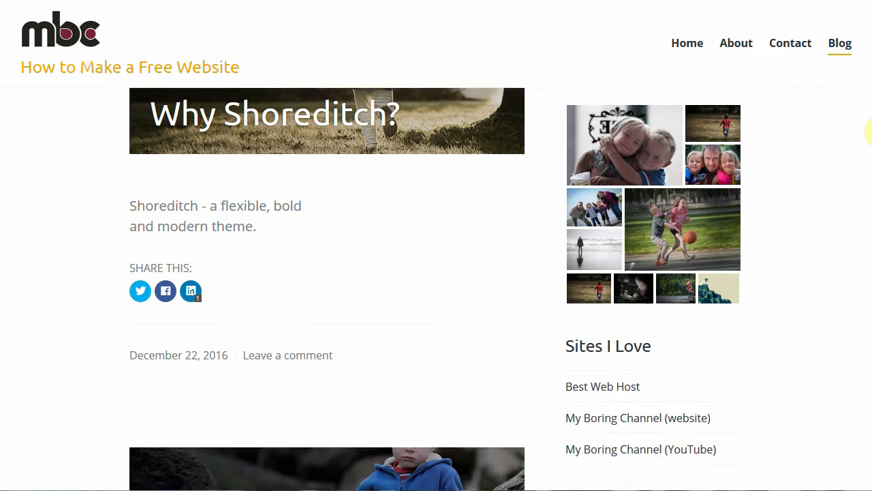
{"action": "scroll", "coordinate": [869, 170], "scroll_direction": "down", "scroll_amount": 10}
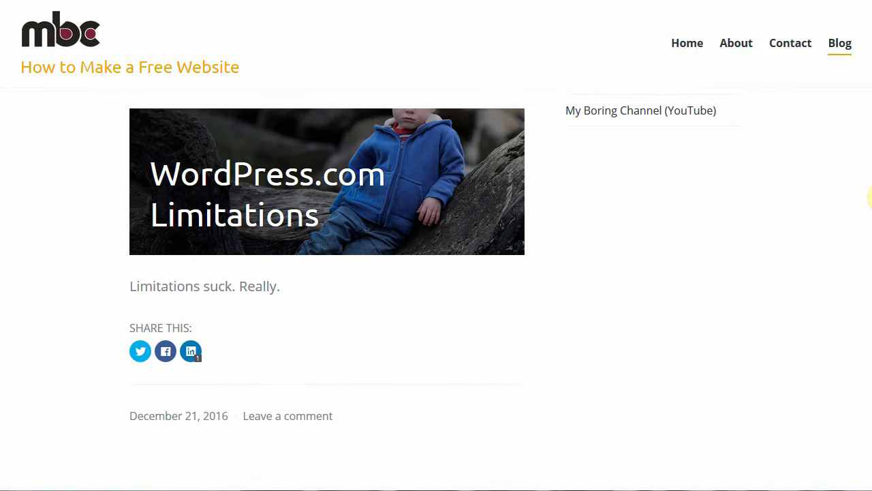
{"action": "scroll", "coordinate": [870, 267], "scroll_direction": "down", "scroll_amount": 9}
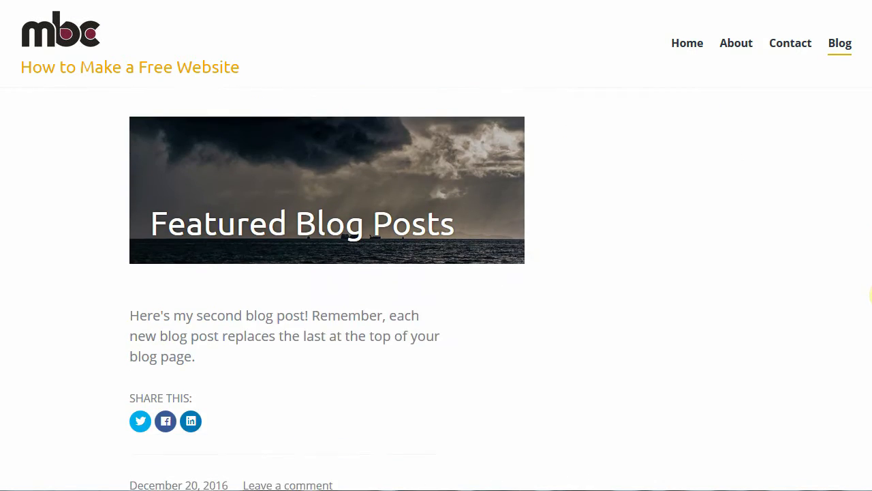
{"action": "scroll", "coordinate": [870, 344], "scroll_direction": "down", "scroll_amount": 5}
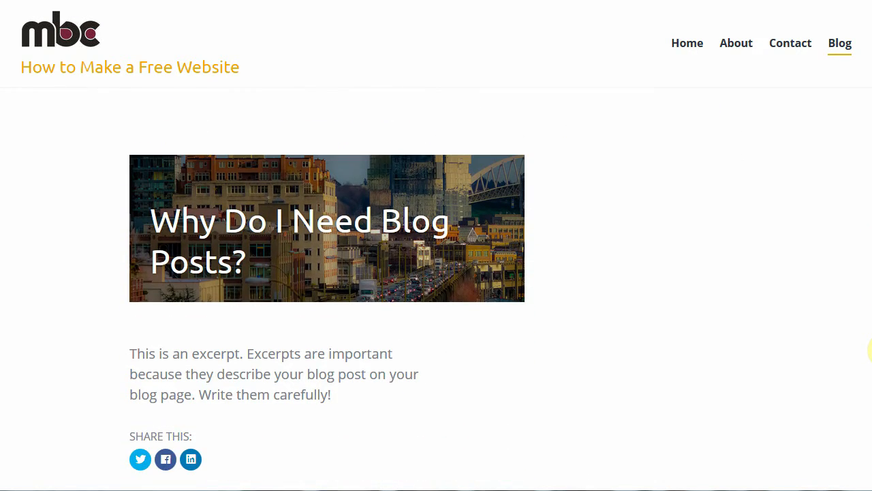
{"action": "scroll", "coordinate": [866, 389], "scroll_direction": "down", "scroll_amount": 3}
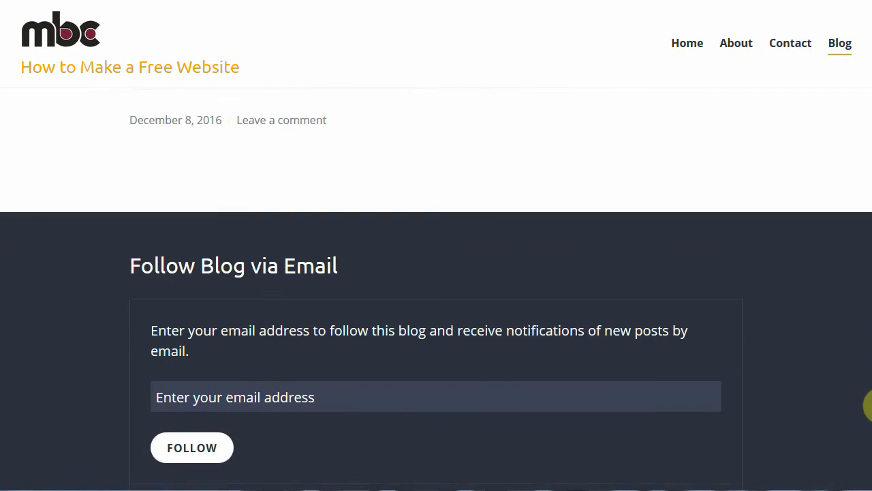
{"action": "scroll", "coordinate": [870, 411], "scroll_direction": "down", "scroll_amount": 5}
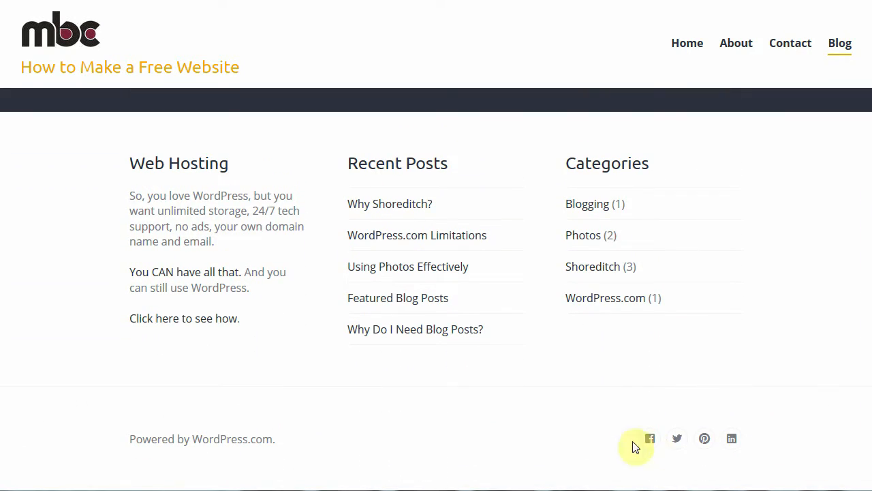
{"action": "scroll", "coordinate": [870, 417], "scroll_direction": "up", "scroll_amount": 3}
{"action": "left_click_drag", "start_coordinate": [871, 417], "coordinate": [871, 17]}
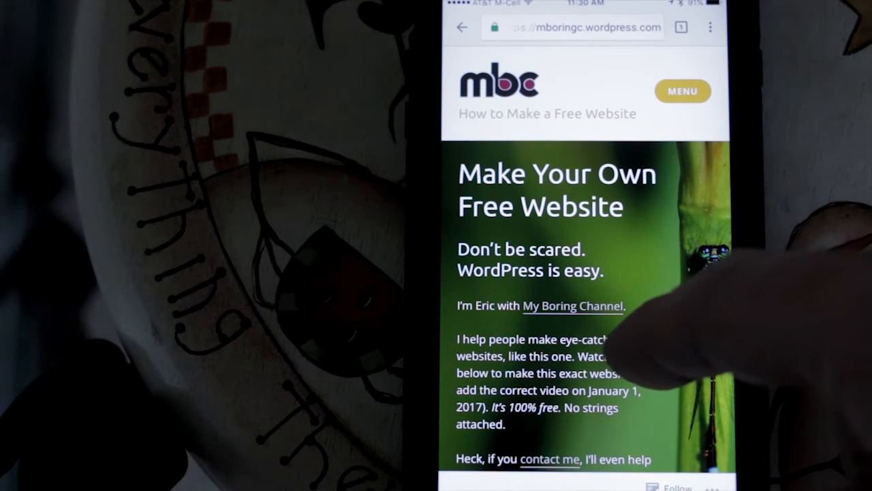
{"action": "scroll", "coordinate": [623, 321], "scroll_direction": "down", "scroll_amount": 2}
{"action": "scroll", "coordinate": [627, 269], "scroll_direction": "down", "scroll_amount": 6}
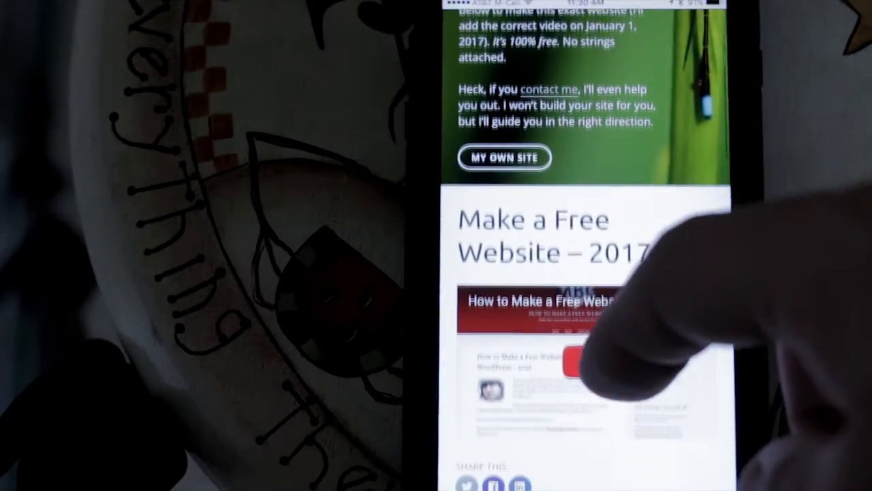
{"action": "scroll", "coordinate": [586, 273], "scroll_direction": "down", "scroll_amount": 3}
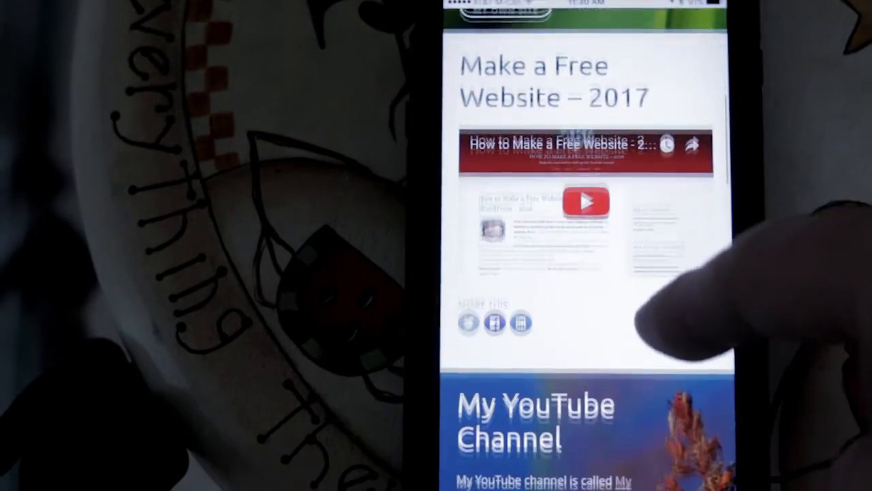
{"action": "scroll", "coordinate": [585, 272], "scroll_direction": "down", "scroll_amount": 1}
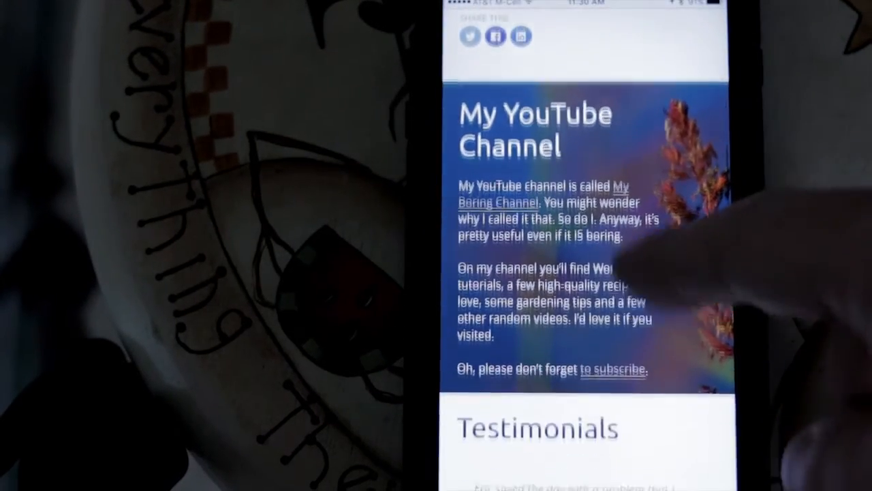
{"action": "scroll", "coordinate": [586, 272], "scroll_direction": "down", "scroll_amount": 7}
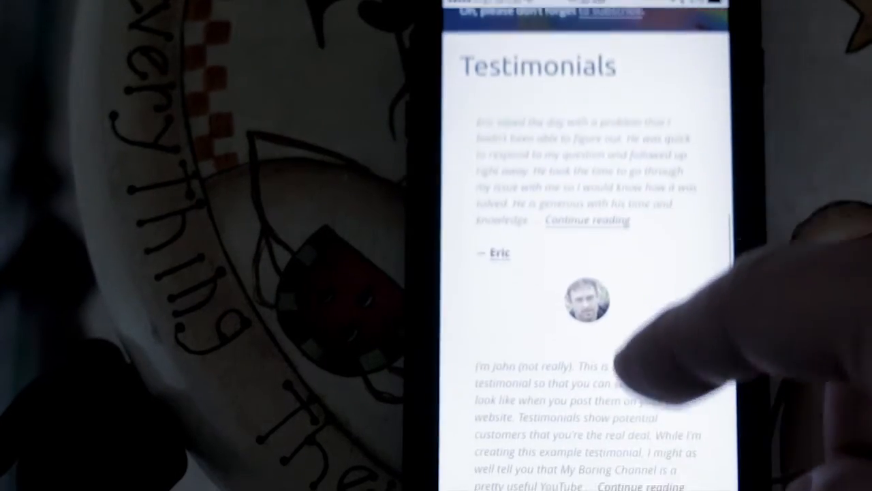
{"action": "scroll", "coordinate": [606, 293], "scroll_direction": "down", "scroll_amount": 4}
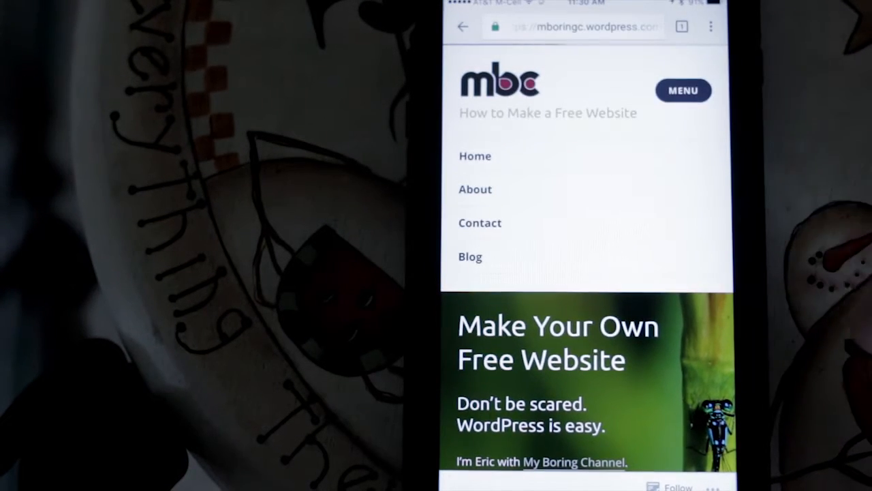
{"action": "scroll", "coordinate": [586, 306], "scroll_direction": "down", "scroll_amount": 10}
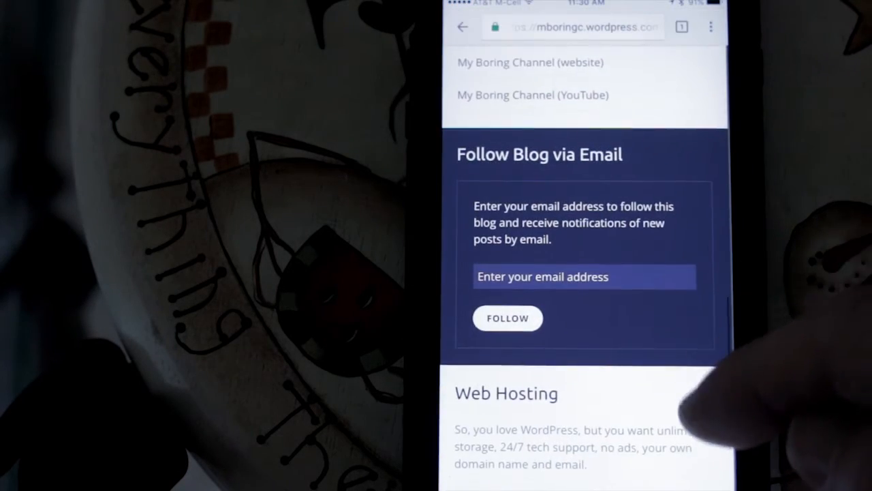
{"action": "scroll", "coordinate": [586, 273], "scroll_direction": "up", "scroll_amount": 8}
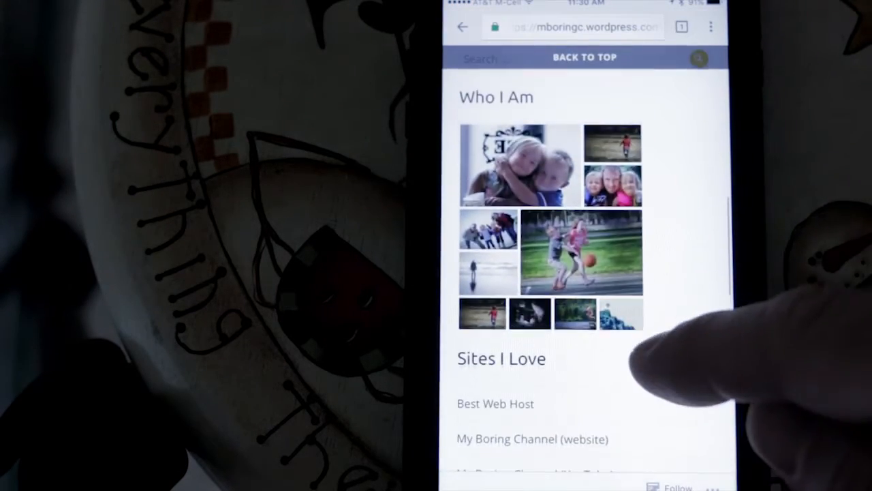
{"action": "left_click", "coordinate": [581, 251]}
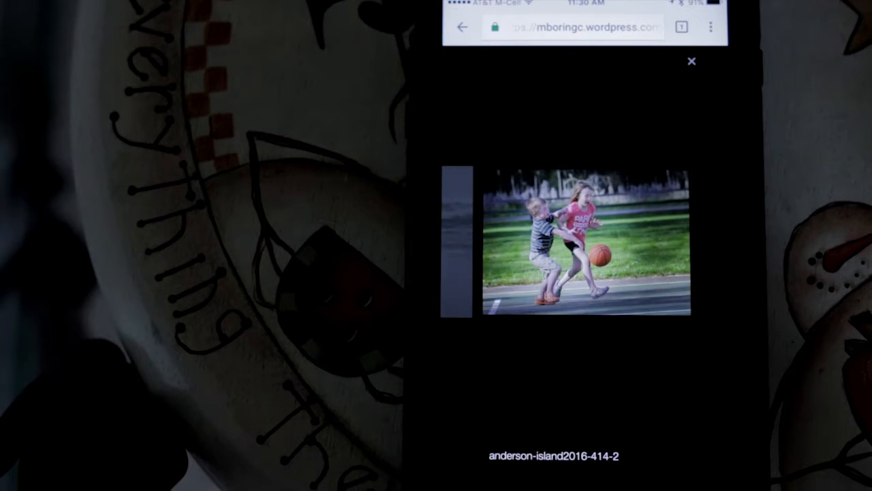
{"action": "left_click", "coordinate": [691, 60]}
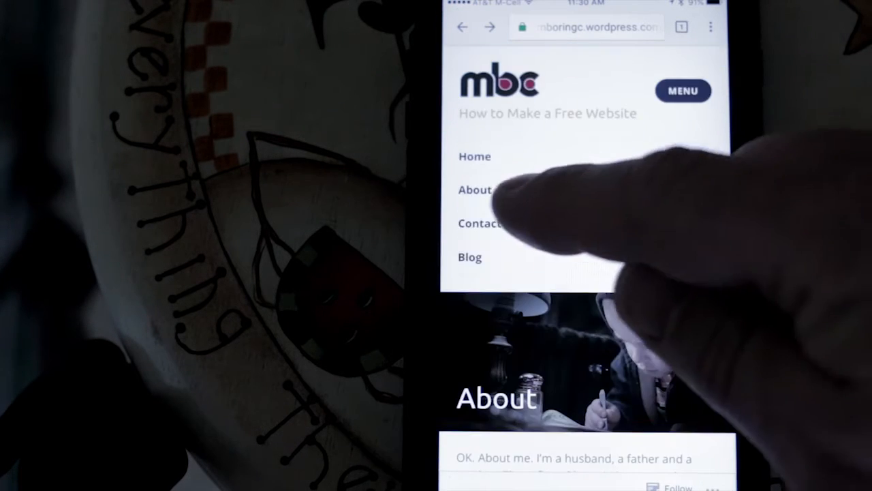
On the phone, view the mbc site's Contact page, then go to its Blog page from the menu
{"action": "left_click", "coordinate": [481, 222]}
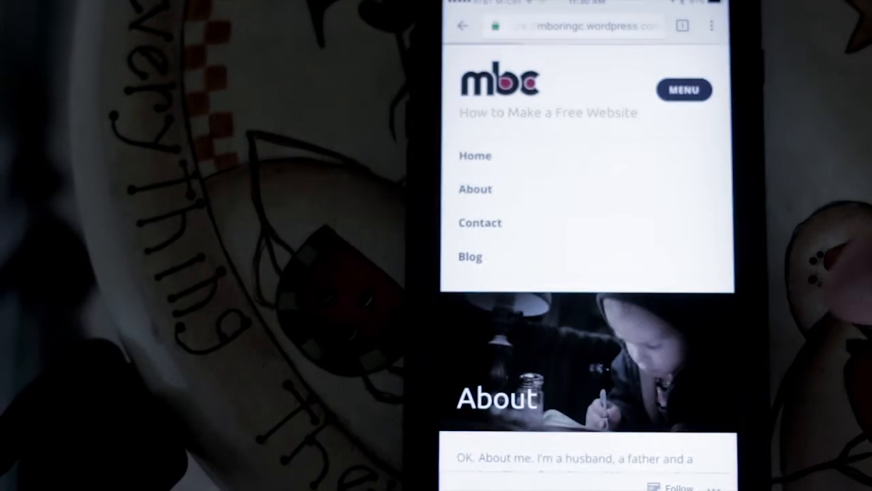
{"action": "scroll", "coordinate": [665, 341], "scroll_direction": "down", "scroll_amount": 10}
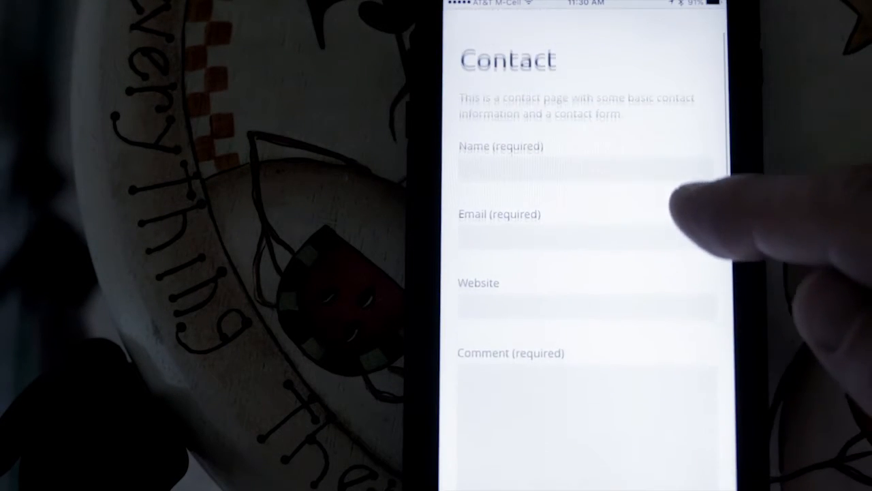
{"action": "left_click", "coordinate": [683, 91]}
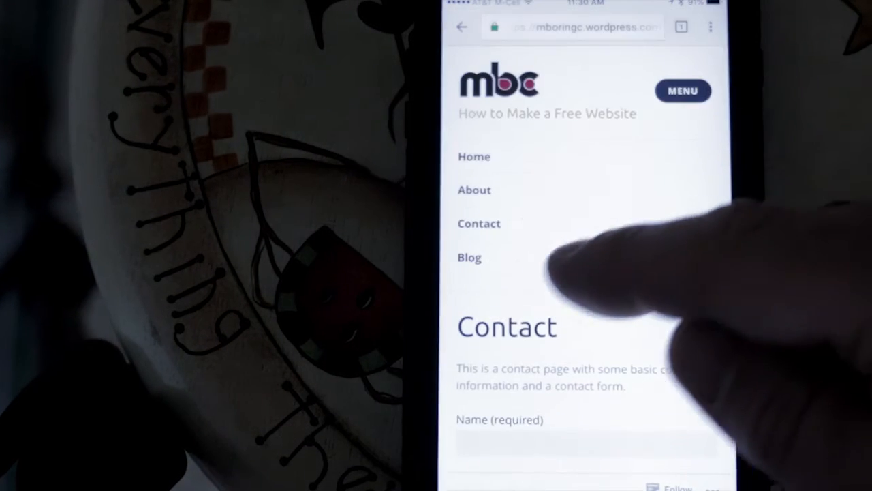
{"action": "left_click", "coordinate": [470, 257]}
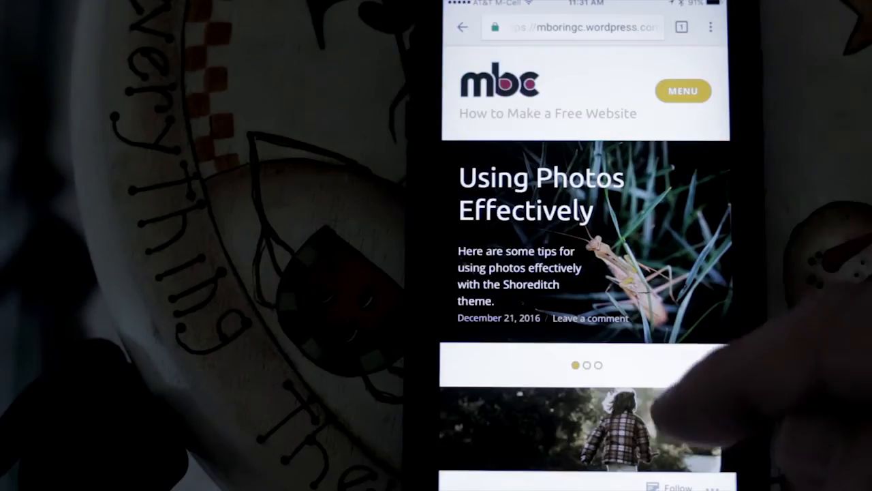
{"action": "scroll", "coordinate": [682, 367], "scroll_direction": "down", "scroll_amount": 3}
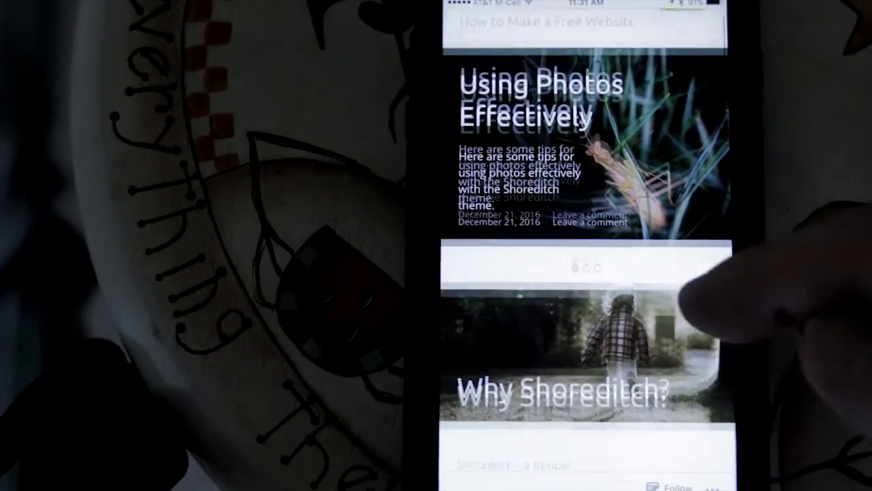
{"action": "scroll", "coordinate": [722, 307], "scroll_direction": "up", "scroll_amount": 3}
Swipe the slideshow to Why Do I Need Blog Posts?, then read the Featured Blog Posts post
{"action": "left_click_drag", "start_coordinate": [647, 276], "coordinate": [518, 276]}
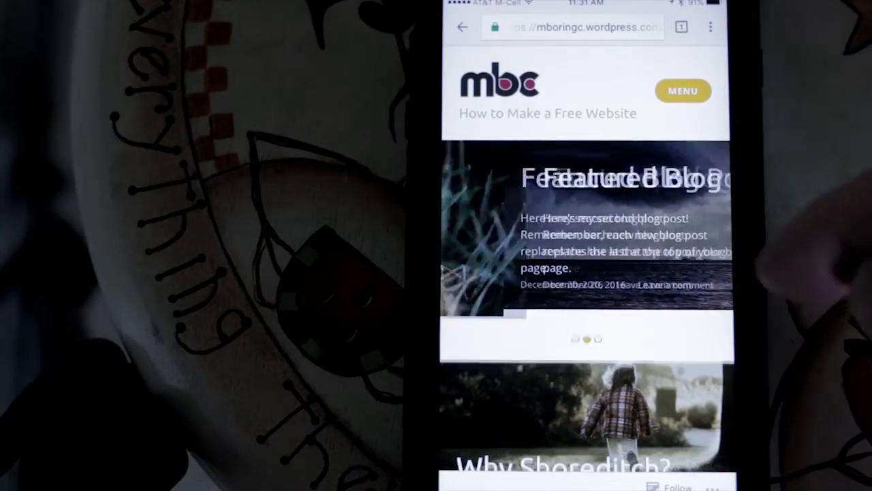
{"action": "left_click_drag", "start_coordinate": [637, 231], "coordinate": [518, 235]}
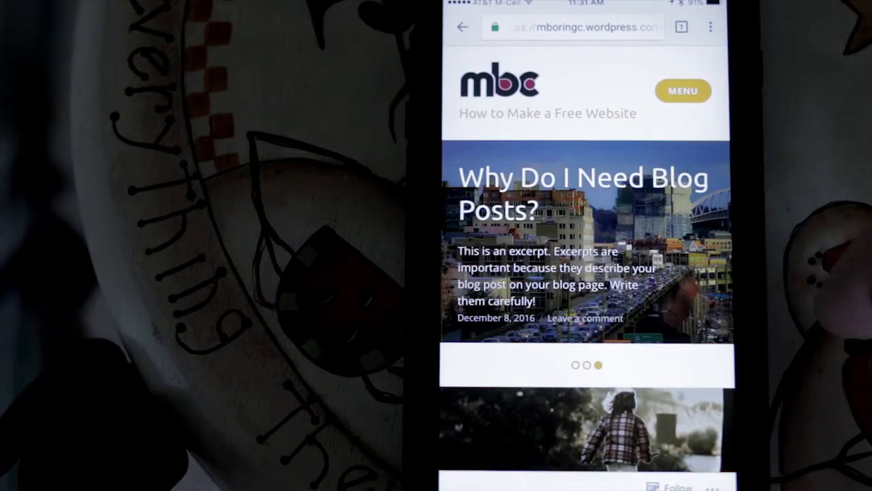
{"action": "scroll", "coordinate": [736, 238], "scroll_direction": "down", "scroll_amount": 4}
{"action": "scroll", "coordinate": [702, 334], "scroll_direction": "down", "scroll_amount": 5}
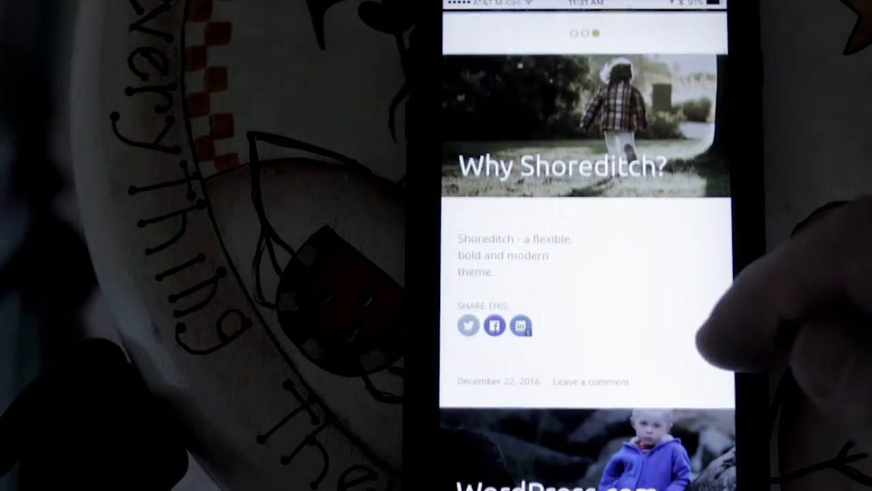
{"action": "scroll", "coordinate": [674, 382], "scroll_direction": "down", "scroll_amount": 5}
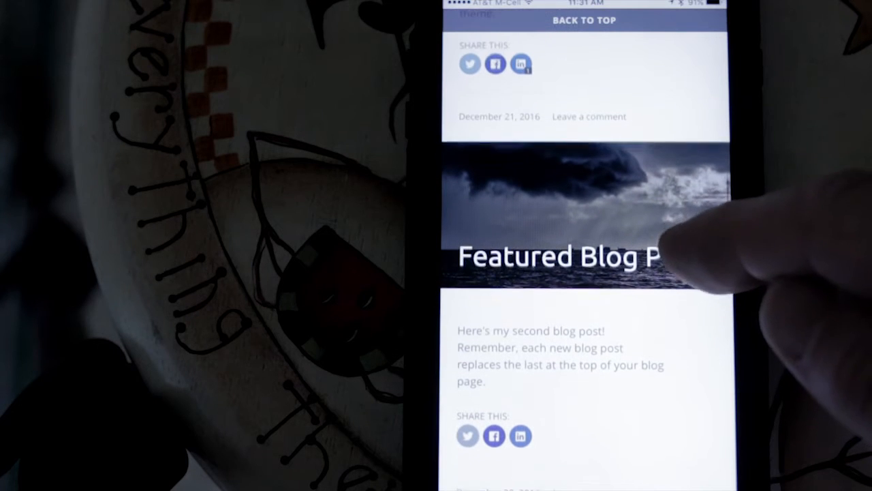
{"action": "left_click", "coordinate": [637, 258]}
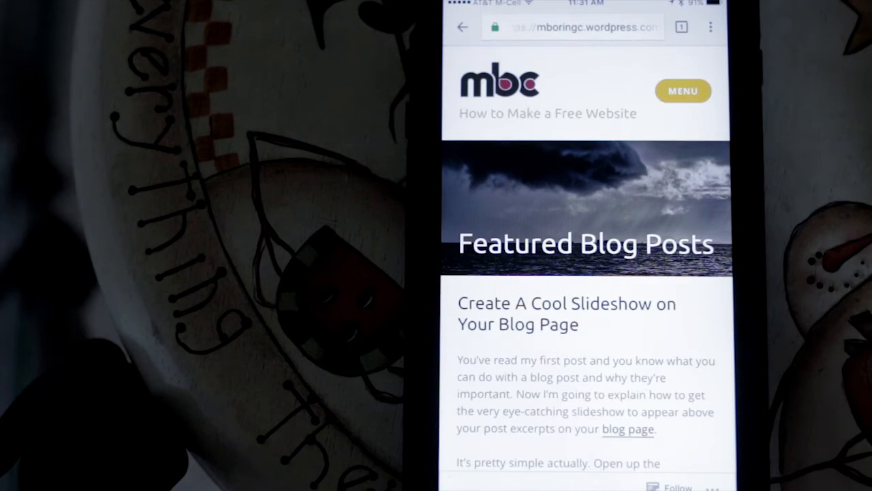
{"action": "scroll", "coordinate": [681, 340], "scroll_direction": "down", "scroll_amount": 3}
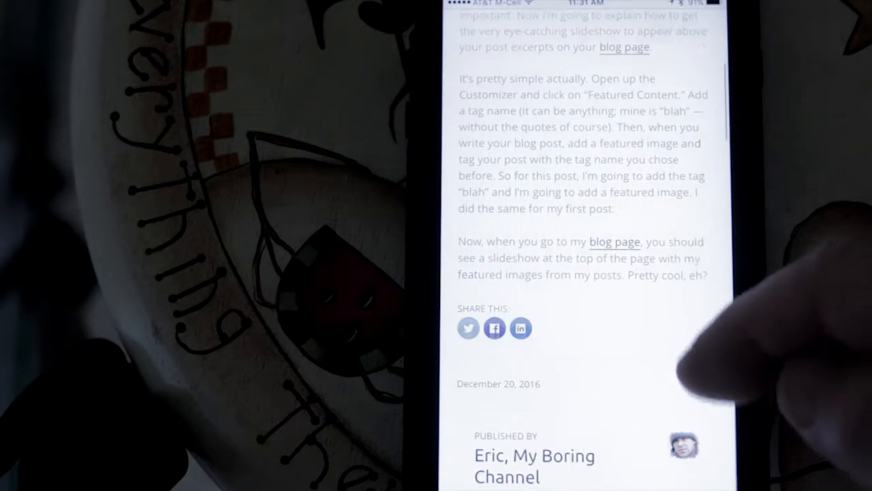
{"action": "scroll", "coordinate": [715, 306], "scroll_direction": "down", "scroll_amount": 5}
{"action": "scroll", "coordinate": [715, 307], "scroll_direction": "up", "scroll_amount": 10}
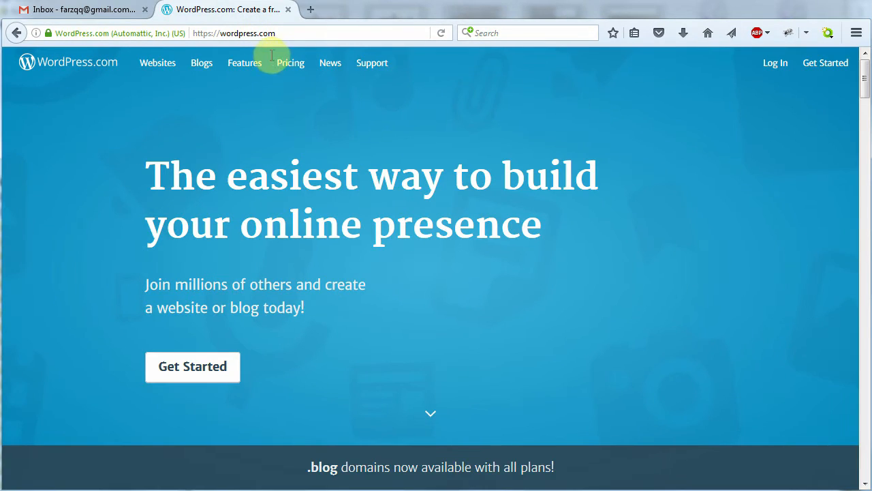
Start a new WordPress.com site using 'A welcome page for my site' and the Shoreditch theme
{"action": "left_click", "coordinate": [198, 368]}
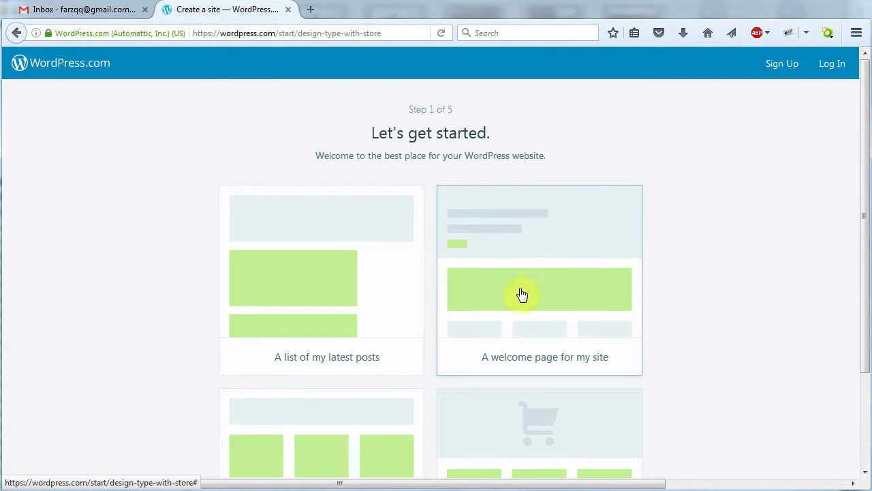
{"action": "left_click", "coordinate": [543, 284]}
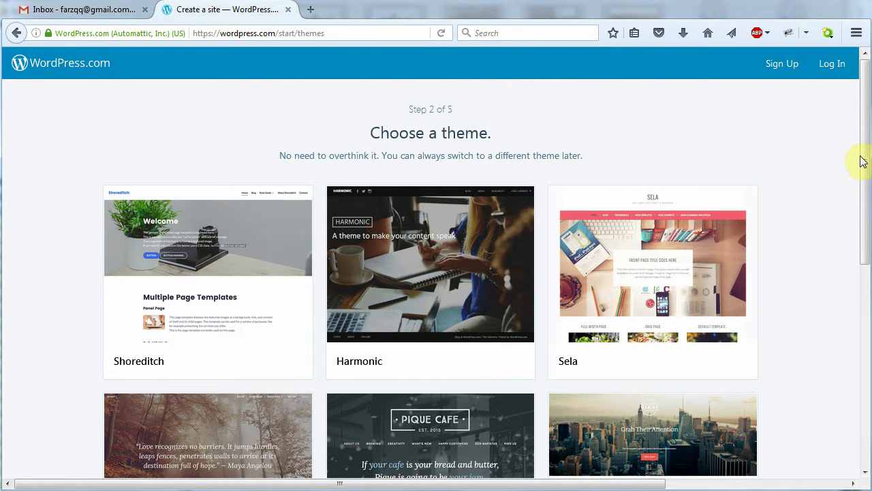
{"action": "left_click_drag", "start_coordinate": [866, 152], "coordinate": [837, 145]}
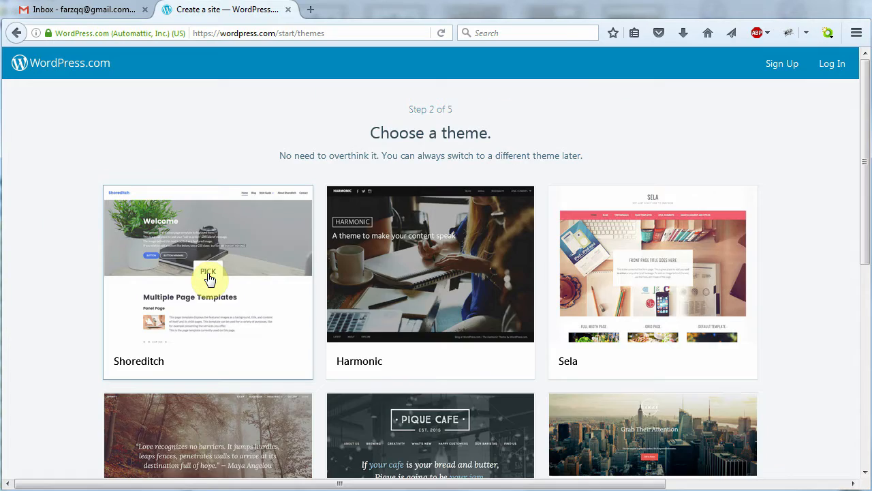
{"action": "left_click", "coordinate": [208, 273]}
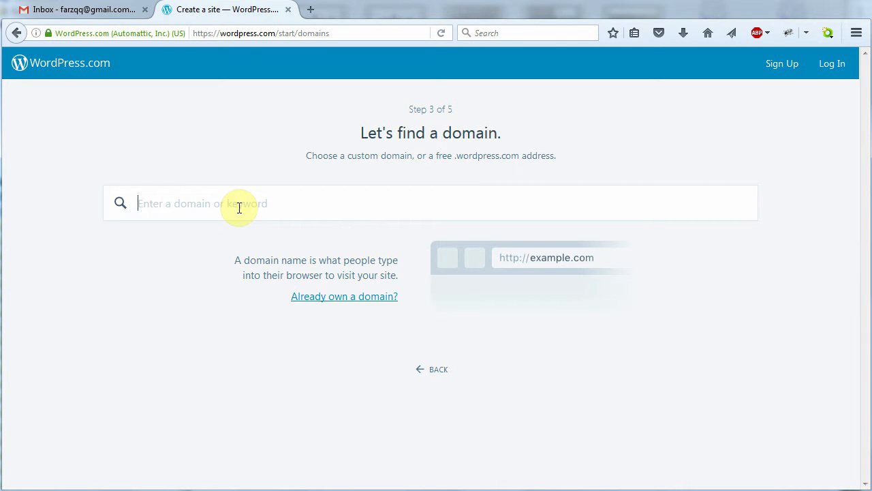
Search 'myboringcha' and take the free myboringcha.wordpress.com address on the Free plan
{"action": "type", "text": "myboring"}
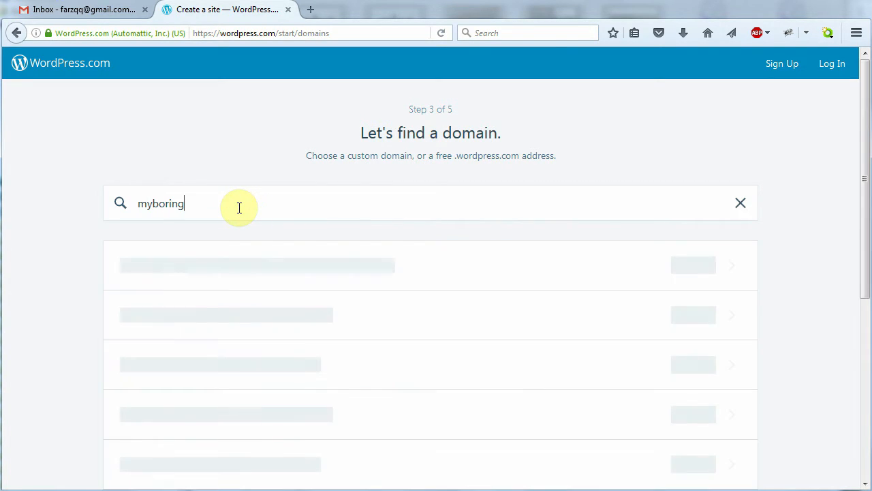
{"action": "type", "text": "cha"}
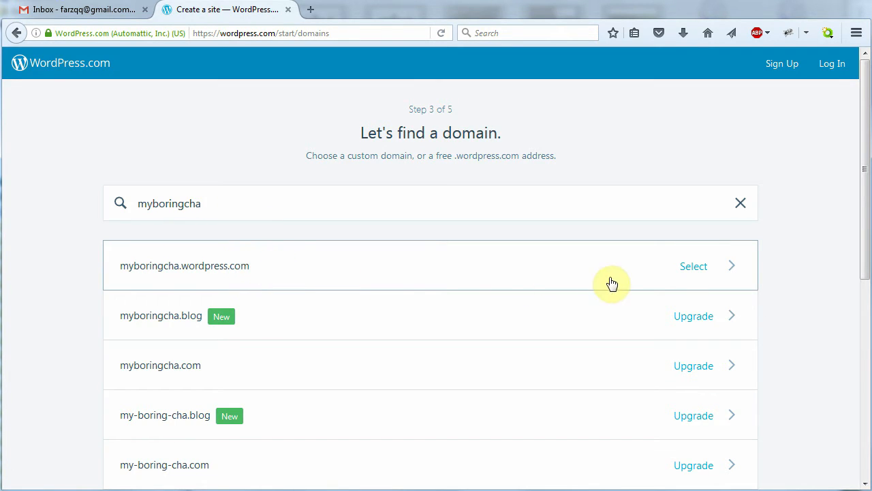
{"action": "left_click", "coordinate": [692, 267]}
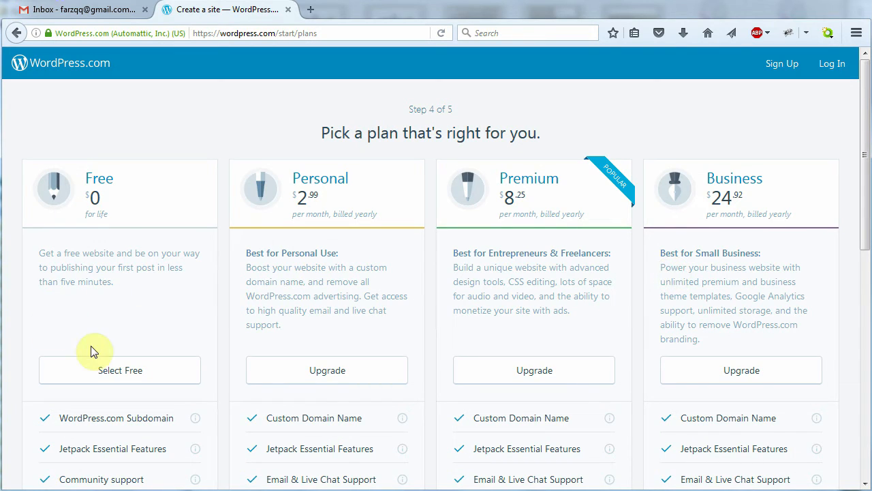
{"action": "left_click", "coordinate": [114, 376]}
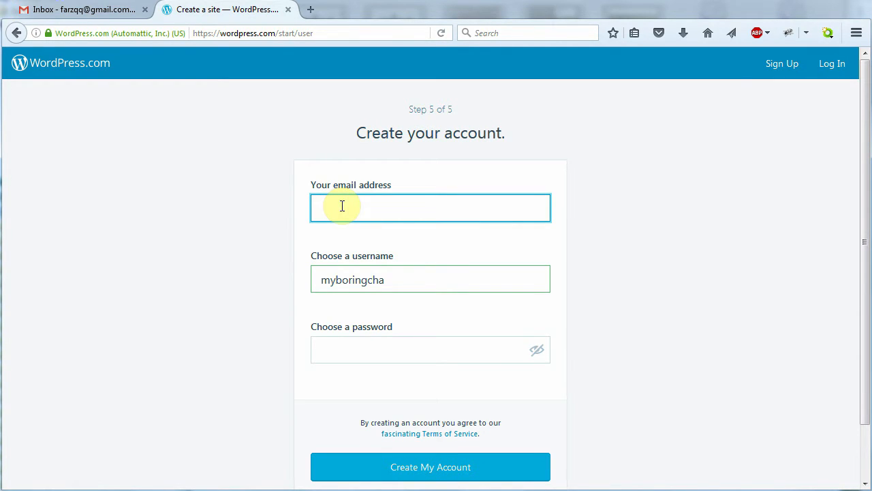
Create the account with your e-mail address, the suggested username and a password, then go to Gmail
{"action": "key", "text": "Tab"}
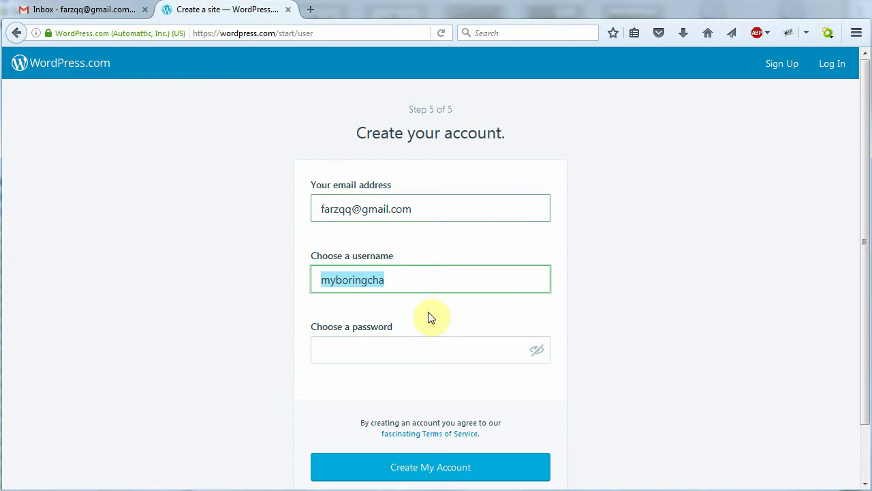
{"action": "left_click", "coordinate": [405, 282]}
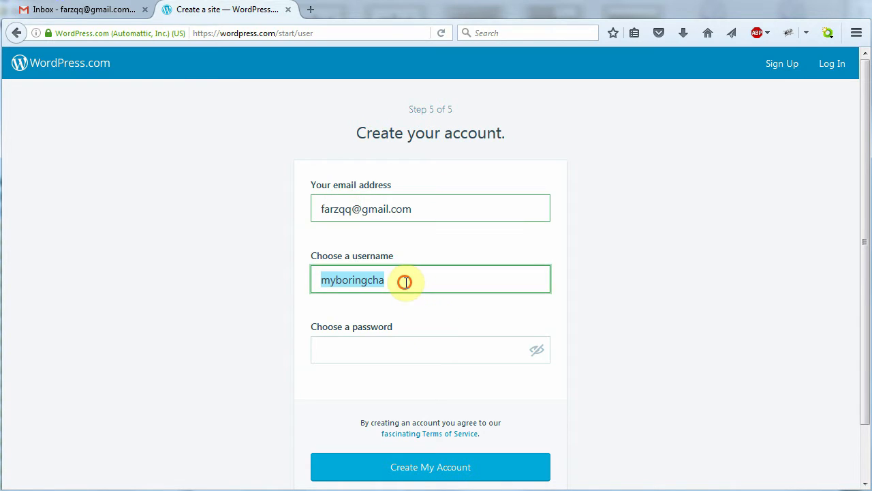
{"action": "left_click", "coordinate": [351, 351]}
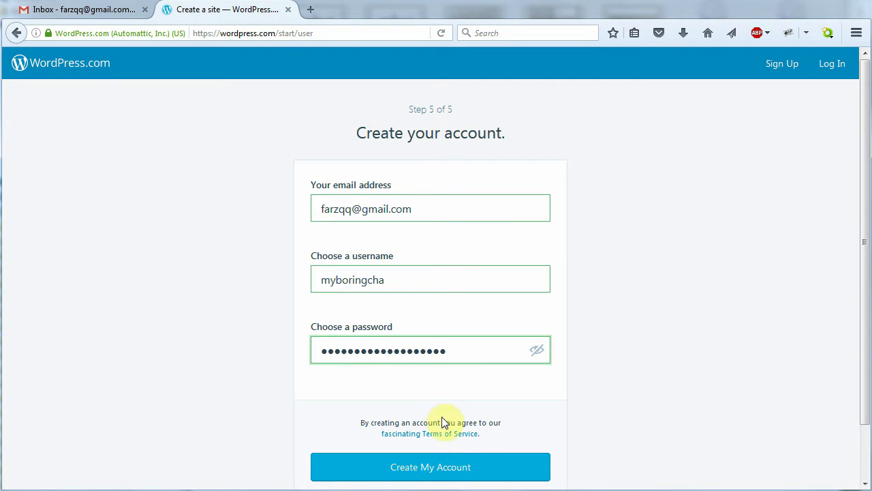
{"action": "left_click", "coordinate": [434, 469]}
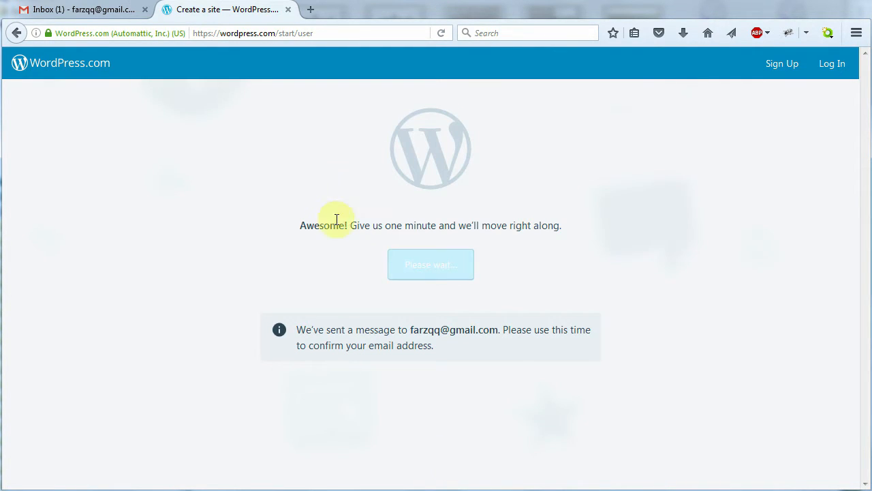
{"action": "left_click", "coordinate": [77, 12]}
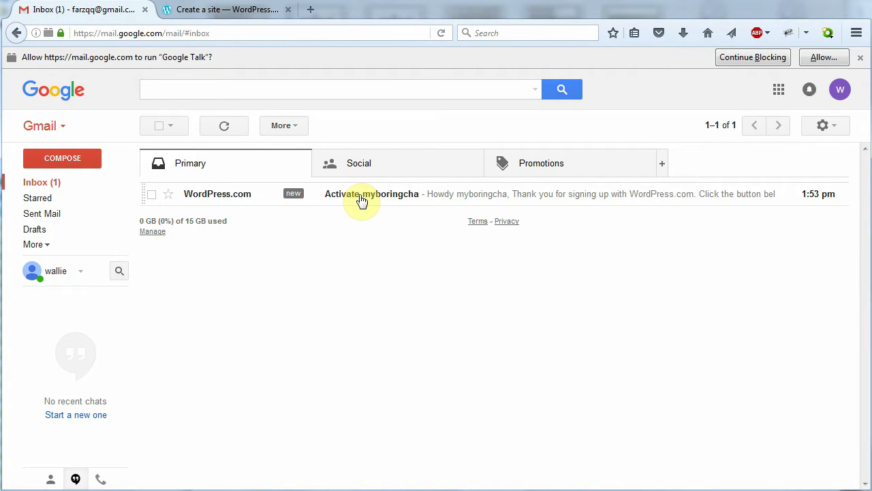
Open the 'Activate myboringcha' email and confirm the e-mail address with Confirm Now
{"action": "left_click", "coordinate": [361, 198]}
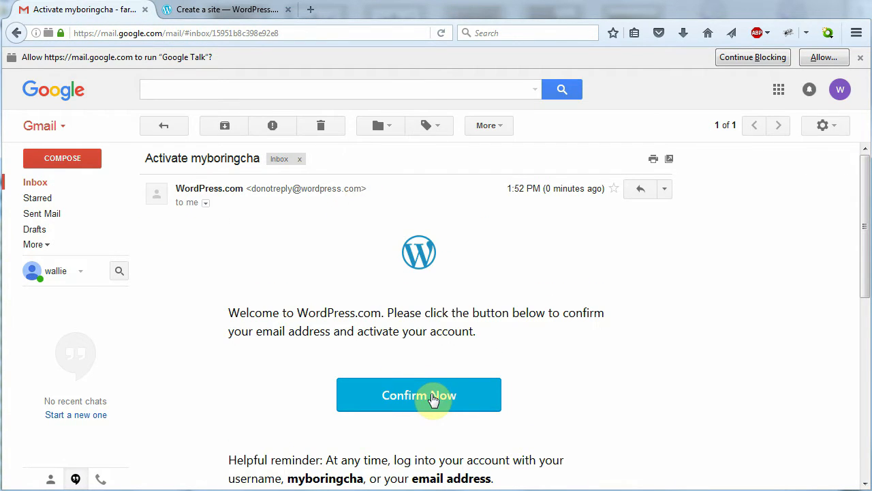
{"action": "left_click", "coordinate": [427, 398]}
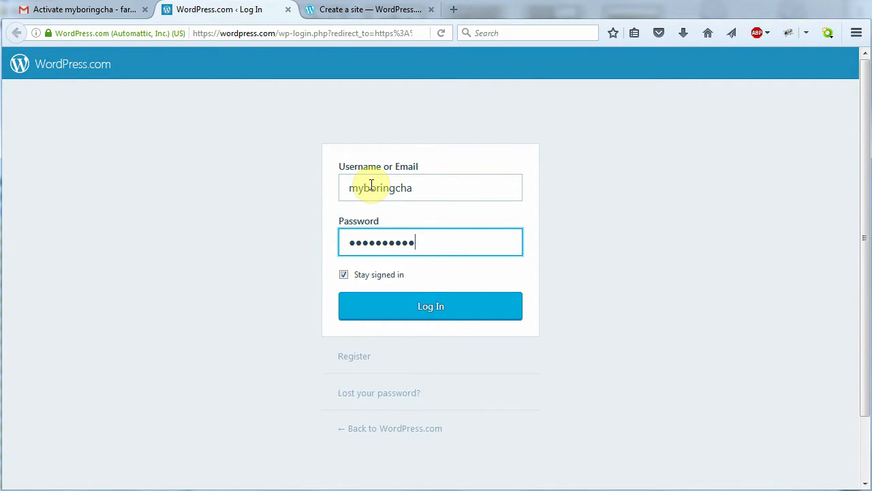
Log in with the account password, then switch to the Chrome window showing the mbc site
{"action": "type", "text": "•••••••••"}
{"action": "left_click", "coordinate": [434, 312]}
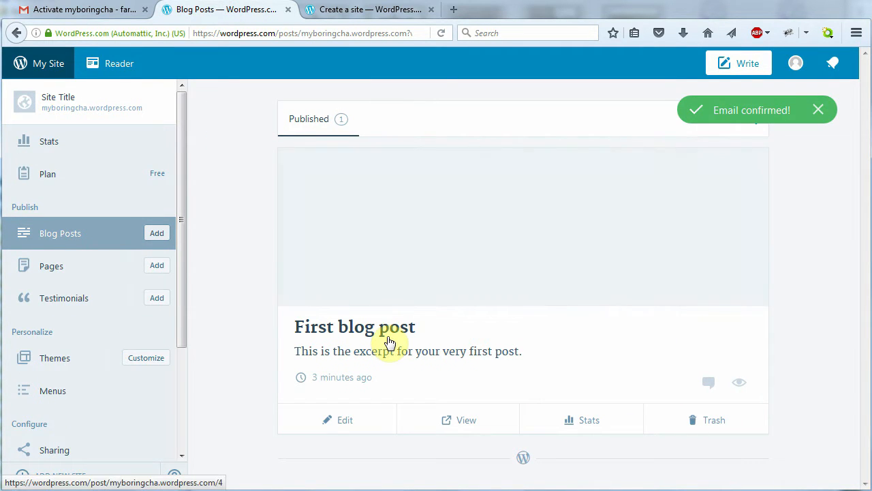
{"action": "key", "text": "alt+Tab"}
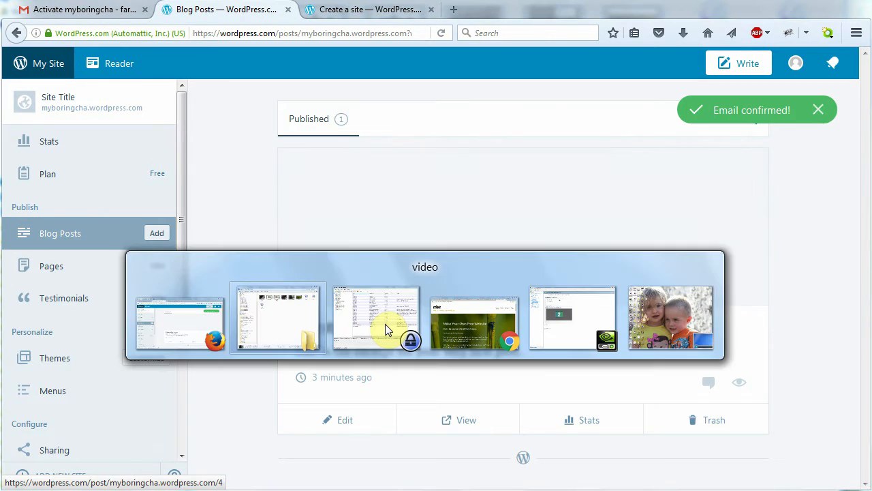
{"action": "key", "text": "alt+Tab"}
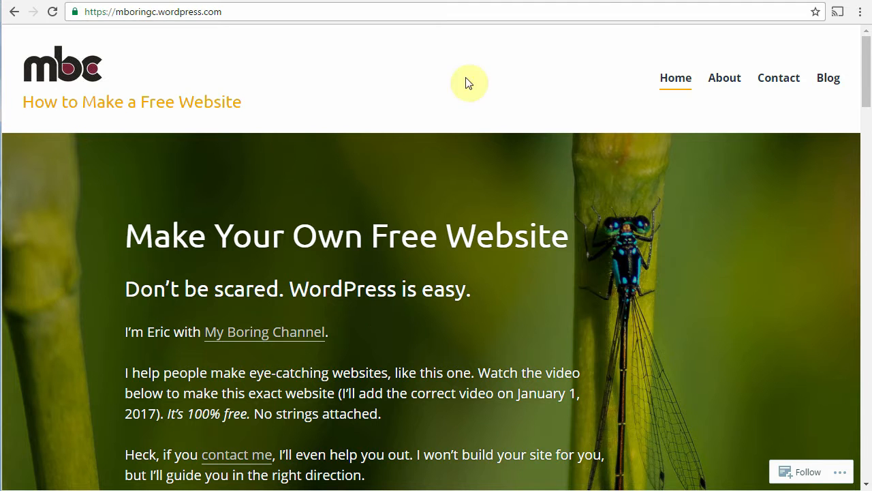
Visit myboringcha.wordpress.com to review the new site, then return to the mbc example site tab
{"action": "left_click", "coordinate": [790, 1]}
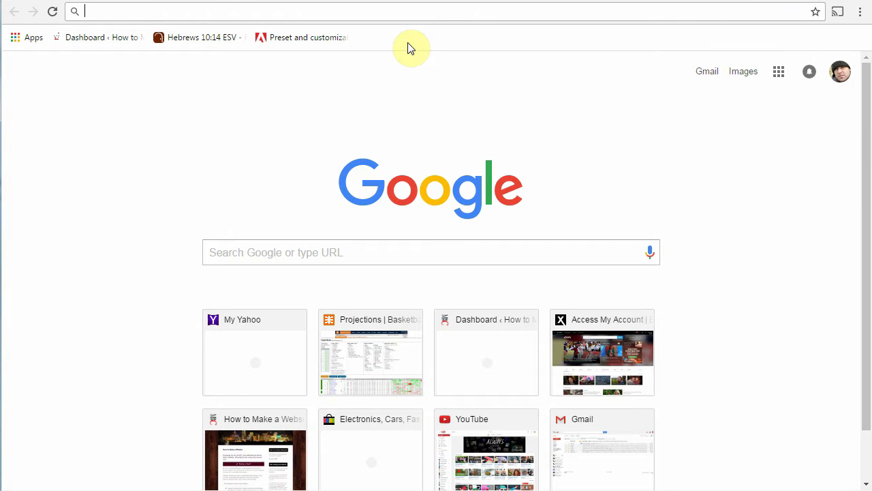
{"action": "type", "text": "myboringch"}
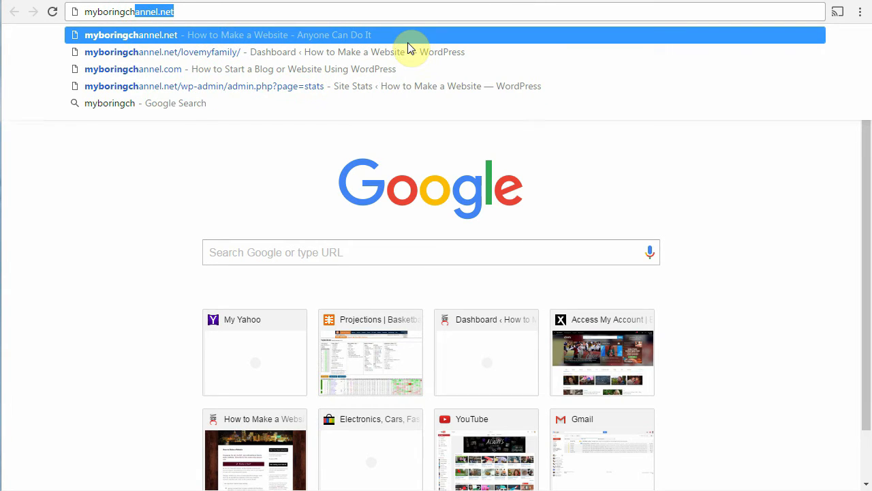
{"action": "type", "text": "a.wordpress.com"}
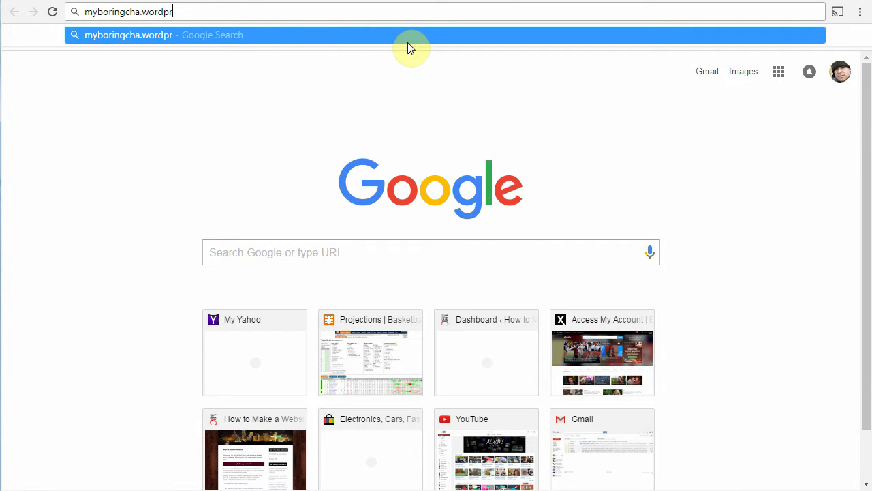
{"action": "key", "text": "Return"}
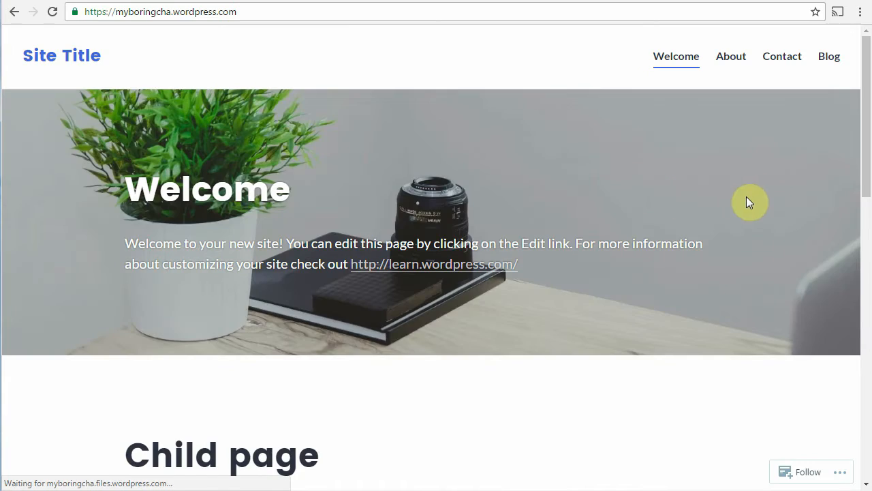
{"action": "left_click_drag", "start_coordinate": [869, 115], "coordinate": [862, 98]}
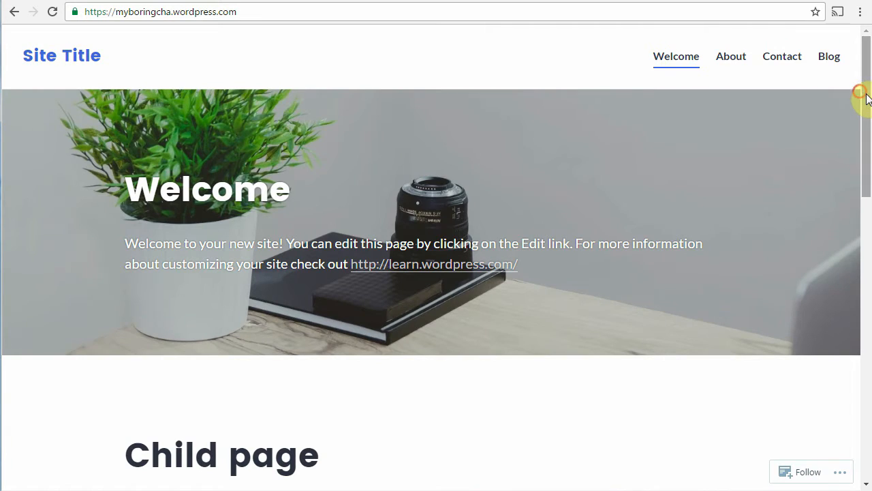
{"action": "left_click", "coordinate": [866, 97]}
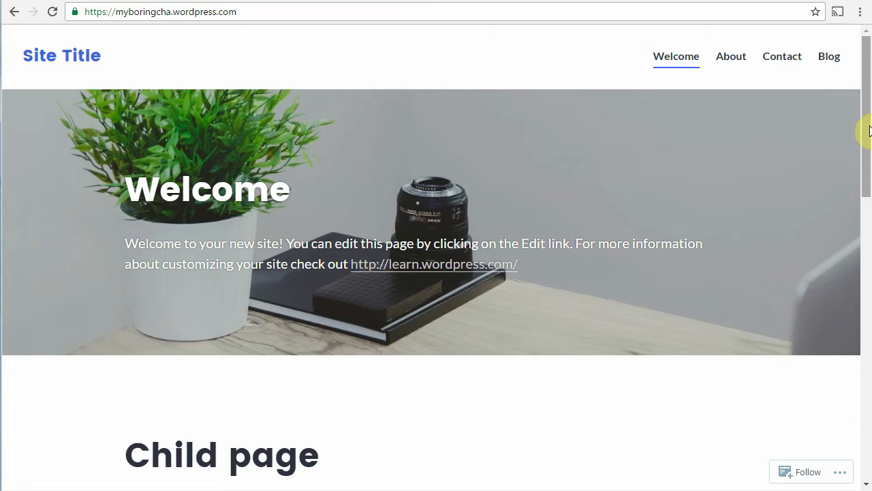
{"action": "mouse_move", "coordinate": [867, 124]}
{"action": "left_mouse_down"}
{"action": "mouse_move", "coordinate": [869, 308]}
{"action": "mouse_move", "coordinate": [853, 109]}
{"action": "left_mouse_up"}
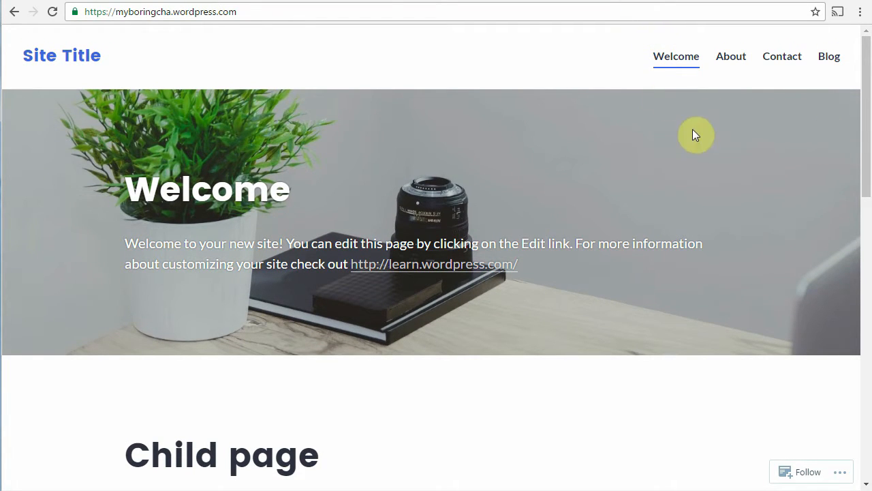
{"action": "left_click", "coordinate": [632, 1]}
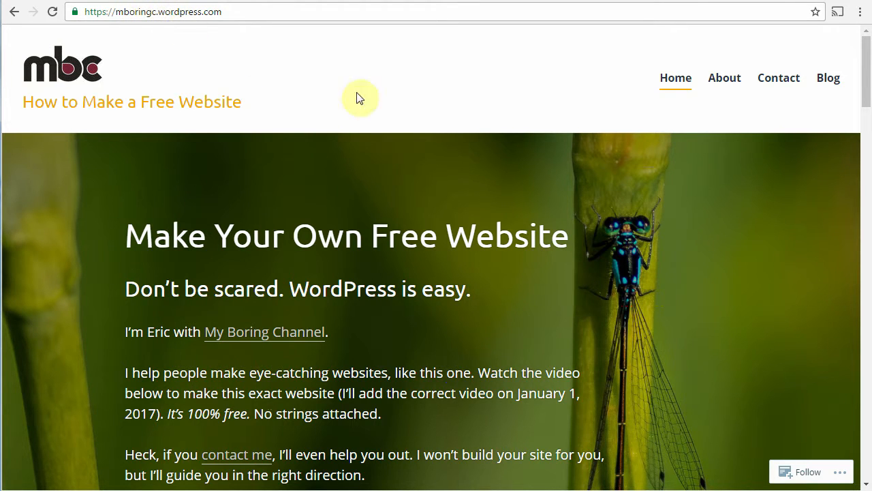
View the example site's dragonfly background image by itself and bring up its Save Image As option
{"action": "left_click_drag", "start_coordinate": [866, 96], "coordinate": [866, 120]}
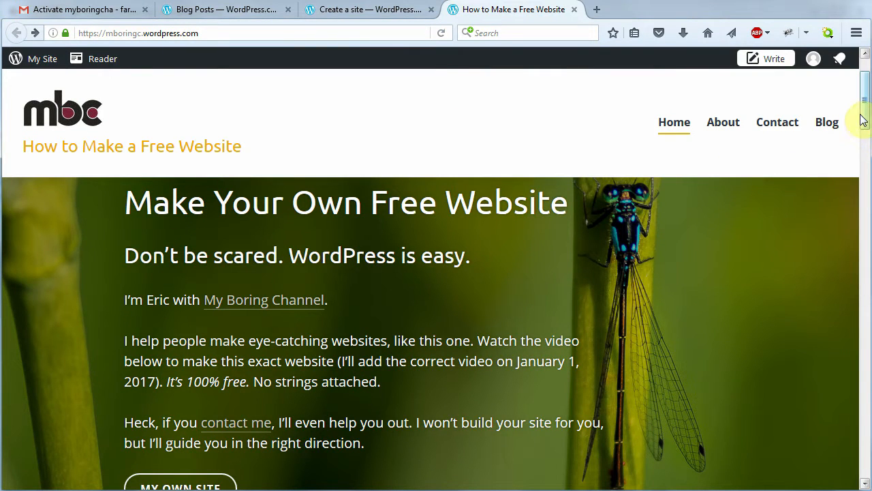
{"action": "scroll", "coordinate": [864, 113], "scroll_direction": "down", "scroll_amount": 3}
{"action": "right_click", "coordinate": [742, 229]}
{"action": "right_click", "coordinate": [686, 218]}
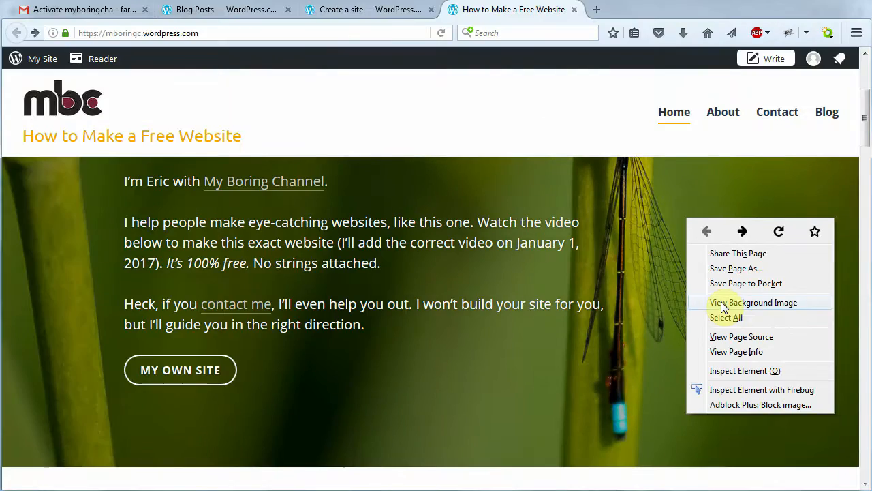
{"action": "left_click", "coordinate": [724, 305]}
{"action": "right_click", "coordinate": [432, 244]}
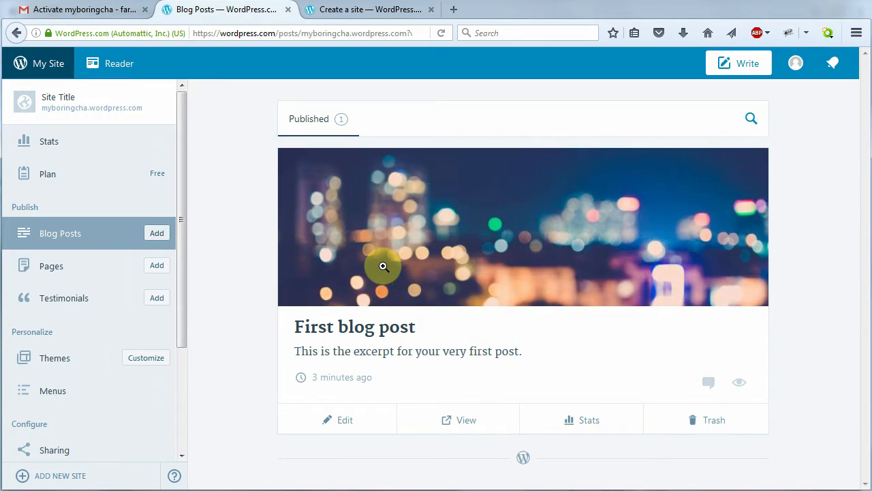
Browse the Pages, Testimonials, Themes and Menus sections of the dashboard
{"action": "left_click", "coordinate": [104, 275]}
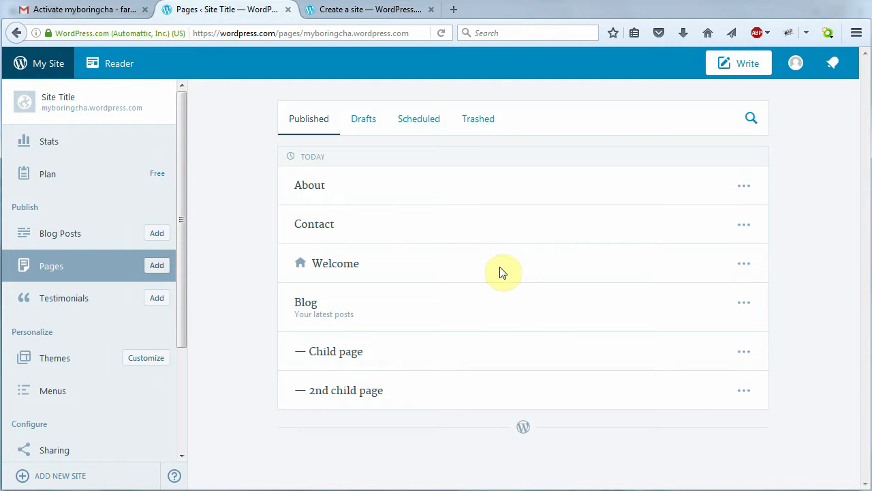
{"action": "left_click", "coordinate": [171, 298]}
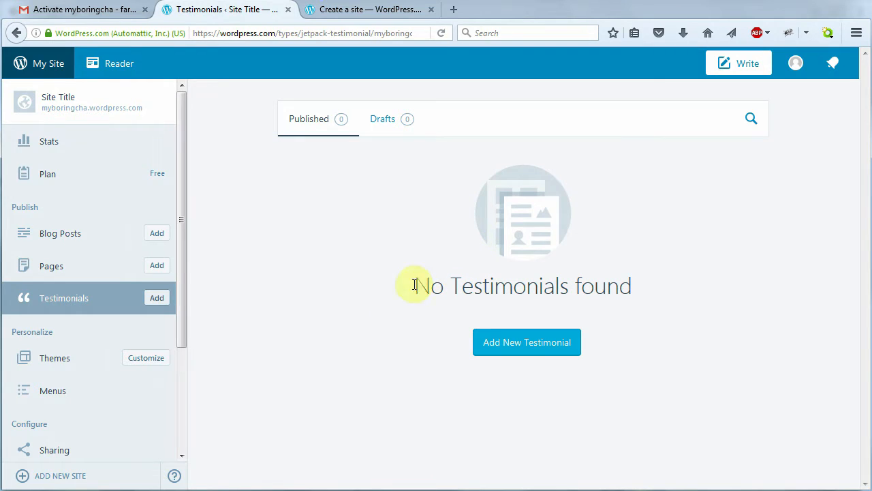
{"action": "left_click", "coordinate": [79, 370]}
{"action": "left_click", "coordinate": [78, 394]}
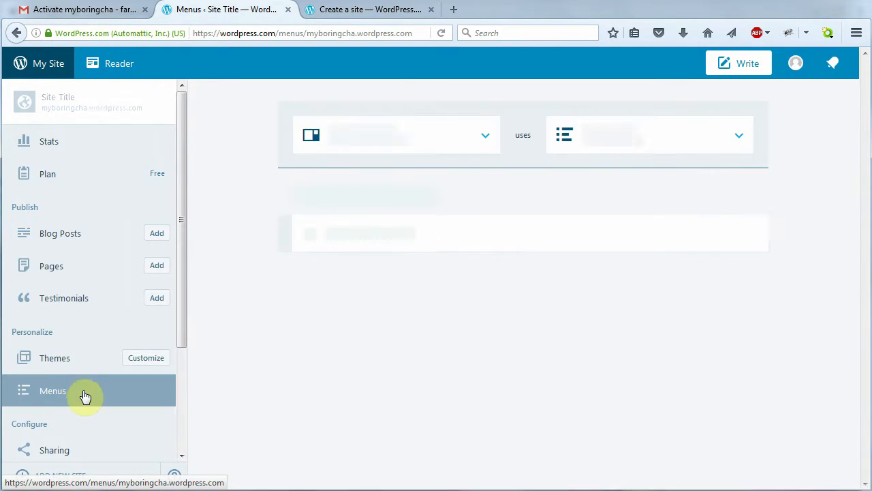
{"action": "scroll", "coordinate": [187, 335], "scroll_direction": "down", "scroll_amount": 3}
Go back to the Pages list and show the actions menu for the Welcome page
{"action": "left_click_drag", "start_coordinate": [182, 369], "coordinate": [180, 411]}
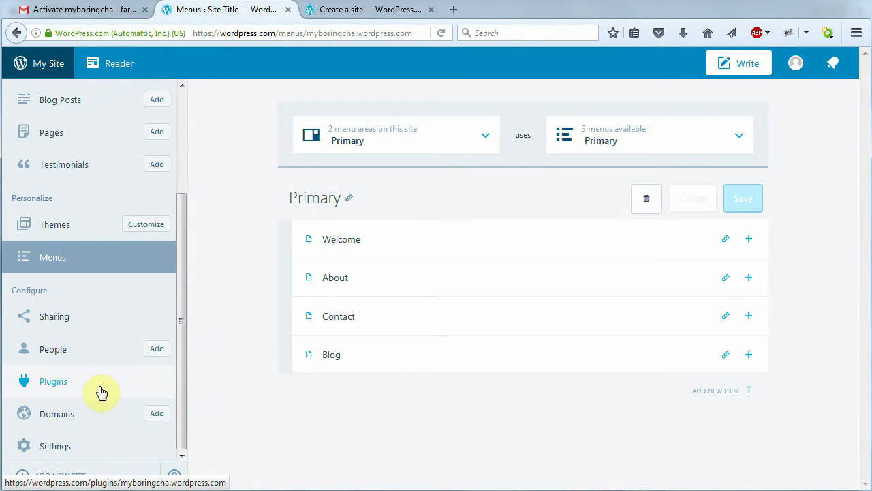
{"action": "left_click_drag", "start_coordinate": [182, 364], "coordinate": [179, 213]}
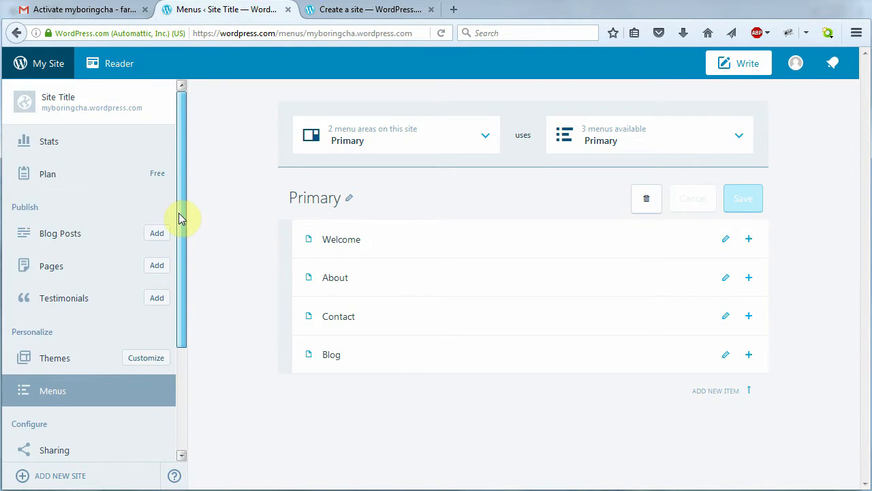
{"action": "left_click", "coordinate": [95, 272]}
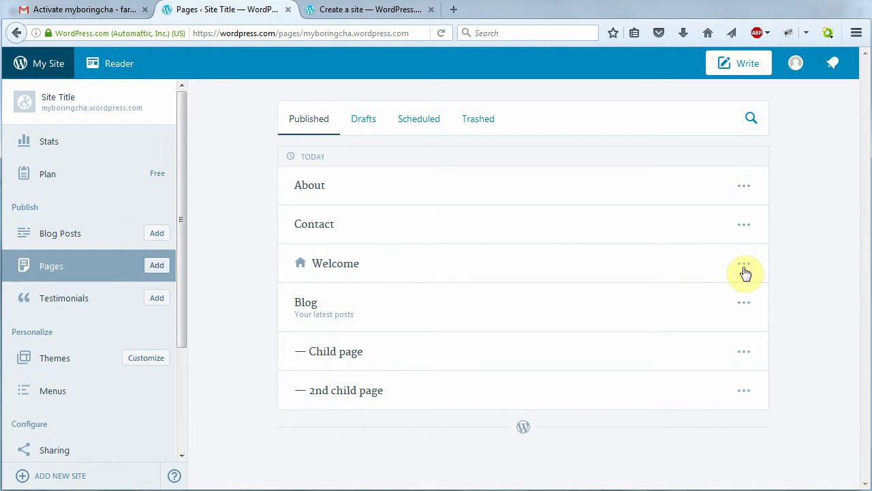
{"action": "left_click", "coordinate": [744, 265]}
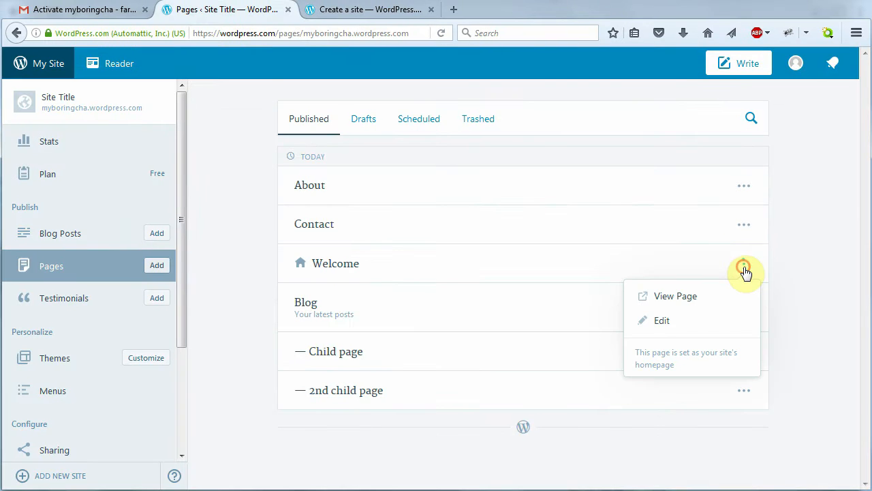
{"action": "left_click", "coordinate": [679, 325]}
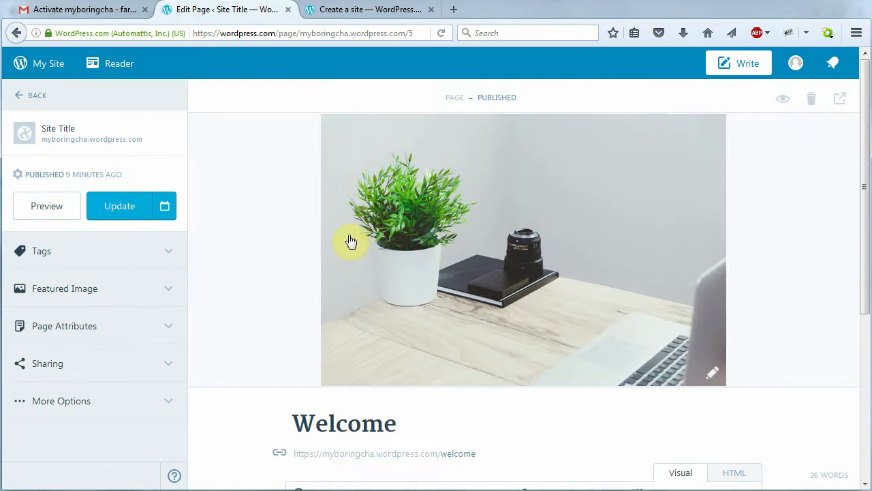
{"action": "scroll", "coordinate": [523, 385], "scroll_direction": "down", "scroll_amount": 3}
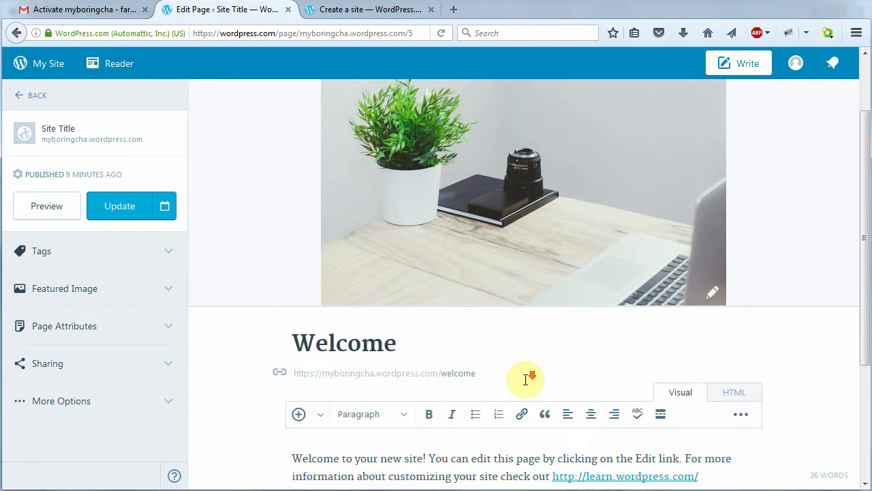
{"action": "left_click_drag", "start_coordinate": [415, 267], "coordinate": [286, 266]}
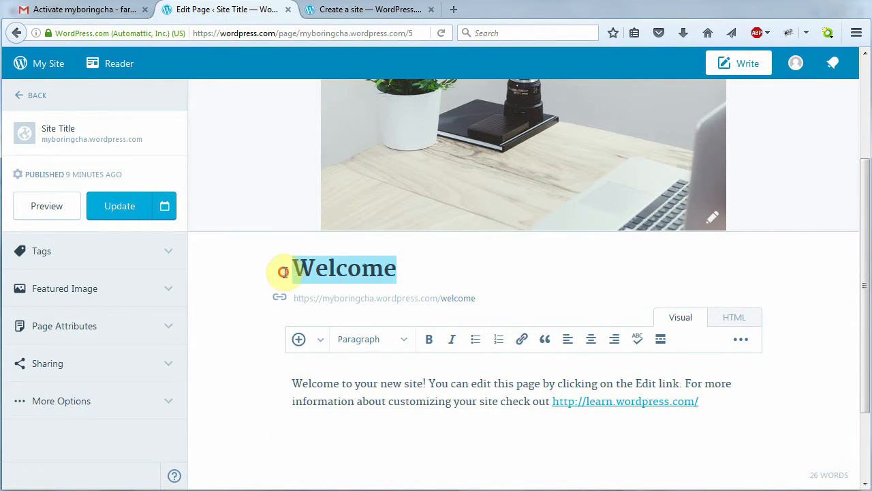
{"action": "type", "text": "Home"}
{"action": "scroll", "coordinate": [560, 246], "scroll_direction": "up", "scroll_amount": 2}
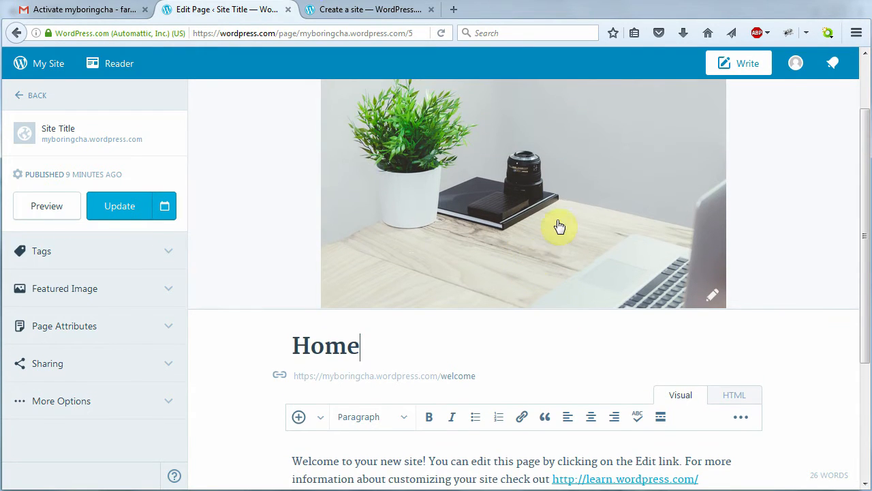
{"action": "scroll", "coordinate": [569, 330], "scroll_direction": "down", "scroll_amount": 2}
{"action": "scroll", "coordinate": [541, 290], "scroll_direction": "down", "scroll_amount": 2}
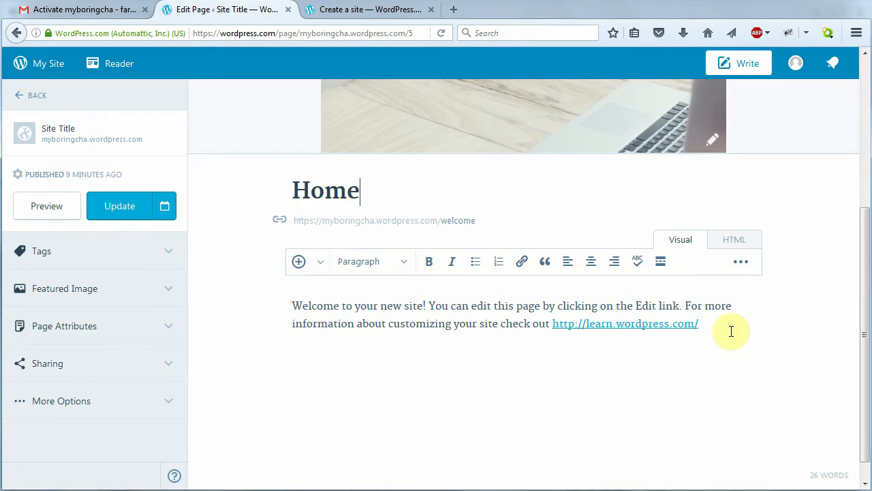
{"action": "left_click", "coordinate": [711, 326]}
{"action": "left_click_drag", "start_coordinate": [711, 326], "coordinate": [273, 301]}
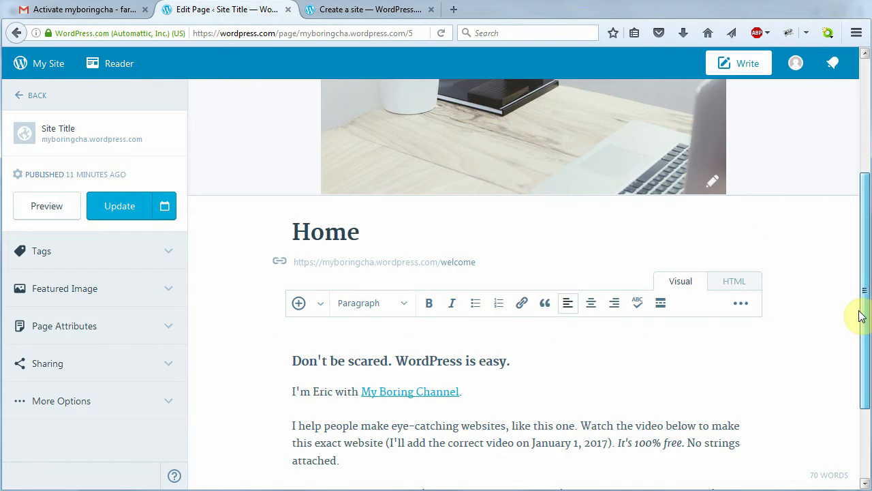
{"action": "scroll", "coordinate": [860, 314], "scroll_direction": "down", "scroll_amount": 3}
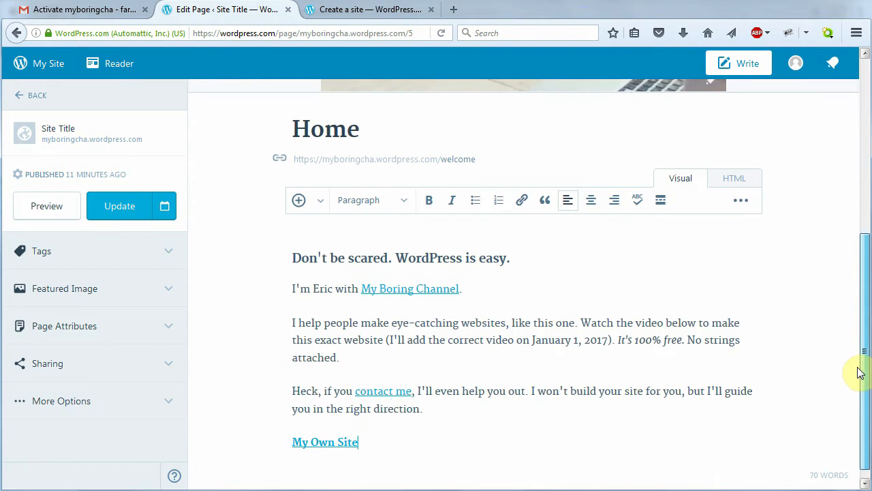
{"action": "scroll", "coordinate": [858, 381], "scroll_direction": "up", "scroll_amount": 3}
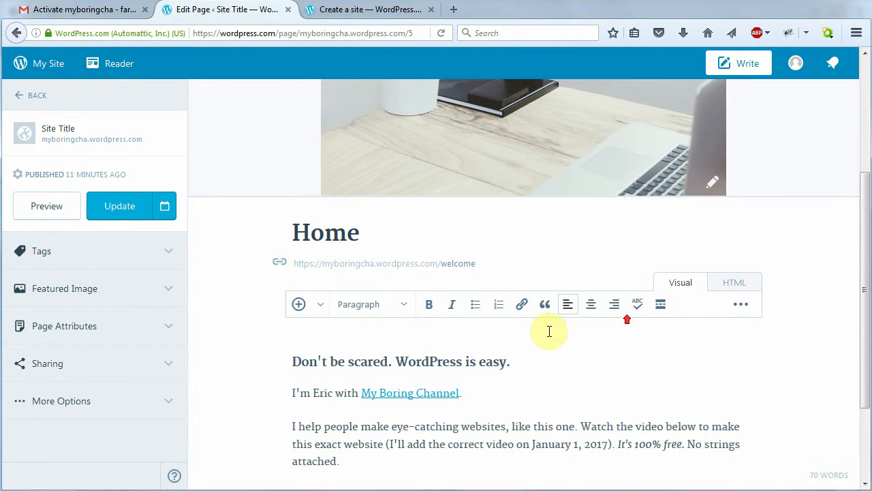
{"action": "left_click", "coordinate": [511, 364]}
{"action": "left_click_drag", "start_coordinate": [500, 364], "coordinate": [275, 362]}
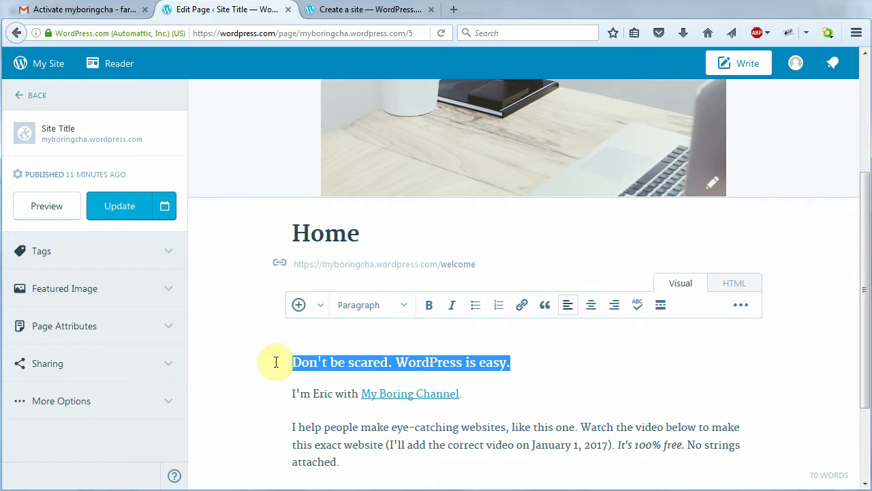
{"action": "left_click", "coordinate": [411, 307]}
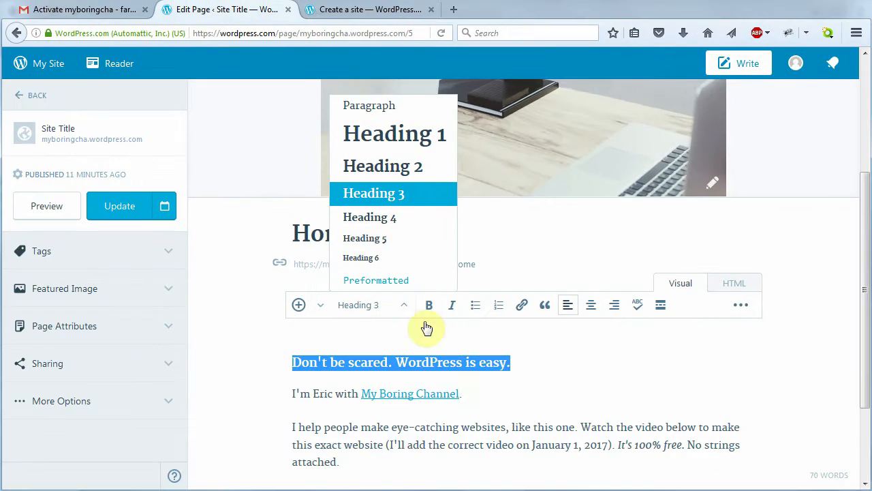
{"action": "left_click", "coordinate": [546, 474]}
{"action": "left_click", "coordinate": [403, 305]}
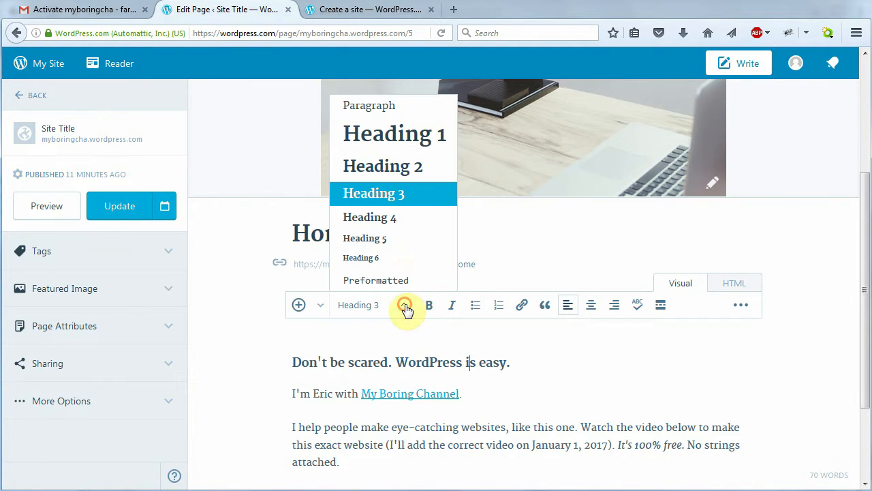
{"action": "left_click", "coordinate": [547, 357]}
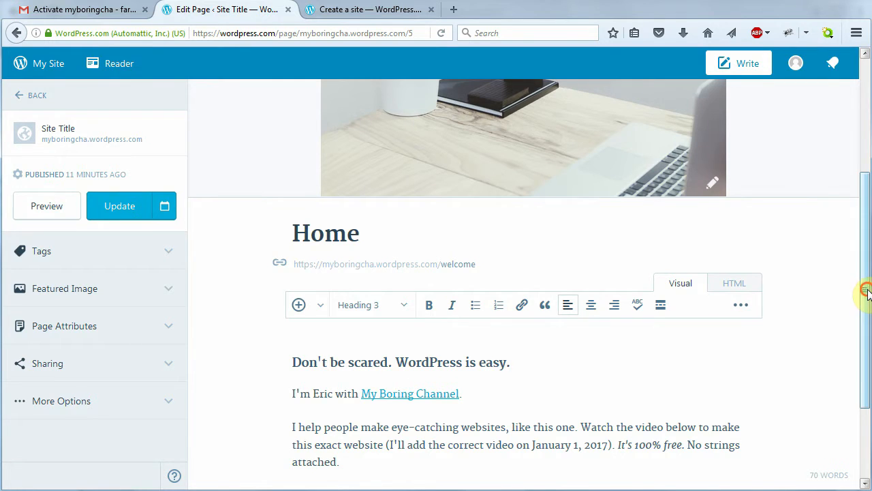
{"action": "left_click_drag", "start_coordinate": [862, 292], "coordinate": [865, 346]}
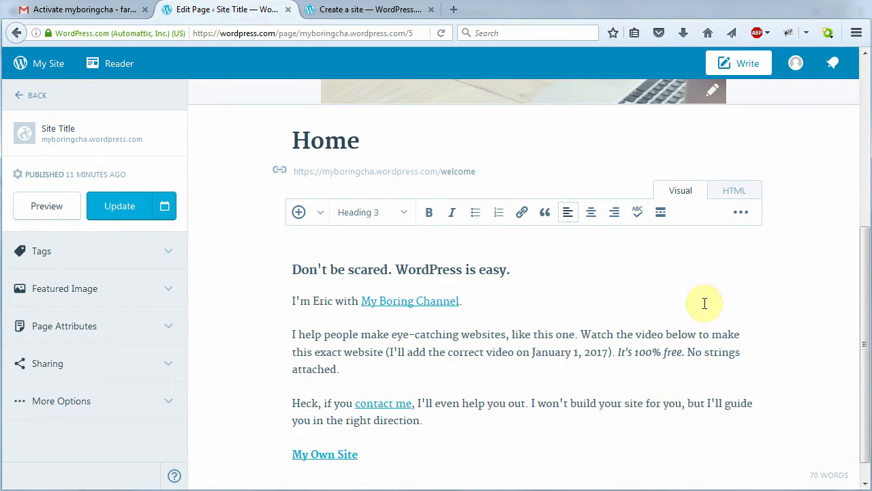
{"action": "left_click", "coordinate": [407, 302]}
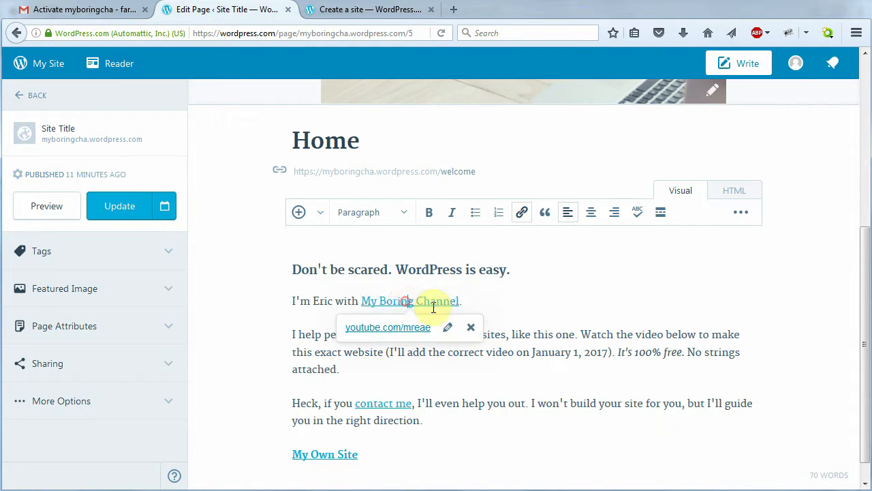
{"action": "left_click", "coordinate": [479, 304]}
{"action": "left_click_drag", "start_coordinate": [460, 303], "coordinate": [360, 300]}
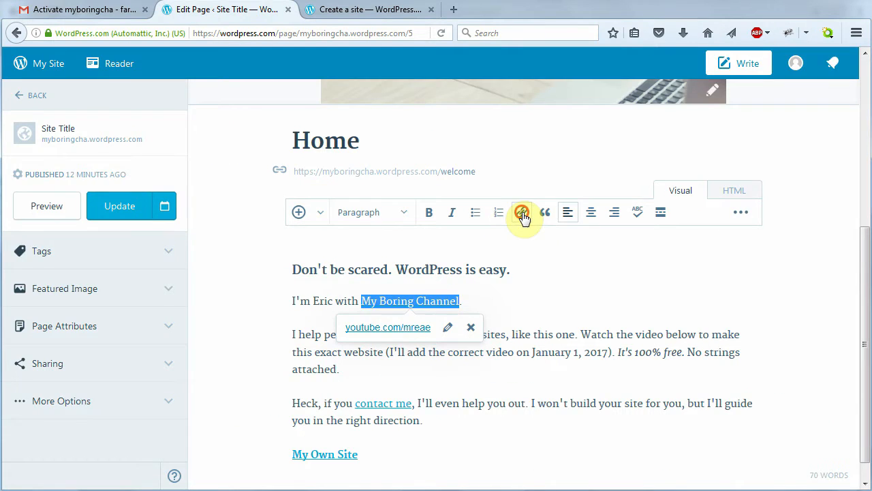
{"action": "left_click", "coordinate": [522, 216]}
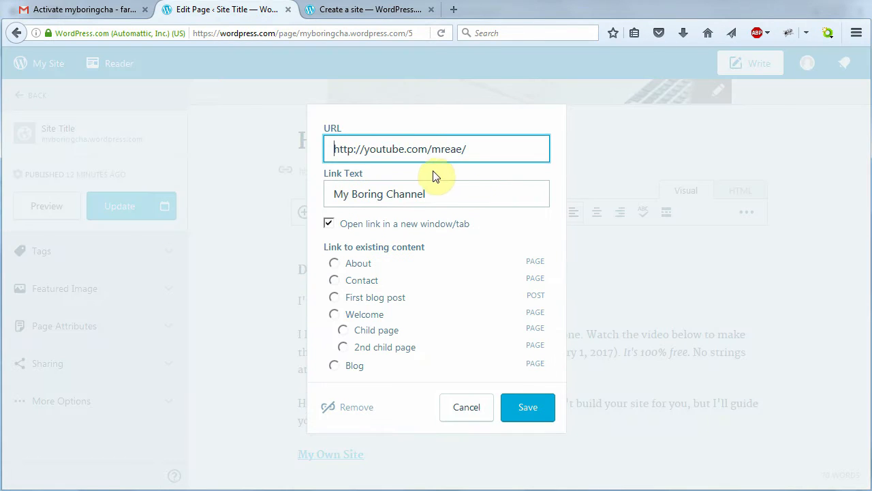
{"action": "left_click_drag", "start_coordinate": [482, 149], "coordinate": [321, 148]}
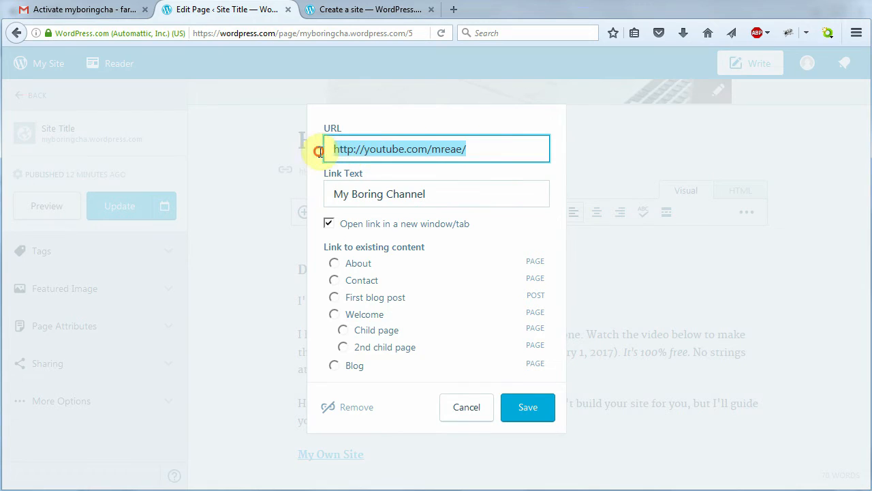
{"action": "left_click", "coordinate": [483, 194]}
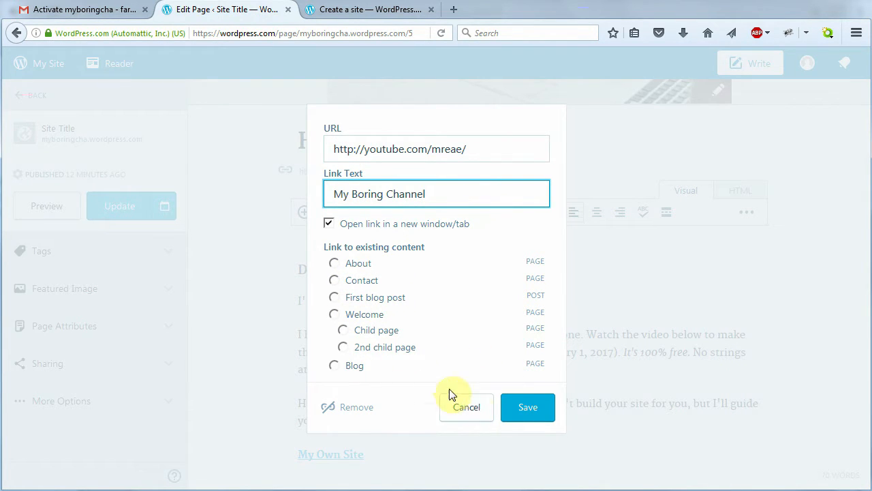
{"action": "left_click", "coordinate": [486, 413]}
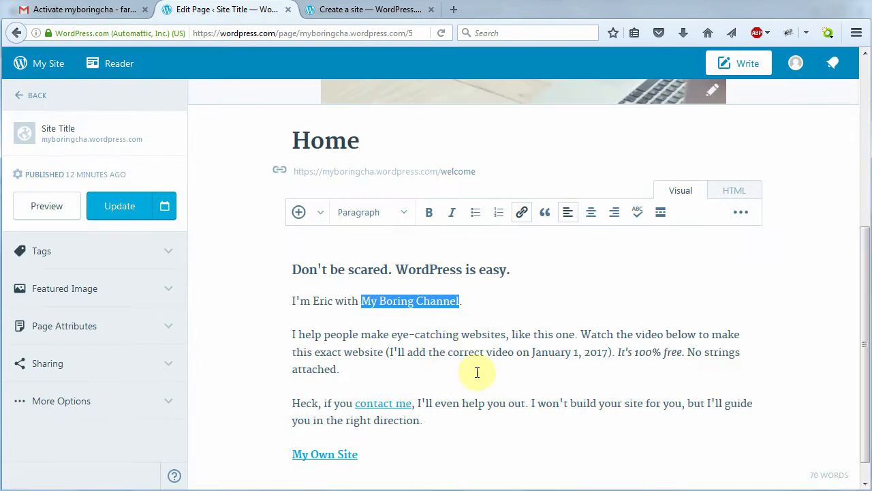
{"action": "left_click", "coordinate": [481, 305]}
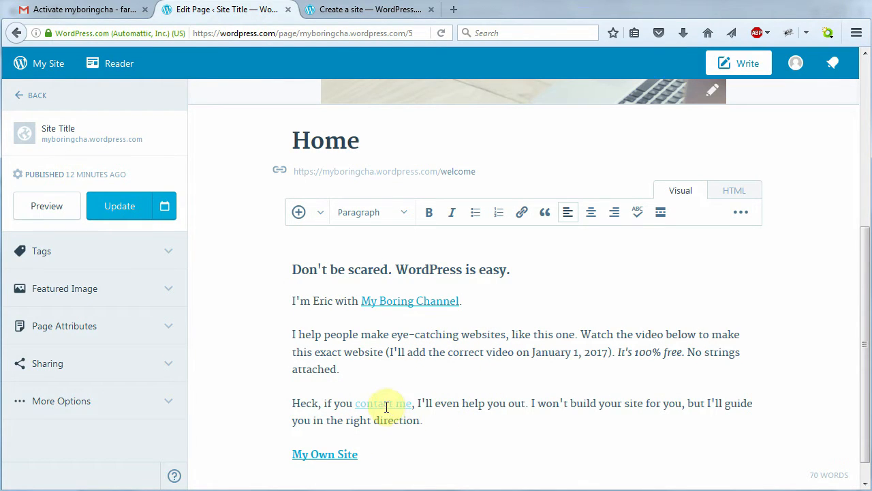
{"action": "left_click_drag", "start_coordinate": [355, 404], "coordinate": [412, 403]}
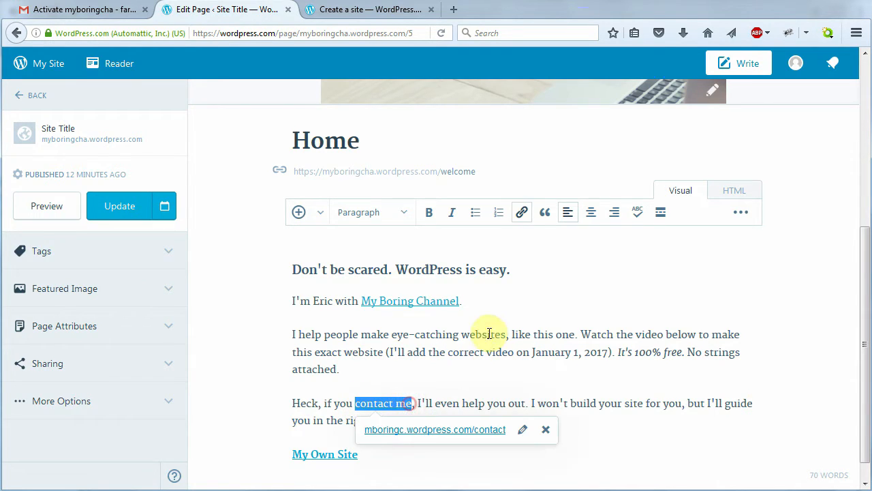
{"action": "left_click", "coordinate": [523, 213]}
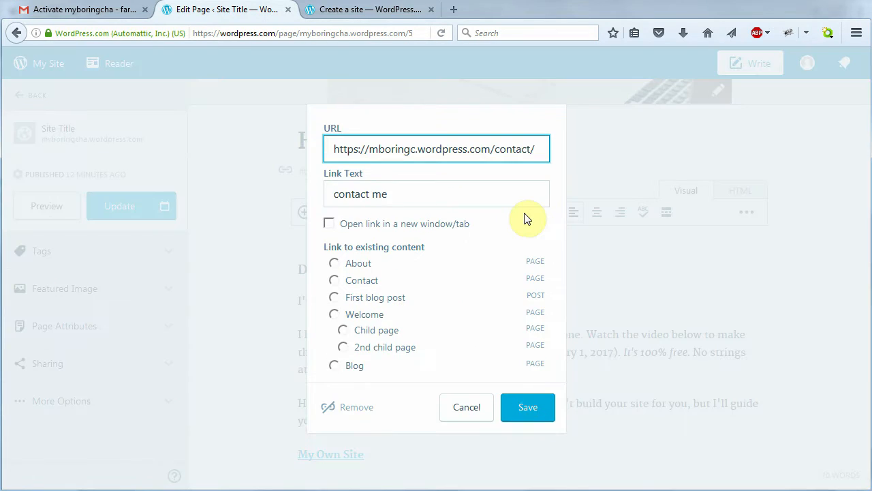
{"action": "left_click", "coordinate": [528, 407]}
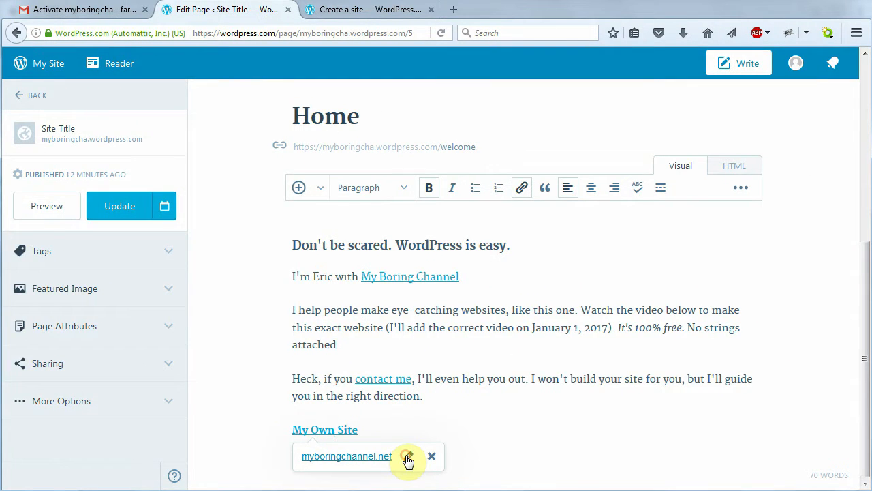
{"action": "left_click", "coordinate": [406, 456]}
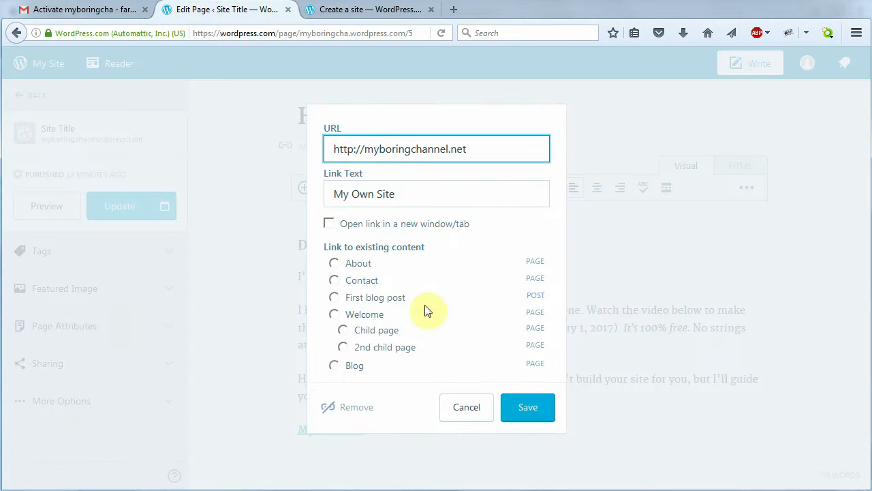
{"action": "left_click_drag", "start_coordinate": [483, 151], "coordinate": [327, 154]}
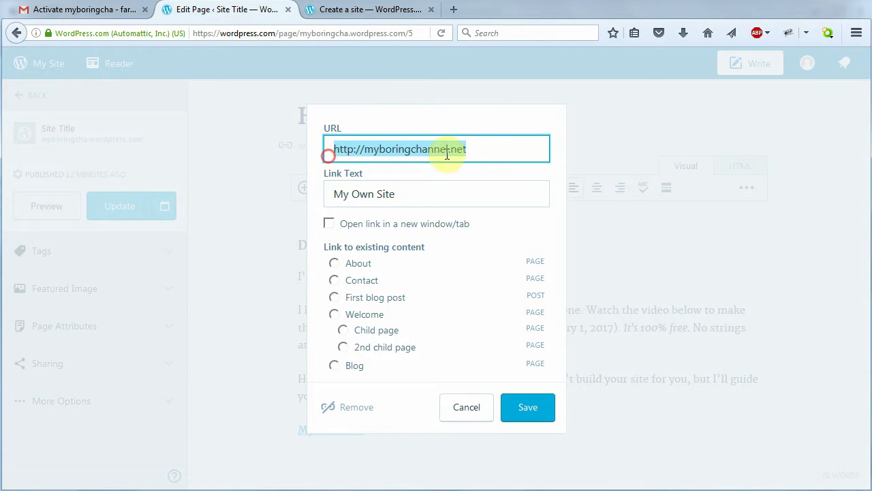
{"action": "left_click", "coordinate": [327, 154]}
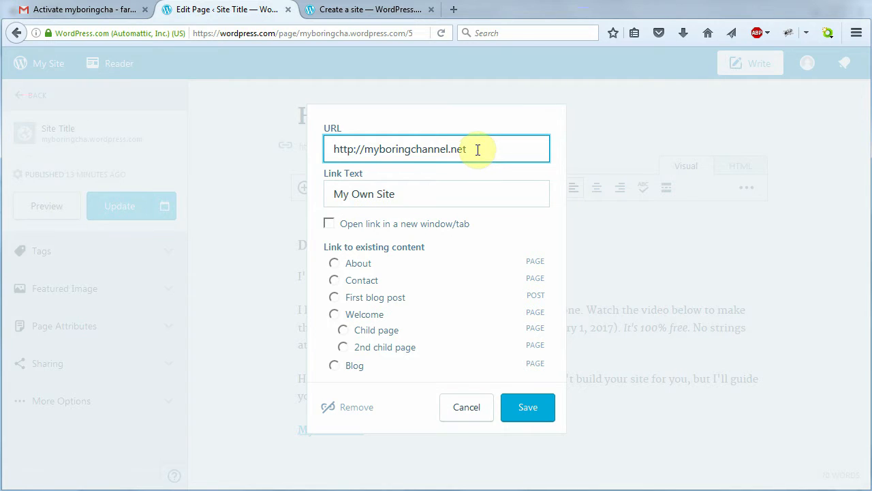
{"action": "left_click", "coordinate": [463, 409]}
{"action": "scroll", "coordinate": [538, 381], "scroll_direction": "up", "scroll_amount": 1}
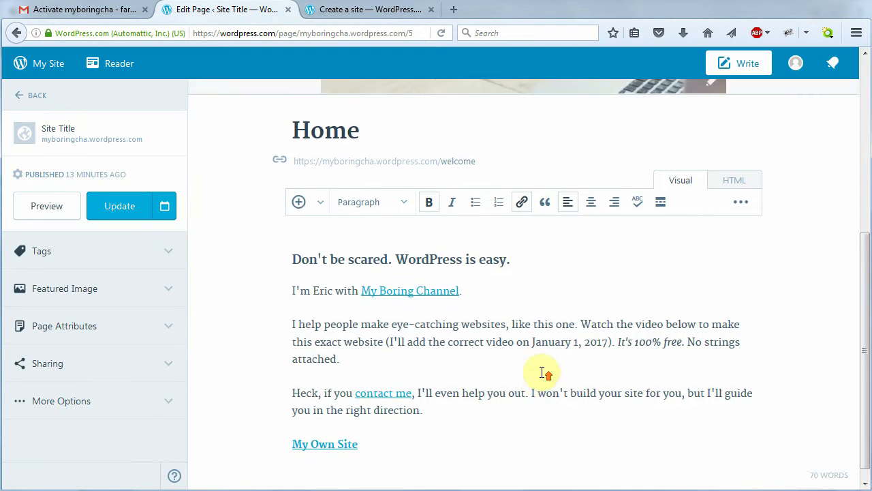
{"action": "scroll", "coordinate": [532, 334], "scroll_direction": "up", "scroll_amount": 5}
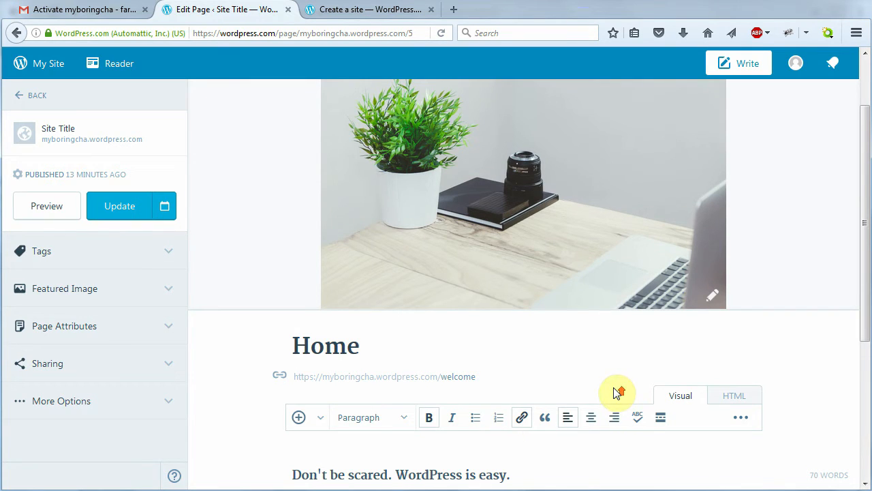
Remove the desk photo as the Home page's featured image
{"action": "scroll", "coordinate": [617, 393], "scroll_direction": "up", "scroll_amount": 2}
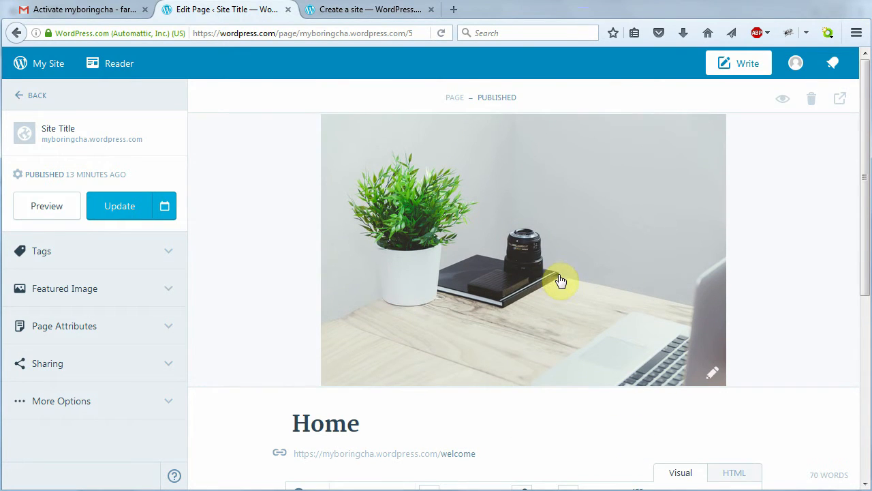
{"action": "left_click", "coordinate": [170, 291]}
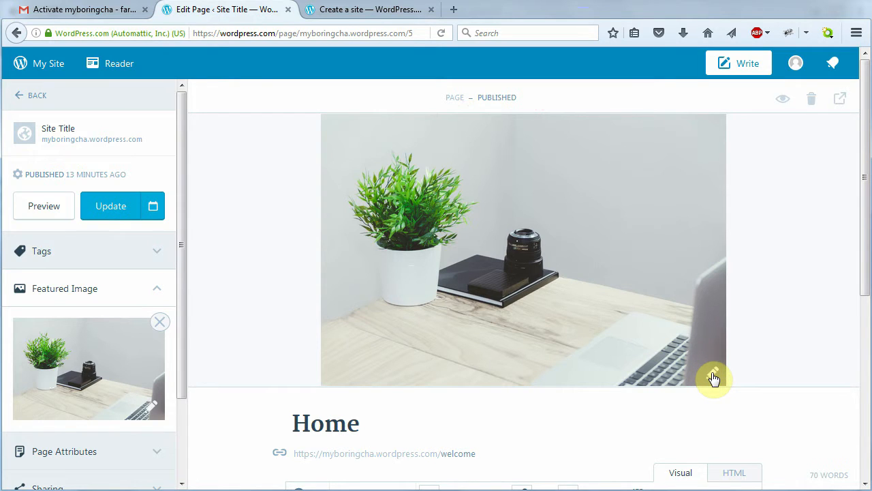
{"action": "left_click", "coordinate": [159, 324]}
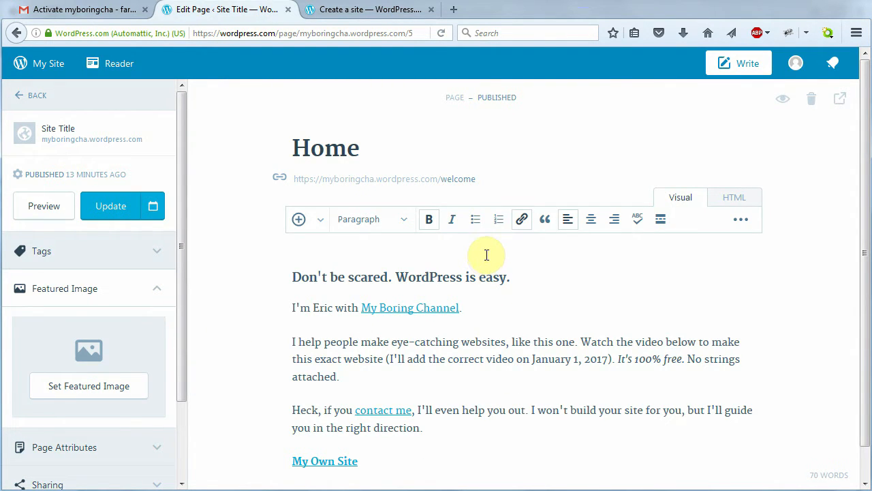
Upload the dragonfly photo graduation 178-4 from the shoreditch folder to the media library
{"action": "left_click", "coordinate": [88, 387]}
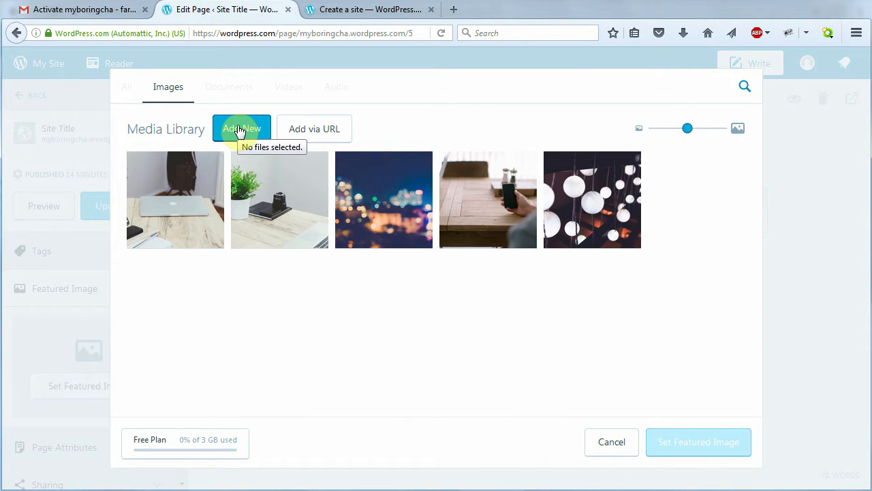
{"action": "left_click", "coordinate": [238, 129]}
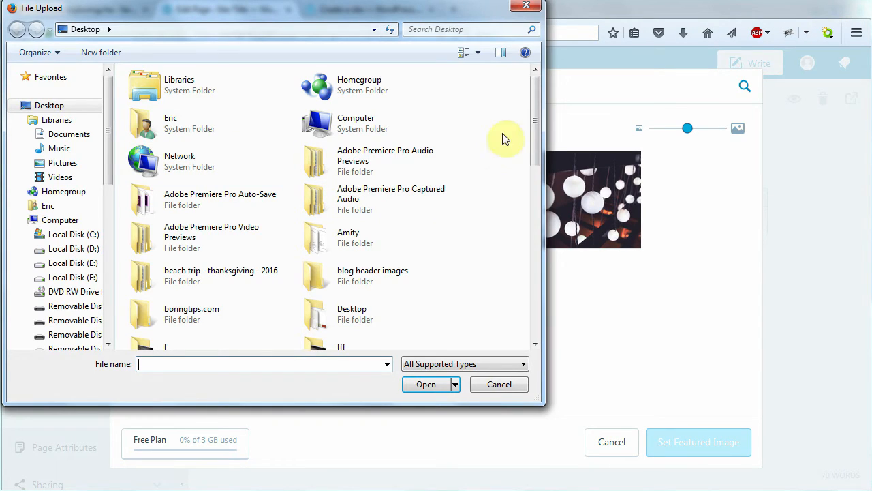
{"action": "left_click_drag", "start_coordinate": [536, 123], "coordinate": [535, 230]}
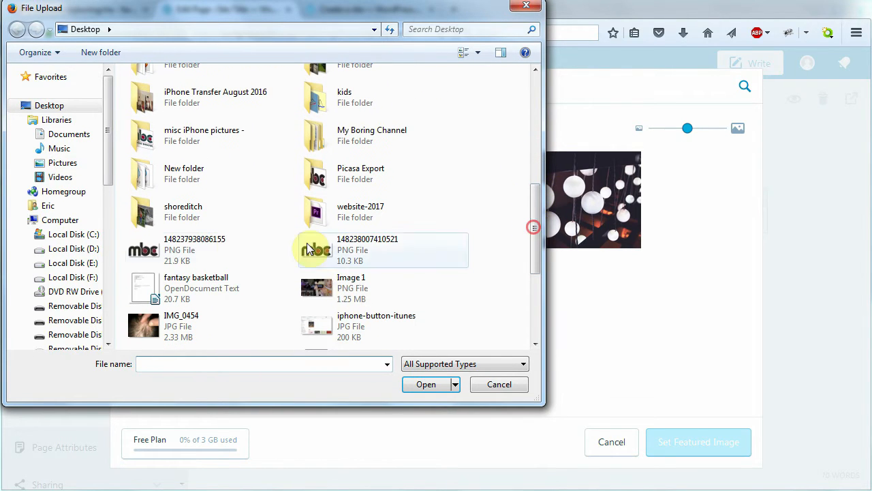
{"action": "double_click", "coordinate": [179, 217]}
{"action": "scroll", "coordinate": [154, 282], "scroll_direction": "down", "scroll_amount": 10}
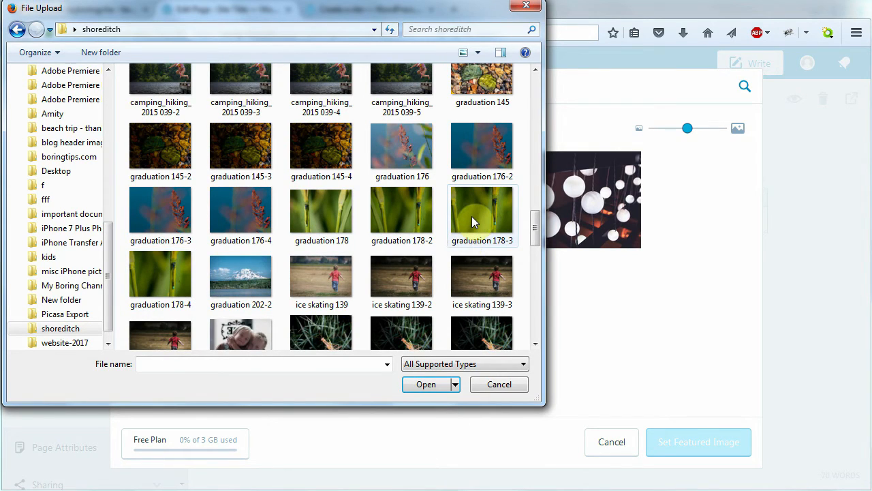
{"action": "double_click", "coordinate": [156, 279]}
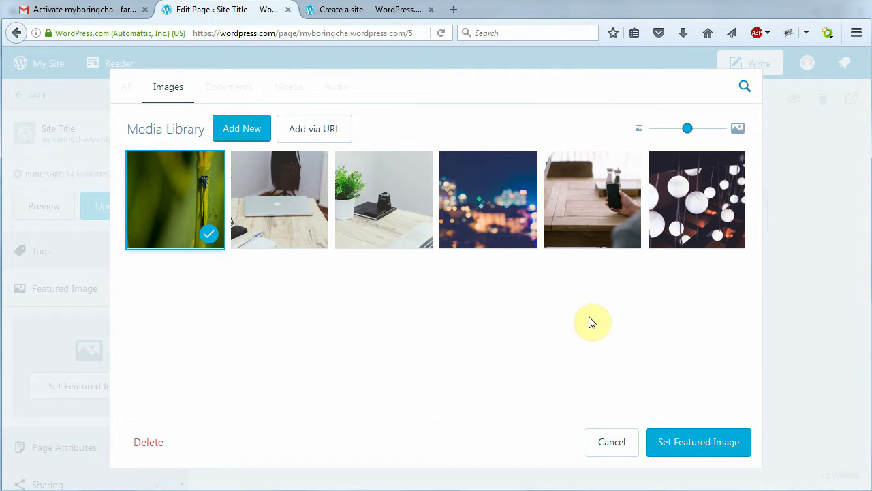
Set the uploaded dragonfly photo as featured image and update the Home page
{"action": "left_click", "coordinate": [696, 446]}
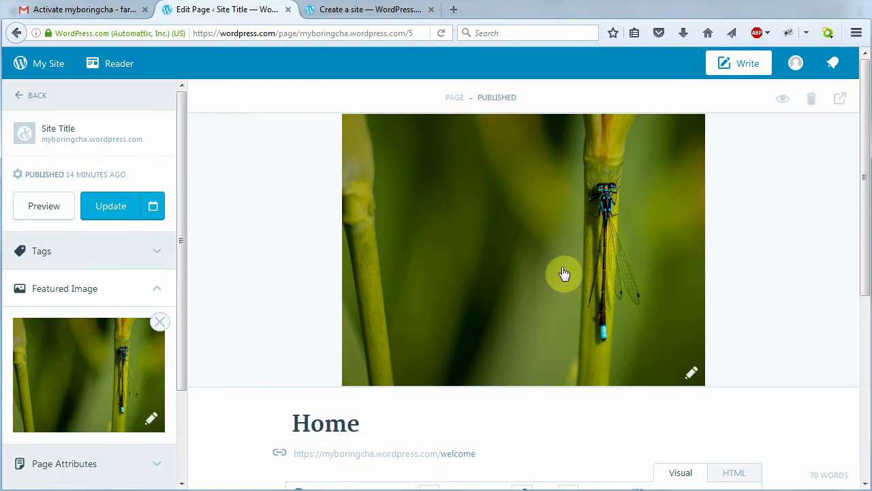
{"action": "scroll", "coordinate": [800, 292], "scroll_direction": "down", "scroll_amount": 2}
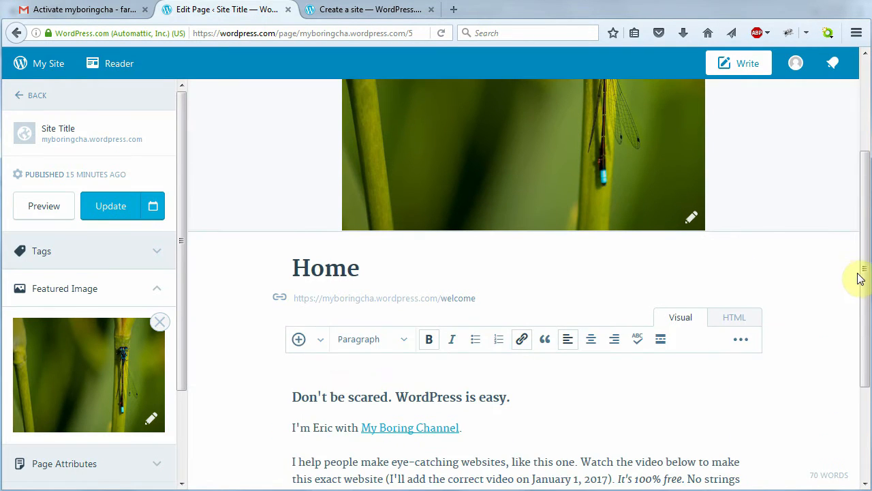
{"action": "left_click_drag", "start_coordinate": [859, 279], "coordinate": [860, 360]}
{"action": "scroll", "coordinate": [824, 189], "scroll_direction": "up", "scroll_amount": 5}
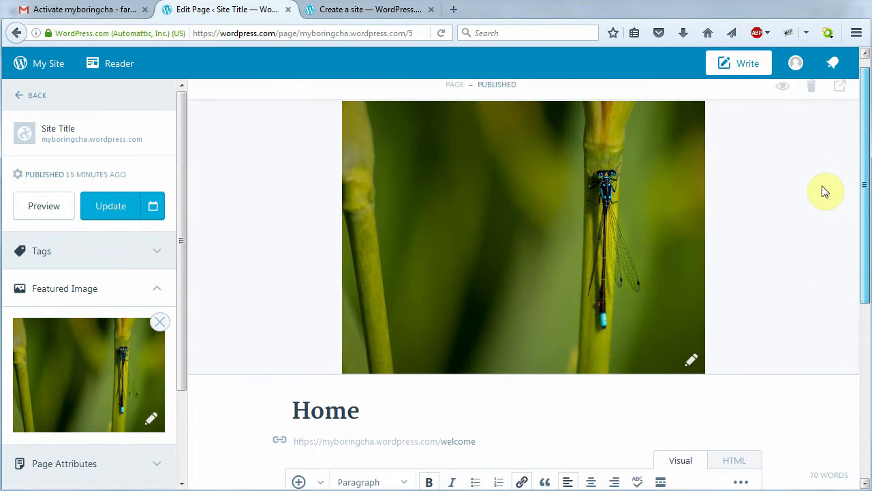
{"action": "left_click", "coordinate": [109, 208]}
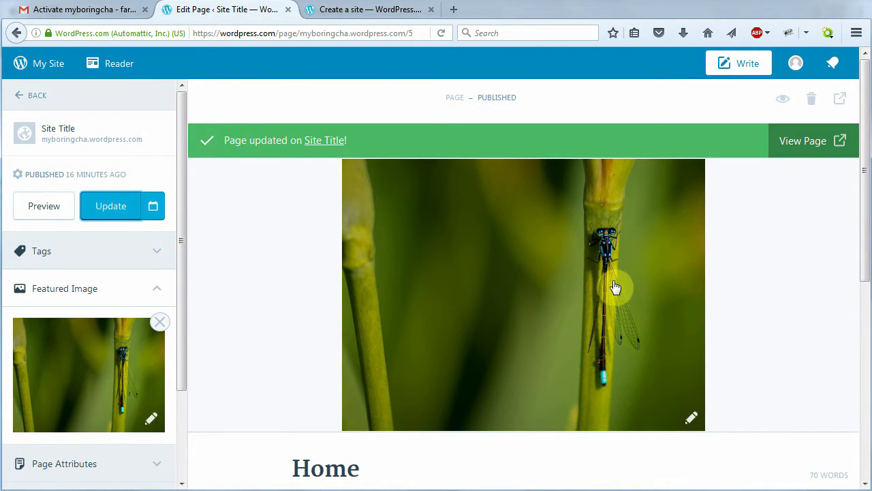
Open the live Home page, clear the welcome tour tips with Next and Got it!, and reopen My Site
{"action": "left_click", "coordinate": [804, 145]}
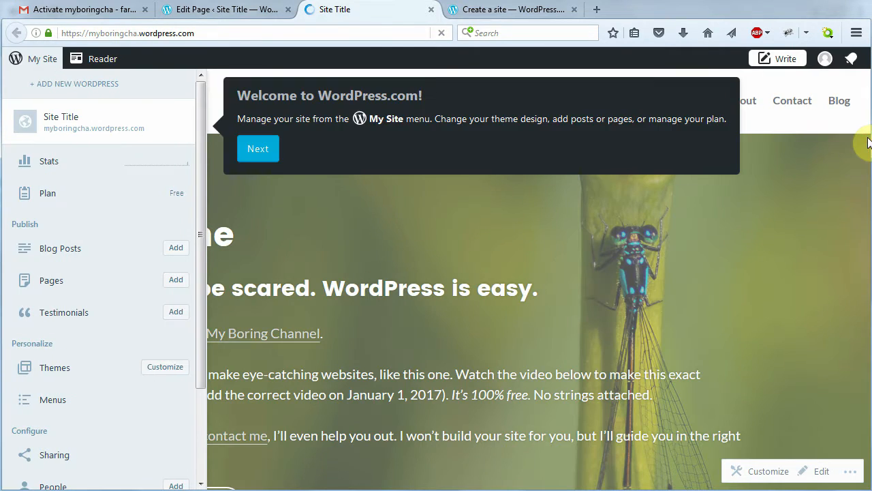
{"action": "left_click", "coordinate": [257, 150]}
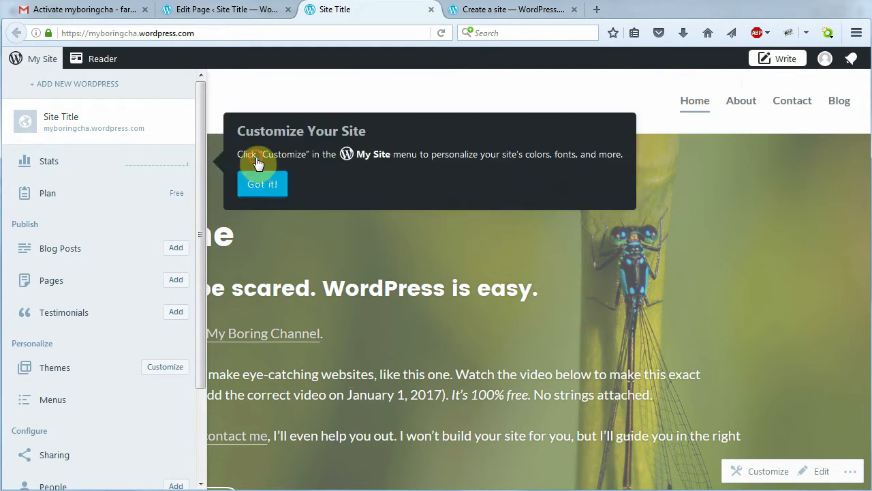
{"action": "left_click", "coordinate": [263, 398]}
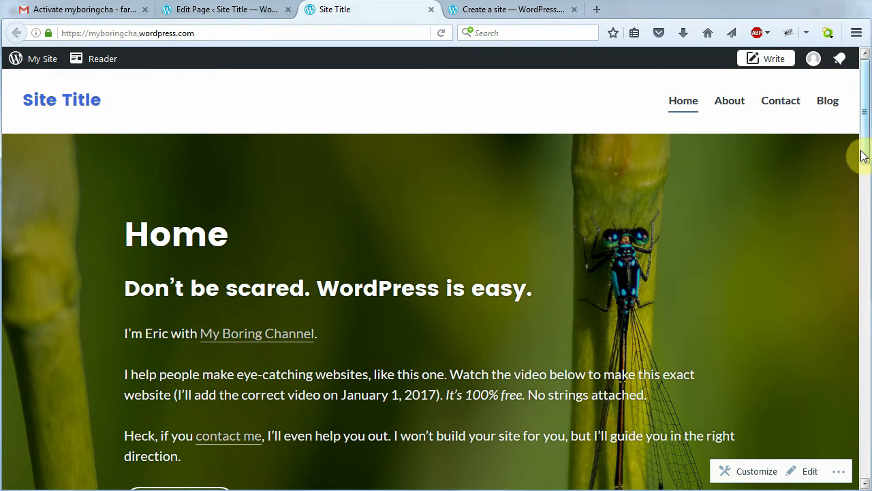
{"action": "mouse_move", "coordinate": [864, 151]}
{"action": "left_mouse_down"}
{"action": "mouse_move", "coordinate": [865, 477]}
{"action": "mouse_move", "coordinate": [852, 181]}
{"action": "mouse_move", "coordinate": [865, 182]}
{"action": "mouse_move", "coordinate": [865, 146]}
{"action": "left_mouse_up"}
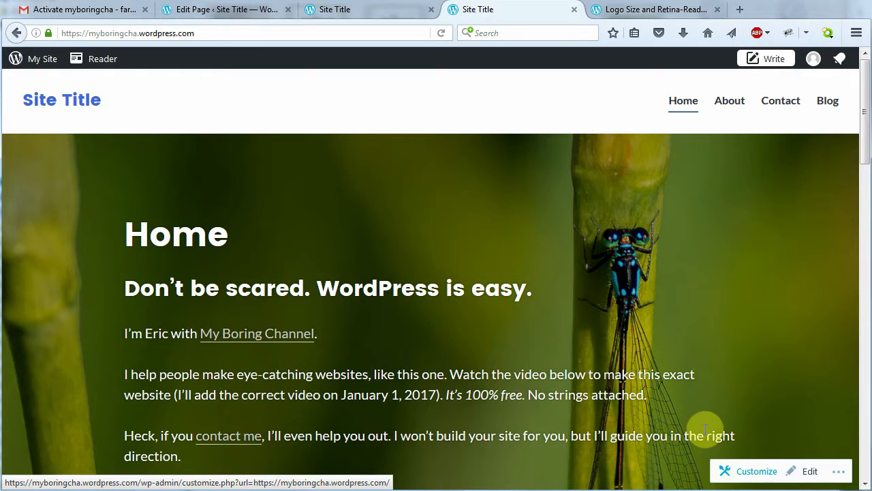
{"action": "left_click", "coordinate": [15, 59]}
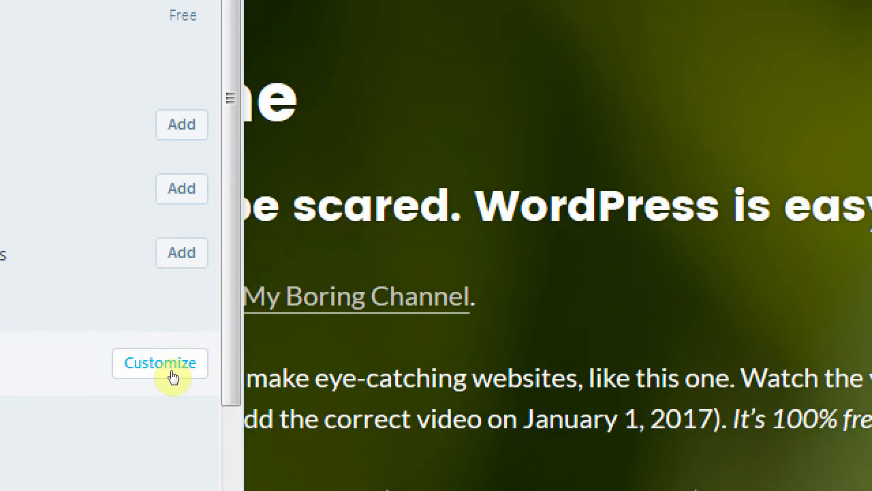
Open the Customizer's Site Identity settings and start selecting a site logo
{"action": "left_click", "coordinate": [172, 371]}
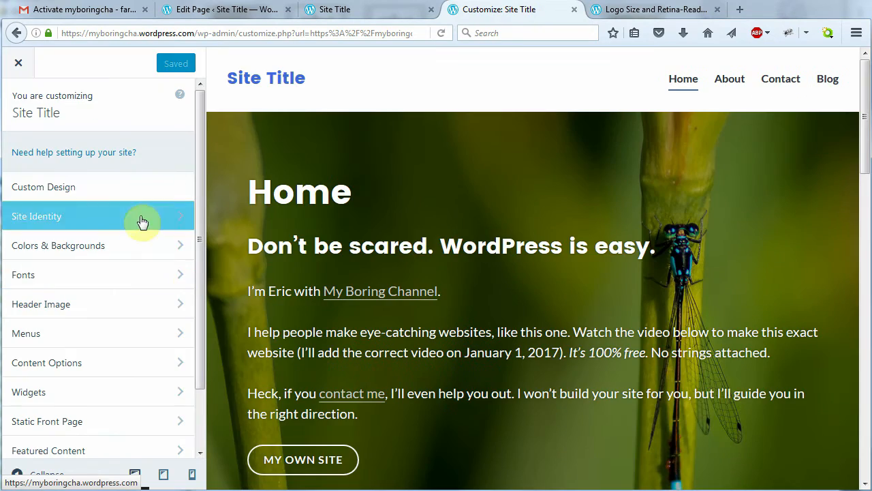
{"action": "mouse_move", "coordinate": [198, 189]}
{"action": "left_mouse_down"}
{"action": "mouse_move", "coordinate": [203, 271]}
{"action": "mouse_move", "coordinate": [198, 178]}
{"action": "left_mouse_up"}
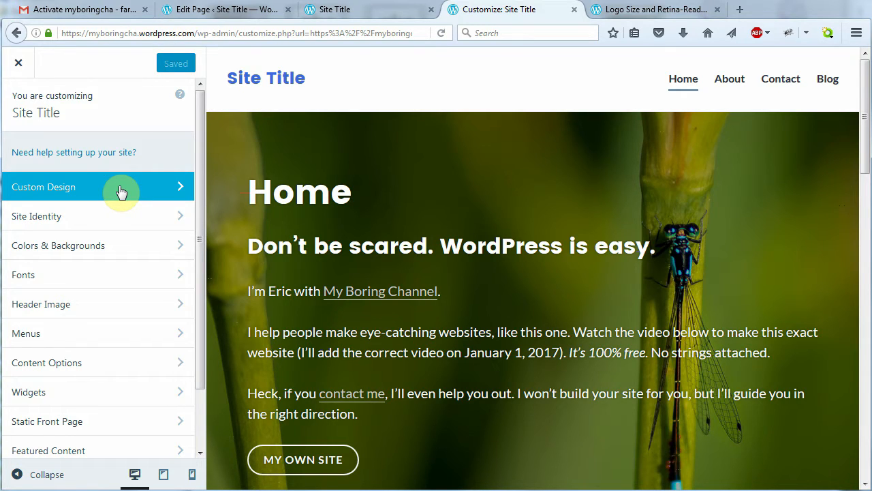
{"action": "left_click", "coordinate": [136, 219]}
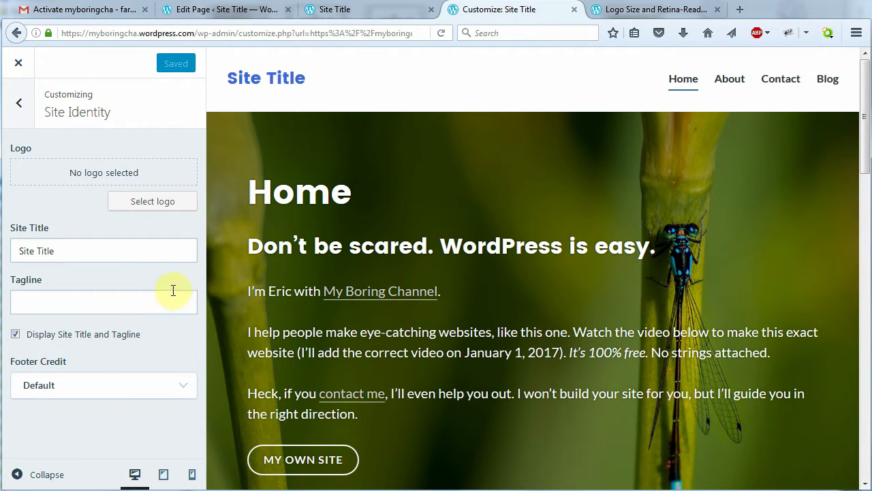
{"action": "key", "text": "alt+Tab"}
{"action": "key", "text": "alt+Tab"}
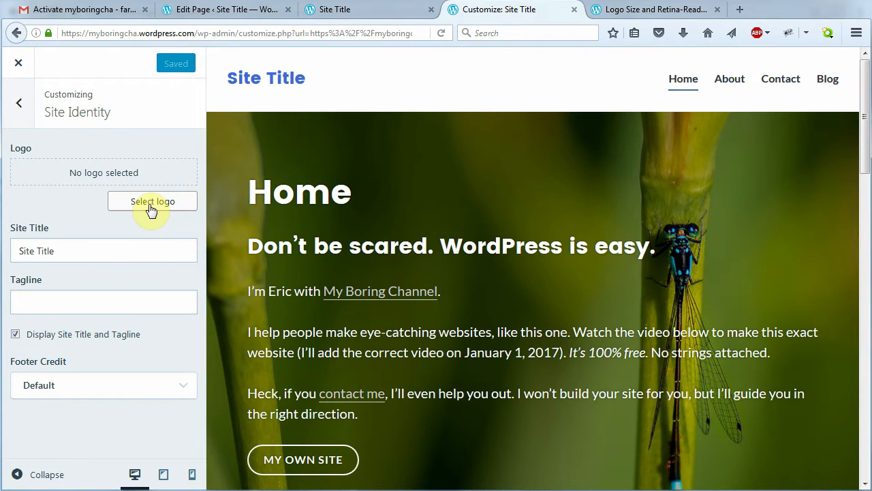
{"action": "left_click", "coordinate": [151, 206]}
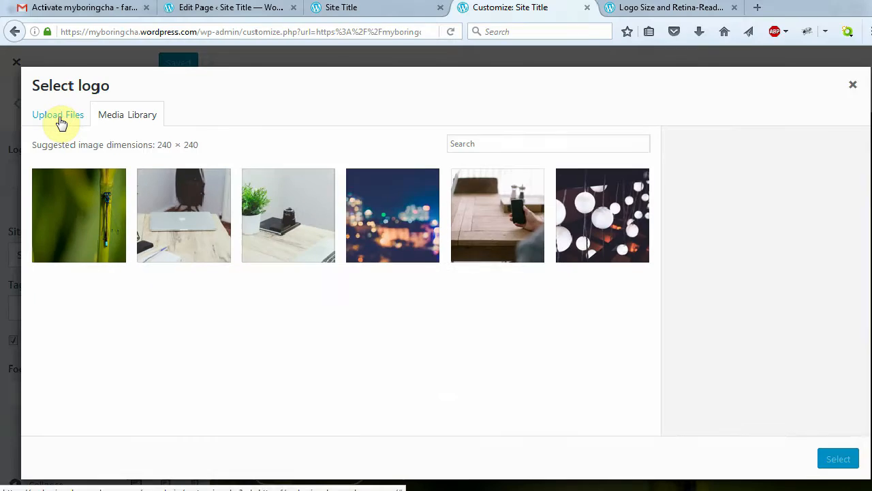
{"action": "left_click", "coordinate": [65, 120]}
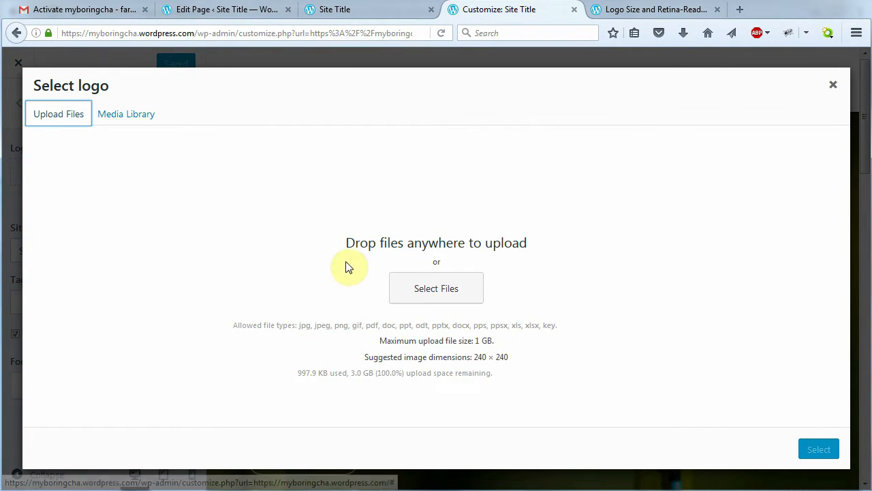
{"action": "left_click", "coordinate": [420, 289]}
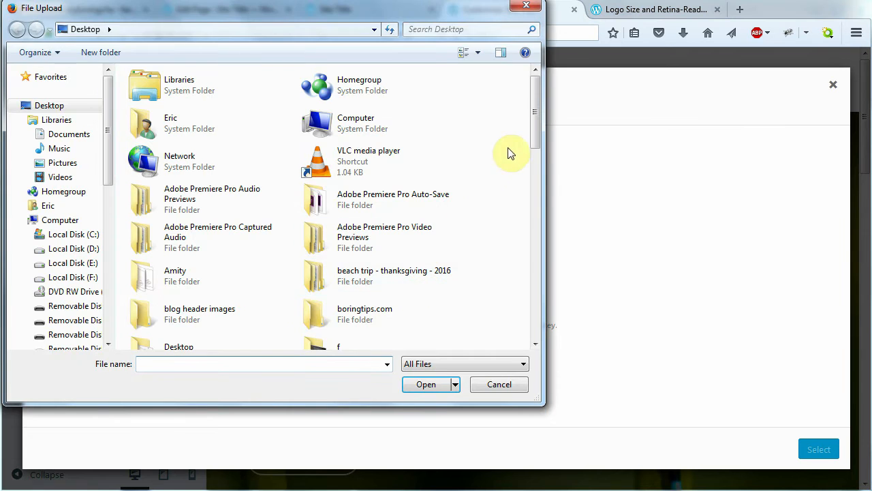
{"action": "left_click_drag", "start_coordinate": [533, 121], "coordinate": [530, 221]}
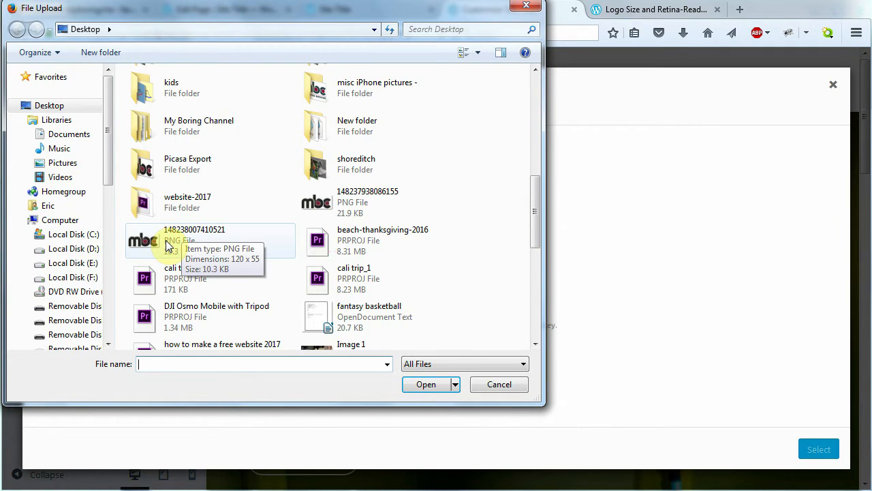
{"action": "double_click", "coordinate": [167, 245]}
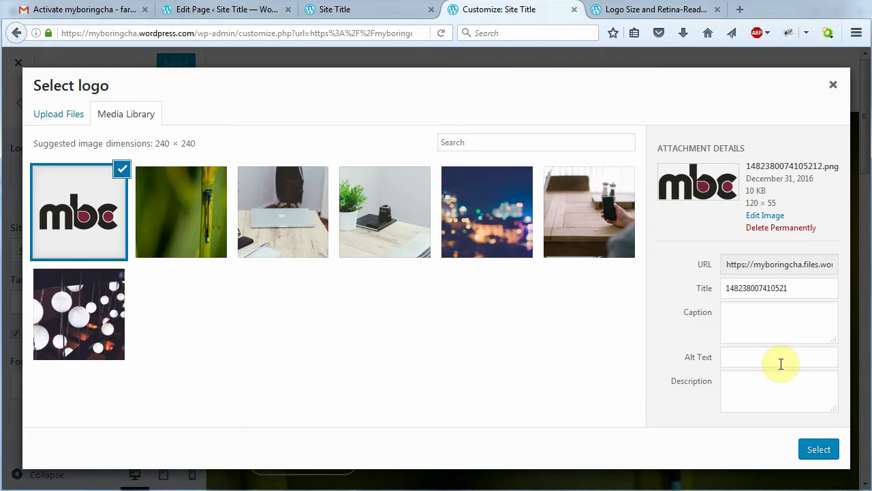
Give it the alt text 'mbc - My Boring Channel Logo' and use it as the logo uncropped
{"action": "left_click", "coordinate": [741, 357]}
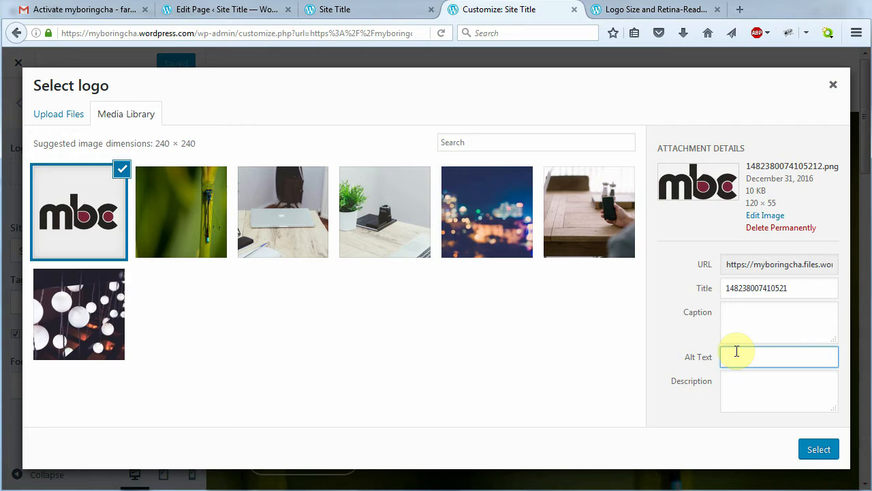
{"action": "type", "text": "letters mb"}
{"action": "type", "text": "c - My Boring "}
{"action": "type", "text": "Channel Logo"}
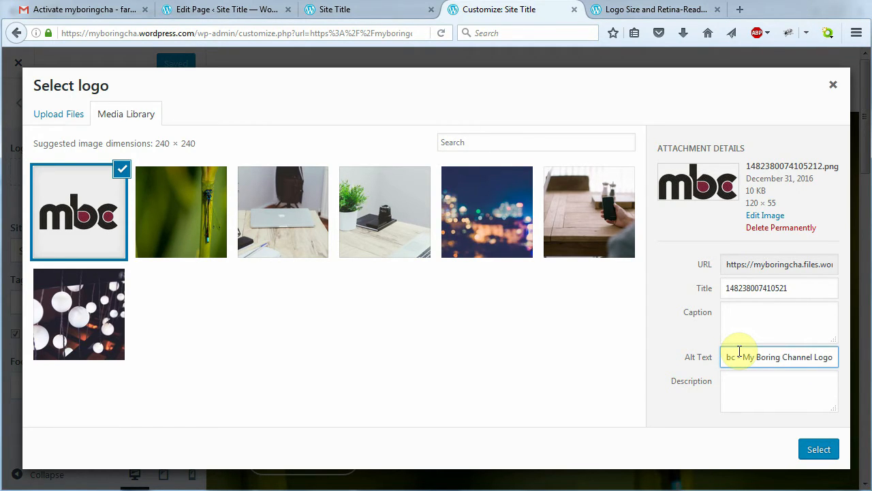
{"action": "left_click", "coordinate": [818, 451]}
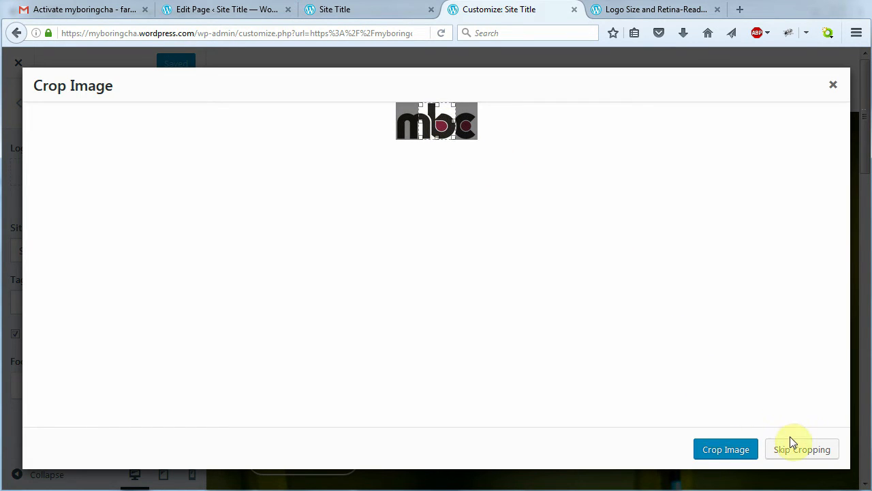
{"action": "left_click", "coordinate": [799, 456]}
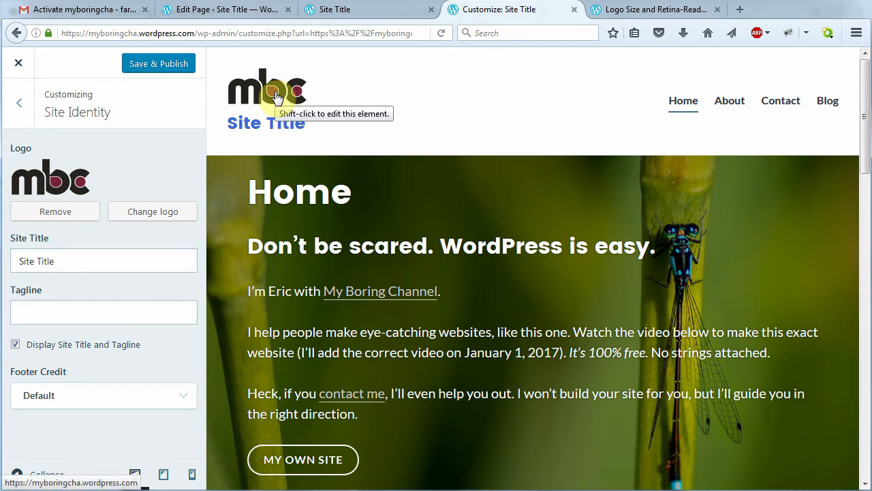
Replace the site title with 'How to Make a Free Website' and leave the tagline blank
{"action": "left_click_drag", "start_coordinate": [105, 257], "coordinate": [4, 259]}
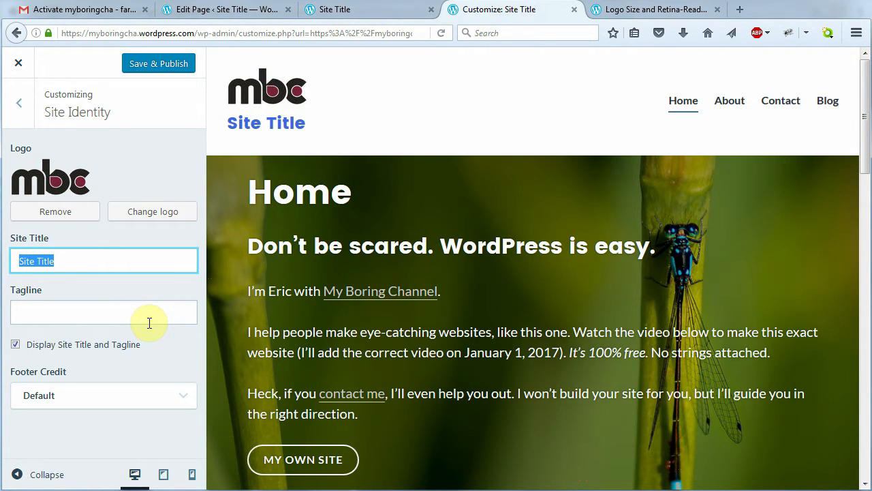
{"action": "type", "text": "How to Make a Fre"}
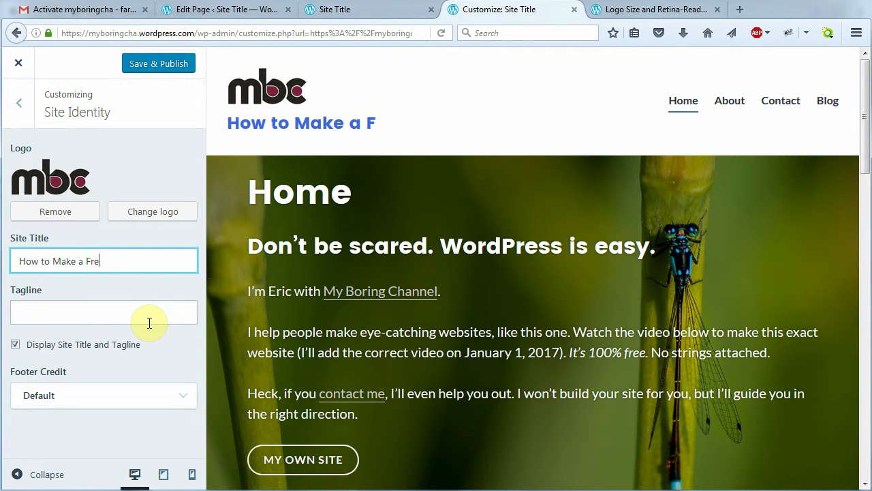
{"action": "type", "text": "e Website"}
{"action": "left_click", "coordinate": [149, 318]}
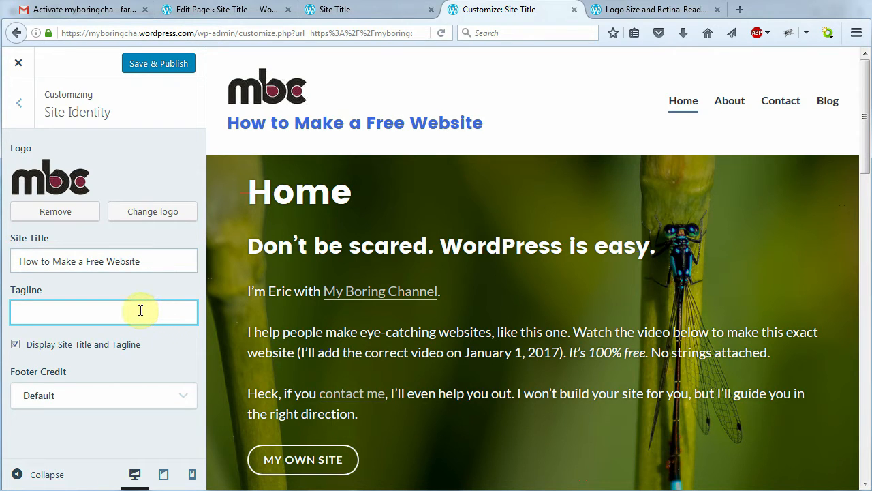
{"action": "key", "text": "Tab"}
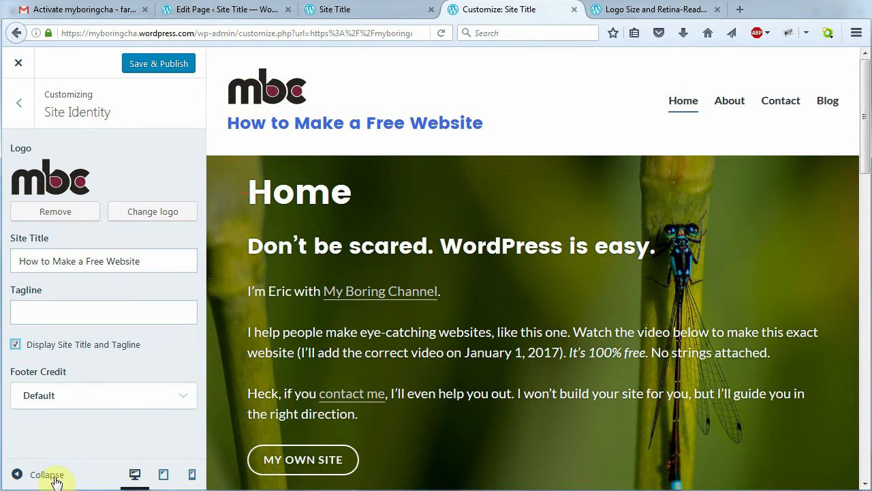
Preview the logo and title at tablet and phone widths, then Save & Publish and go back
{"action": "left_click", "coordinate": [163, 475]}
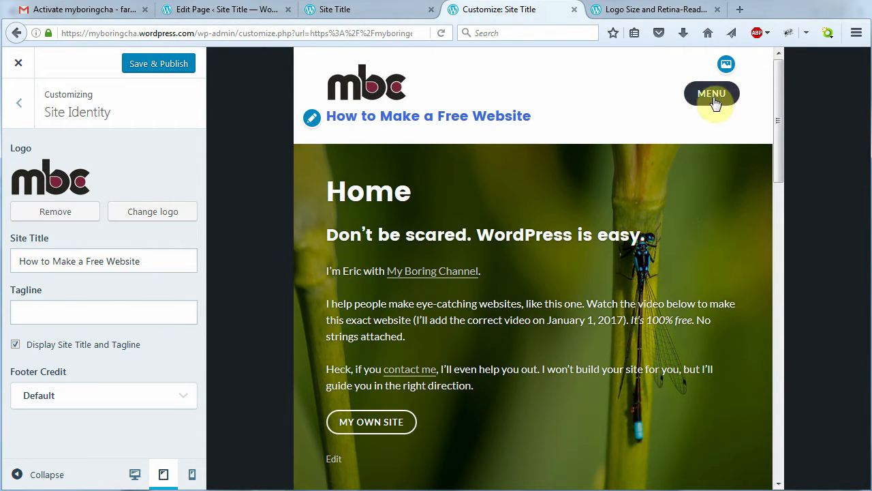
{"action": "left_click", "coordinate": [191, 476]}
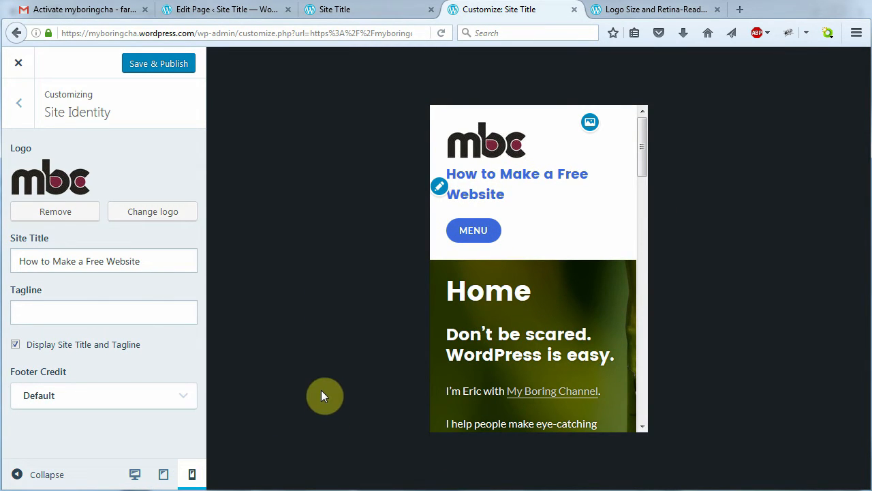
{"action": "mouse_move", "coordinate": [642, 160]}
{"action": "left_mouse_down"}
{"action": "mouse_move", "coordinate": [650, 323]}
{"action": "mouse_move", "coordinate": [644, 150]}
{"action": "left_mouse_up"}
{"action": "left_click", "coordinate": [135, 474]}
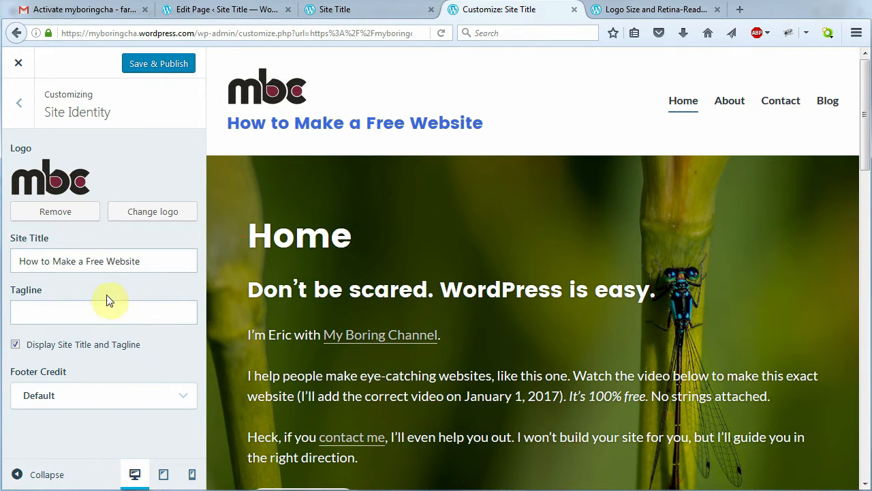
{"action": "left_click", "coordinate": [160, 65]}
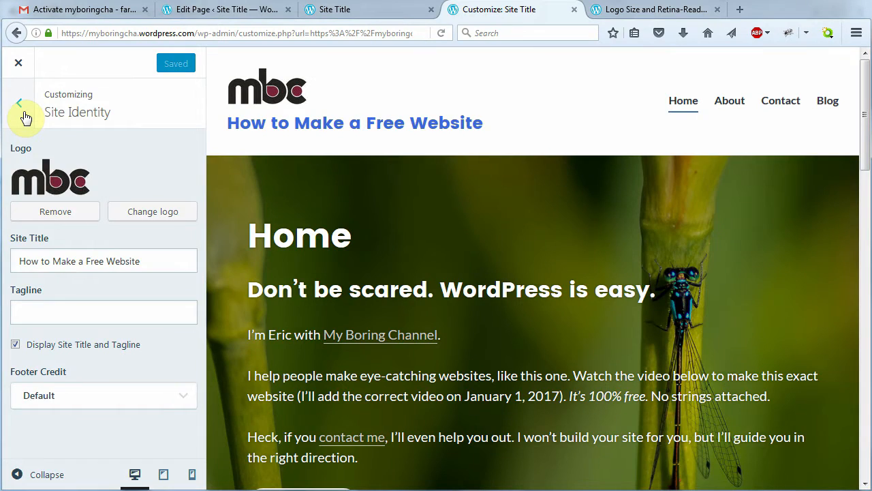
{"action": "left_click", "coordinate": [23, 115]}
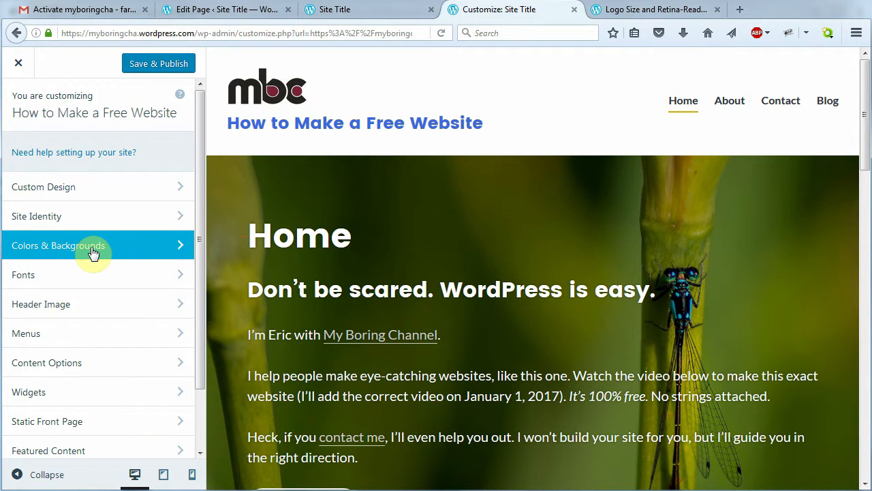
In Colors & Backgrounds, try the dark blue-accent palette, then apply the third featured palette
{"action": "left_click", "coordinate": [93, 253]}
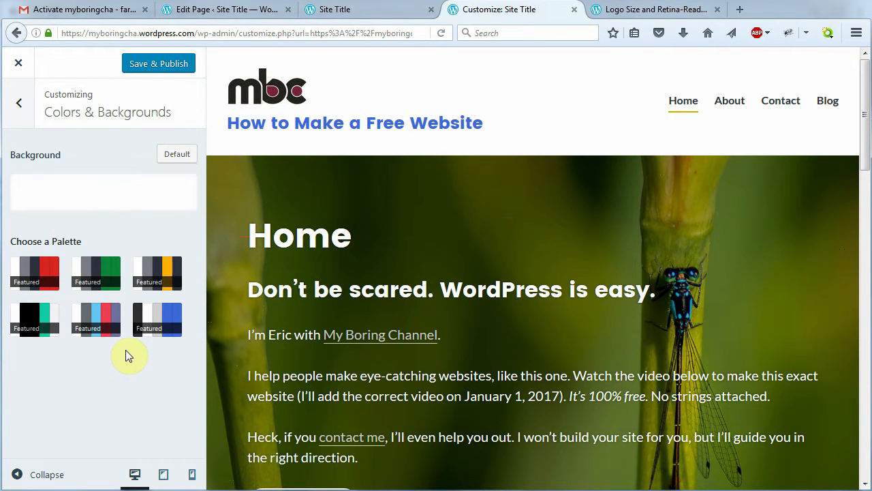
{"action": "left_click", "coordinate": [156, 317]}
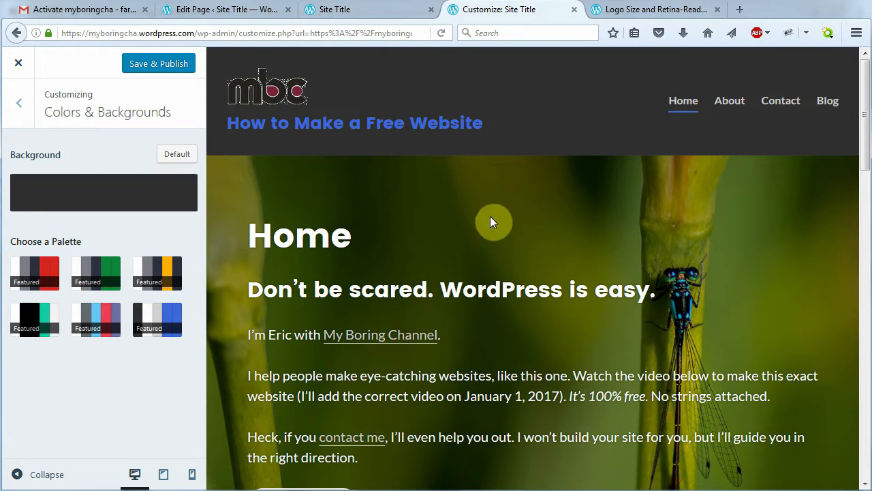
{"action": "left_click_drag", "start_coordinate": [864, 148], "coordinate": [865, 480]}
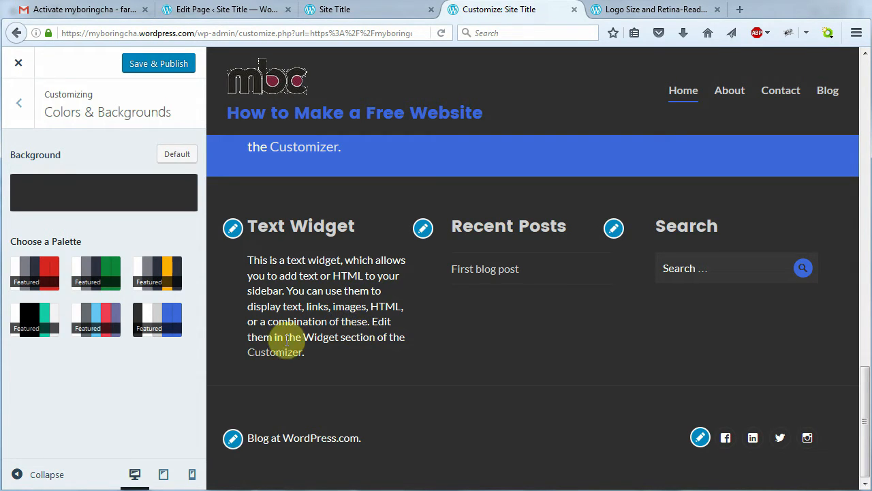
{"action": "left_click", "coordinate": [157, 274]}
{"action": "left_click_drag", "start_coordinate": [865, 422], "coordinate": [857, 68]}
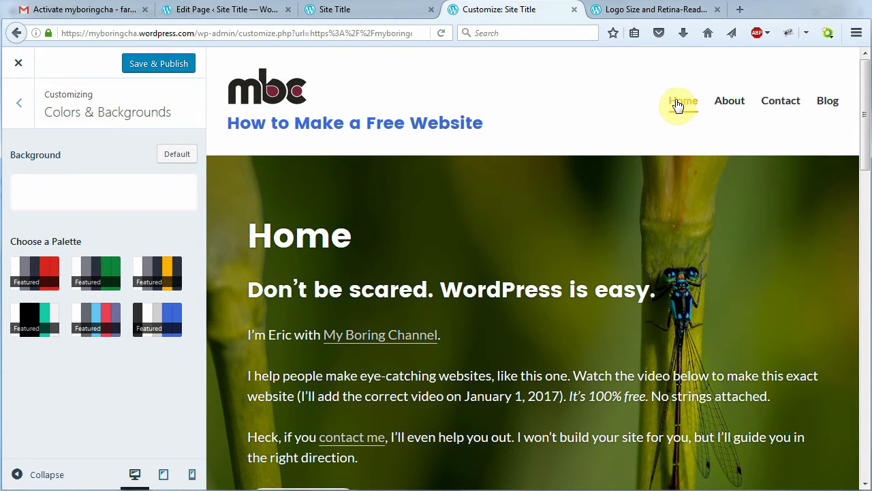
{"action": "left_click_drag", "start_coordinate": [867, 116], "coordinate": [866, 376]}
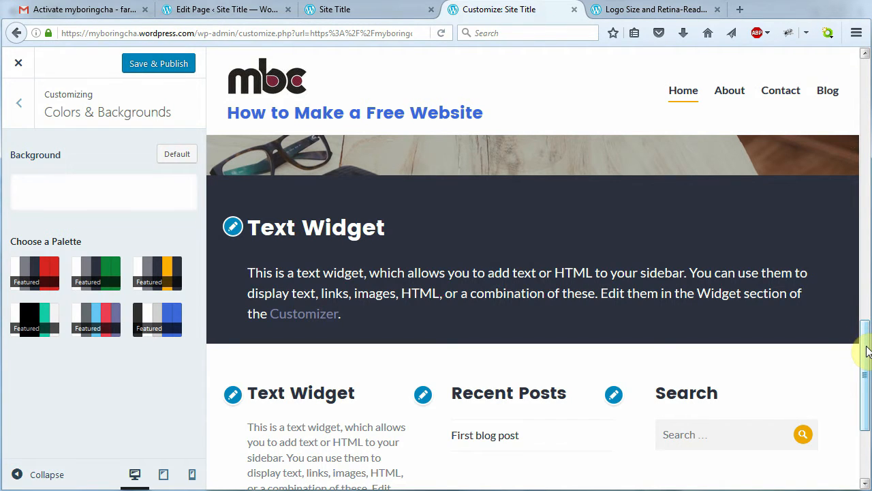
{"action": "left_click_drag", "start_coordinate": [868, 351], "coordinate": [865, 90]}
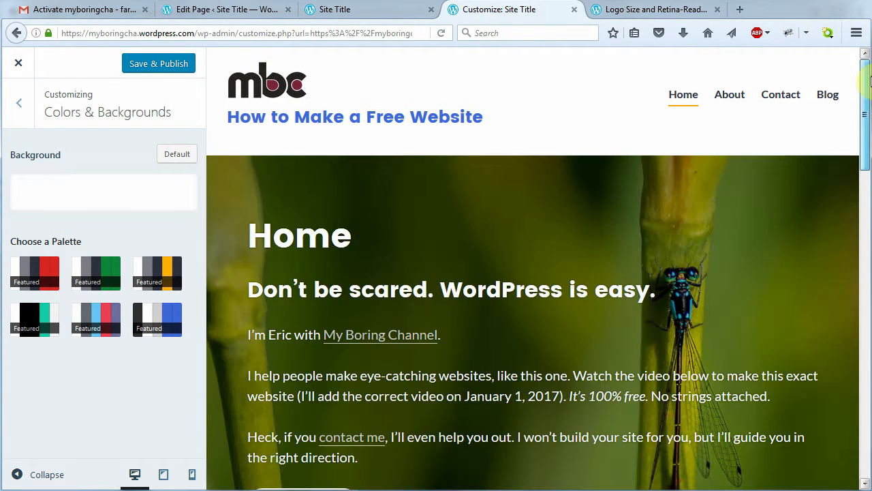
Set the background colour to white via the custom picker and publish the colour changes
{"action": "left_click", "coordinate": [114, 197]}
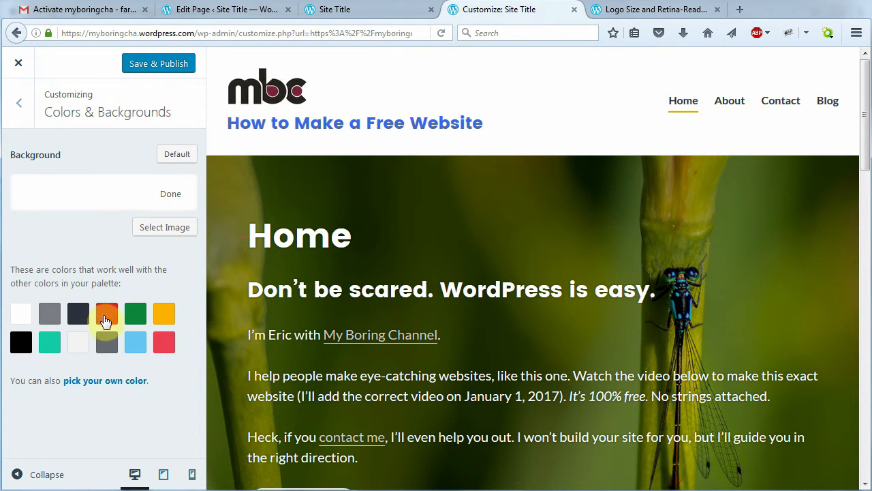
{"action": "left_click", "coordinate": [110, 381]}
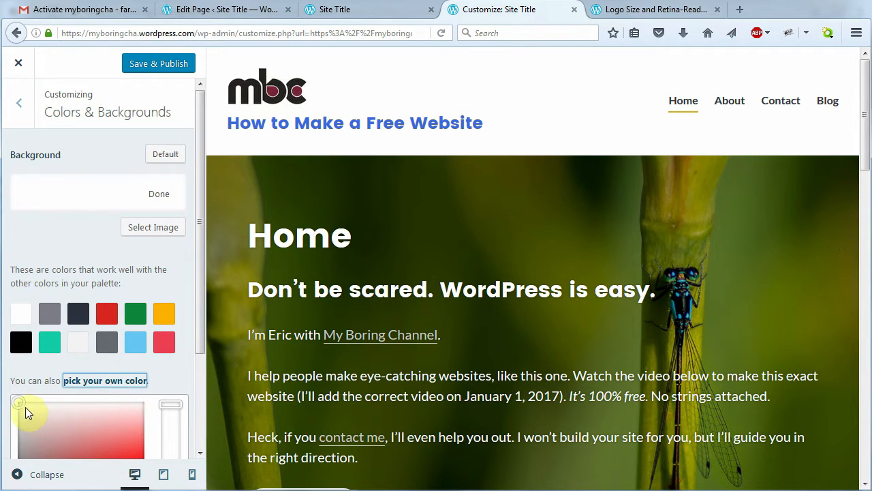
{"action": "left_click_drag", "start_coordinate": [19, 403], "coordinate": [125, 440]}
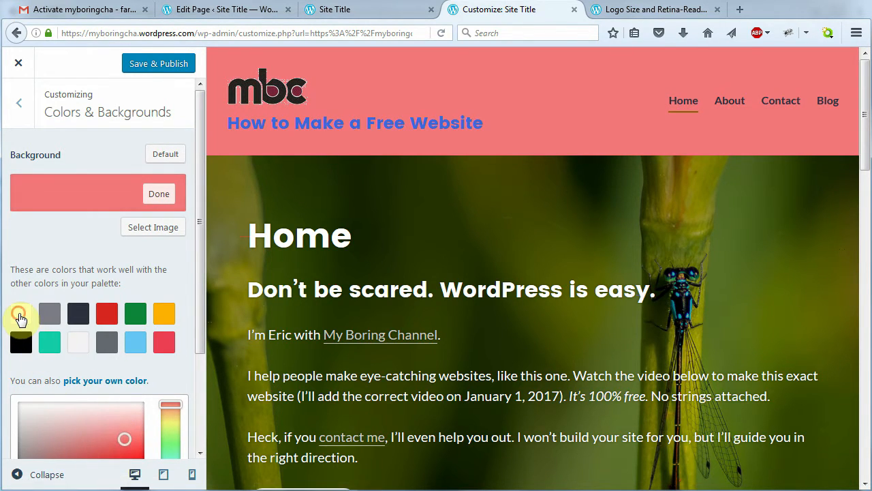
{"action": "left_click", "coordinate": [20, 315]}
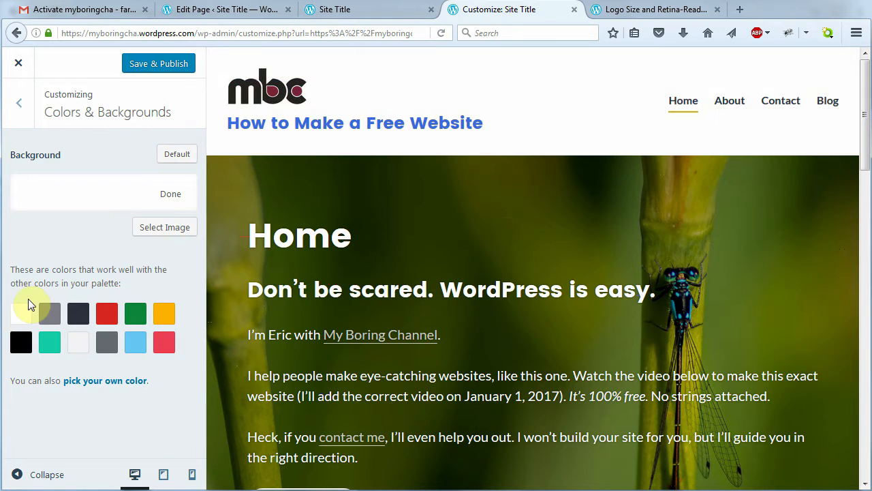
{"action": "left_click", "coordinate": [168, 195]}
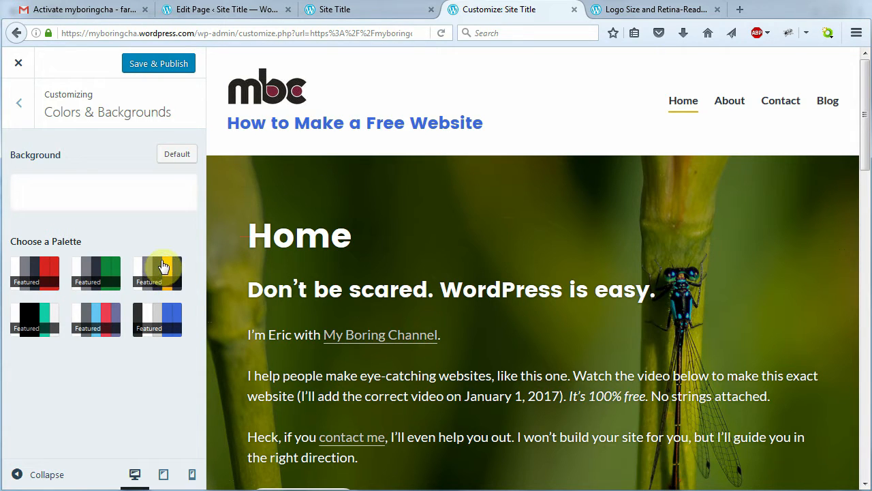
{"action": "left_click", "coordinate": [171, 65]}
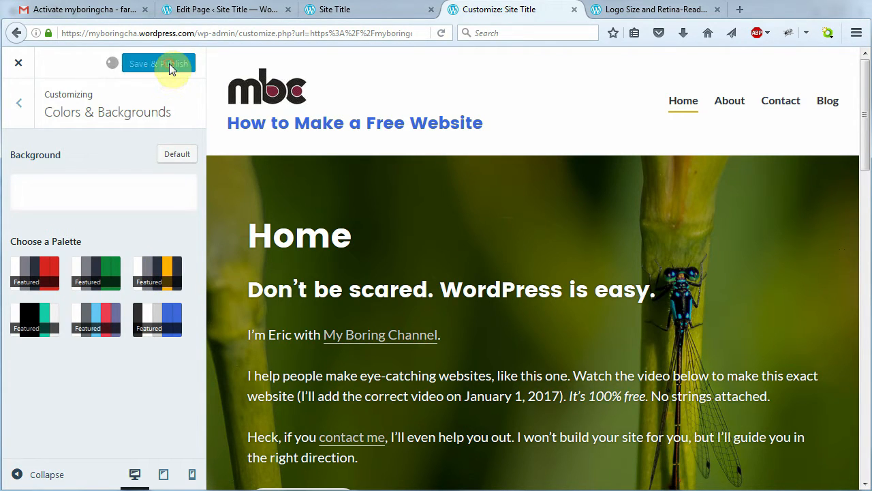
Set headings to Quattrocento Sans and the base font to Arimo, then publish the font changes
{"action": "left_click", "coordinate": [19, 109]}
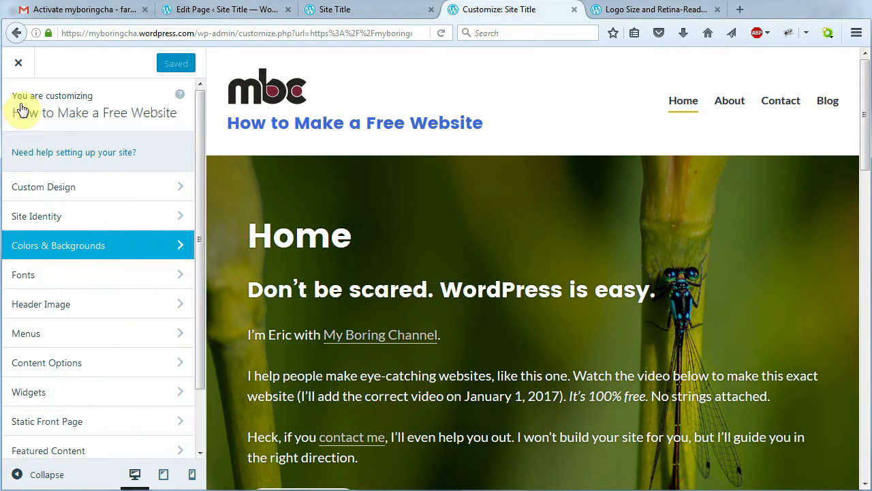
{"action": "left_click", "coordinate": [127, 277]}
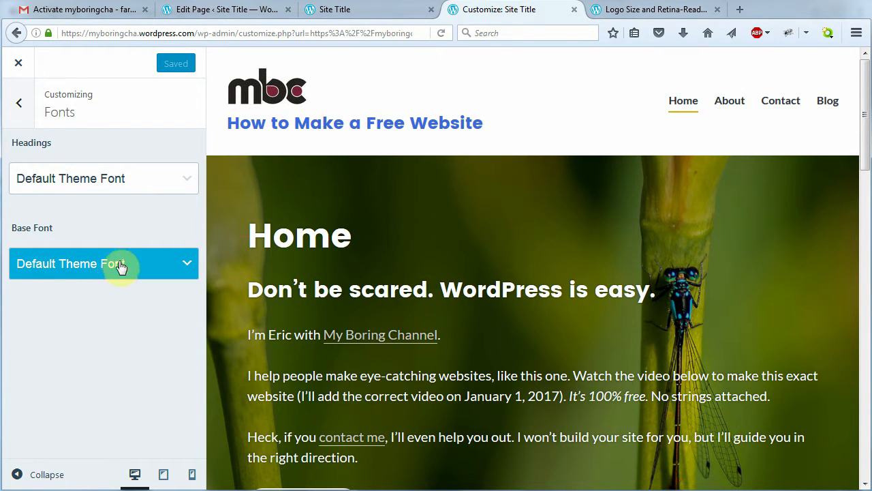
{"action": "left_click", "coordinate": [165, 180]}
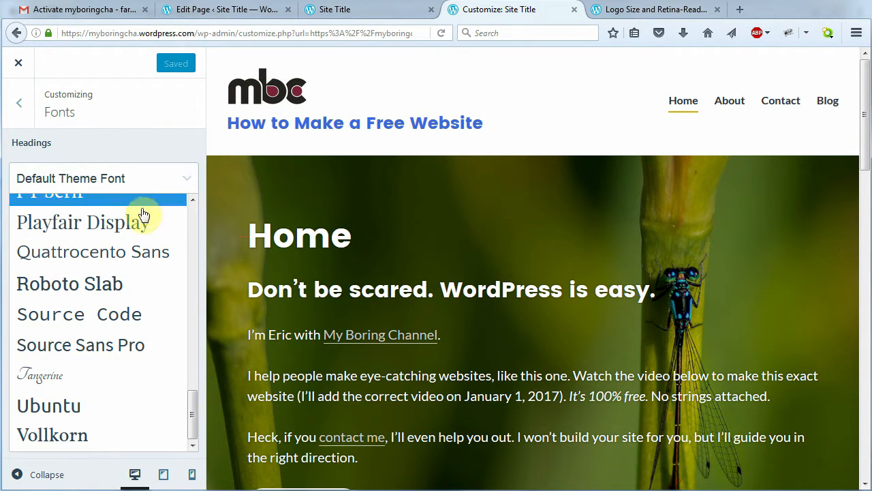
{"action": "left_click", "coordinate": [143, 252]}
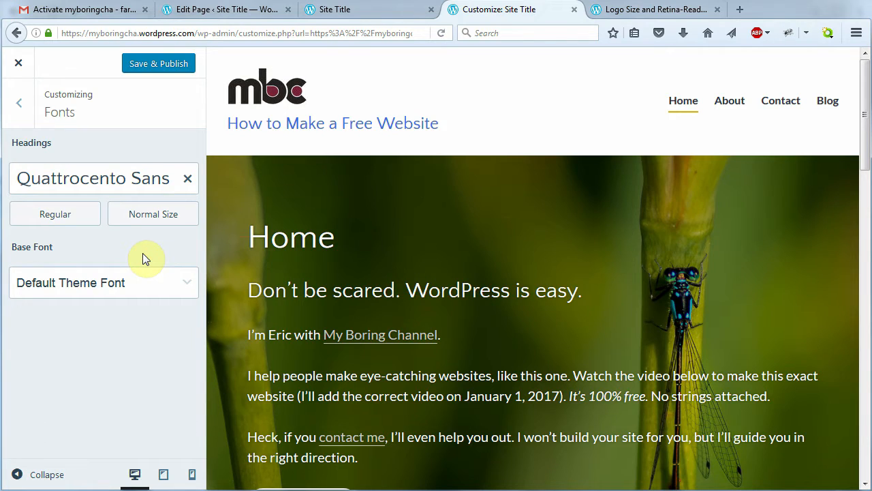
{"action": "left_click", "coordinate": [174, 287]}
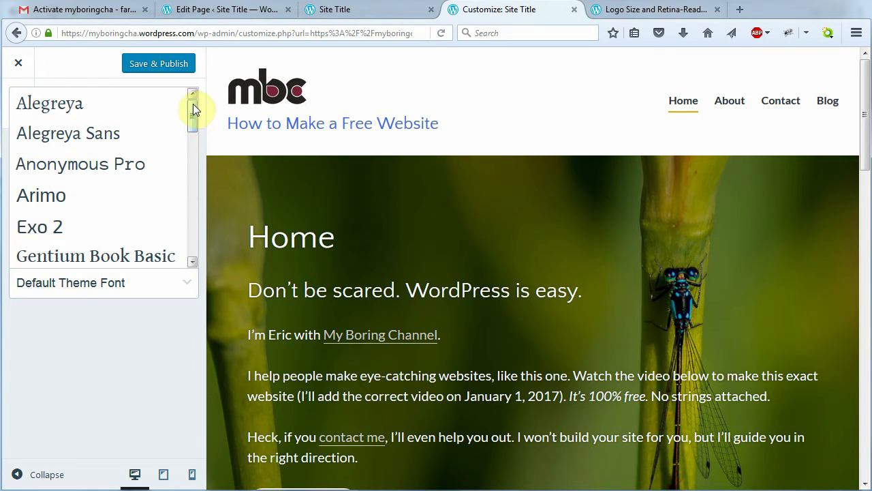
{"action": "left_click", "coordinate": [146, 199]}
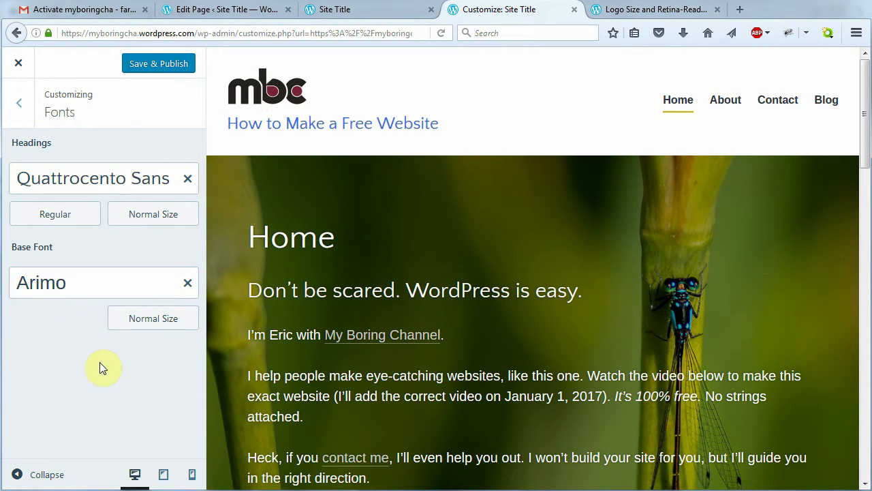
{"action": "left_click", "coordinate": [174, 70]}
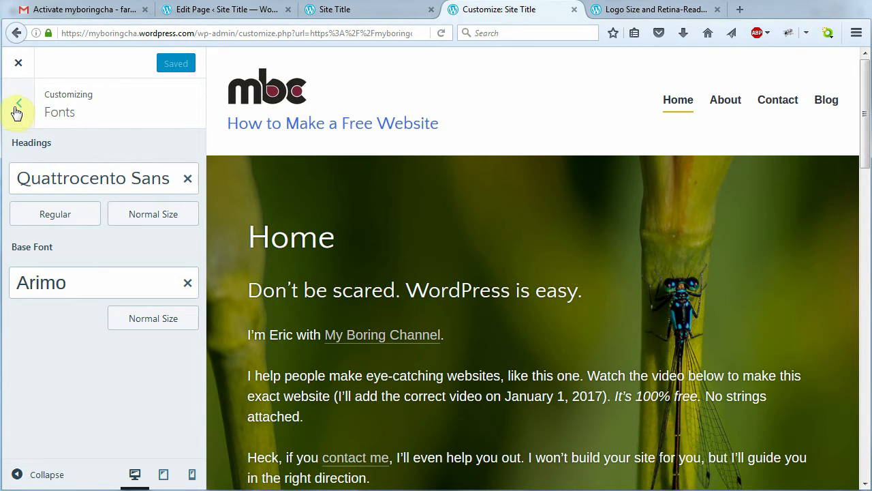
{"action": "left_click", "coordinate": [18, 108]}
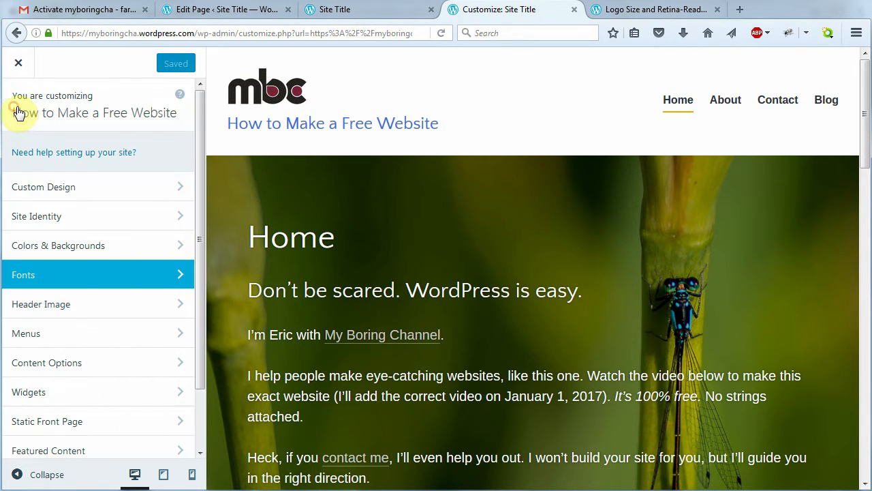
Apply the suggested bokeh lights header, preview the About page, then hide the header image
{"action": "left_click", "coordinate": [111, 311]}
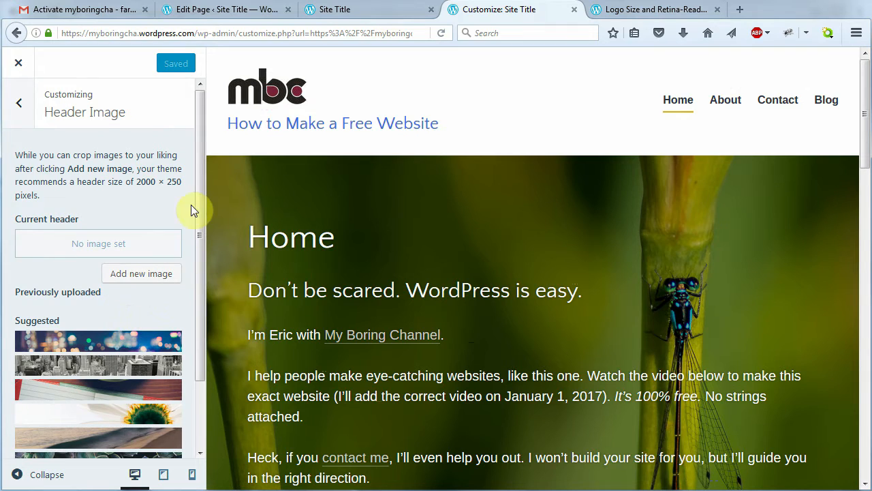
{"action": "left_click_drag", "start_coordinate": [198, 199], "coordinate": [198, 274]}
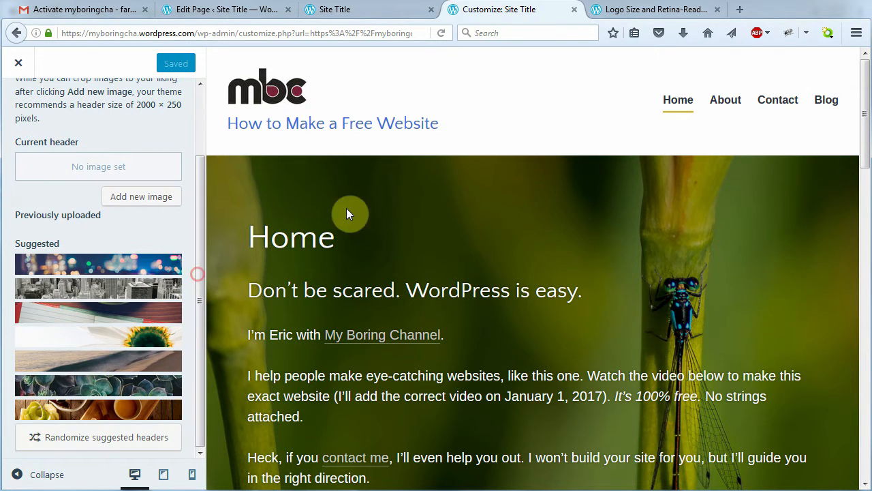
{"action": "mouse_move", "coordinate": [199, 313]}
{"action": "left_mouse_down"}
{"action": "mouse_move", "coordinate": [201, 254]}
{"action": "mouse_move", "coordinate": [198, 302]}
{"action": "left_mouse_up"}
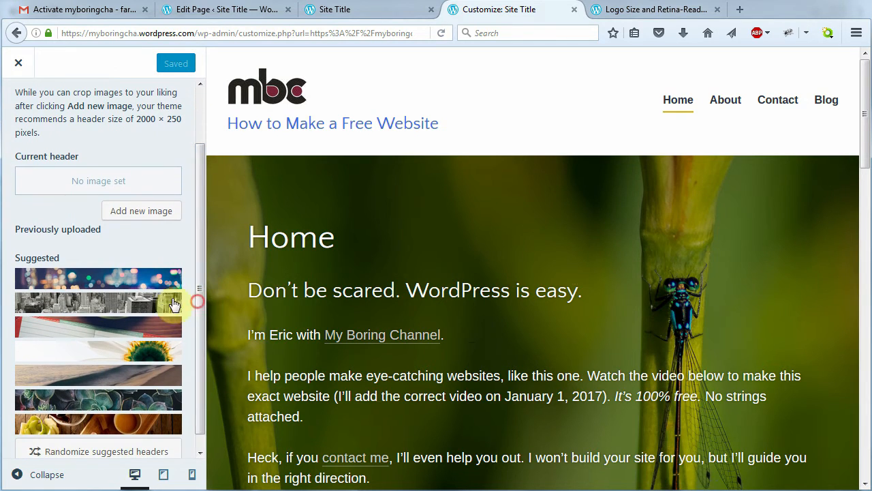
{"action": "left_click", "coordinate": [99, 282]}
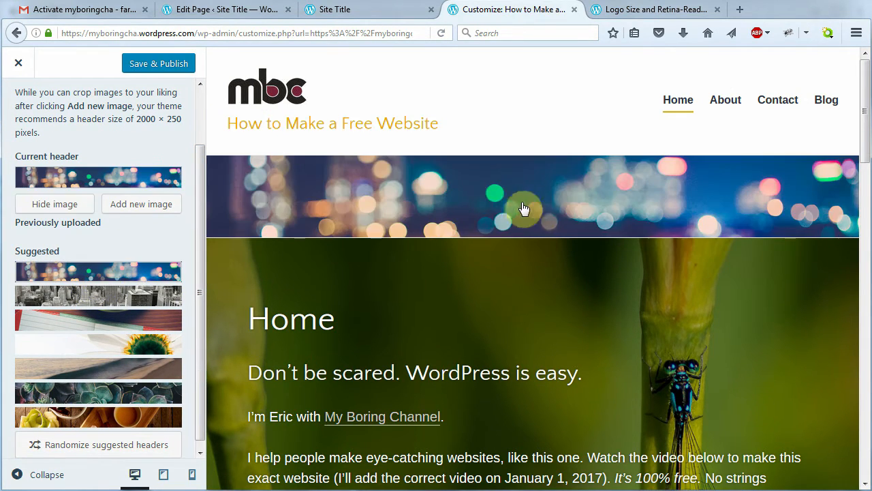
{"action": "left_click", "coordinate": [725, 100]}
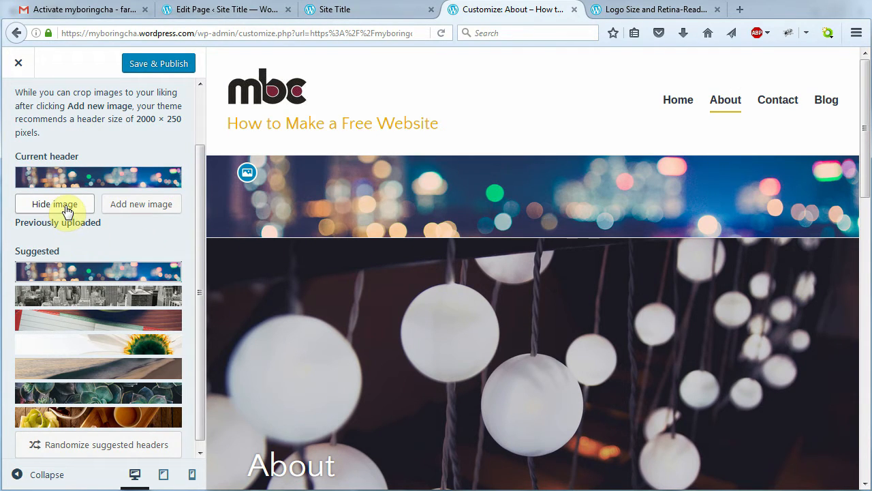
{"action": "left_click", "coordinate": [66, 205]}
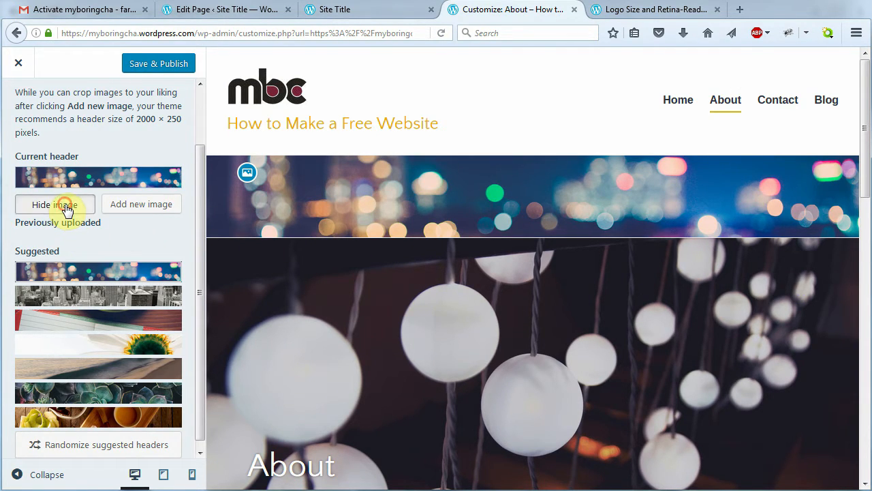
{"action": "key", "text": "Escape"}
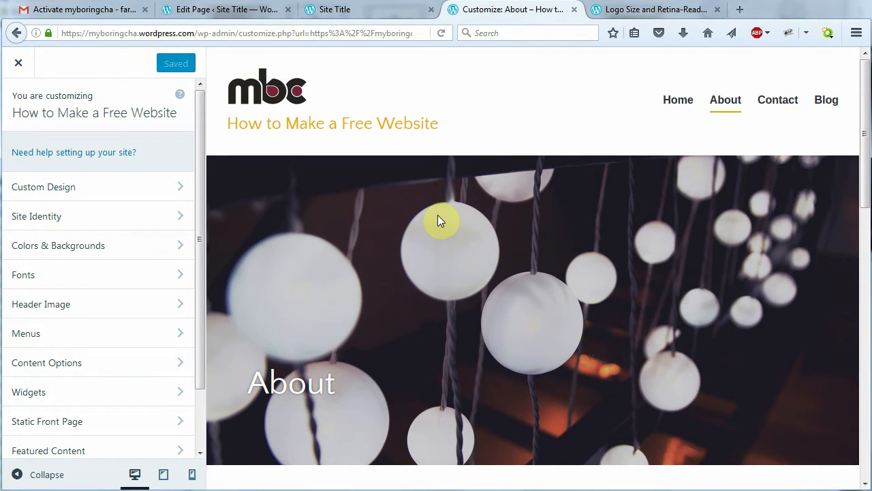
Open the Primary menu for editing and add Child page from the available items
{"action": "left_click", "coordinate": [35, 342]}
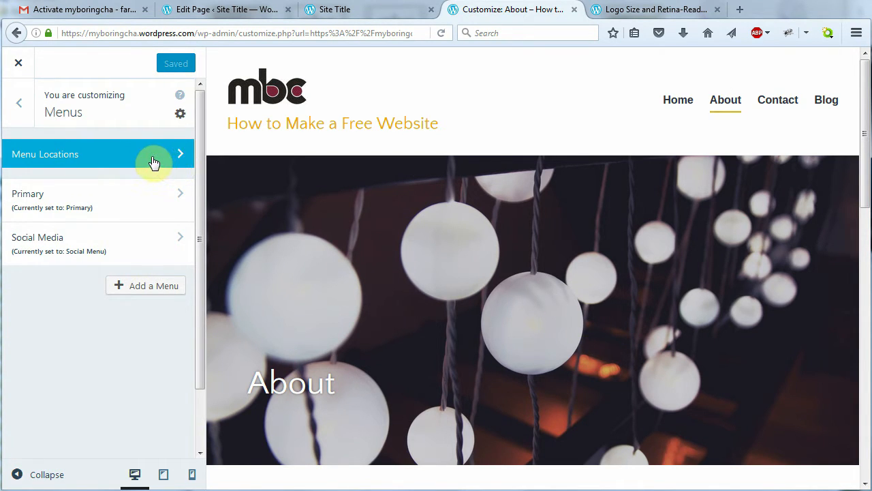
{"action": "left_click", "coordinate": [152, 208]}
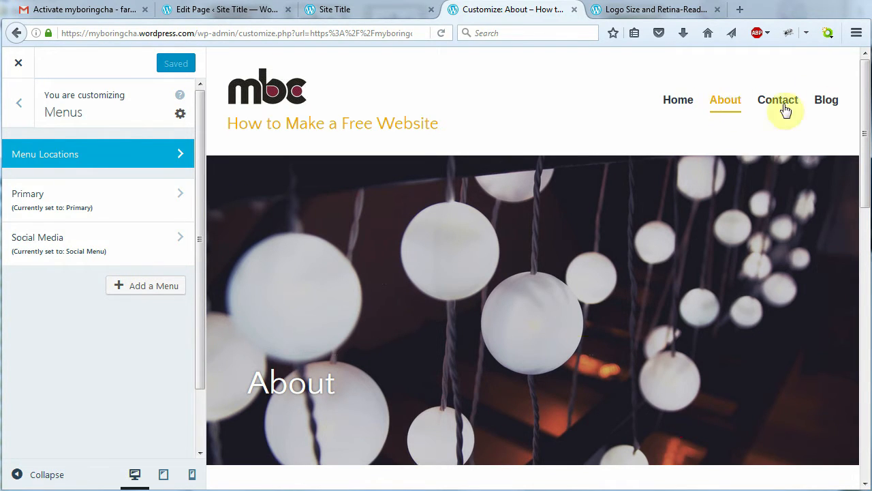
{"action": "left_click", "coordinate": [131, 202]}
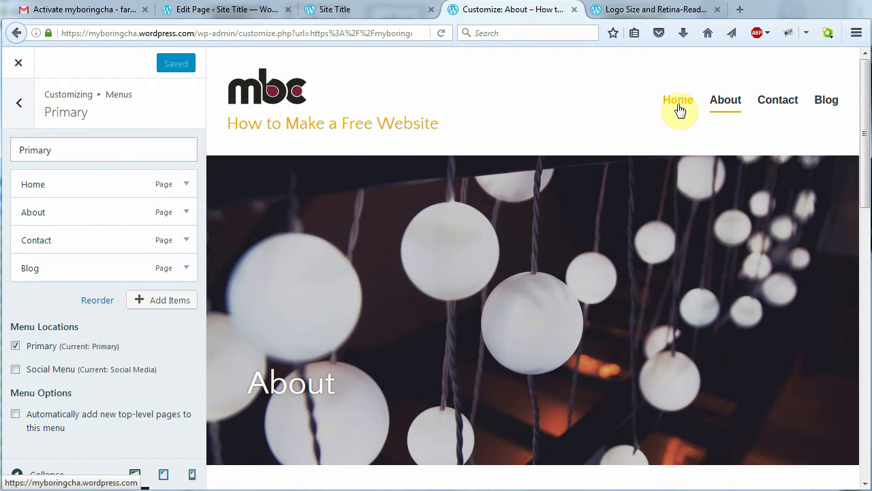
{"action": "left_click", "coordinate": [164, 305]}
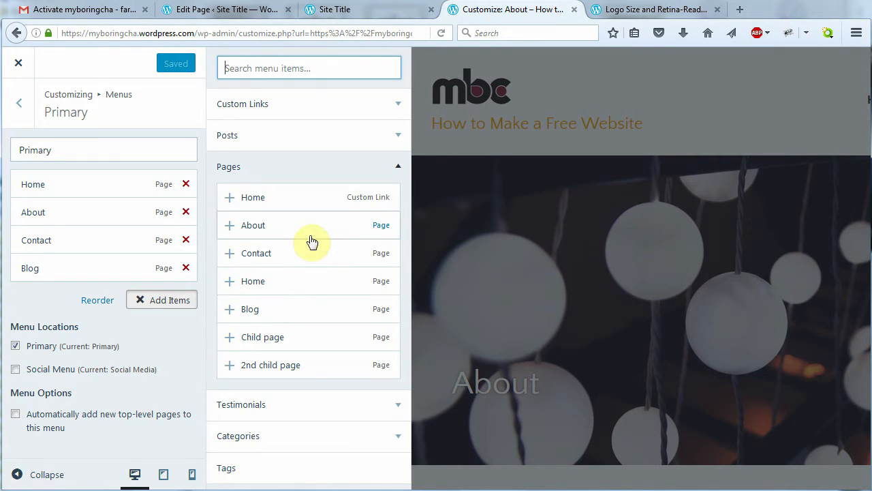
{"action": "left_click", "coordinate": [327, 338]}
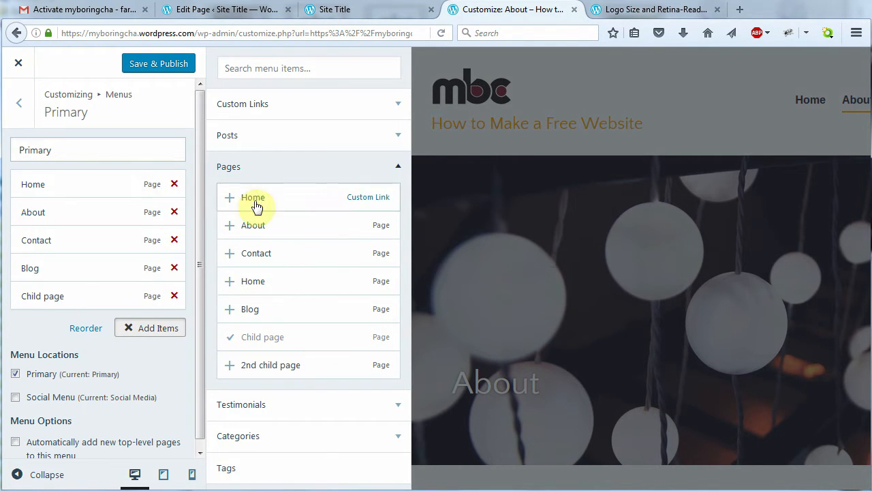
Remove the Child page item from the Primary menu
{"action": "left_click", "coordinate": [460, 332]}
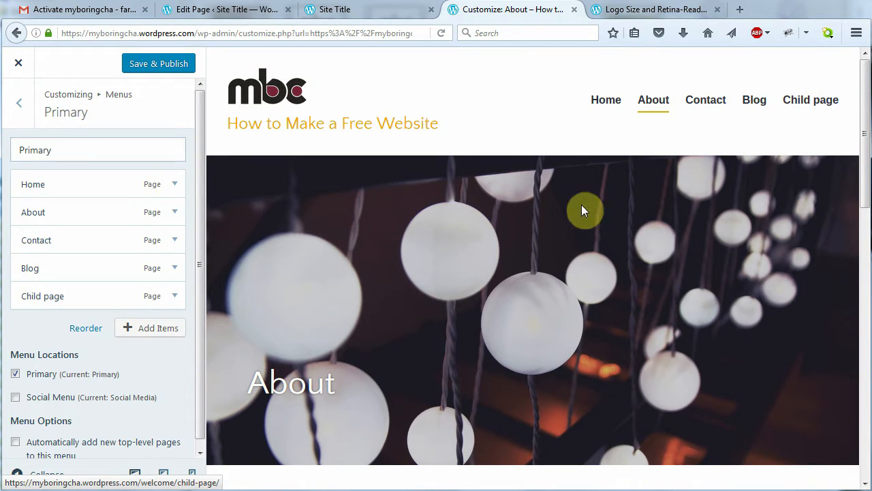
{"action": "left_click", "coordinate": [178, 298]}
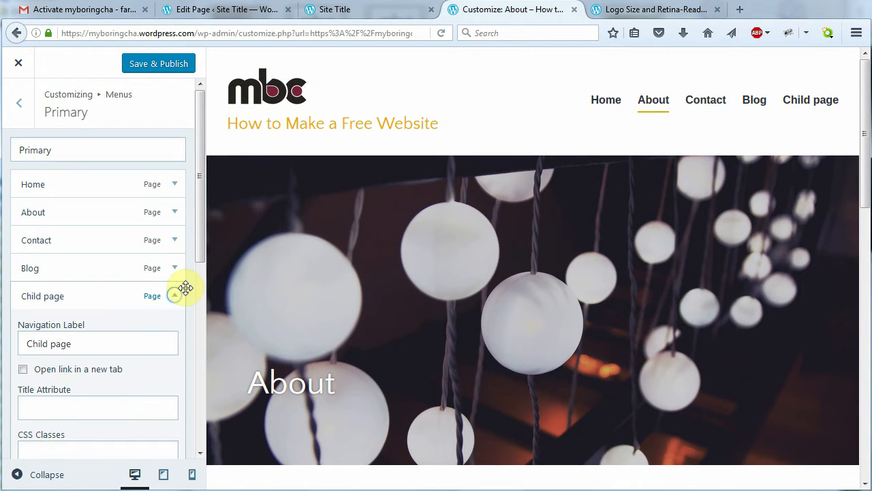
{"action": "scroll", "coordinate": [169, 294], "scroll_direction": "down", "scroll_amount": 3}
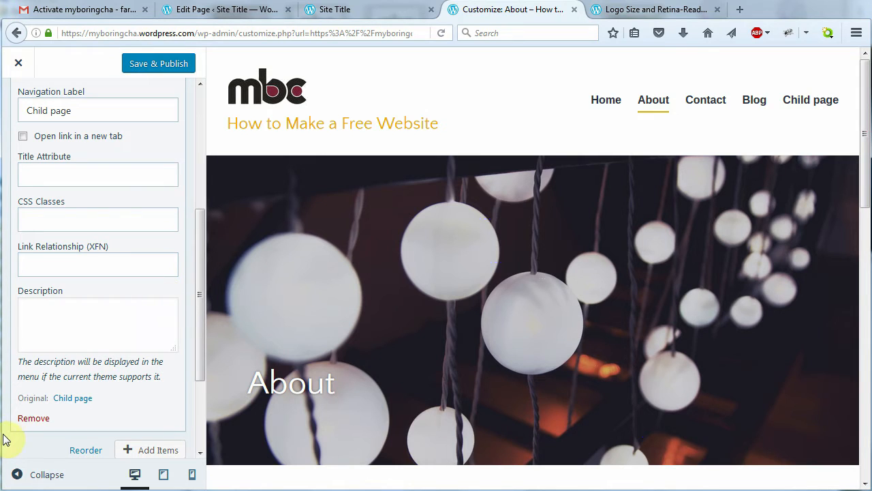
{"action": "left_click", "coordinate": [31, 418]}
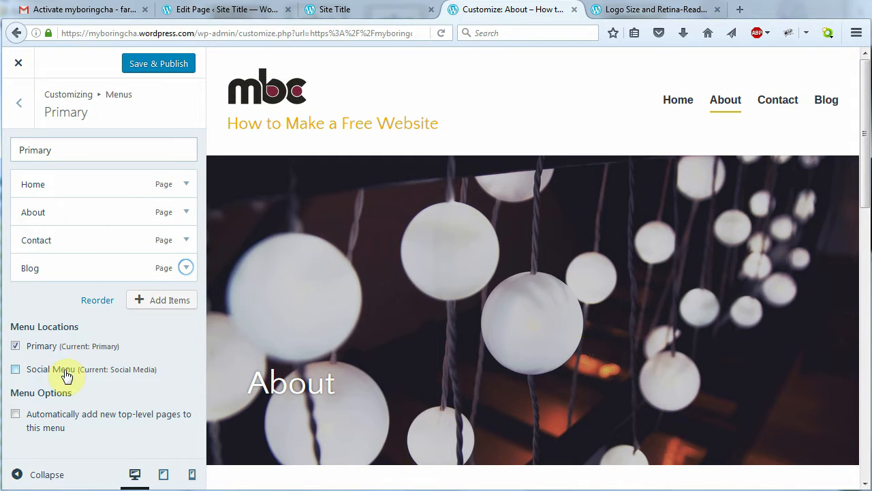
Give the Home menu item a test title attribute 'fffff' and check its tooltip
{"action": "left_click_drag", "start_coordinate": [864, 184], "coordinate": [867, 163]}
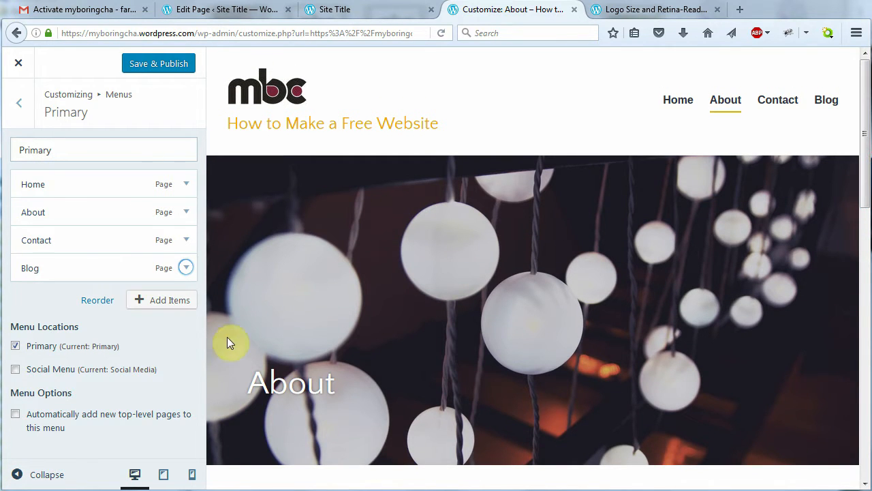
{"action": "left_click", "coordinate": [186, 184]}
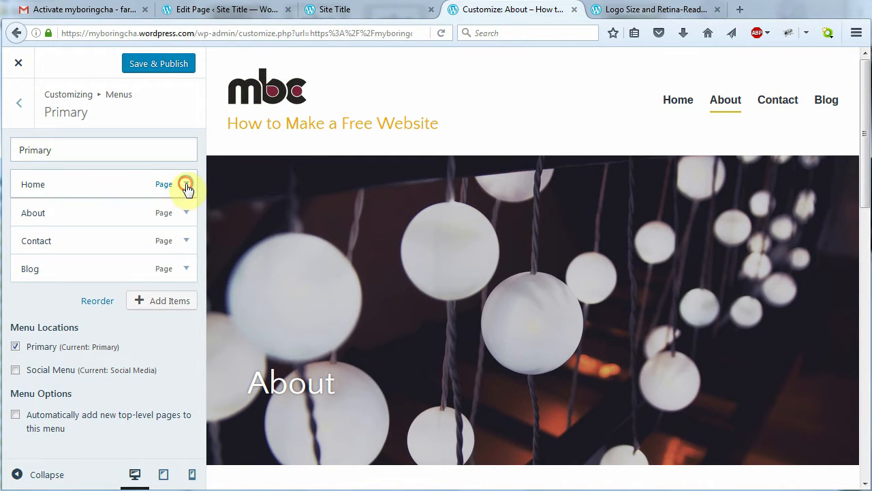
{"action": "left_click", "coordinate": [79, 297]}
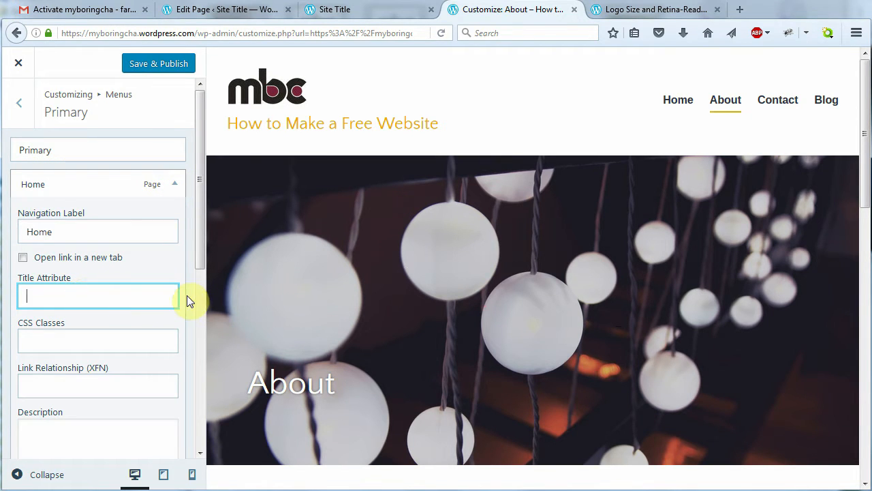
{"action": "type", "text": "fffff"}
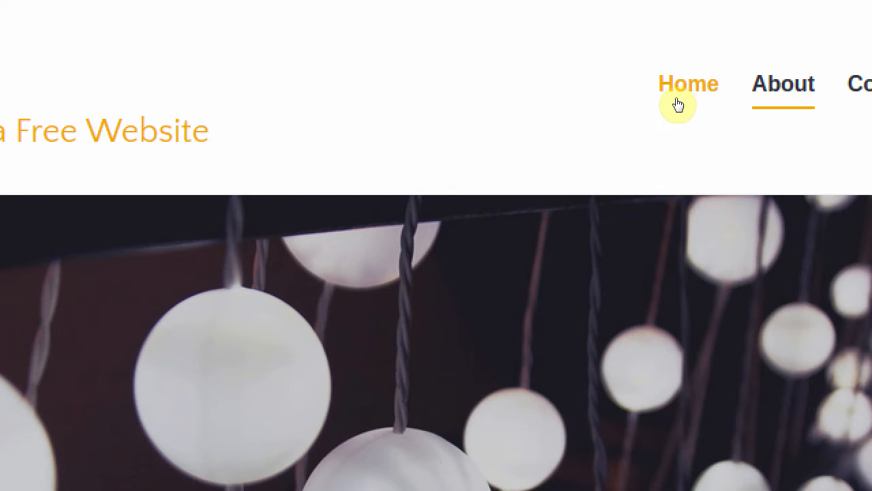
{"action": "mouse_move", "coordinate": [673, 109]}
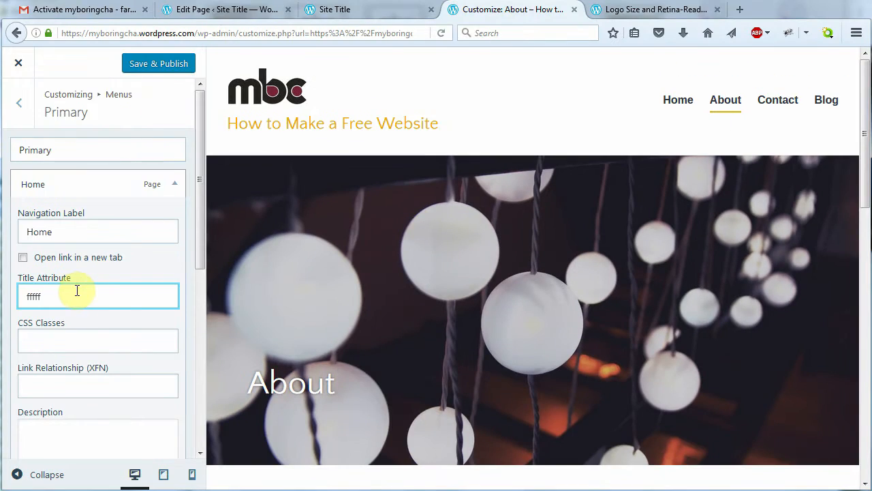
Clear the Home item's title attribute and publish the Primary menu changes
{"action": "left_click_drag", "start_coordinate": [70, 293], "coordinate": [18, 293]}
{"action": "key", "text": "BackSpace"}
{"action": "left_click", "coordinate": [174, 190]}
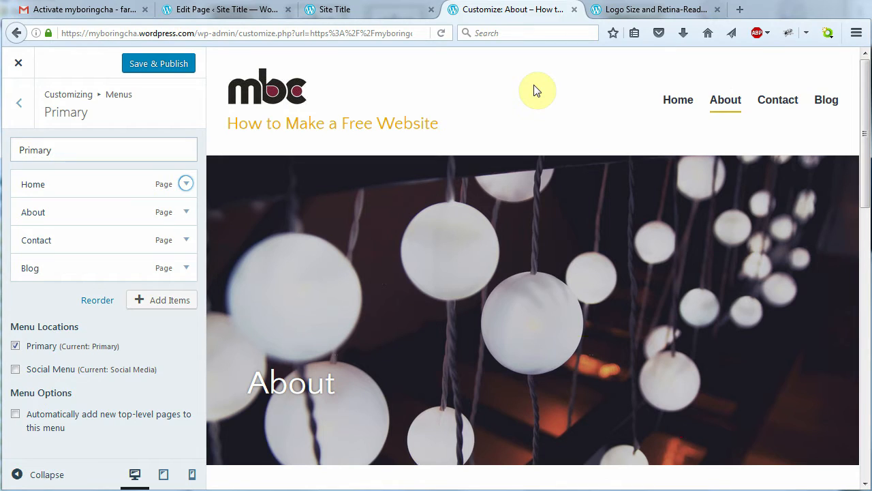
{"action": "left_click", "coordinate": [159, 66]}
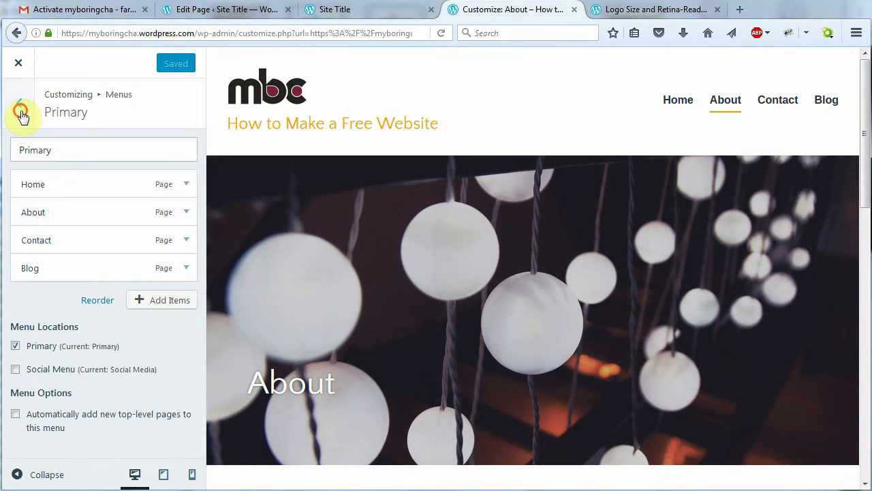
Open the Social Media menu, browse the Pages, Posts and Custom Links lists, and delete Instagram
{"action": "left_click", "coordinate": [21, 112]}
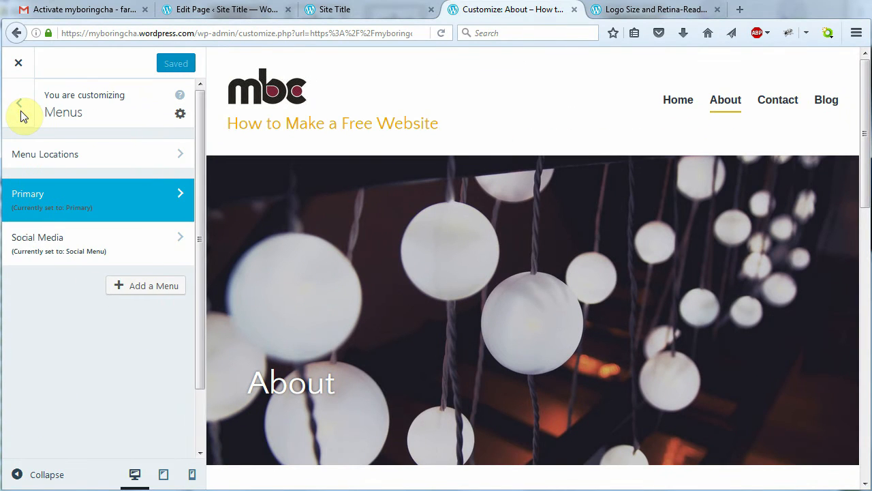
{"action": "left_click", "coordinate": [102, 249]}
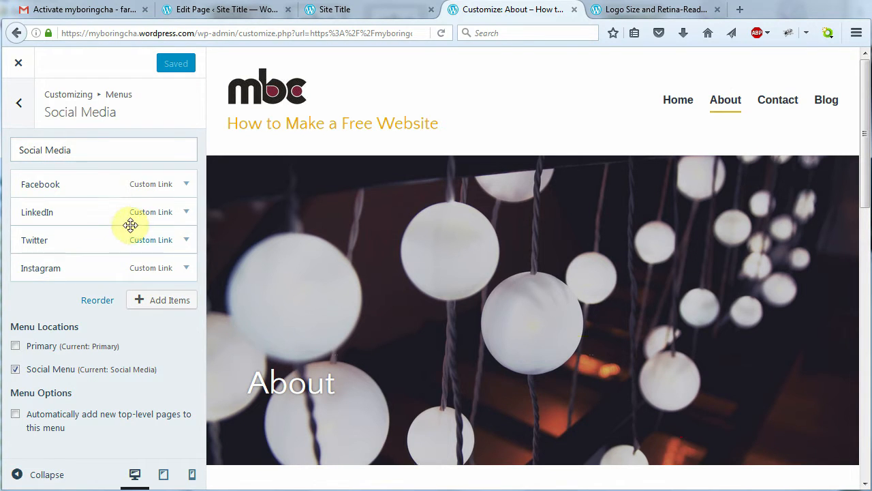
{"action": "left_click_drag", "start_coordinate": [867, 199], "coordinate": [787, 453]}
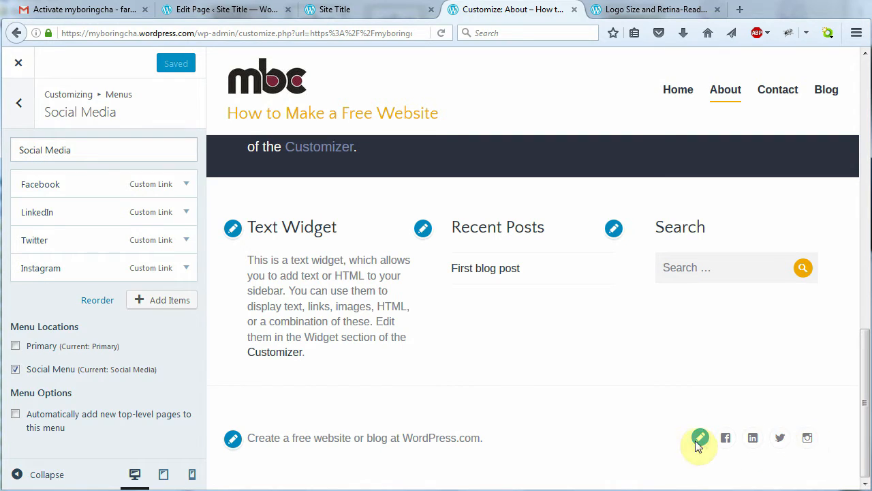
{"action": "left_click", "coordinate": [162, 299]}
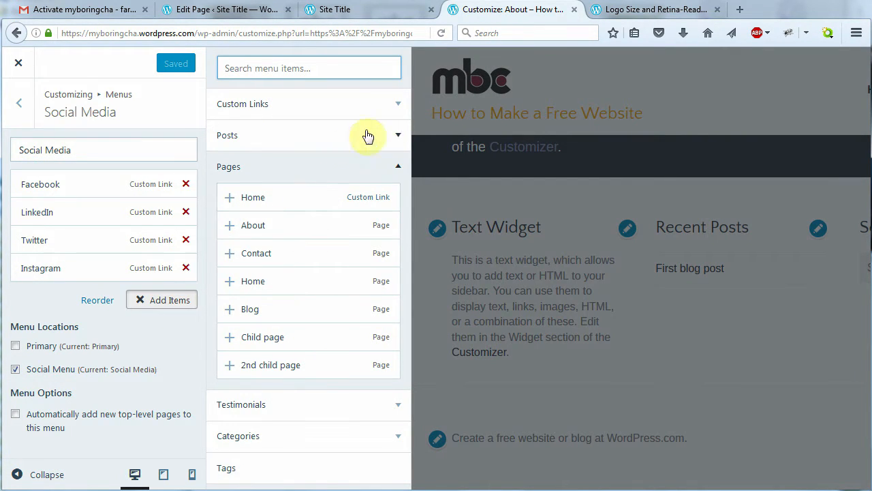
{"action": "left_click", "coordinate": [397, 170]}
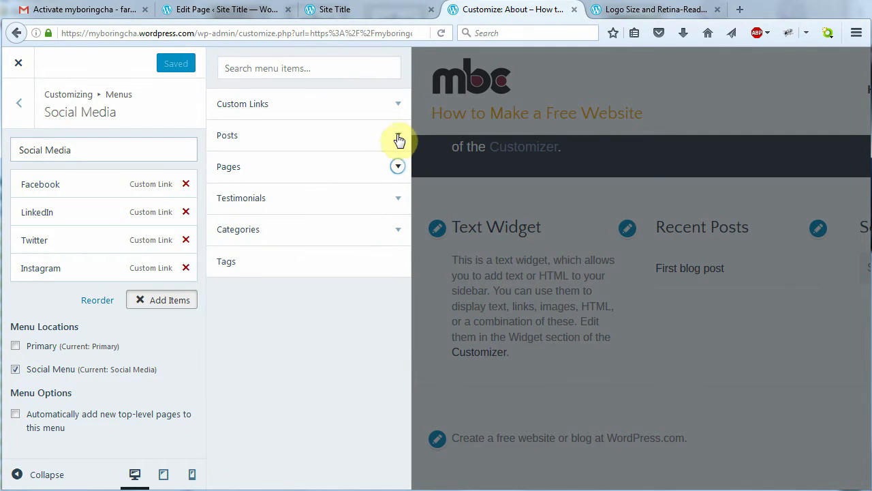
{"action": "left_click", "coordinate": [398, 136]}
{"action": "left_click", "coordinate": [398, 136]}
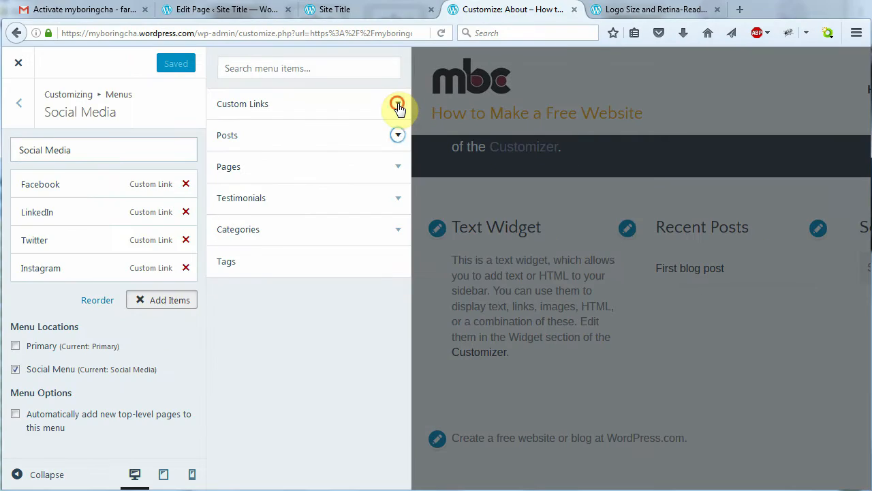
{"action": "left_click", "coordinate": [398, 108]}
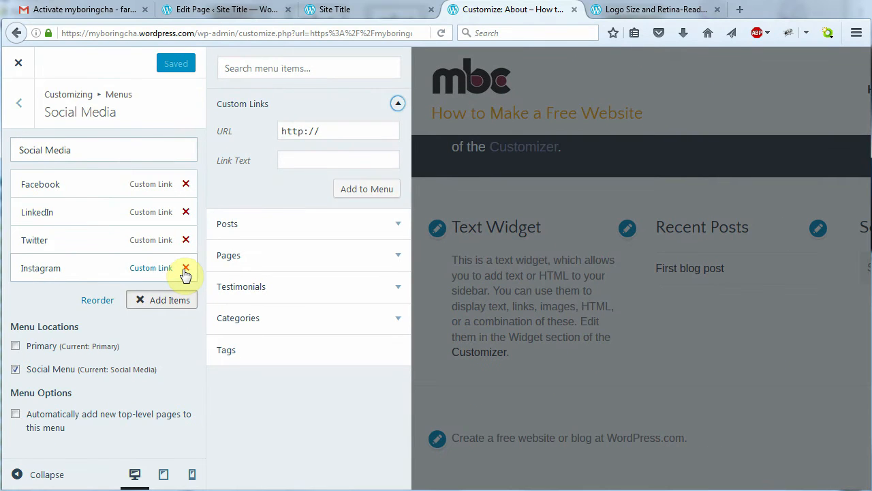
{"action": "left_click", "coordinate": [186, 267]}
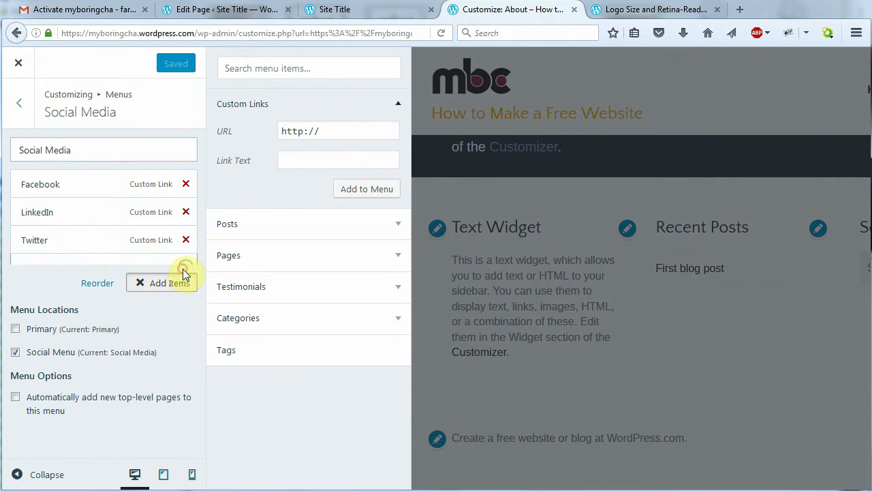
Move Twitter above LinkedIn and append '/myboringchannel/' to the Facebook link's URL
{"action": "left_click", "coordinate": [182, 272]}
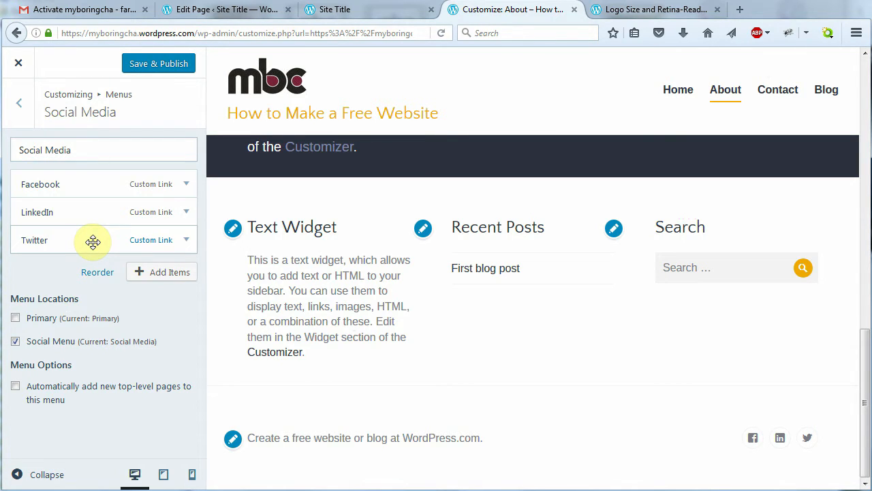
{"action": "left_click_drag", "start_coordinate": [93, 241], "coordinate": [91, 210]}
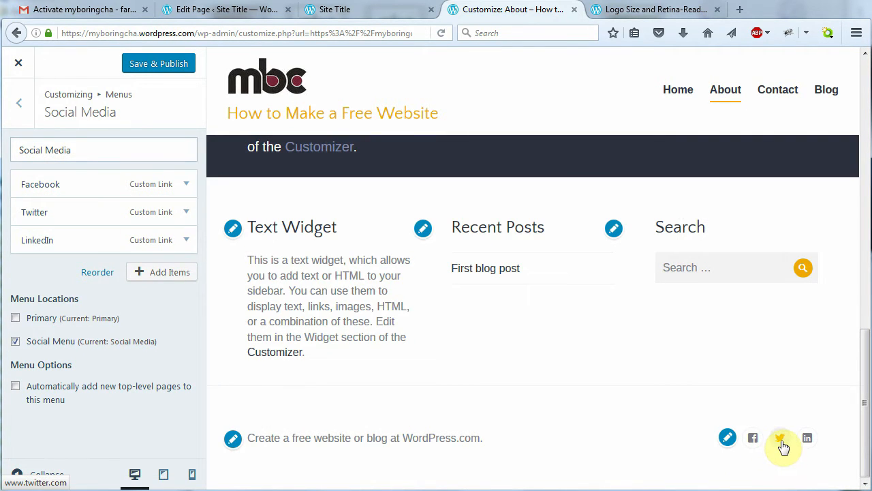
{"action": "left_click", "coordinate": [178, 183]}
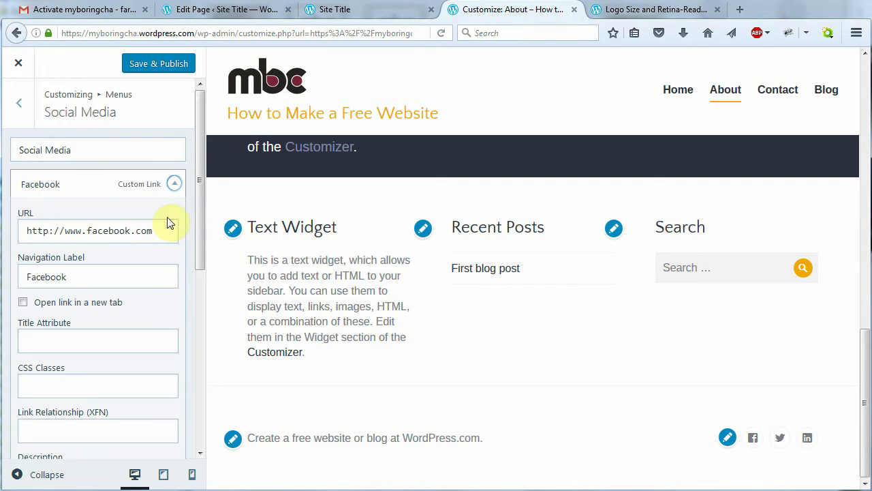
{"action": "left_click", "coordinate": [169, 231]}
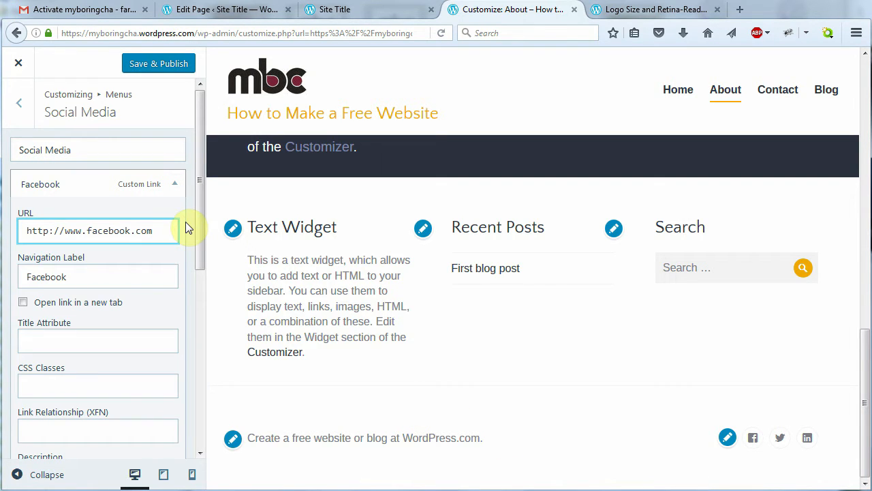
{"action": "type", "text": "/myboringchannel/"}
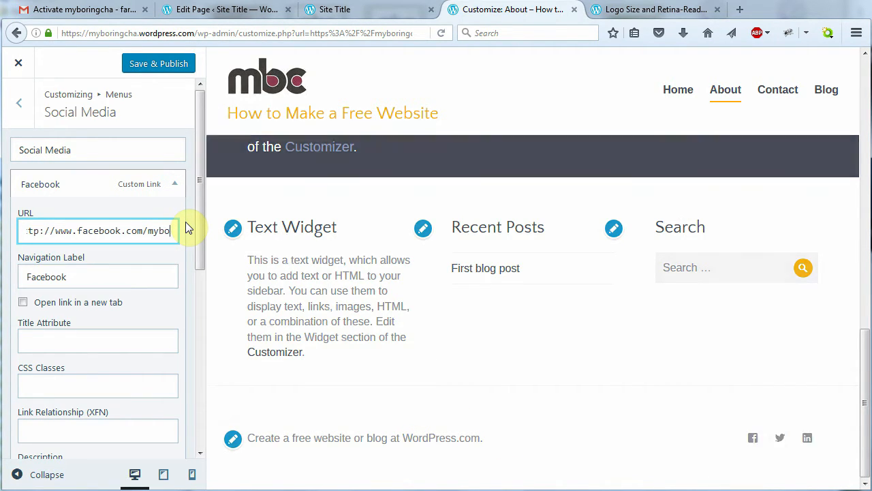
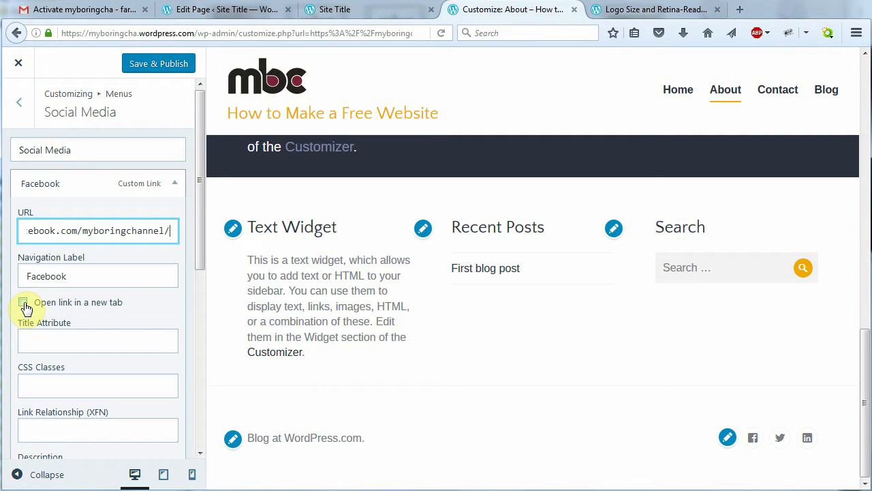
Make the Facebook link open in a new tab and append /myboringchannel/ to the Twitter URL
{"action": "left_click", "coordinate": [24, 304]}
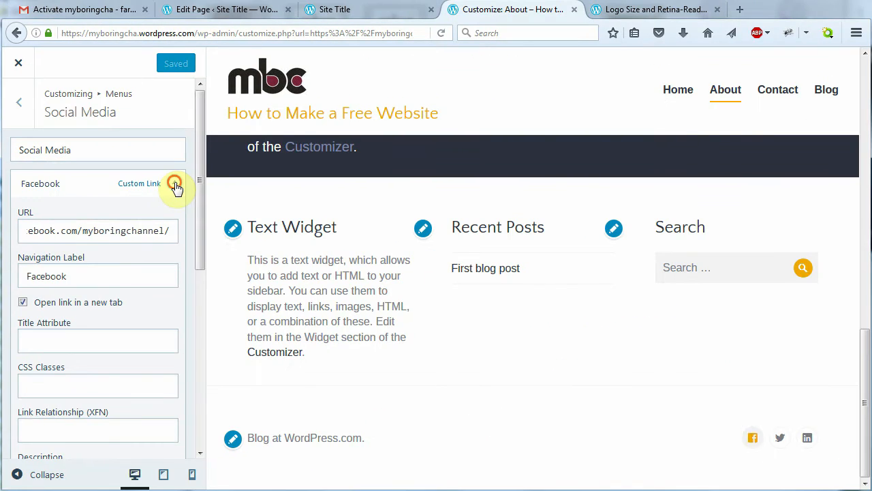
{"action": "left_click", "coordinate": [175, 186]}
{"action": "left_click", "coordinate": [186, 211]}
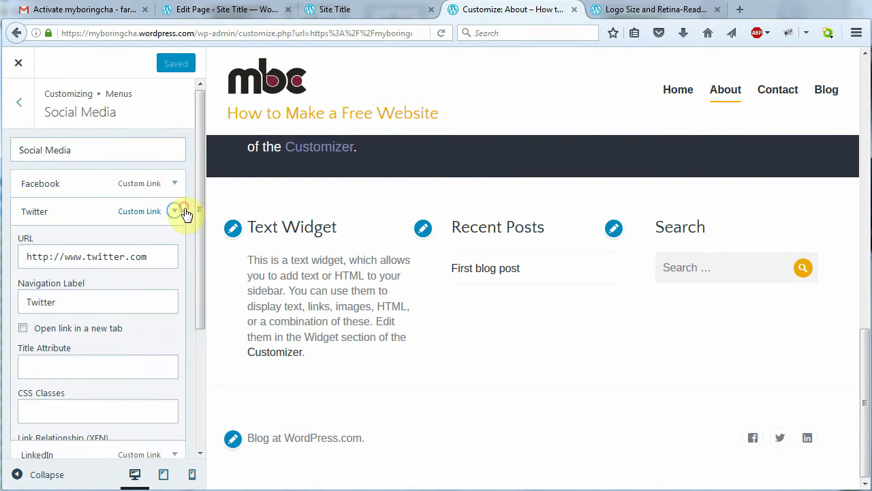
{"action": "left_click", "coordinate": [159, 255]}
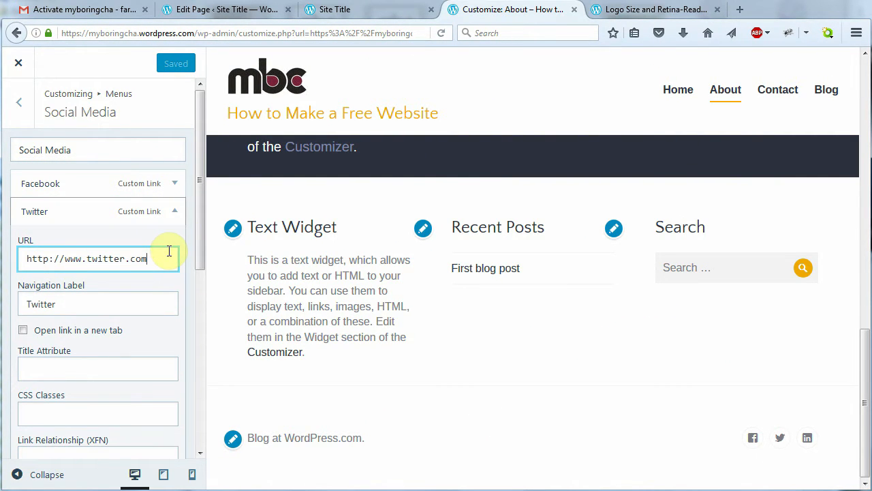
{"action": "type", "text": "/myboringchannel/"}
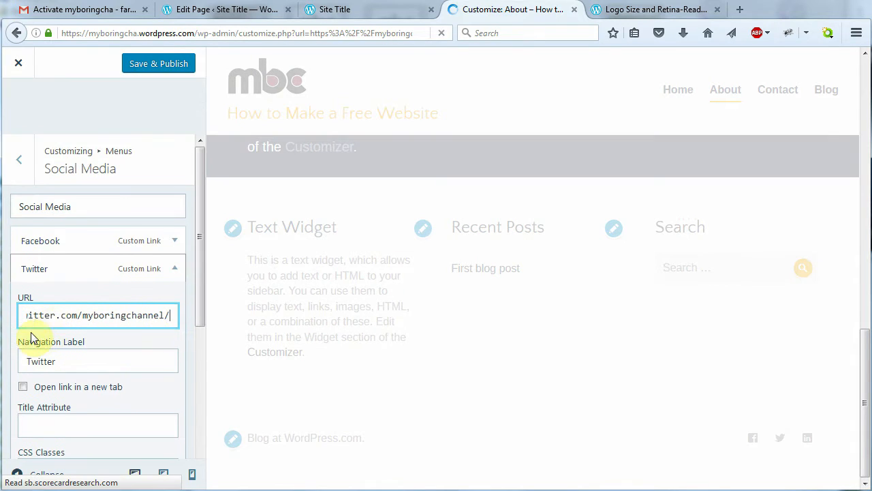
Make the Twitter link open in a new tab and publish the Social Media menu
{"action": "scroll", "coordinate": [30, 338], "scroll_direction": "down", "scroll_amount": 2}
{"action": "left_click", "coordinate": [24, 332]}
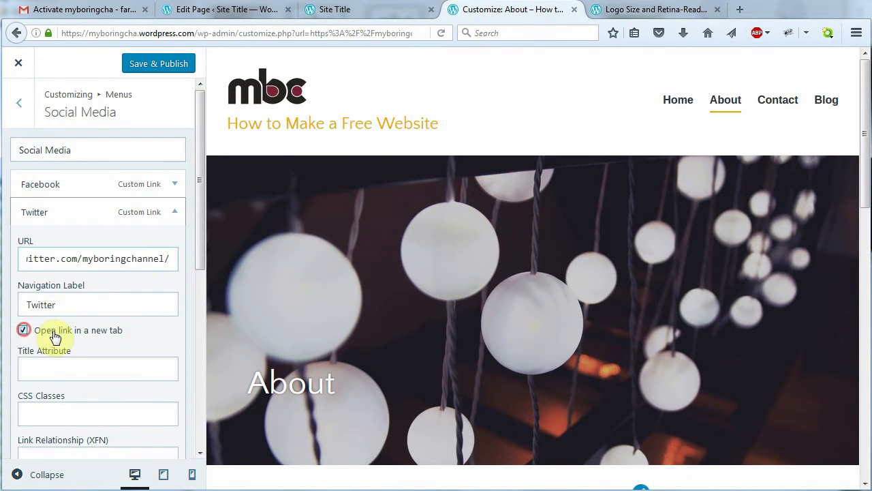
{"action": "left_click", "coordinate": [175, 211]}
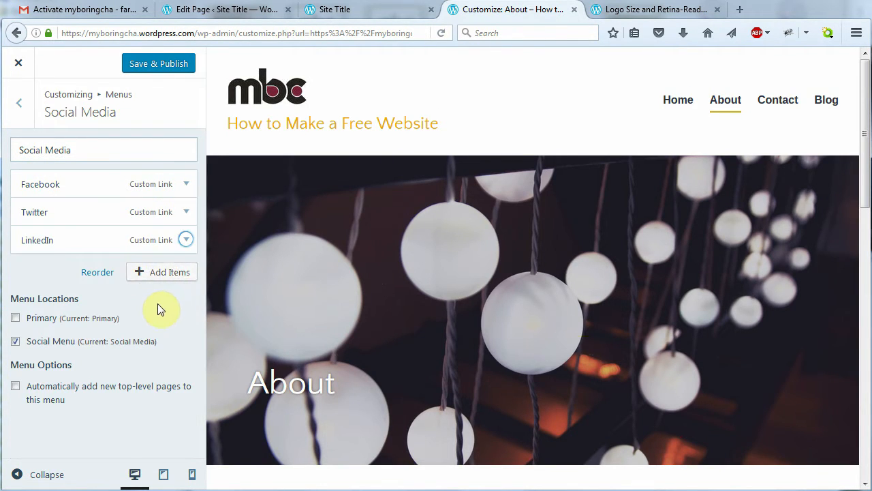
{"action": "left_click", "coordinate": [165, 63]}
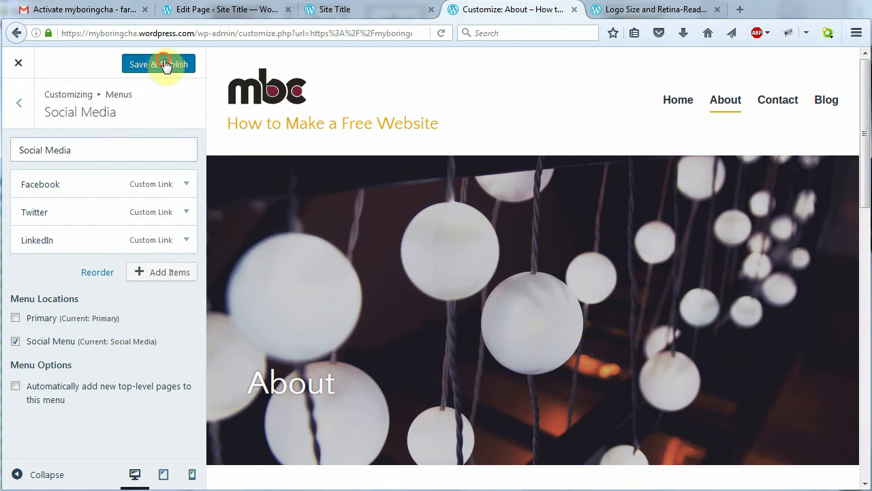
{"action": "left_click", "coordinate": [18, 104]}
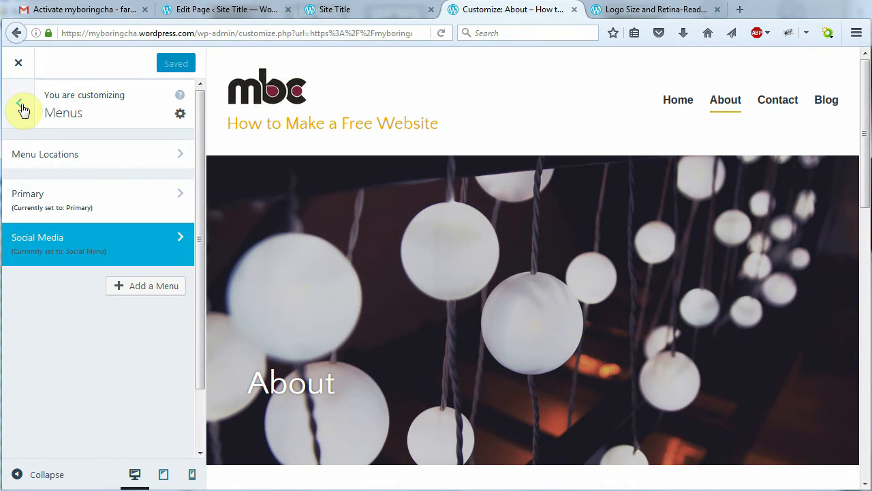
Open Content Options with the Blog page shown in the preview
{"action": "left_click", "coordinate": [21, 105]}
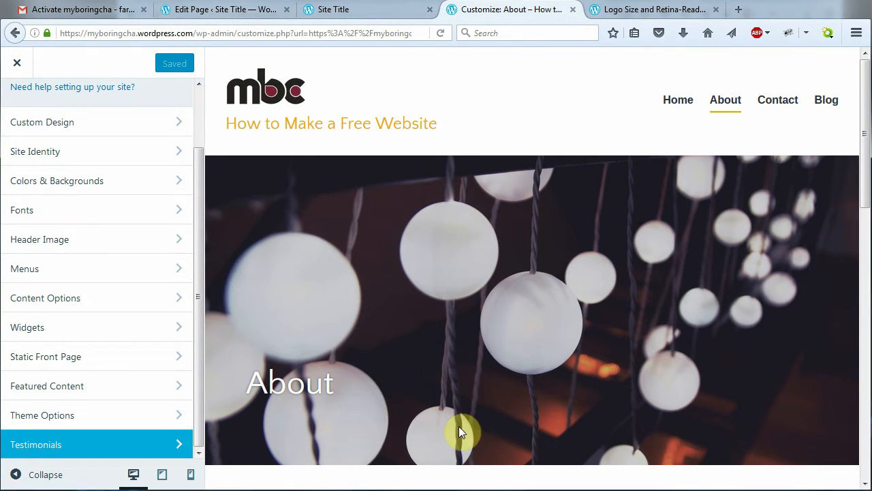
{"action": "left_click", "coordinate": [128, 300]}
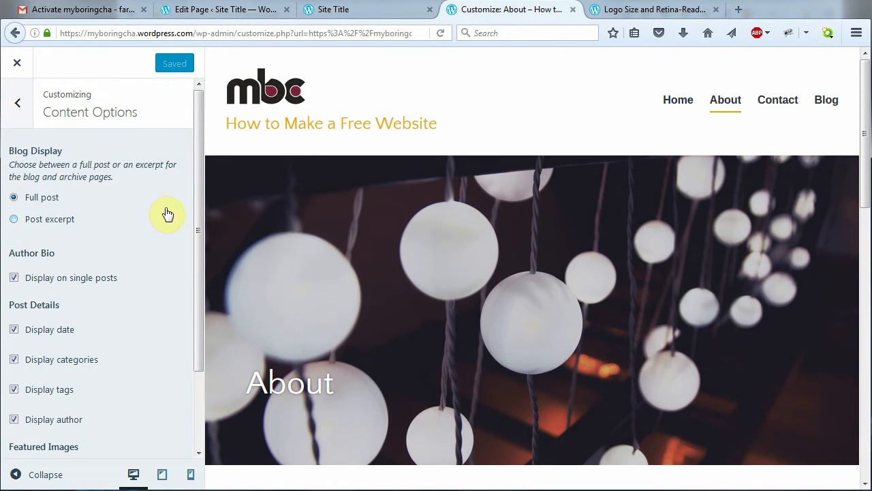
{"action": "left_click", "coordinate": [827, 101]}
{"action": "left_click_drag", "start_coordinate": [864, 161], "coordinate": [851, 181]}
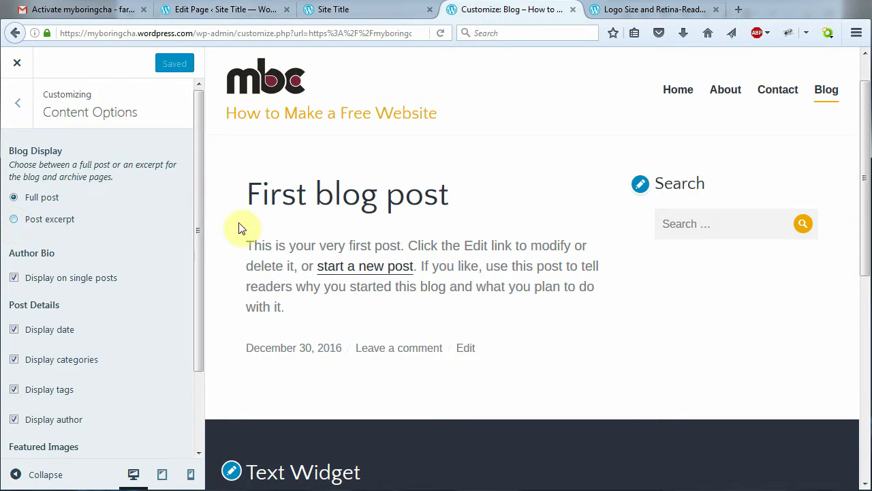
Show post excerpts, hide tags, display featured images on blog and archives, and publish
{"action": "left_click", "coordinate": [13, 219]}
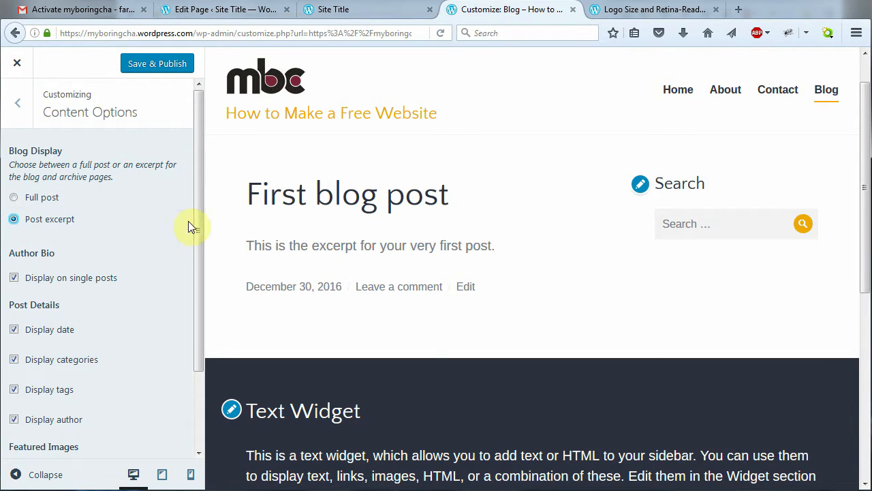
{"action": "left_click_drag", "start_coordinate": [195, 224], "coordinate": [182, 300]}
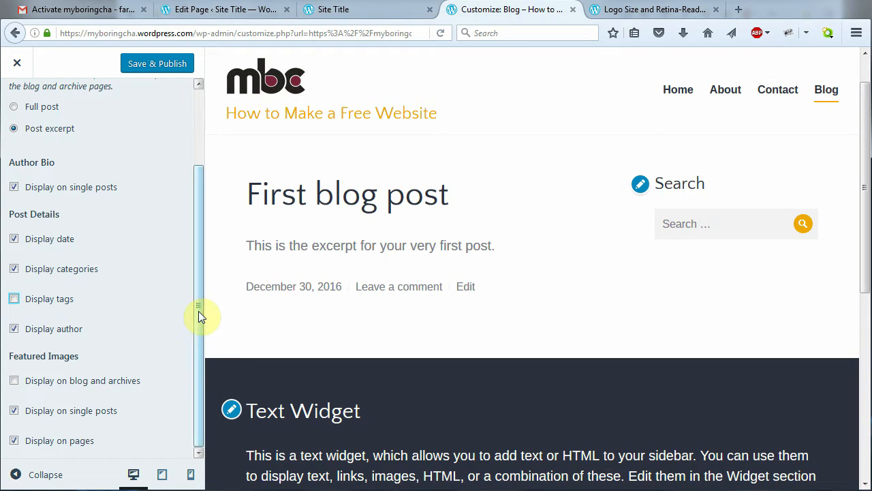
{"action": "left_click", "coordinate": [13, 381]}
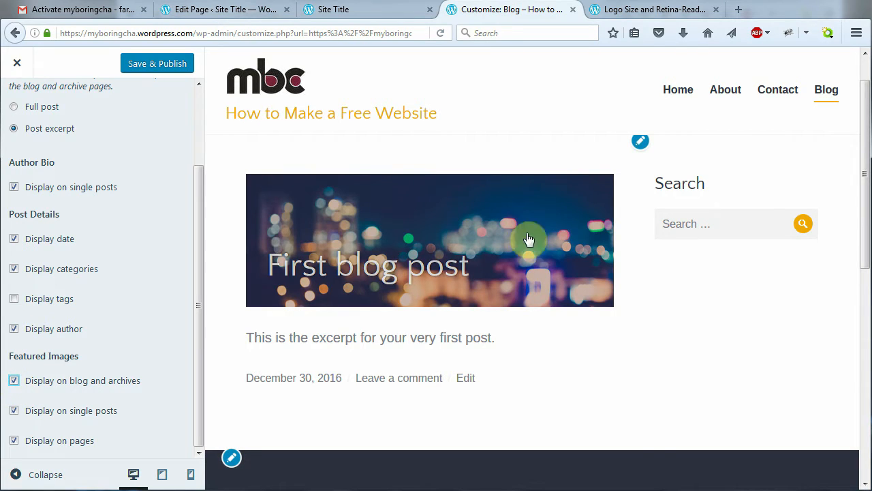
{"action": "left_click", "coordinate": [200, 324]}
{"action": "left_click", "coordinate": [198, 331]}
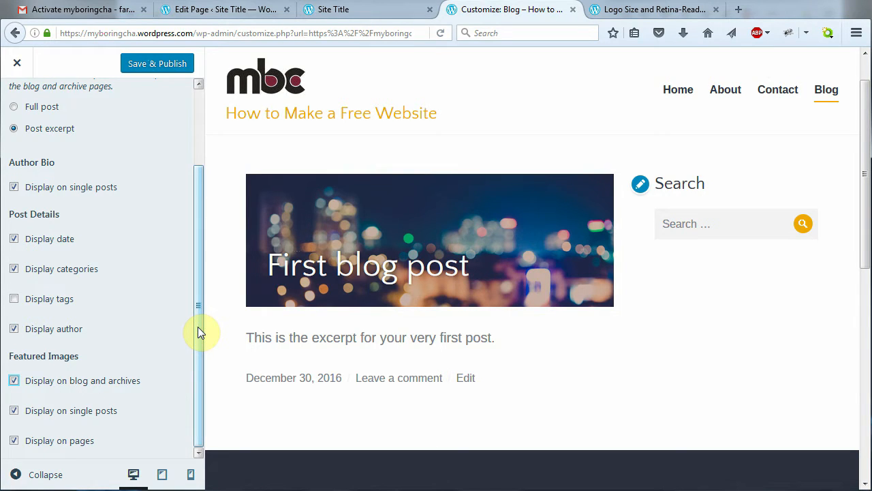
{"action": "left_click_drag", "start_coordinate": [198, 332], "coordinate": [197, 254]}
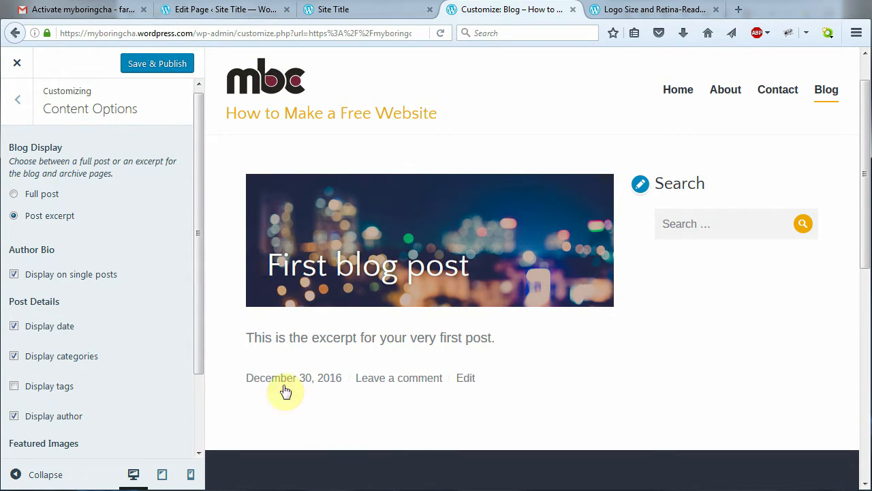
{"action": "left_click", "coordinate": [156, 66]}
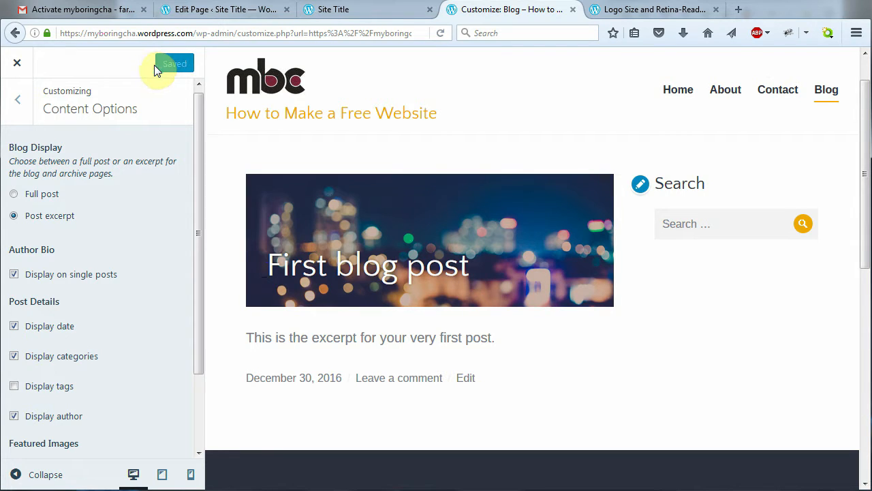
Open the Widgets settings with the About page in the preview
{"action": "left_click", "coordinate": [20, 107]}
{"action": "left_click_drag", "start_coordinate": [197, 230], "coordinate": [196, 293]}
{"action": "left_click", "coordinate": [118, 333]}
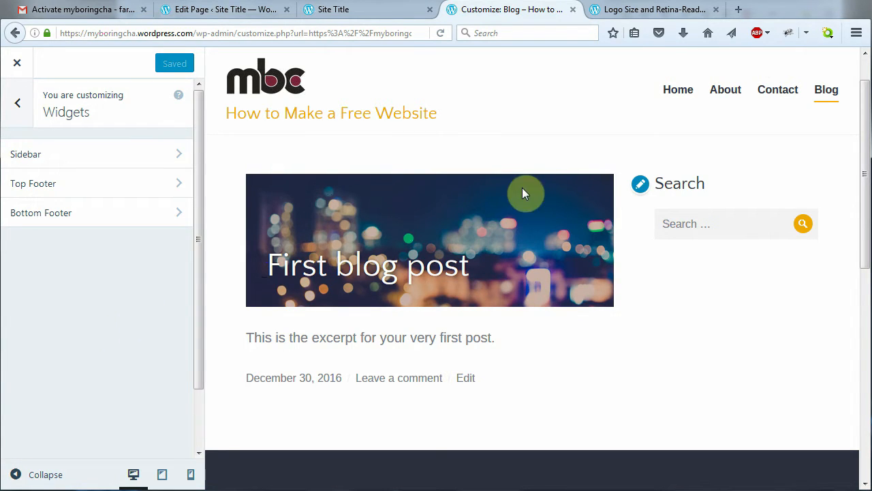
{"action": "left_click", "coordinate": [726, 94]}
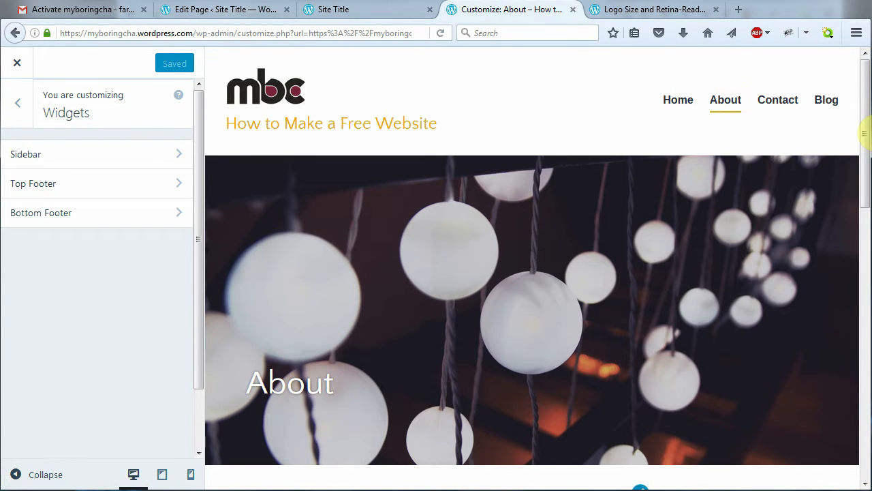
{"action": "left_click_drag", "start_coordinate": [867, 129], "coordinate": [866, 253]}
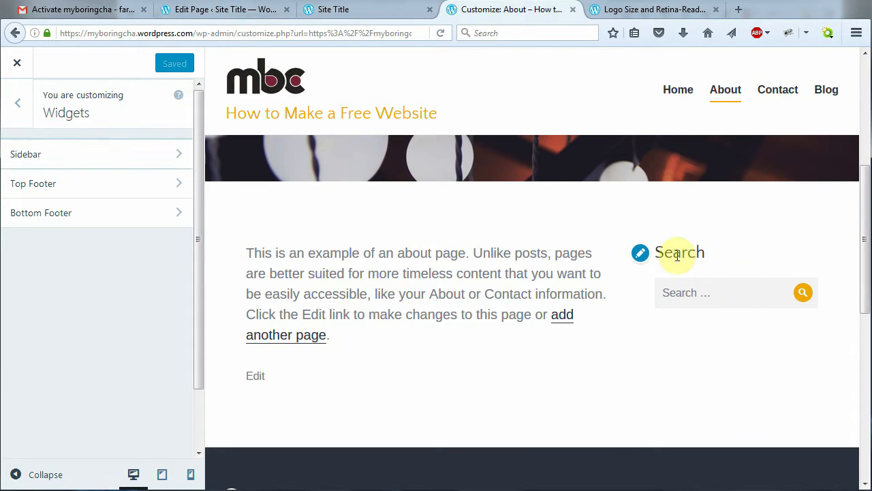
Add a Gallery widget to the Sidebar and title it 'My Pics'
{"action": "left_click", "coordinate": [180, 157]}
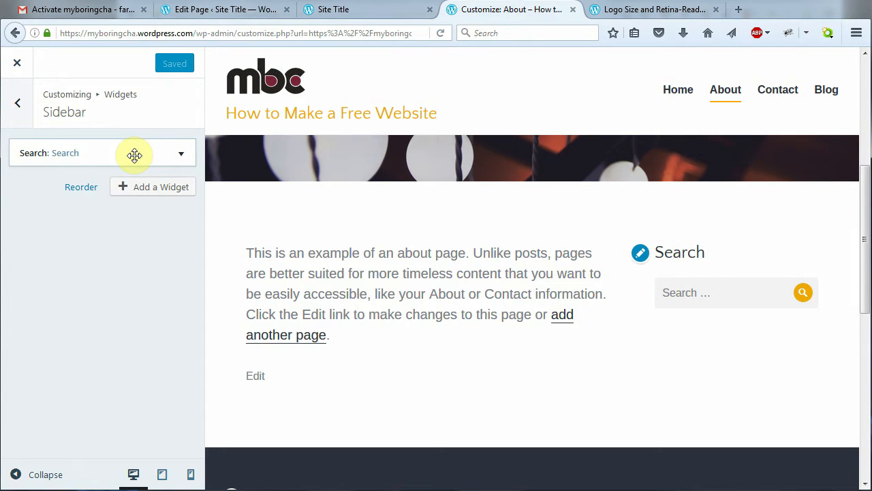
{"action": "left_click", "coordinate": [145, 189]}
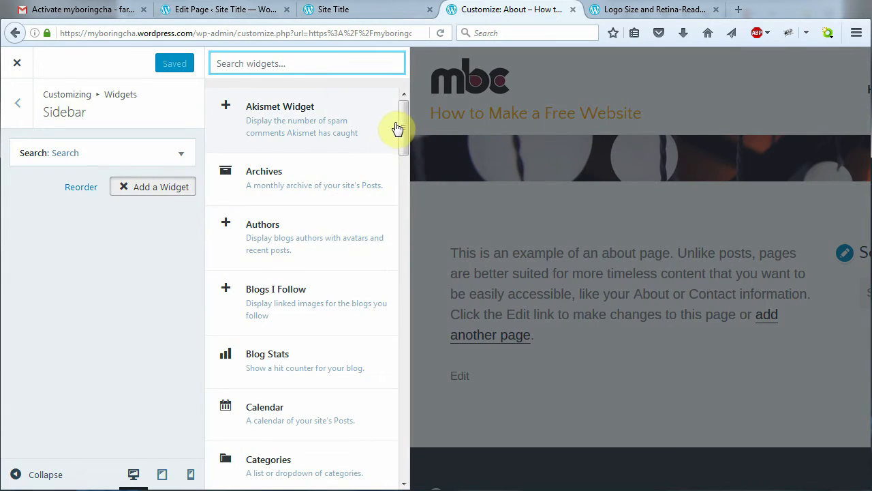
{"action": "left_click_drag", "start_coordinate": [404, 127], "coordinate": [403, 258]}
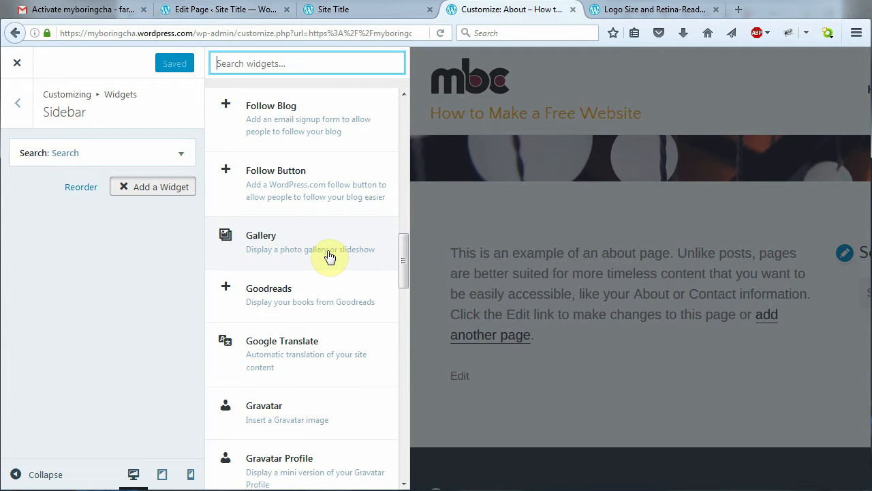
{"action": "left_click", "coordinate": [329, 257]}
{"action": "left_click", "coordinate": [115, 229]}
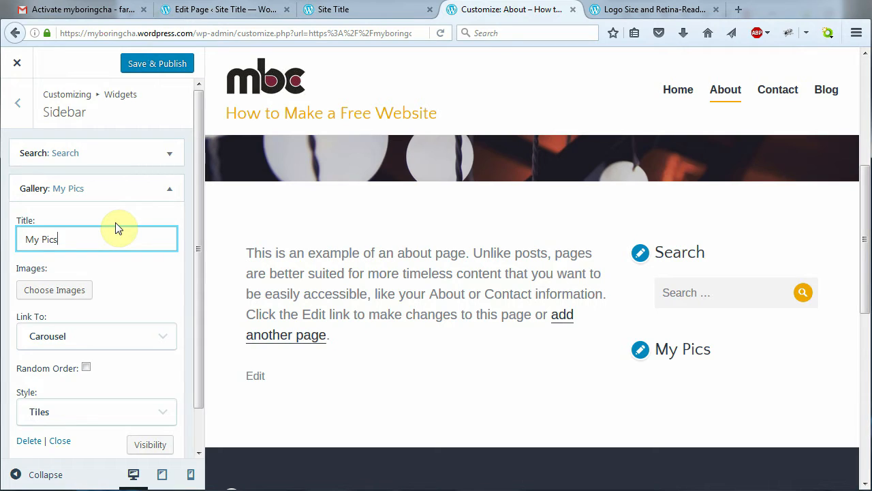
Add six library images (leaf, laptop desk, potted plant, city lights, phone, hanging lights) to the gallery
{"action": "left_click", "coordinate": [66, 293]}
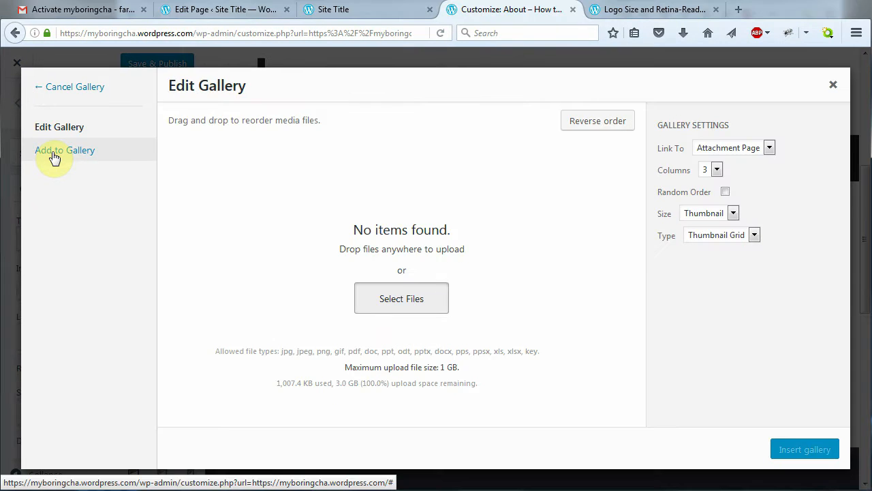
{"action": "left_click", "coordinate": [55, 156]}
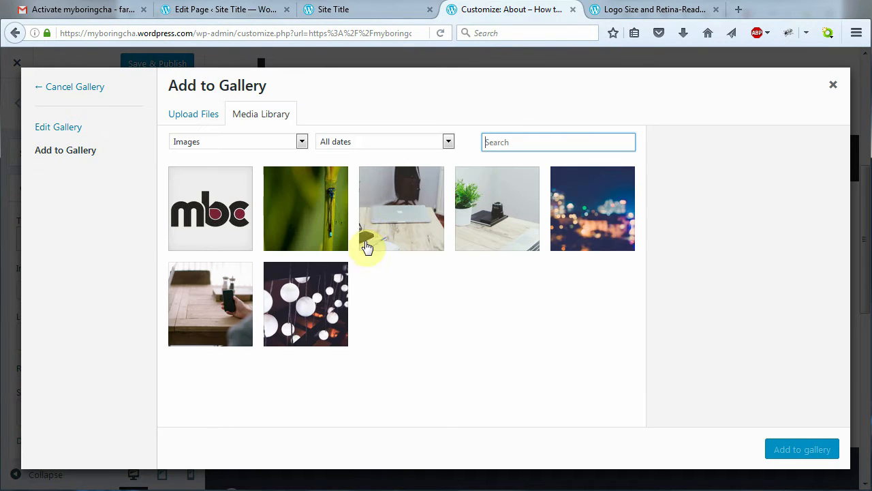
{"action": "left_click", "coordinate": [320, 216]}
{"action": "left_click", "coordinate": [389, 218]}
{"action": "left_click", "coordinate": [509, 225]}
{"action": "left_click", "coordinate": [570, 224]}
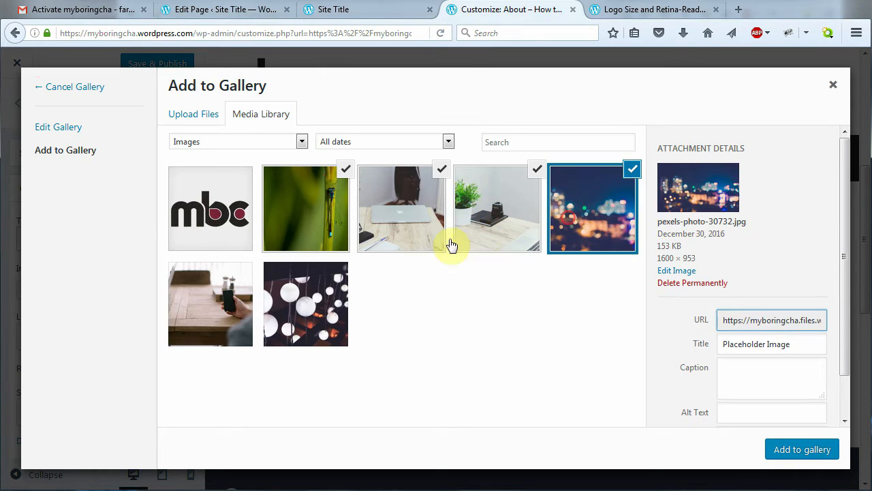
{"action": "left_click", "coordinate": [235, 303]}
{"action": "left_click", "coordinate": [305, 310]}
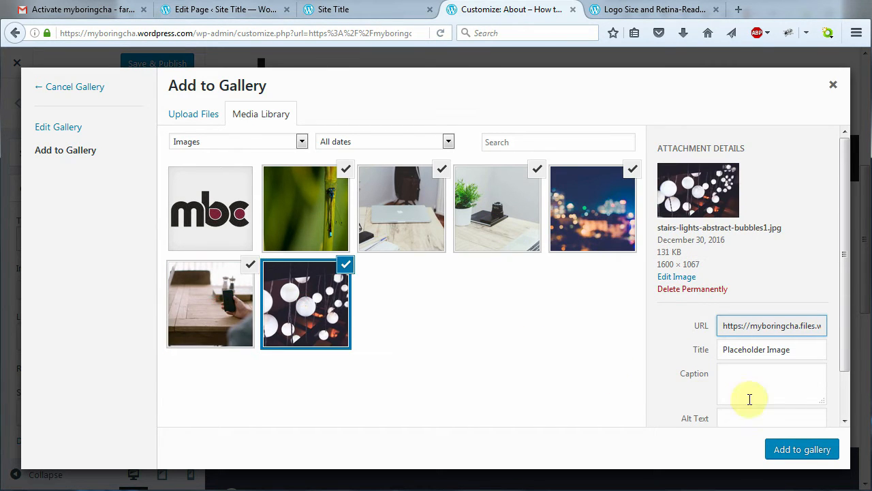
{"action": "left_click_drag", "start_coordinate": [844, 346], "coordinate": [845, 376]}
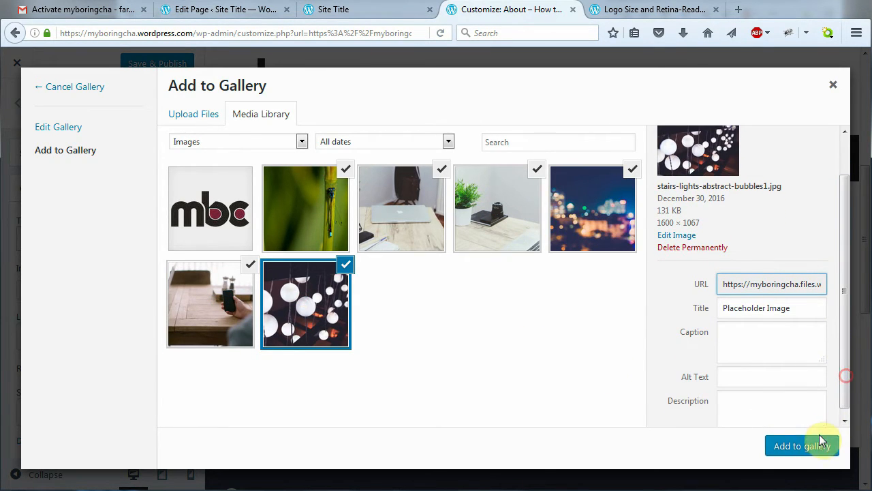
{"action": "left_click", "coordinate": [818, 450]}
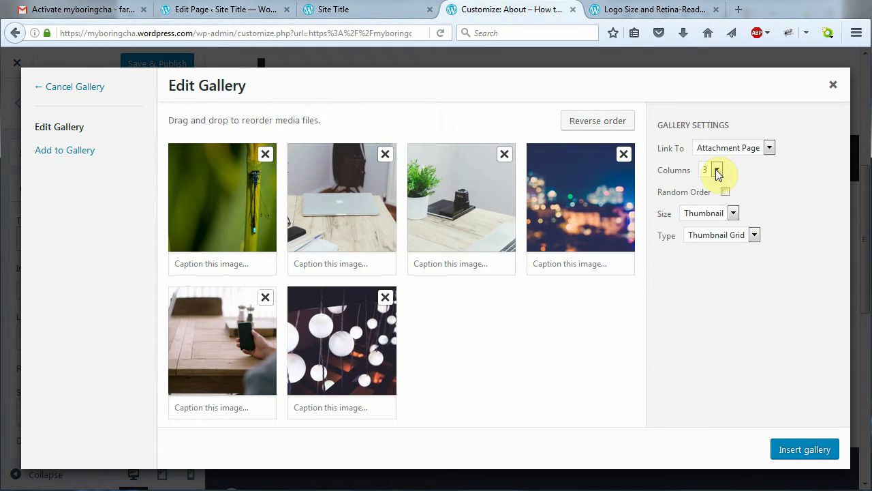
Set the gallery type to Tiled Mosaic and insert it into the widget
{"action": "left_click", "coordinate": [754, 236]}
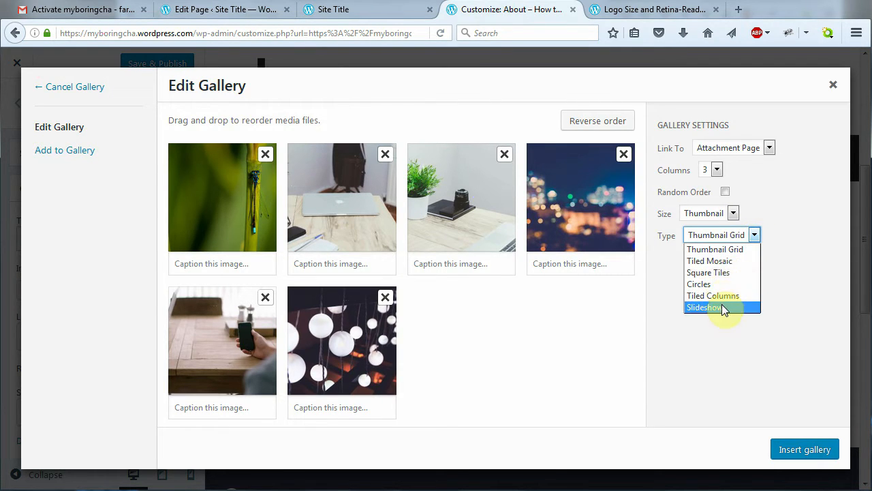
{"action": "left_click", "coordinate": [710, 262]}
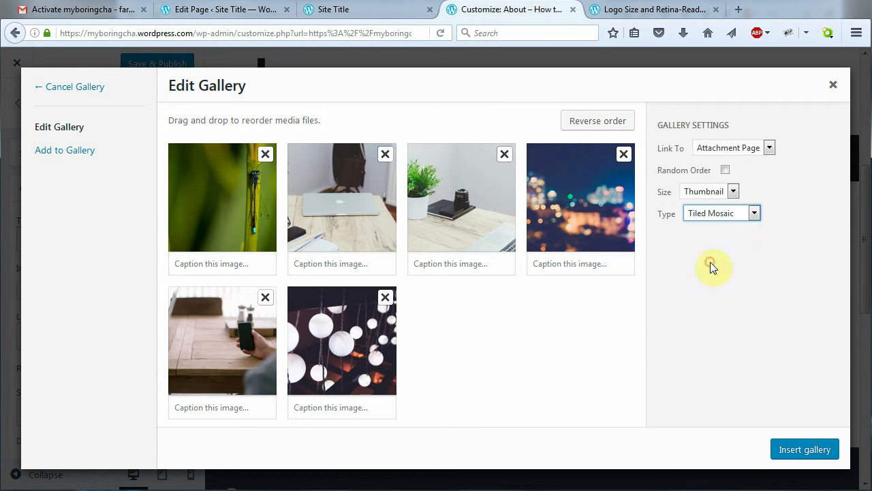
{"action": "left_click", "coordinate": [815, 447]}
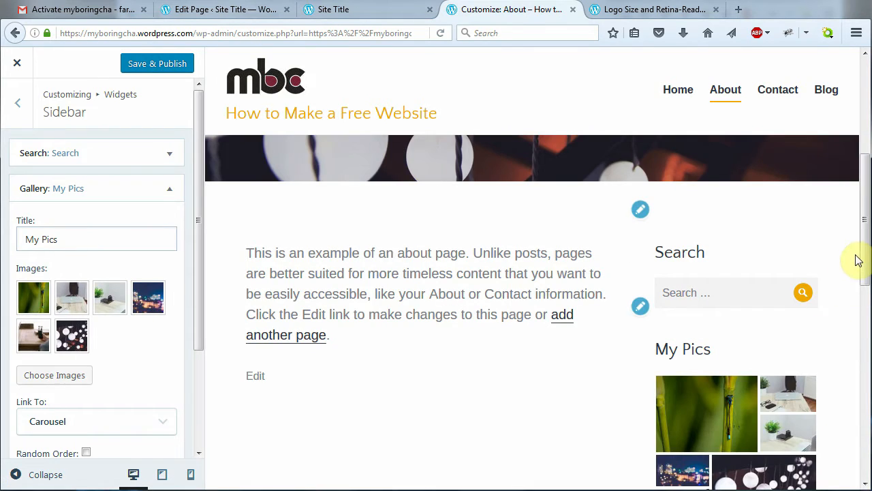
Open the dragonfly image's page from the sidebar gallery in the preview
{"action": "left_click_drag", "start_coordinate": [862, 247], "coordinate": [861, 290]}
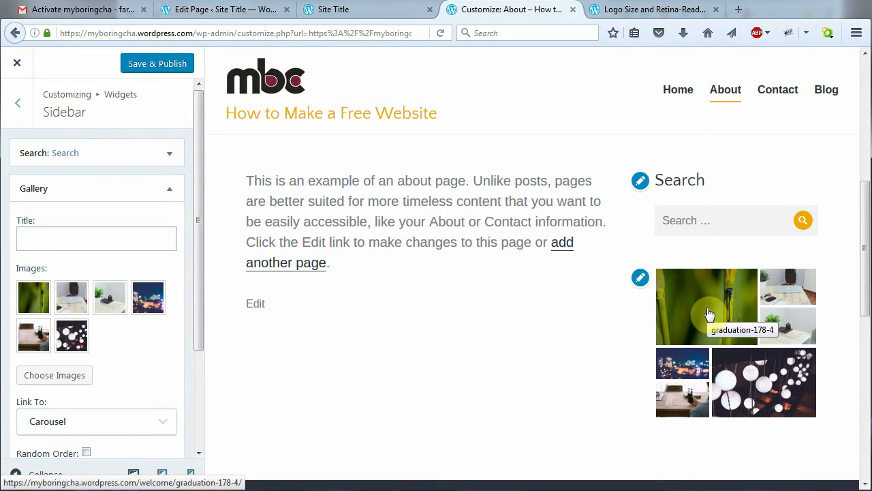
{"action": "left_click", "coordinate": [708, 310]}
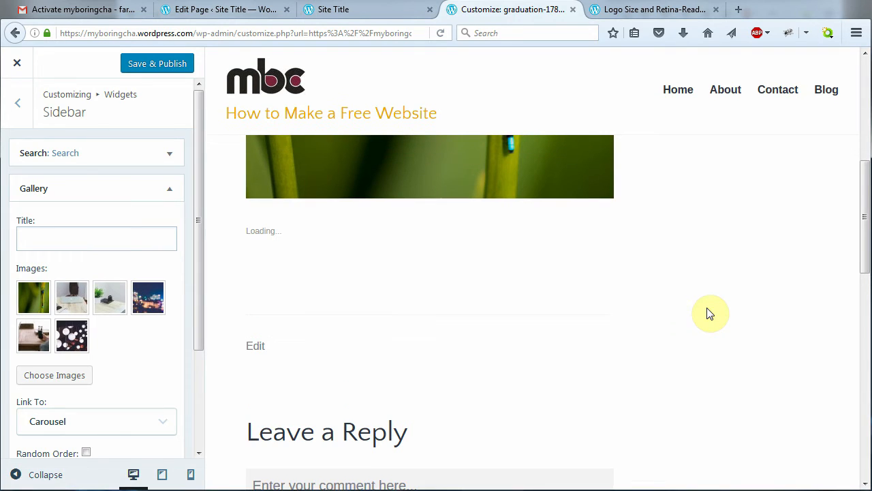
{"action": "scroll", "coordinate": [864, 271], "scroll_direction": "up", "scroll_amount": 2}
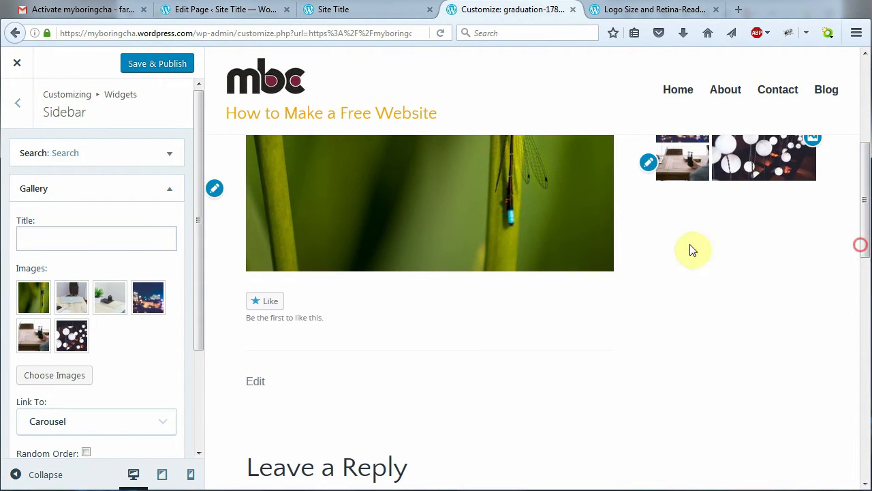
{"action": "scroll", "coordinate": [863, 235], "scroll_direction": "up", "scroll_amount": 4}
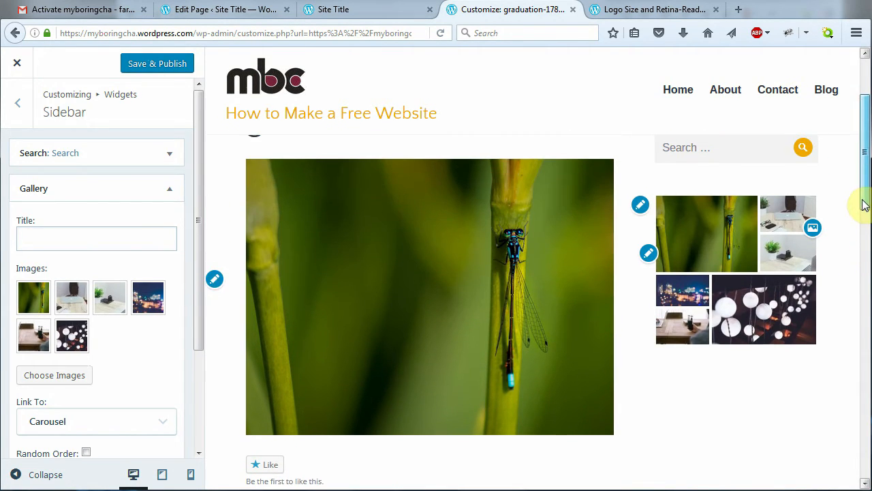
Browse two images in the dragonfly full-screen carousel, close it, and publish the widget
{"action": "left_click", "coordinate": [713, 252]}
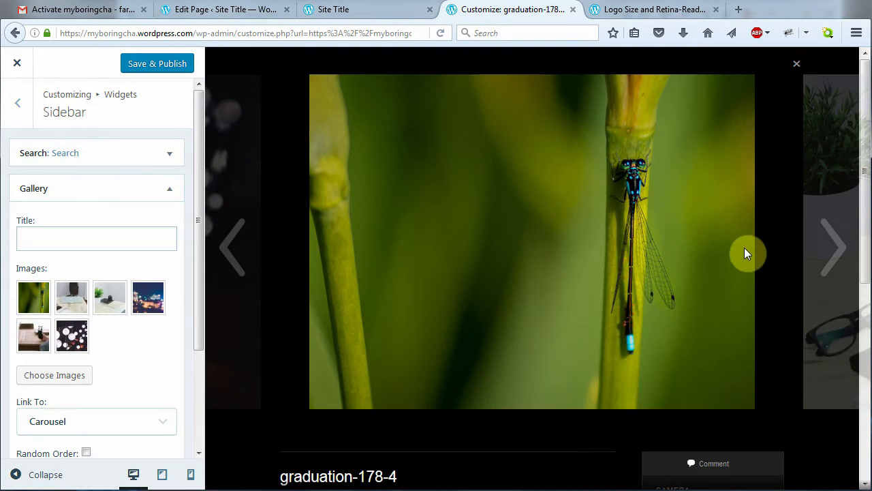
{"action": "left_click", "coordinate": [830, 251]}
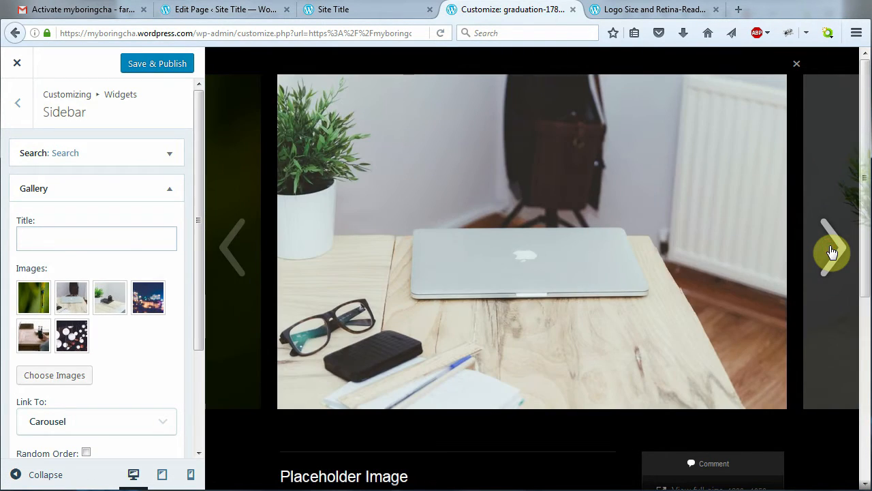
{"action": "left_click", "coordinate": [833, 251]}
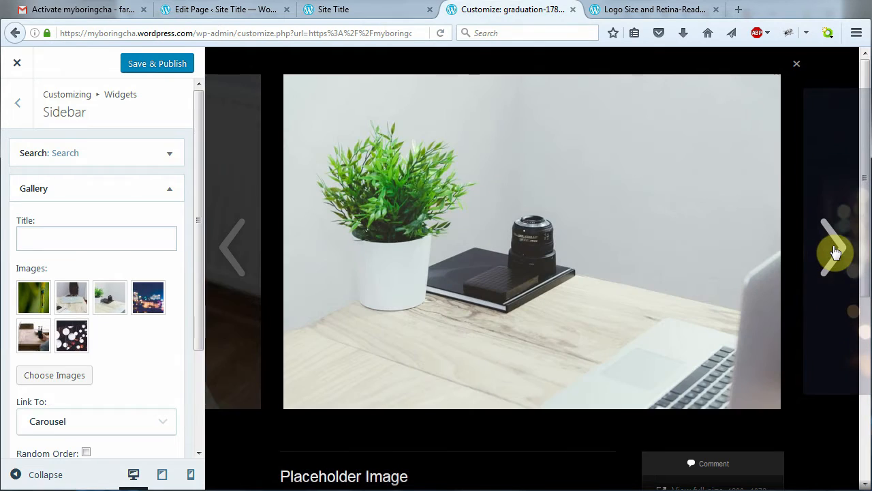
{"action": "left_click", "coordinate": [796, 67]}
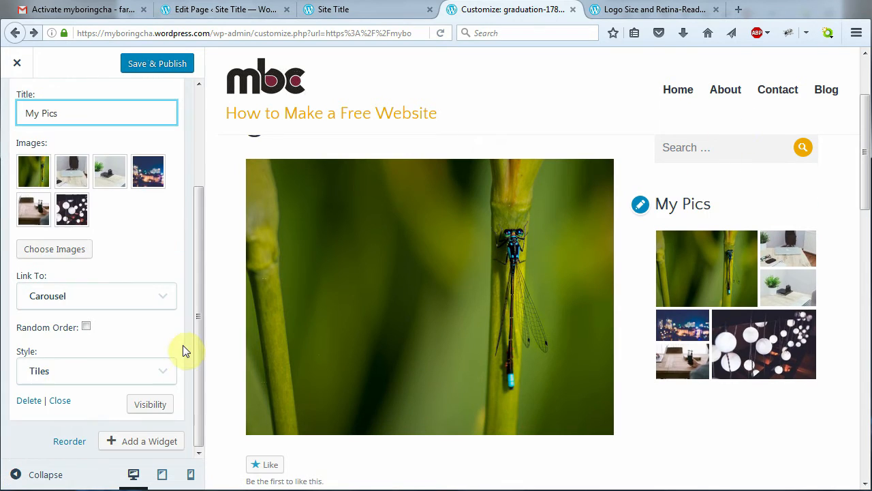
{"action": "left_click", "coordinate": [158, 66]}
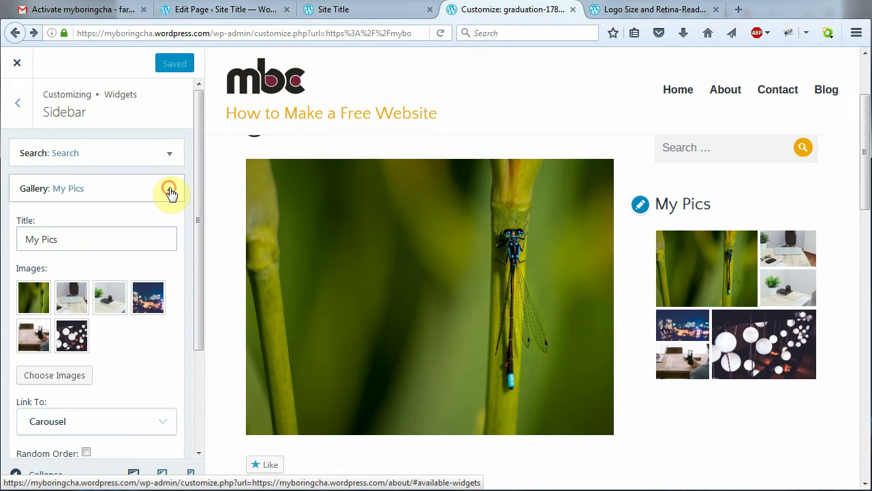
Add a Pages widget below My Pics in the sidebar, leaving both widgets collapsed
{"action": "left_click", "coordinate": [170, 191]}
{"action": "left_click", "coordinate": [162, 225]}
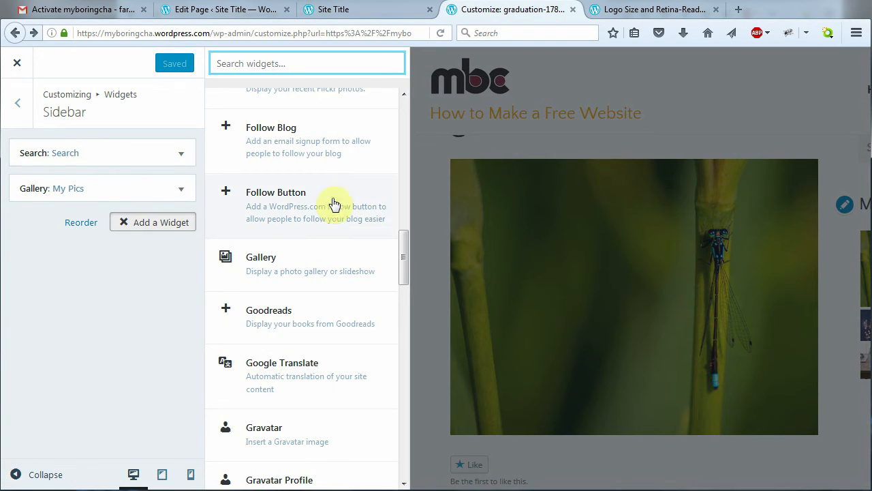
{"action": "mouse_move", "coordinate": [400, 250]}
{"action": "left_mouse_down"}
{"action": "mouse_move", "coordinate": [402, 288]}
{"action": "mouse_move", "coordinate": [385, 344]}
{"action": "left_mouse_up"}
{"action": "left_click", "coordinate": [323, 330]}
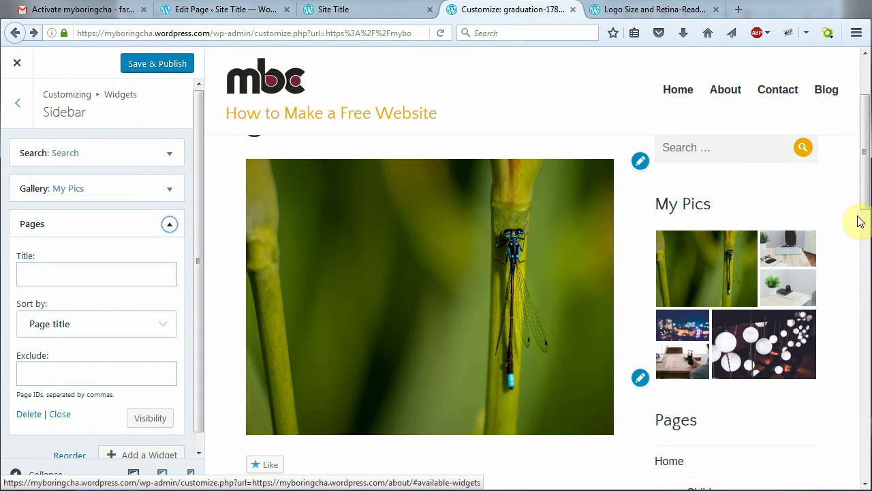
{"action": "left_click_drag", "start_coordinate": [864, 201], "coordinate": [860, 147]}
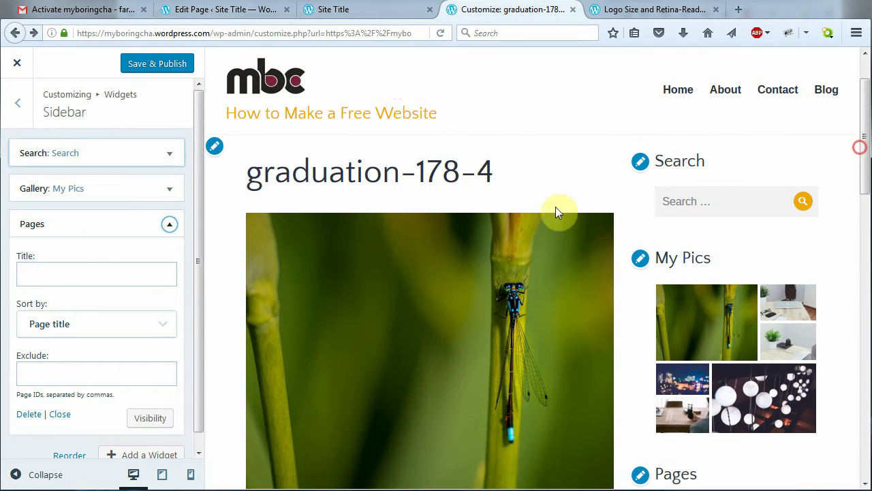
{"action": "left_click", "coordinate": [169, 226]}
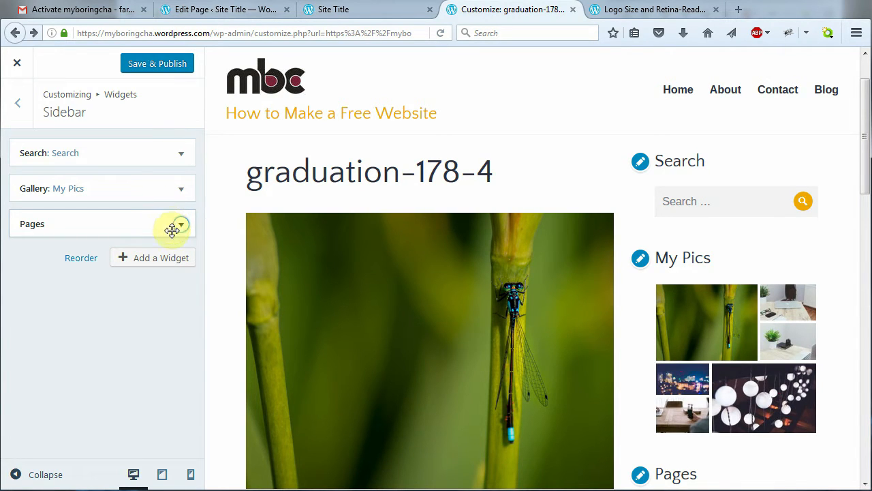
Add a Text widget titled 'Who I Am' with a first line of placeholder text
{"action": "left_click", "coordinate": [161, 261]}
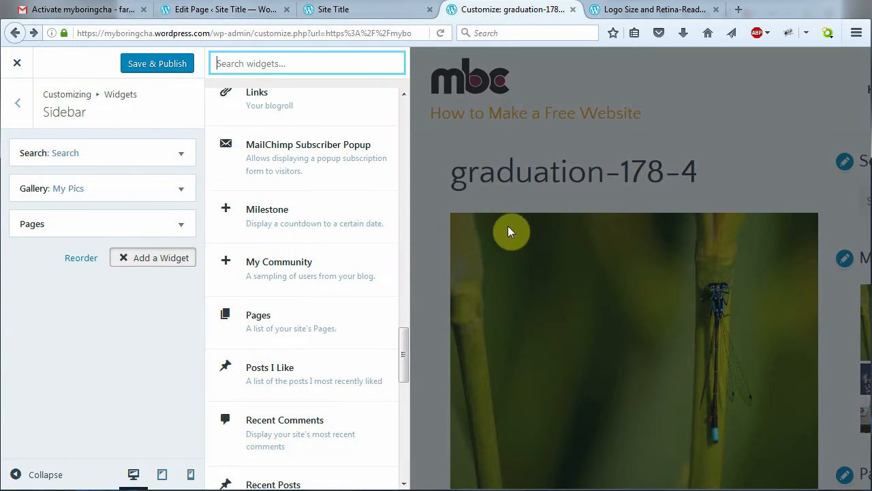
{"action": "left_click_drag", "start_coordinate": [403, 346], "coordinate": [395, 417]}
{"action": "left_click", "coordinate": [310, 340]}
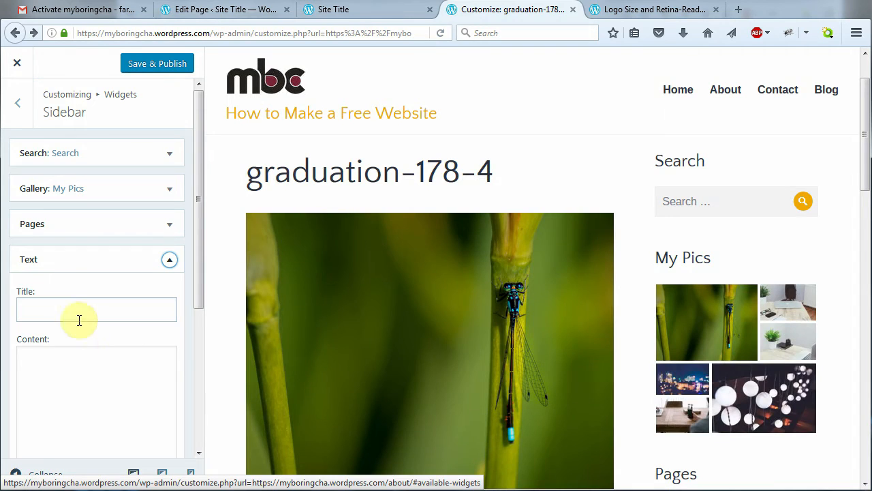
{"action": "left_click", "coordinate": [78, 308]}
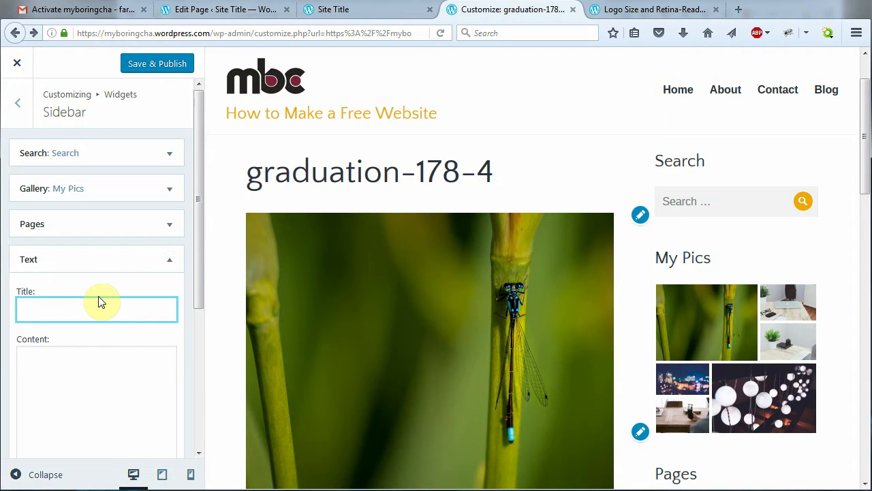
{"action": "key", "text": "Tab"}
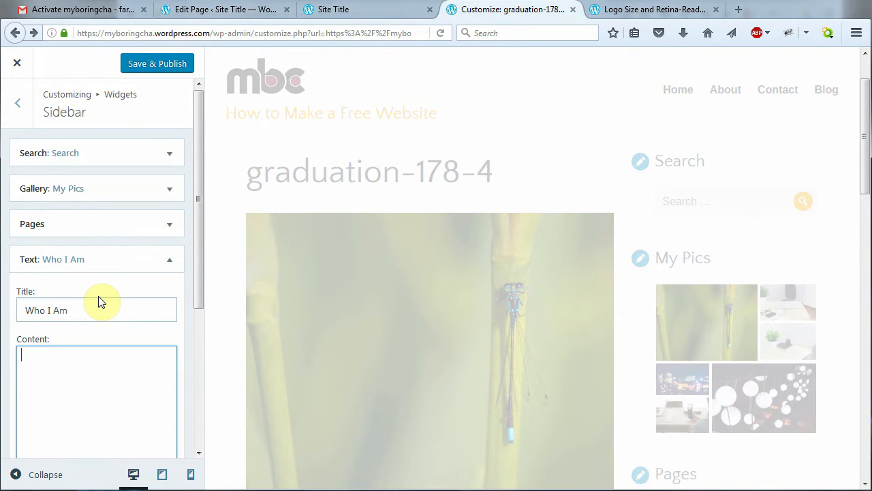
{"action": "type", "text": "a;lskfalsdkjf;a"}
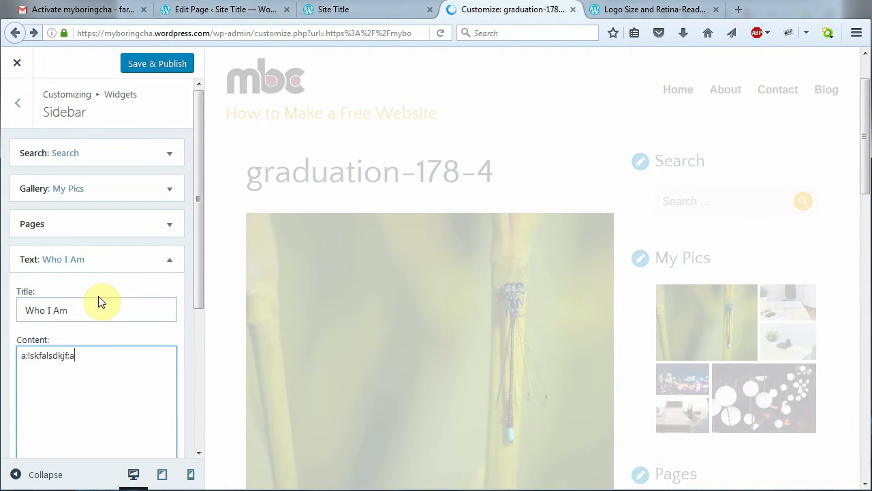
{"action": "type", "text": "kjflaksdf;lsdk"}
{"action": "key", "text": "Return"}
Enable automatic paragraphs, add three more placeholder lines, and publish the widget
{"action": "left_click_drag", "start_coordinate": [198, 298], "coordinate": [190, 401]}
{"action": "left_click", "coordinate": [23, 428]}
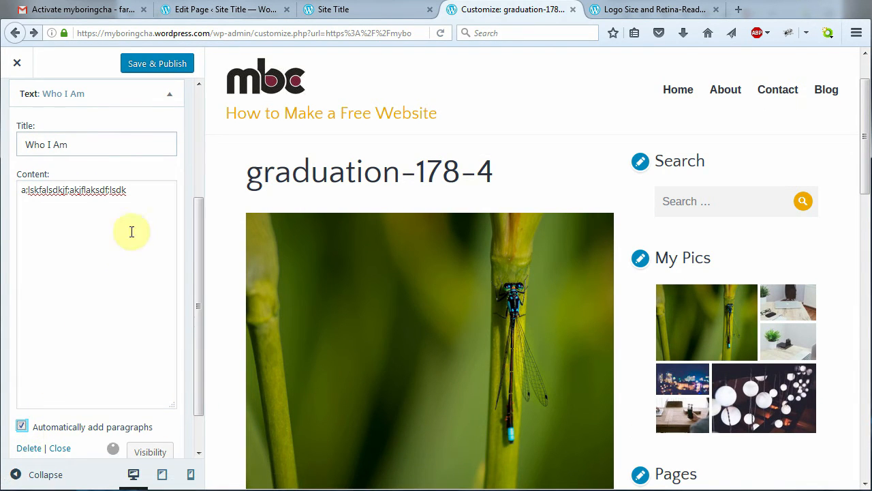
{"action": "left_click", "coordinate": [139, 189]}
{"action": "key", "text": "Return"}
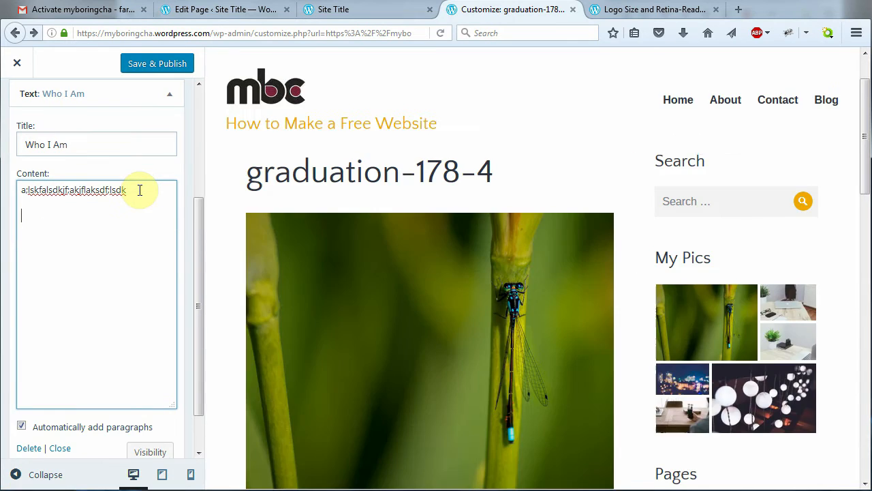
{"action": "type", "text": "aljlfaj"}
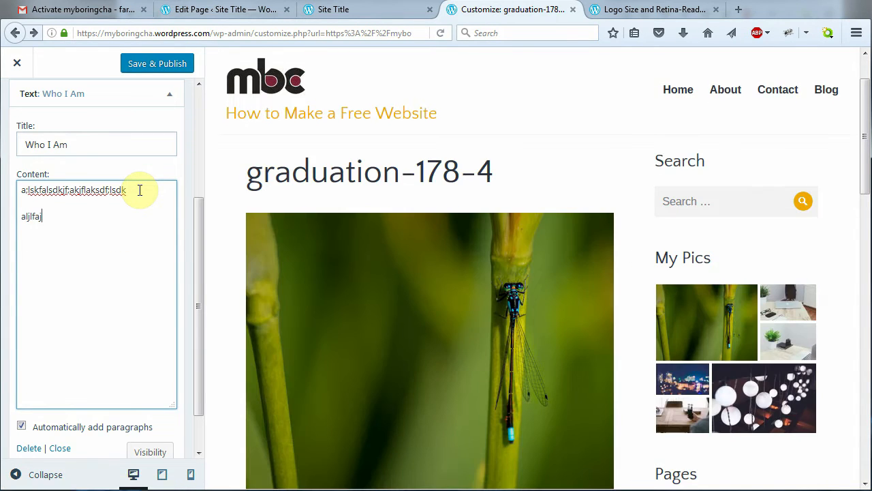
{"action": "type", "text": "lsdkfjasd;lkf;lsdkfjasl"}
{"action": "key", "text": "Return"}
{"action": "type", "text": "a;ldkjfa;ldsk a alsdk;alskdj ;a ;sdlkfja;lksdf"}
{"action": "key", "text": "Return"}
{"action": "key", "text": "Return"}
{"action": "type", "text": "a;lsdkj;alksdj;flakdk ;kladj;alkjsd;lfk"}
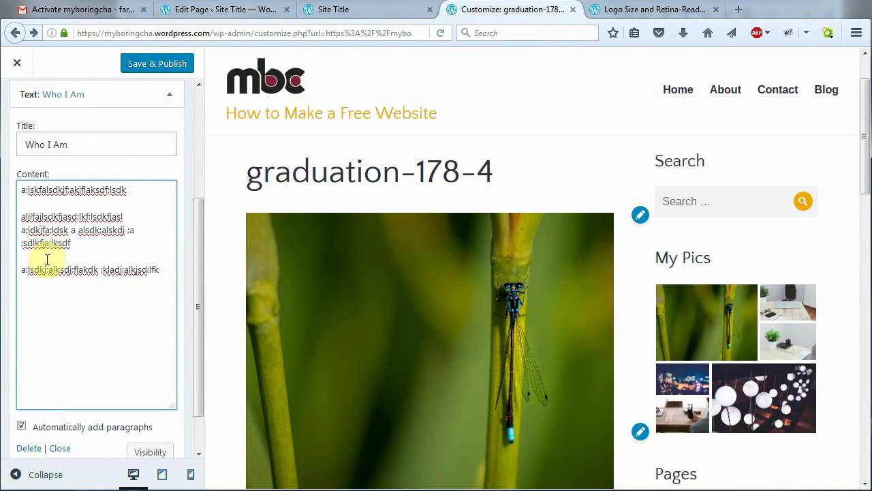
{"action": "left_click_drag", "start_coordinate": [199, 293], "coordinate": [200, 335]}
{"action": "left_click", "coordinate": [142, 63]}
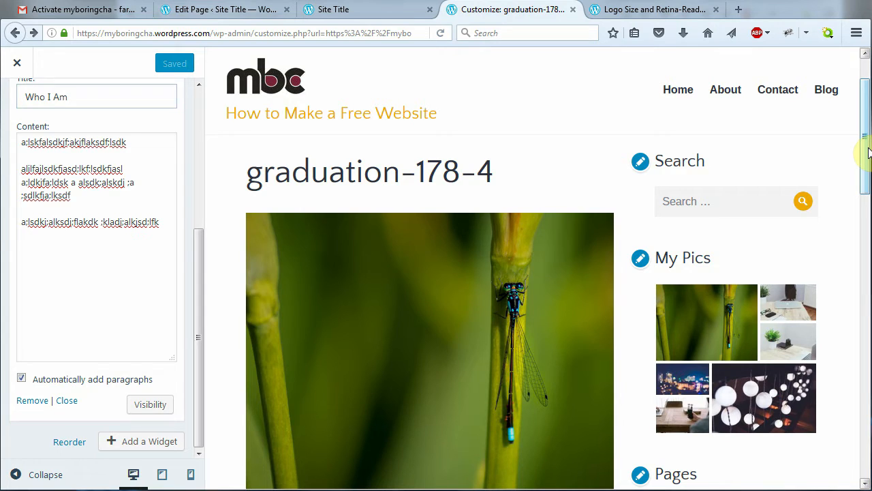
Move the Search widget below My Pics, publish the new order, and return to widget areas
{"action": "left_click_drag", "start_coordinate": [868, 152], "coordinate": [865, 273]}
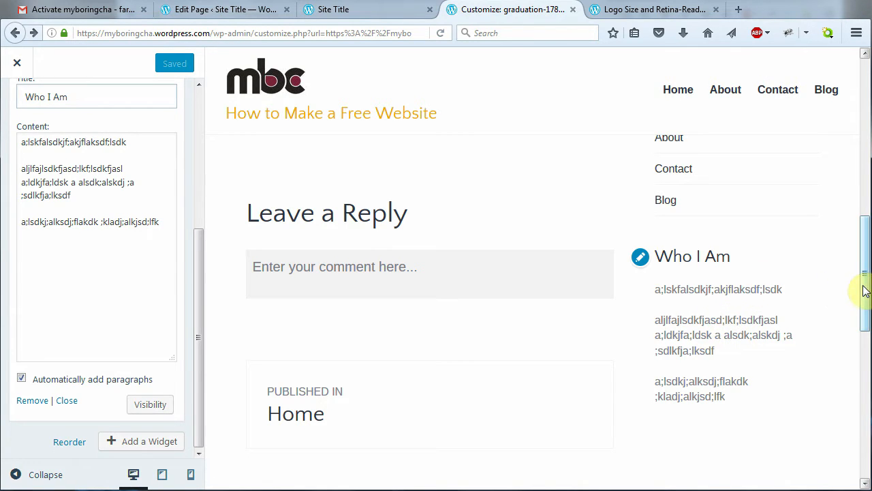
{"action": "left_click_drag", "start_coordinate": [864, 291], "coordinate": [844, 165]}
{"action": "scroll", "coordinate": [167, 272], "scroll_direction": "up", "scroll_amount": 5}
{"action": "left_click", "coordinate": [168, 264]}
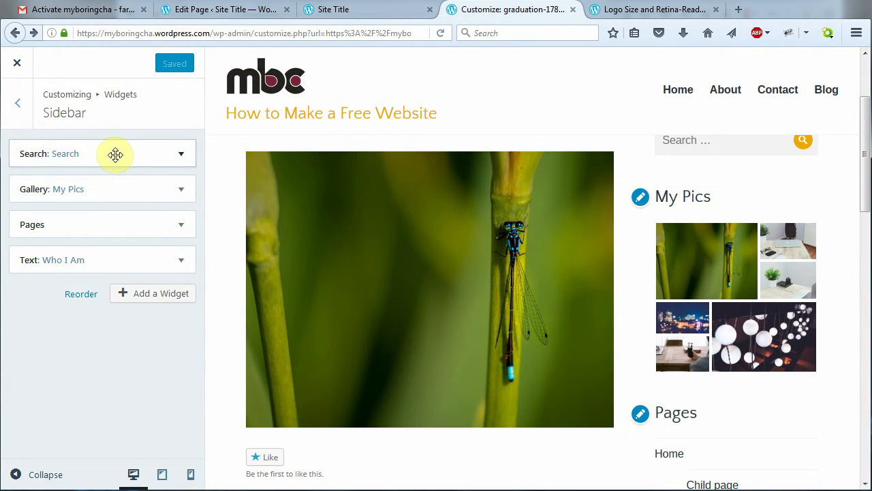
{"action": "left_click_drag", "start_coordinate": [114, 155], "coordinate": [113, 188]}
{"action": "left_click", "coordinate": [177, 188]}
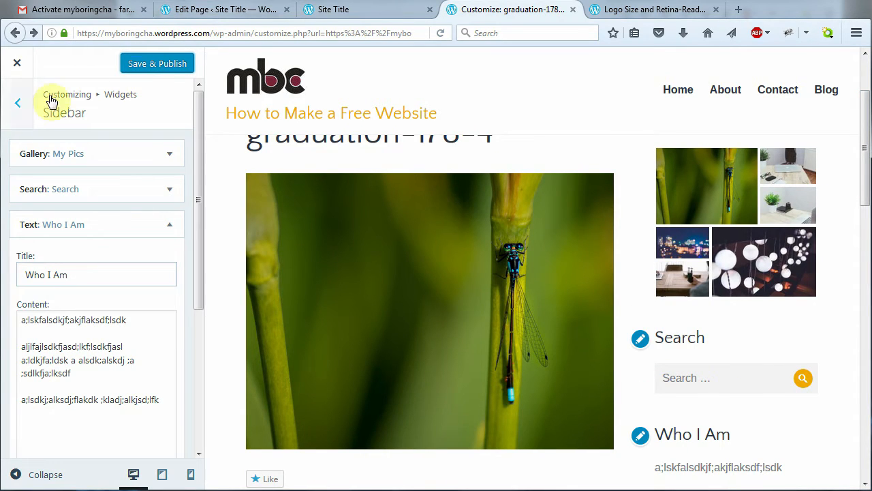
{"action": "left_click", "coordinate": [157, 65]}
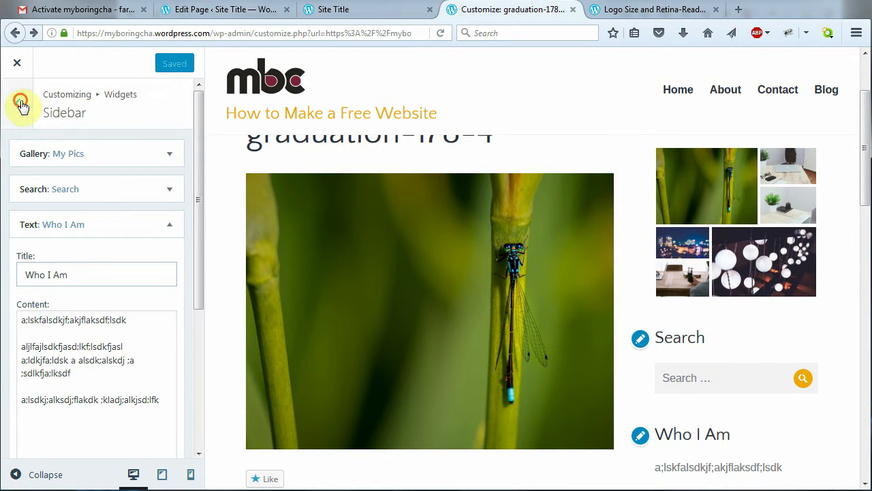
{"action": "left_click", "coordinate": [21, 105]}
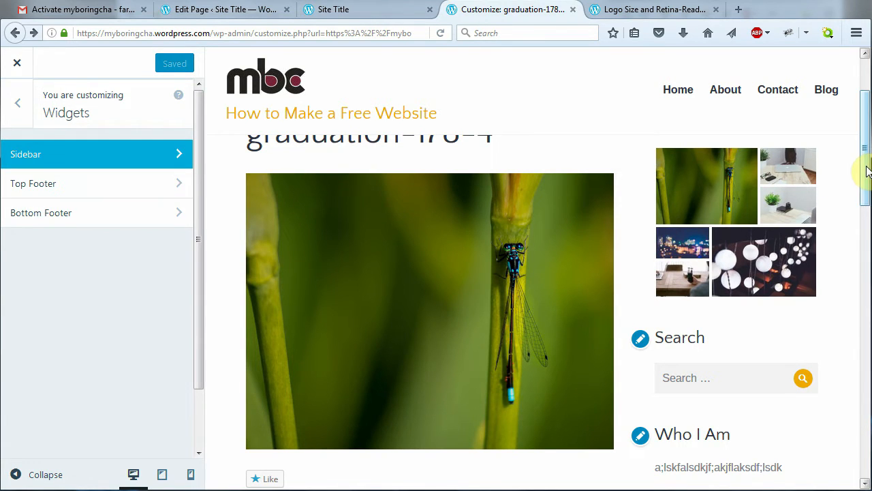
Remove the default Text Widget from the Top Footer area
{"action": "left_click_drag", "start_coordinate": [863, 171], "coordinate": [863, 358]}
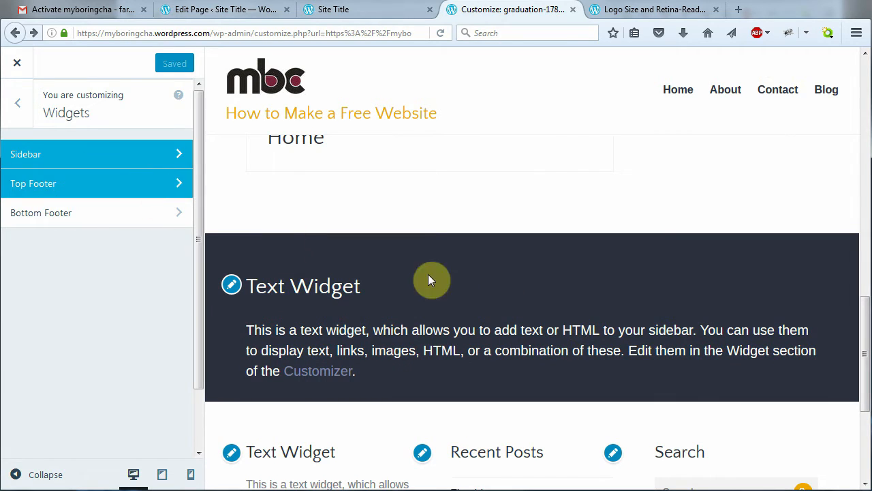
{"action": "left_click", "coordinate": [171, 181]}
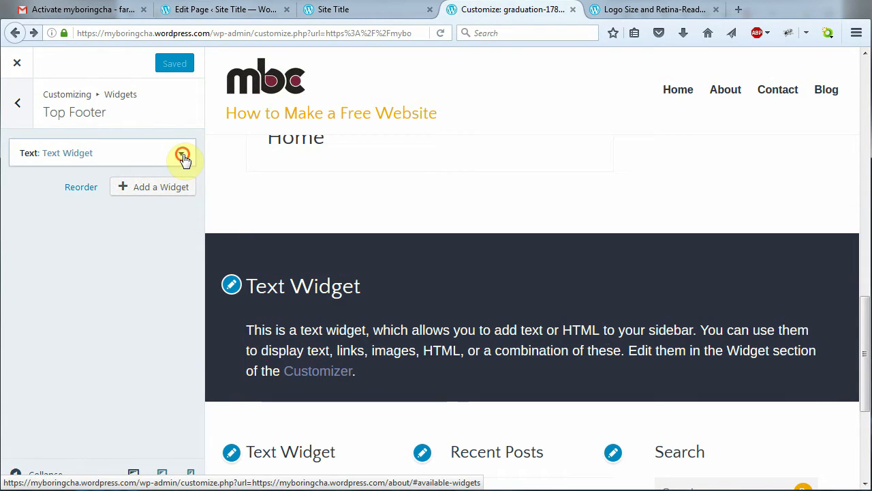
{"action": "left_click", "coordinate": [182, 154]}
{"action": "left_click_drag", "start_coordinate": [199, 220], "coordinate": [200, 307]}
{"action": "left_click", "coordinate": [35, 401]}
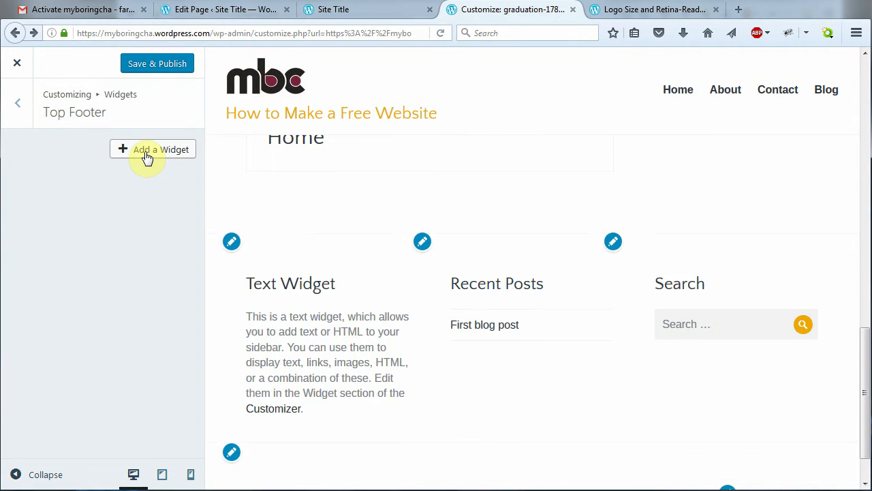
Add a Follow Blog widget to the Top Footer, close its settings, and return to widget areas
{"action": "left_click", "coordinate": [147, 153]}
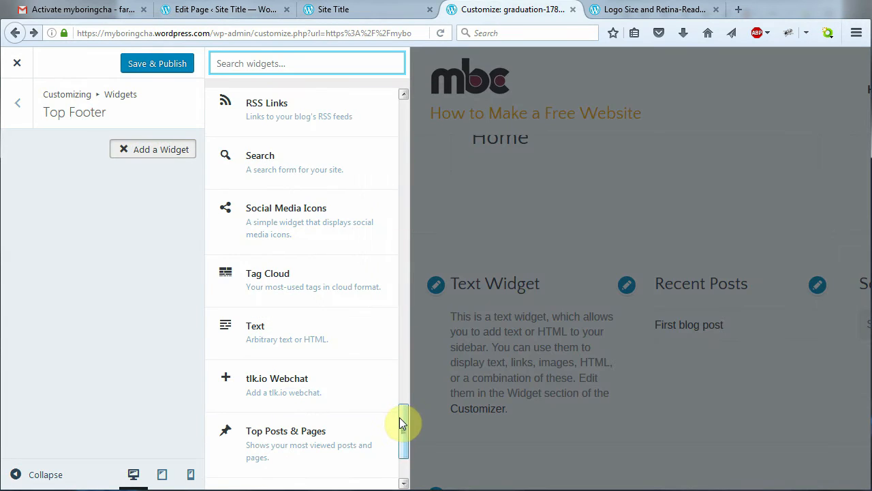
{"action": "left_click_drag", "start_coordinate": [405, 421], "coordinate": [410, 215]}
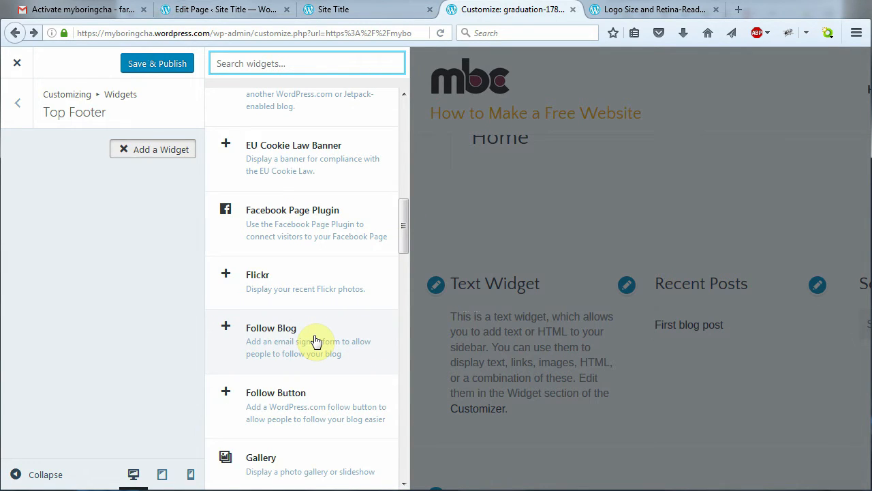
{"action": "left_click", "coordinate": [314, 338]}
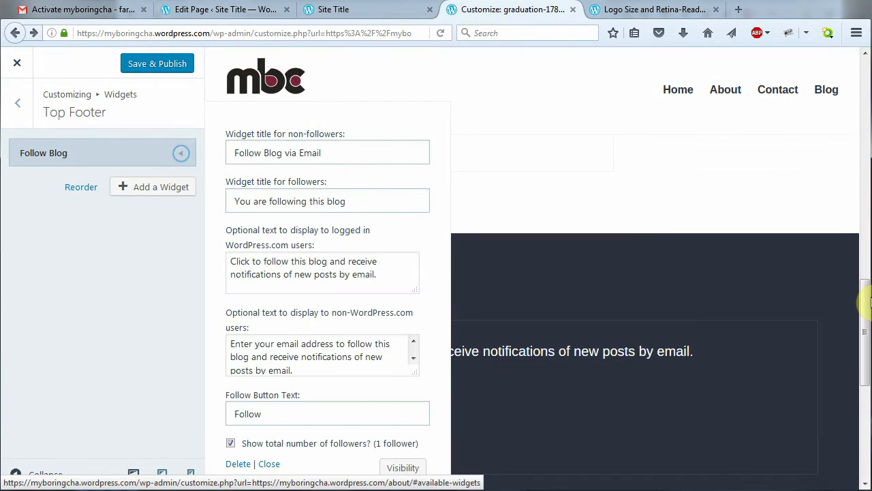
{"action": "mouse_move", "coordinate": [867, 326]}
{"action": "left_mouse_down"}
{"action": "mouse_move", "coordinate": [868, 318]}
{"action": "mouse_move", "coordinate": [864, 334]}
{"action": "left_mouse_up"}
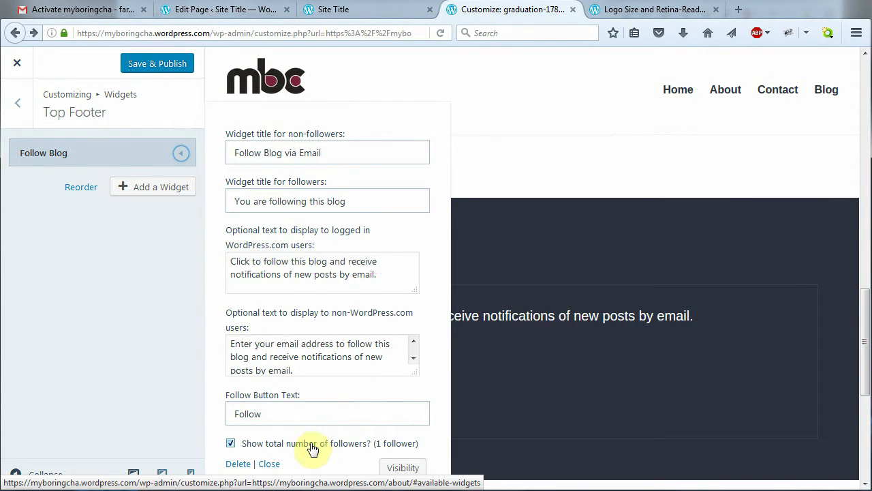
{"action": "left_click", "coordinate": [275, 466]}
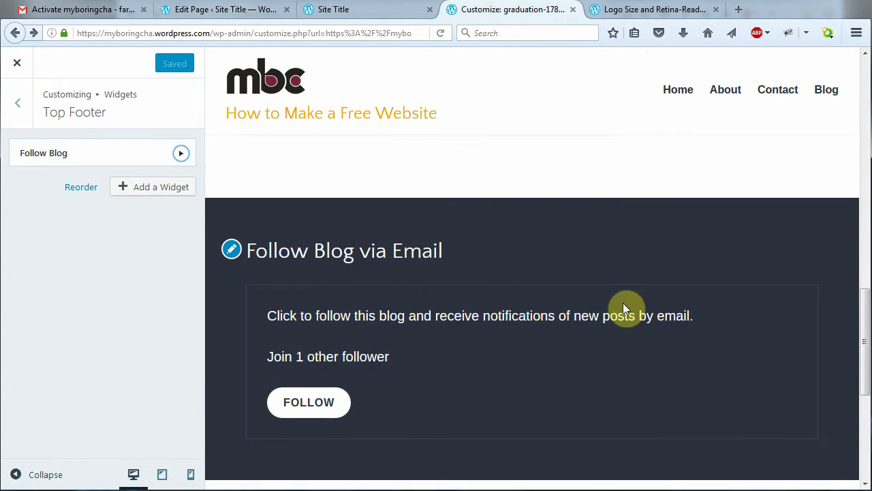
{"action": "left_click_drag", "start_coordinate": [867, 306], "coordinate": [845, 305]}
{"action": "left_click_drag", "start_coordinate": [865, 344], "coordinate": [820, 325]}
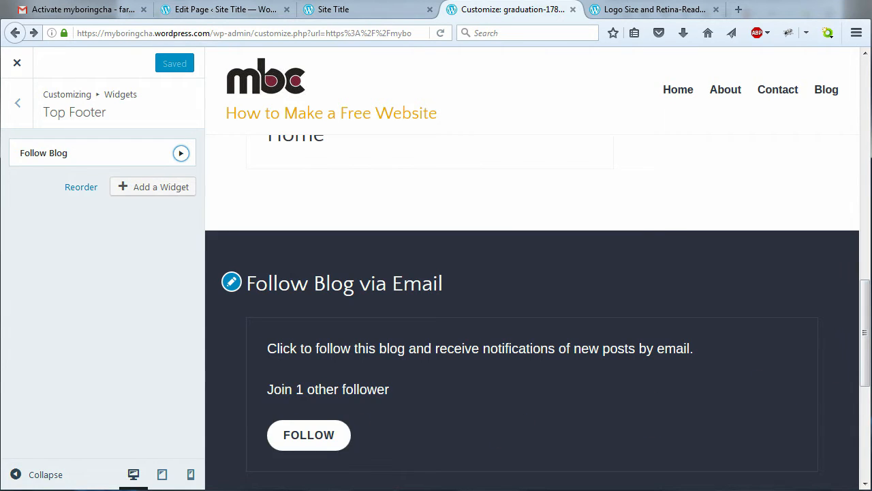
{"action": "scroll", "coordinate": [502, 321], "scroll_direction": "down", "scroll_amount": 5}
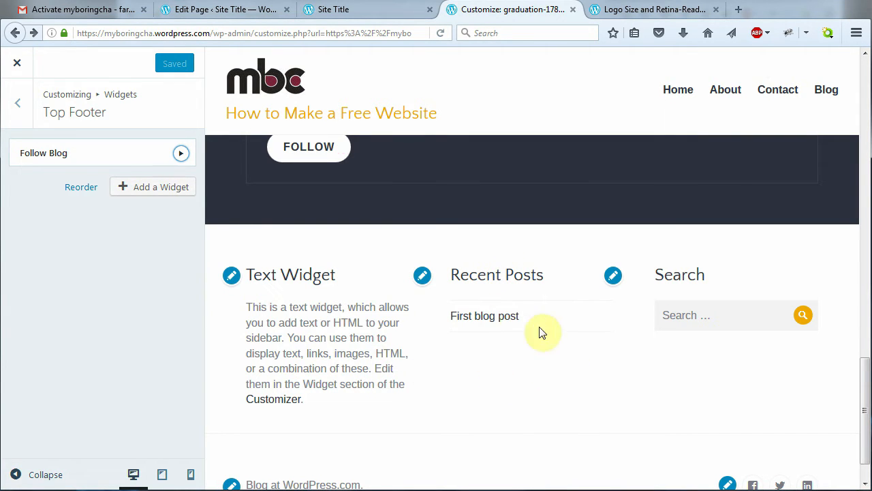
{"action": "left_click", "coordinate": [10, 103]}
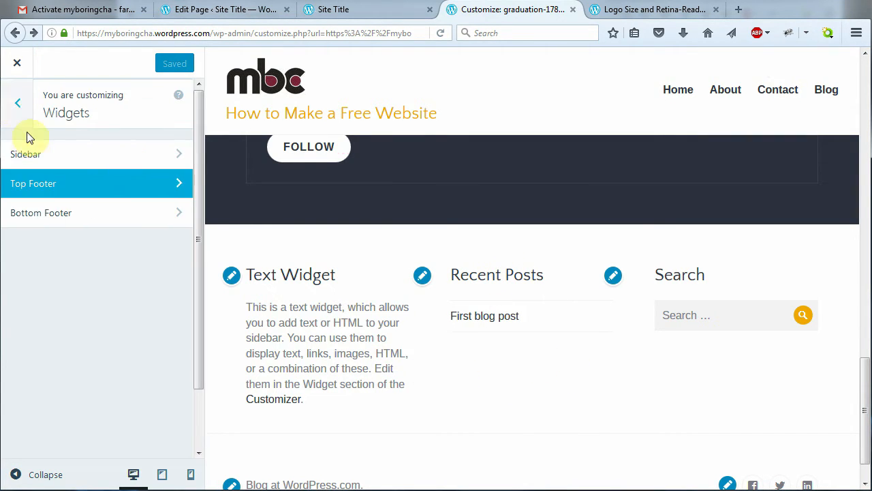
Open the Bottom Footer area and review its Text Widget, Recent Posts and Search widgets
{"action": "left_click", "coordinate": [95, 217]}
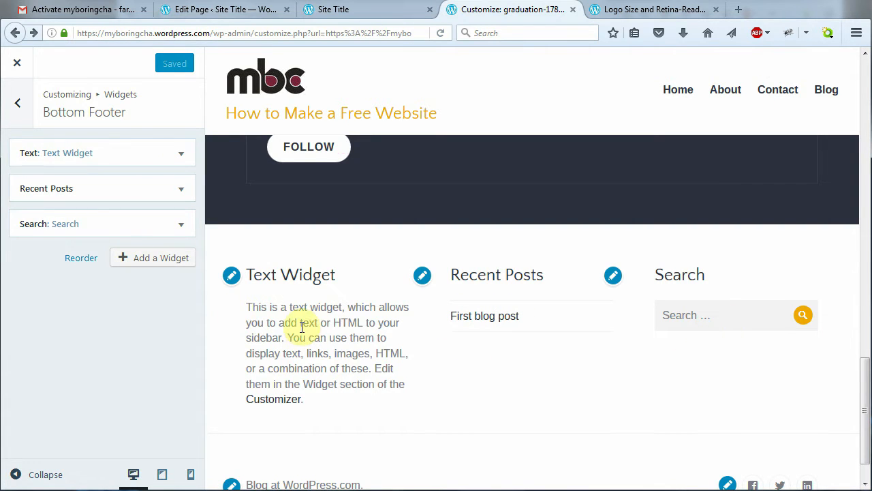
{"action": "scroll", "coordinate": [582, 279], "scroll_direction": "down", "scroll_amount": 1}
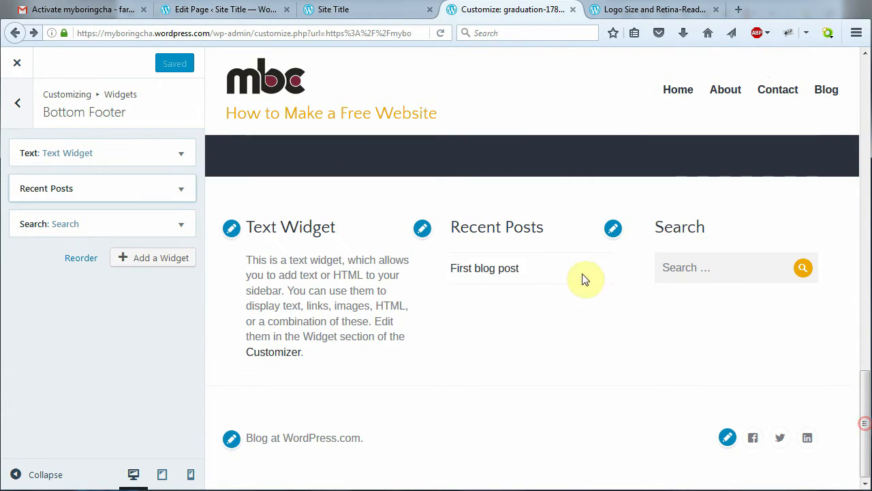
{"action": "left_click_drag", "start_coordinate": [867, 423], "coordinate": [864, 363]}
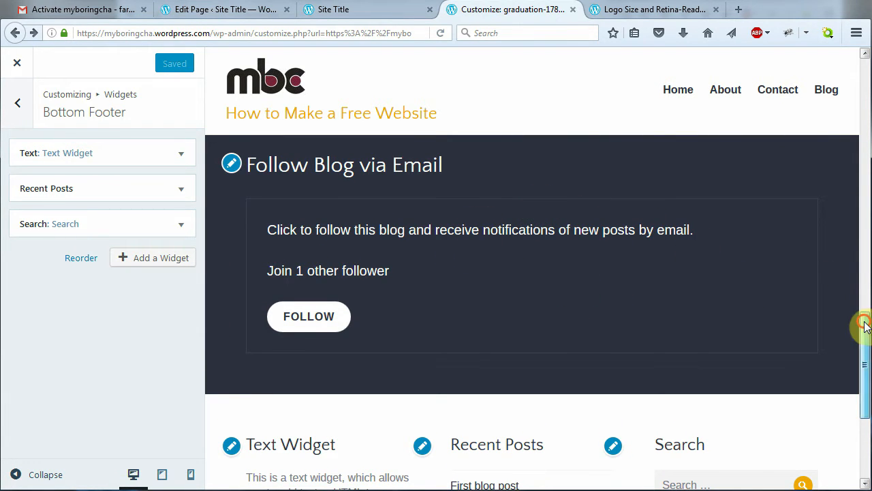
{"action": "left_click_drag", "start_coordinate": [864, 325], "coordinate": [868, 373]}
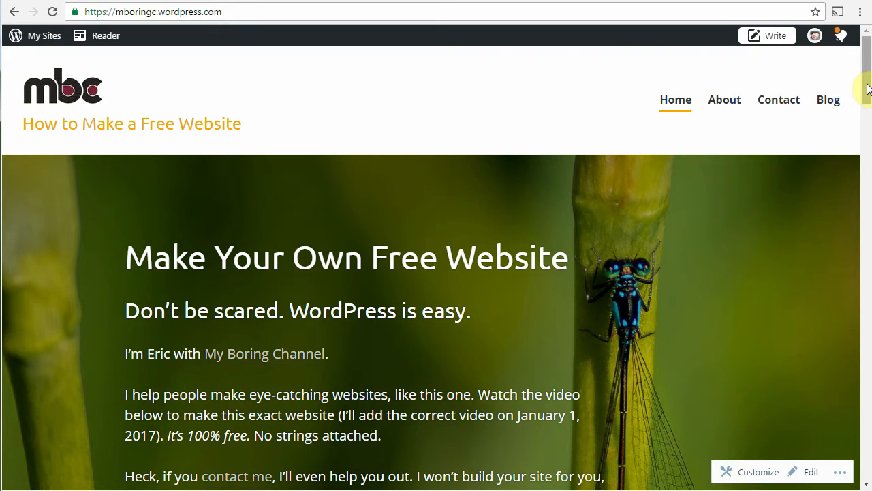
Open the example site's About page and scroll down to inspect its footer widgets
{"action": "left_click", "coordinate": [728, 102]}
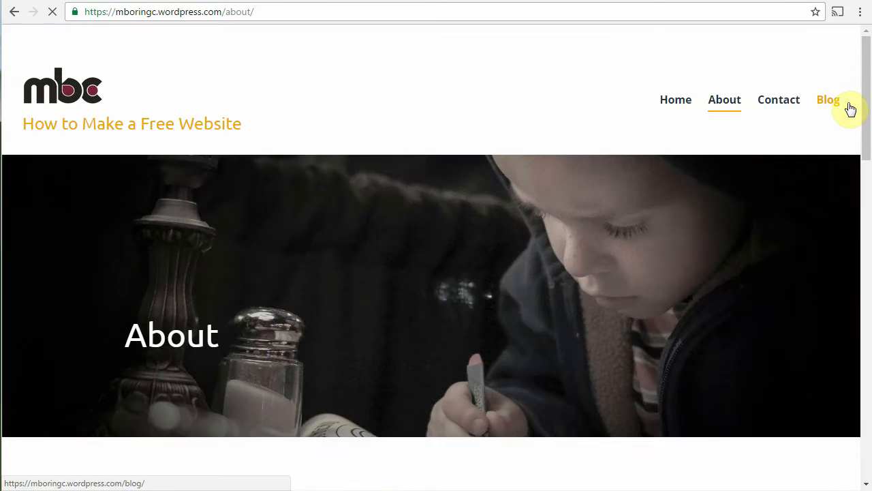
{"action": "left_click_drag", "start_coordinate": [865, 97], "coordinate": [870, 176]}
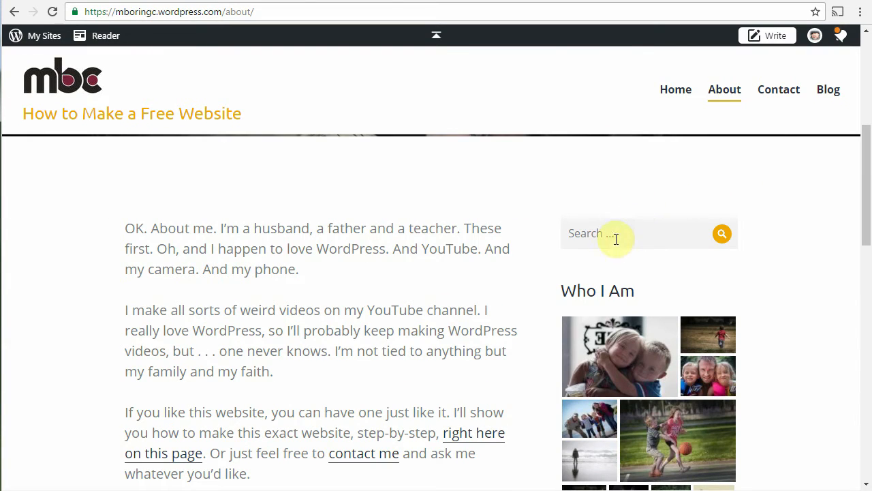
{"action": "left_click_drag", "start_coordinate": [865, 210], "coordinate": [865, 271]}
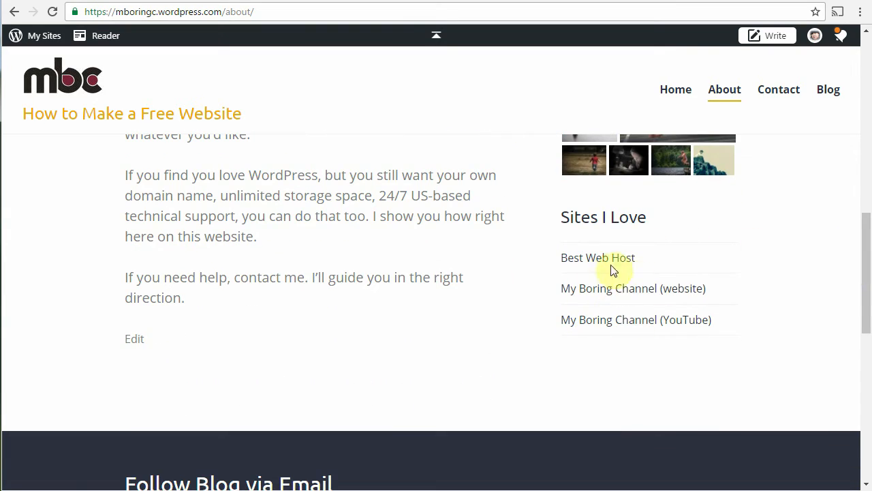
{"action": "left_click_drag", "start_coordinate": [866, 282], "coordinate": [865, 337]}
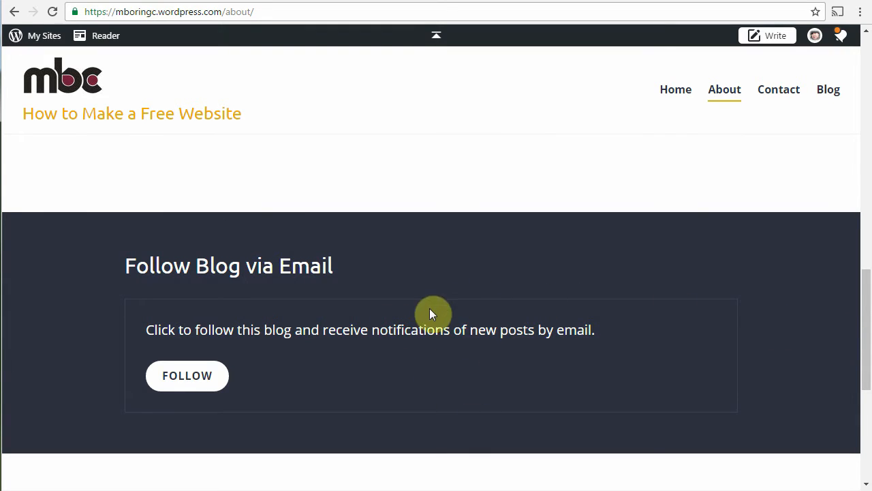
{"action": "left_click_drag", "start_coordinate": [863, 315], "coordinate": [866, 380]}
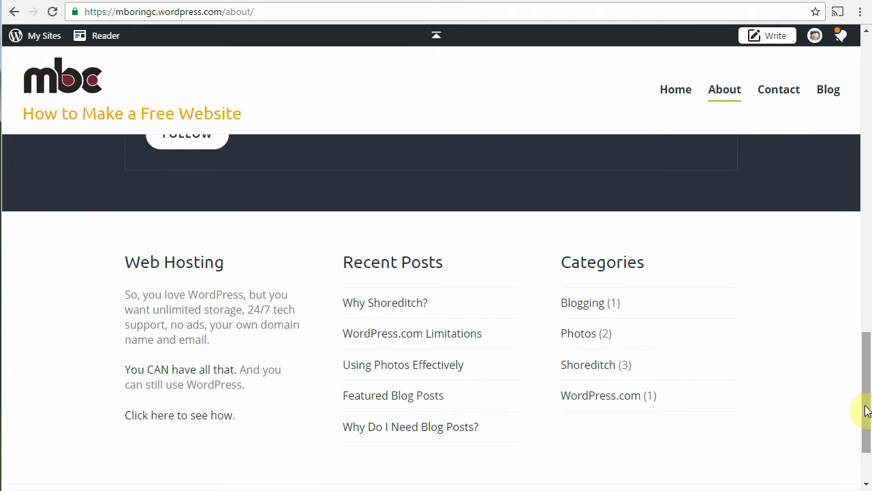
{"action": "left_click_drag", "start_coordinate": [866, 410], "coordinate": [860, 99]}
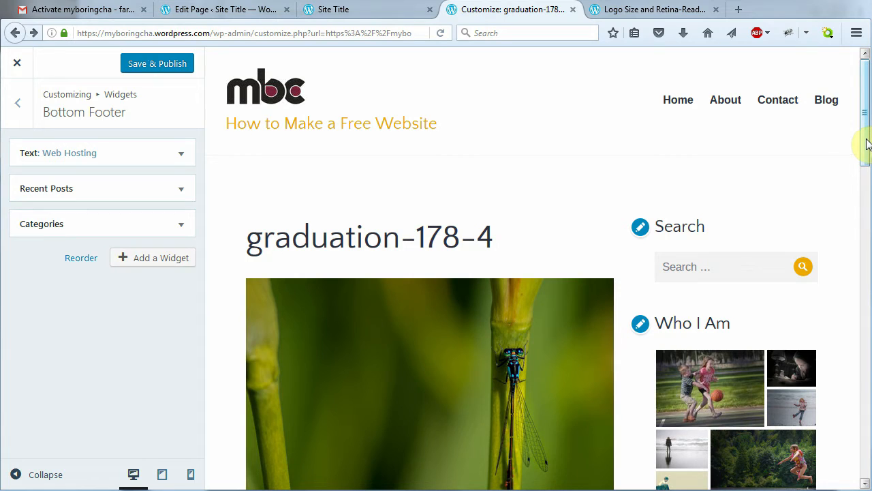
{"action": "left_click_drag", "start_coordinate": [867, 143], "coordinate": [868, 175]}
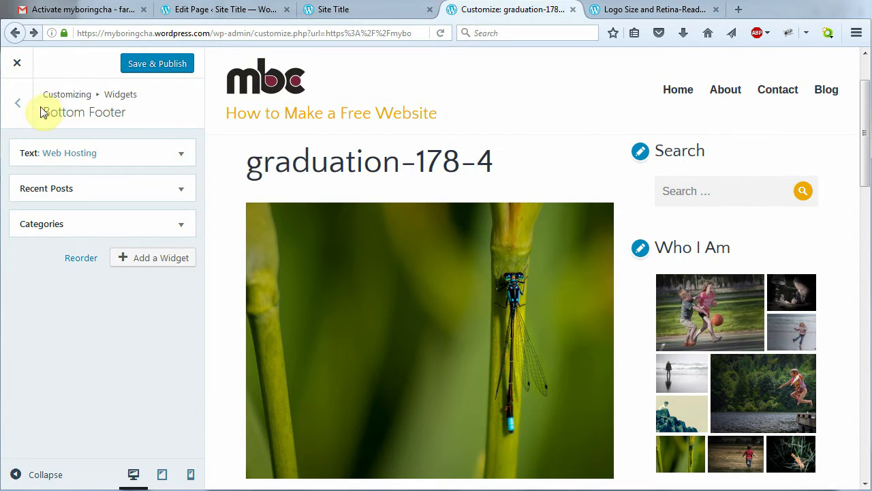
{"action": "left_click", "coordinate": [17, 108]}
{"action": "left_click", "coordinate": [113, 152]}
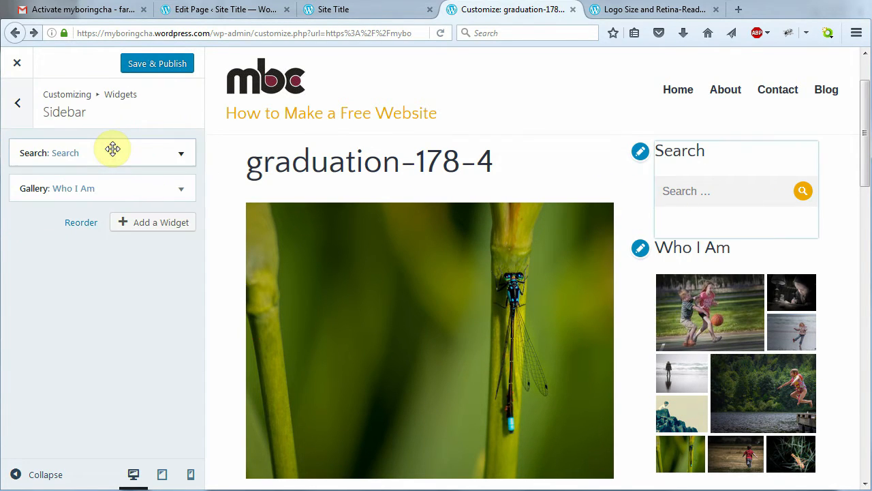
{"action": "left_click", "coordinate": [20, 106]}
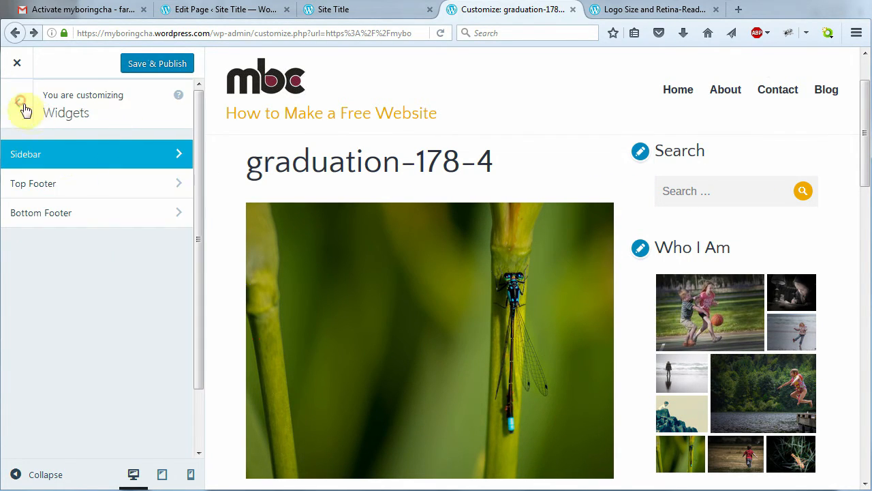
{"action": "left_click", "coordinate": [111, 184]}
{"action": "left_click_drag", "start_coordinate": [864, 176], "coordinate": [862, 380]}
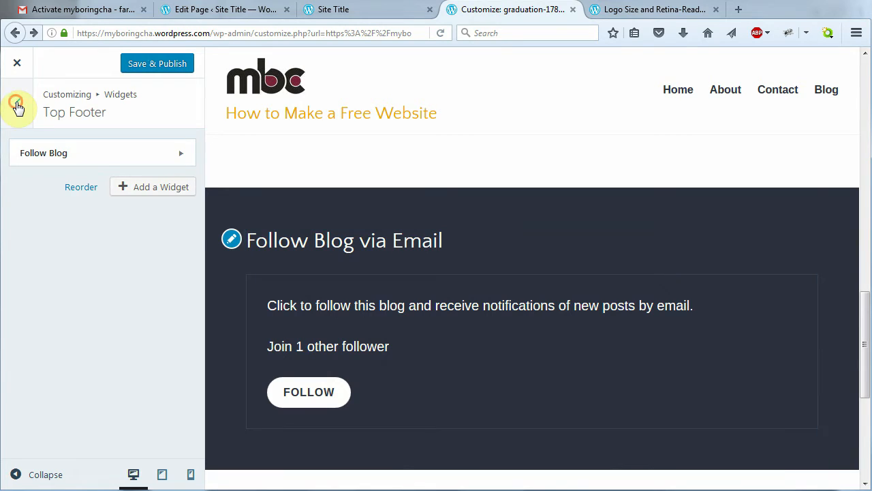
{"action": "left_click", "coordinate": [18, 106]}
{"action": "left_click", "coordinate": [97, 219]}
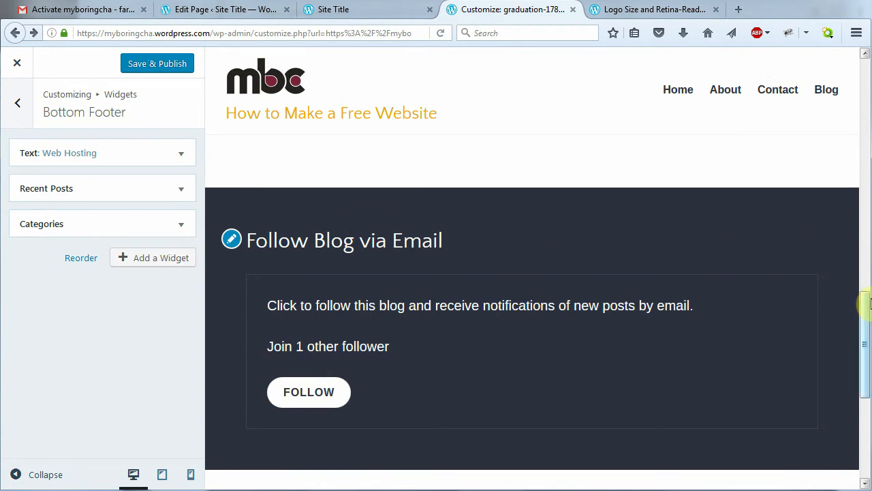
{"action": "left_click_drag", "start_coordinate": [865, 306], "coordinate": [865, 381]}
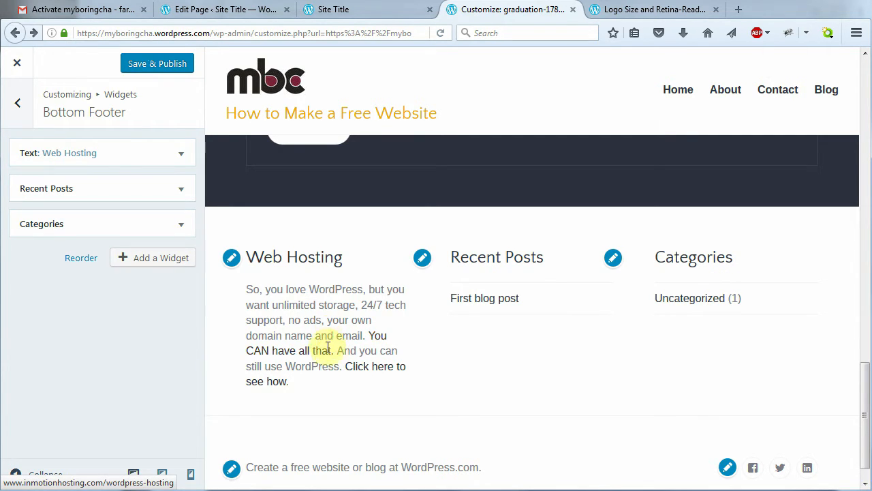
Turn on automatic paragraphs for the Web Hosting text widget, review its link HTML, and publish
{"action": "left_click", "coordinate": [181, 157]}
{"action": "left_click_drag", "start_coordinate": [195, 247], "coordinate": [196, 329]}
{"action": "left_click", "coordinate": [22, 368]}
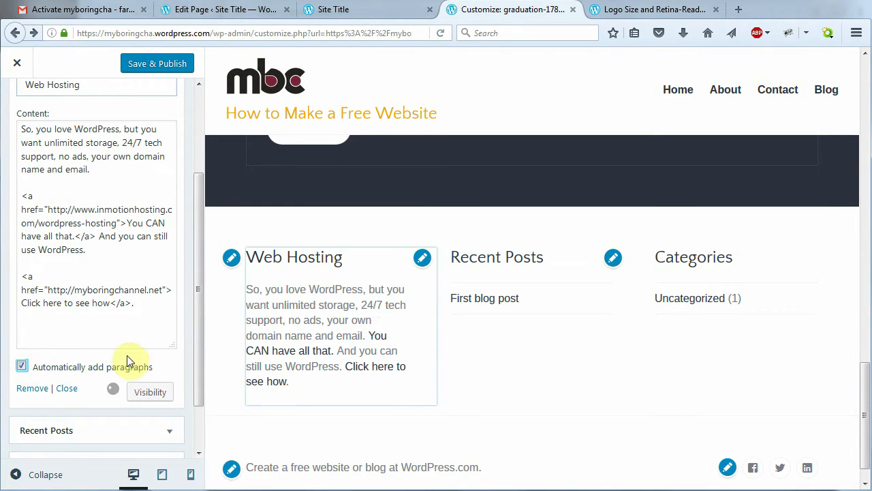
{"action": "left_click", "coordinate": [150, 67]}
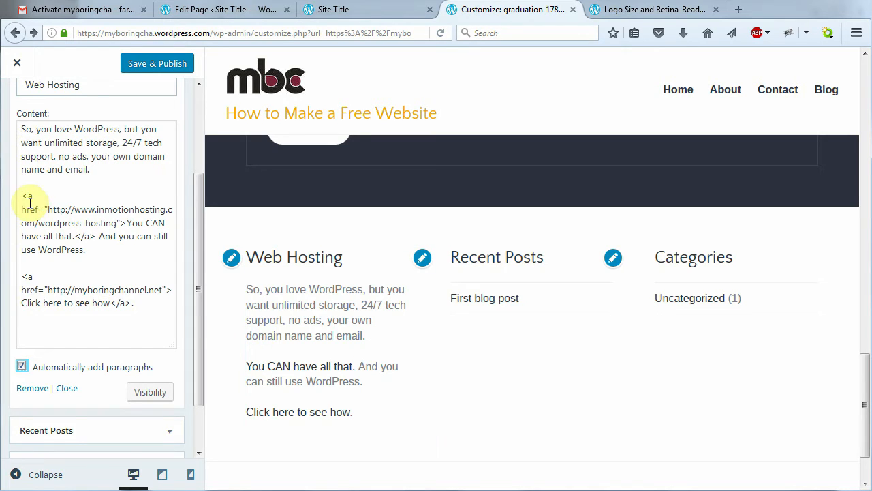
{"action": "left_click_drag", "start_coordinate": [22, 196], "coordinate": [97, 237]}
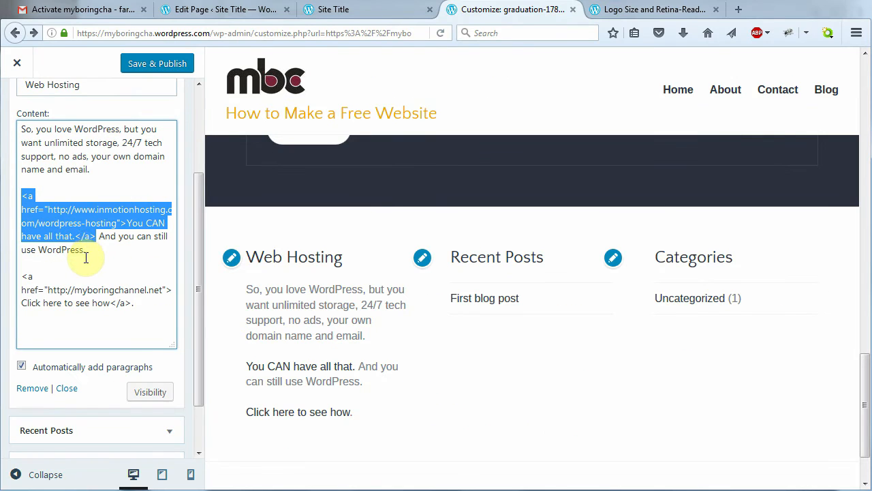
{"action": "left_click", "coordinate": [86, 253]}
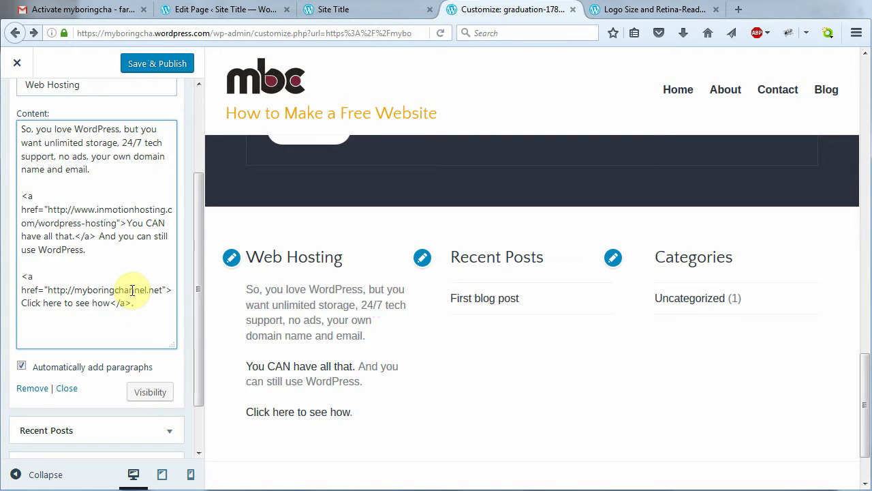
{"action": "left_click", "coordinate": [156, 63]}
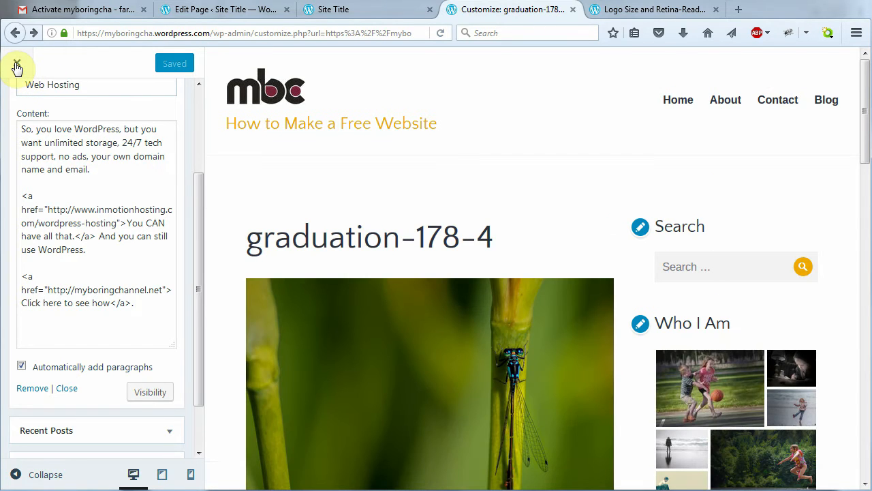
Reopen the Customizer's Static Front Page settings (Home front page, Blog posts page) and preview Home
{"action": "left_click", "coordinate": [17, 62]}
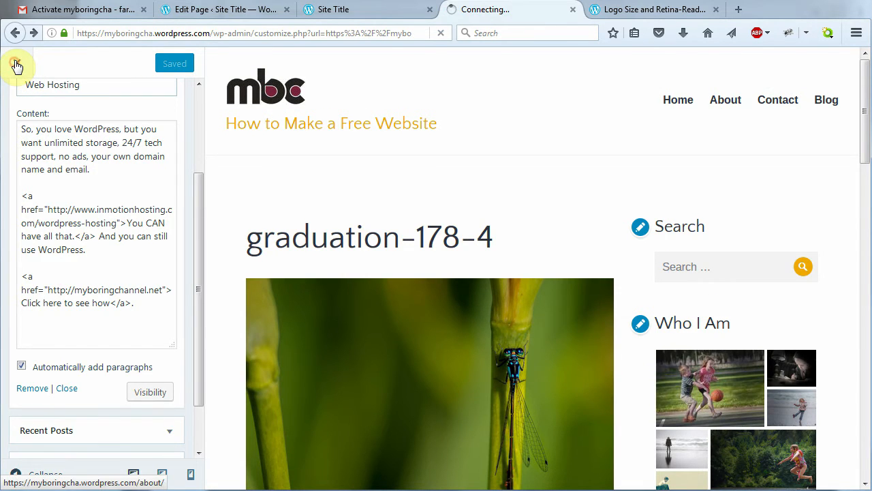
{"action": "scroll", "coordinate": [515, 259], "scroll_direction": "up", "scroll_amount": 5}
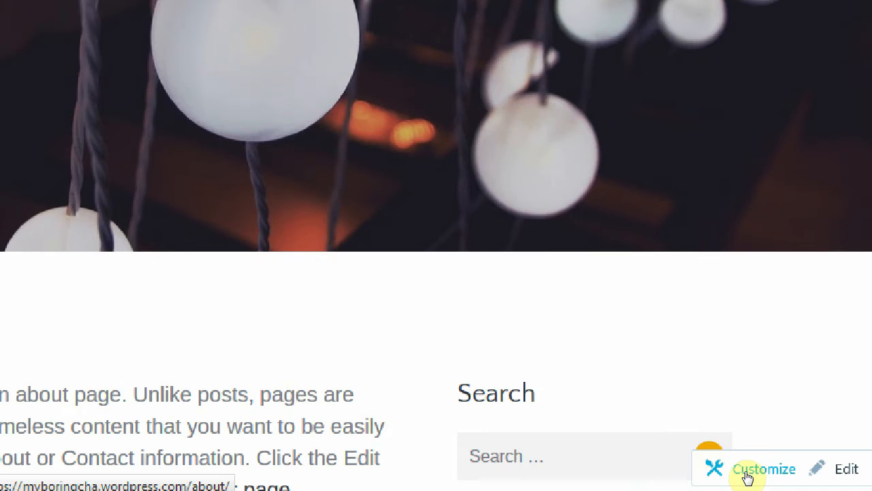
{"action": "left_click", "coordinate": [747, 476]}
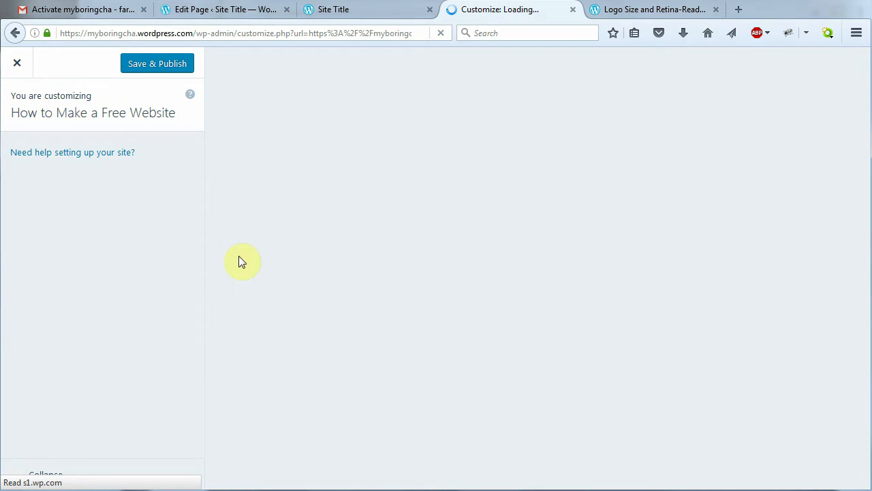
{"action": "scroll", "coordinate": [197, 272], "scroll_direction": "down", "scroll_amount": 2}
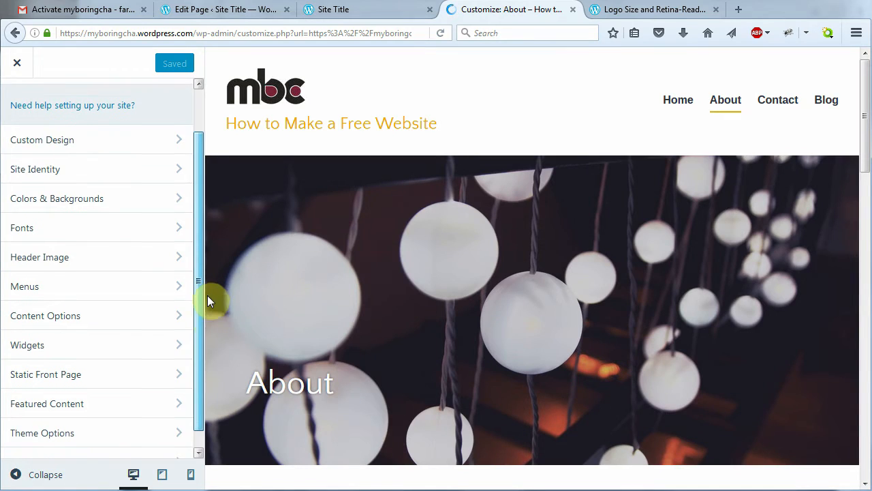
{"action": "left_click", "coordinate": [107, 359]}
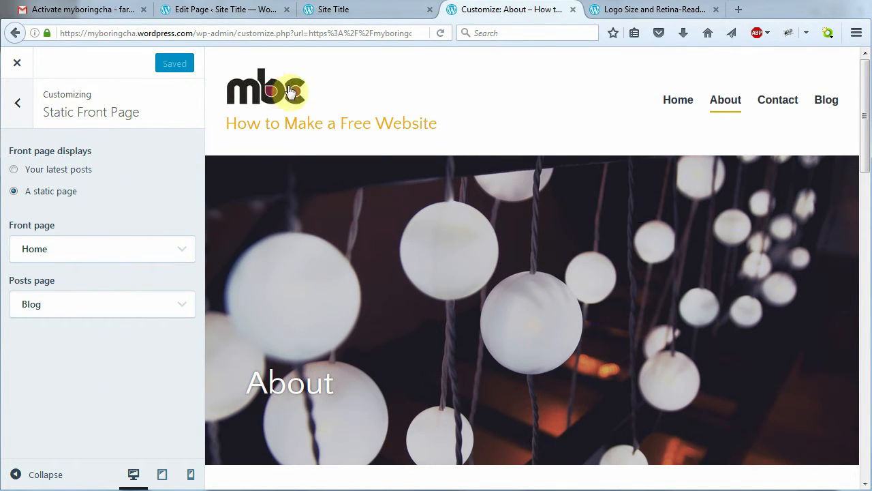
{"action": "left_click", "coordinate": [679, 99]}
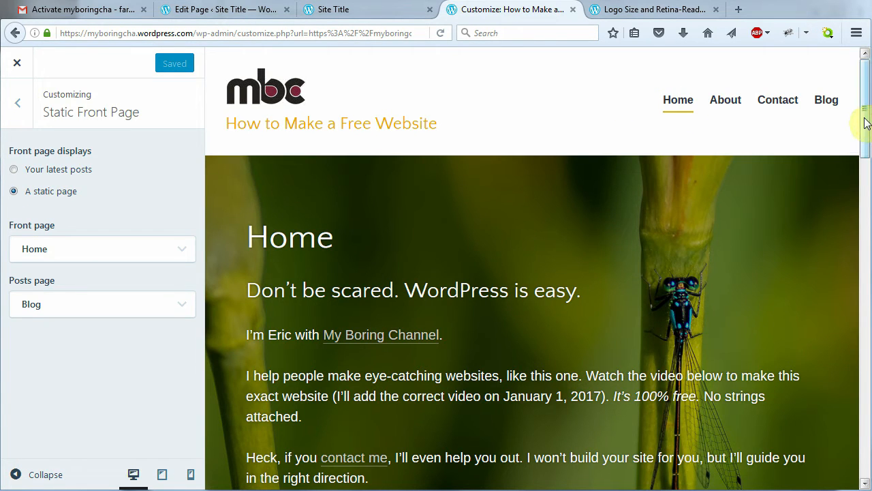
{"action": "left_click_drag", "start_coordinate": [864, 119], "coordinate": [843, 102]}
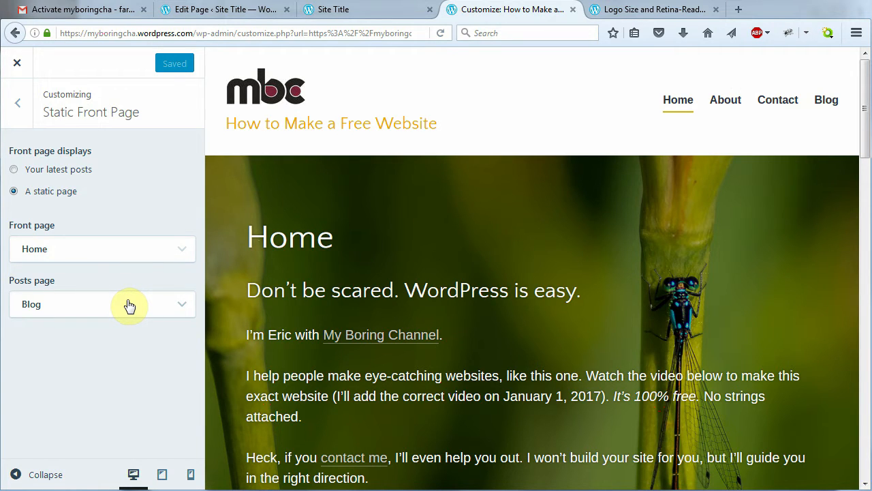
Enter 'blah' as the Featured Content tag name and preview the Blog page
{"action": "left_click", "coordinate": [17, 104]}
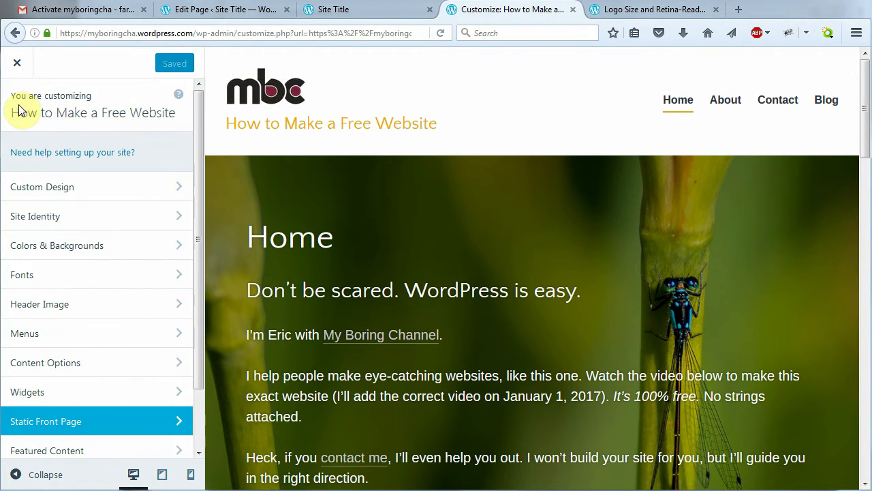
{"action": "left_click_drag", "start_coordinate": [200, 313], "coordinate": [197, 367]}
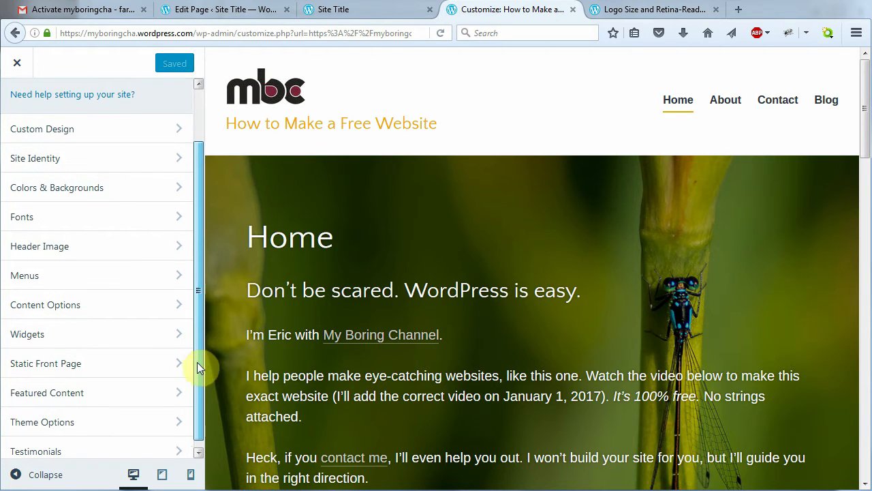
{"action": "left_click", "coordinate": [180, 390]}
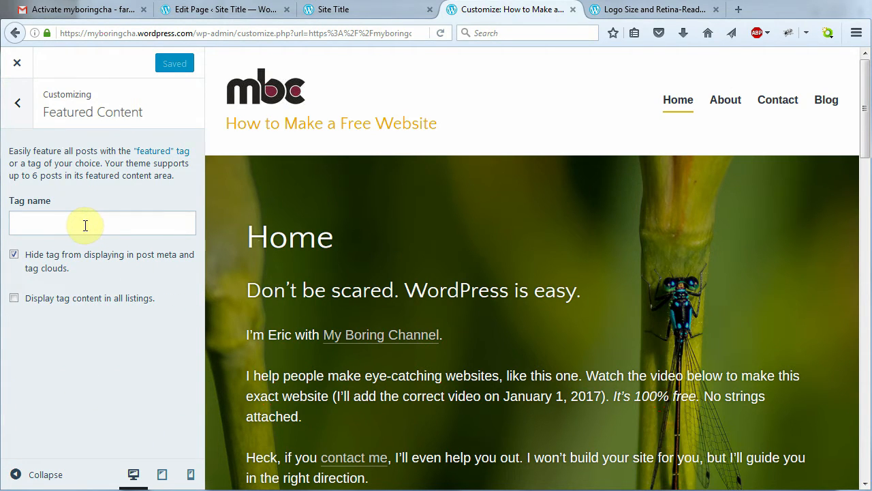
{"action": "left_click", "coordinate": [87, 223]}
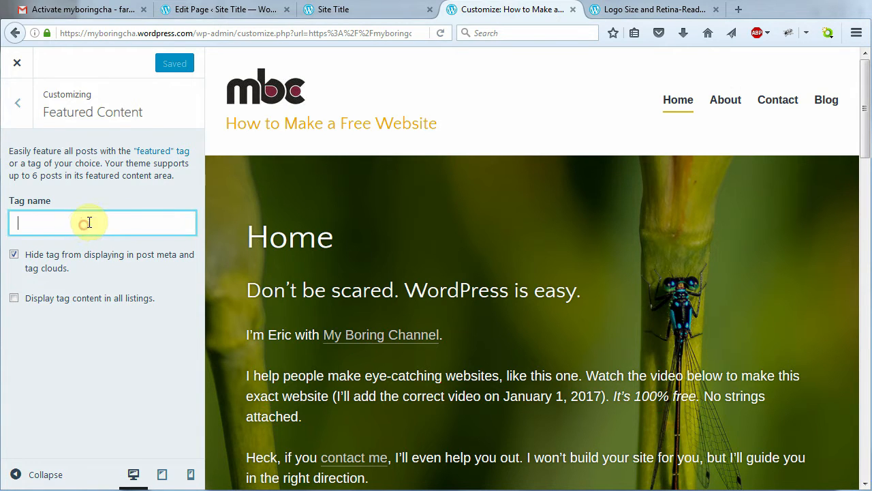
{"action": "type", "text": "blah"}
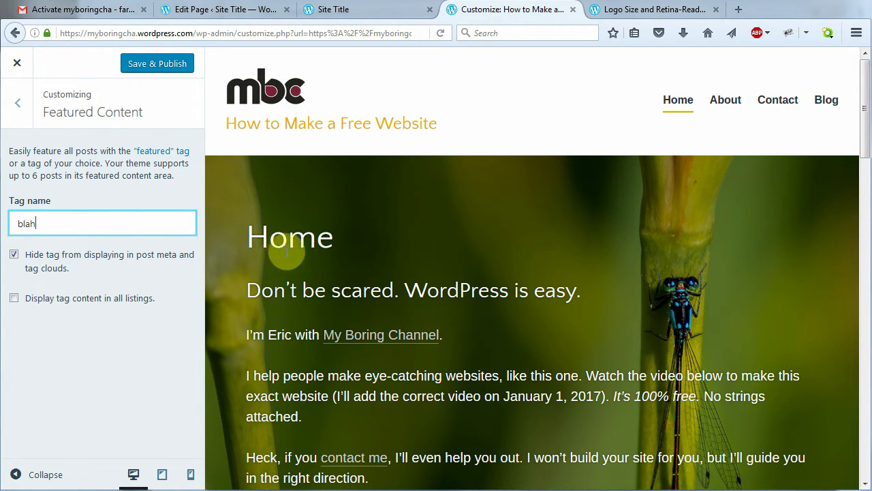
{"action": "left_click", "coordinate": [826, 99]}
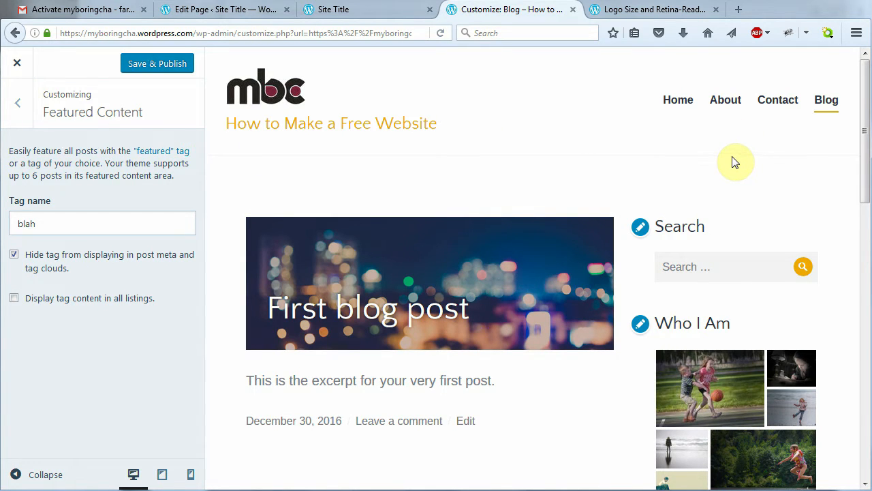
{"action": "key", "text": "alt+Tab"}
{"action": "key", "text": "alt+Tab"}
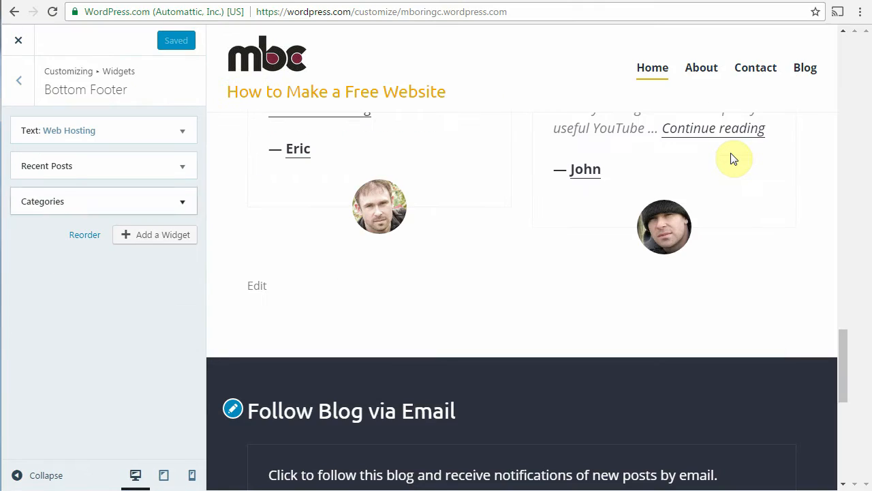
Preview the reference site's Blog page and step its featured-post slider to the second and third posts
{"action": "scroll", "coordinate": [742, 169], "scroll_direction": "up", "scroll_amount": 4}
{"action": "left_click_drag", "start_coordinate": [842, 311], "coordinate": [840, 52]}
{"action": "left_click", "coordinate": [805, 78]}
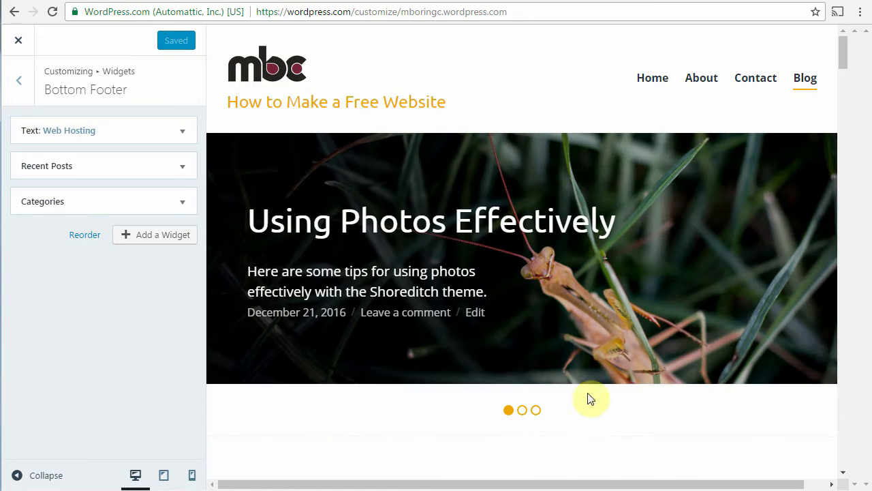
{"action": "left_click", "coordinate": [522, 411]}
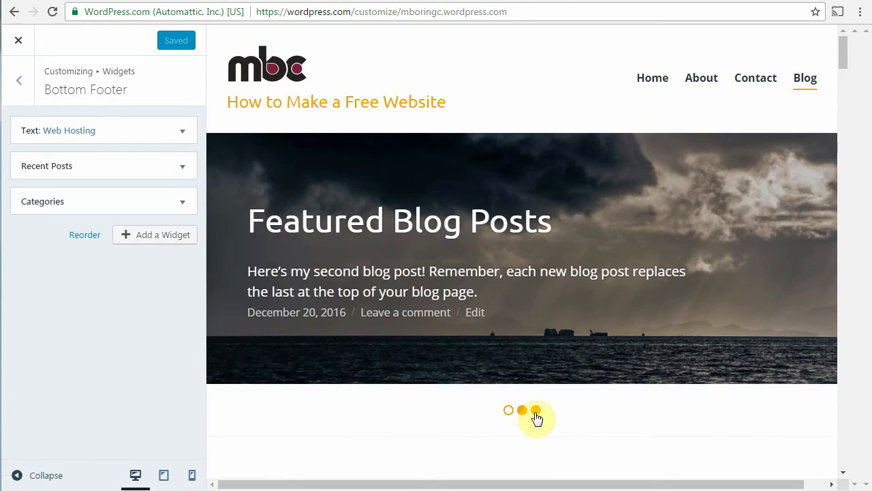
{"action": "left_click", "coordinate": [536, 410]}
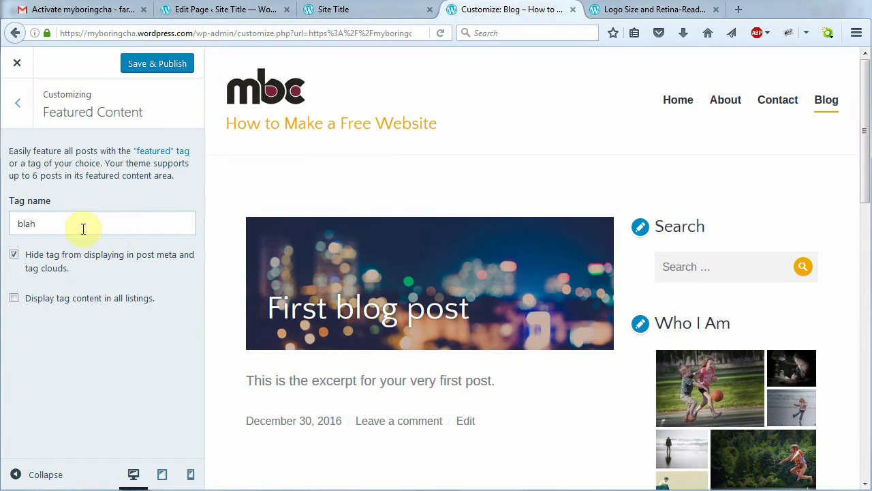
Return to the 'blah' Tag name field and Save & Publish the Featured Content setting
{"action": "left_click", "coordinate": [72, 226]}
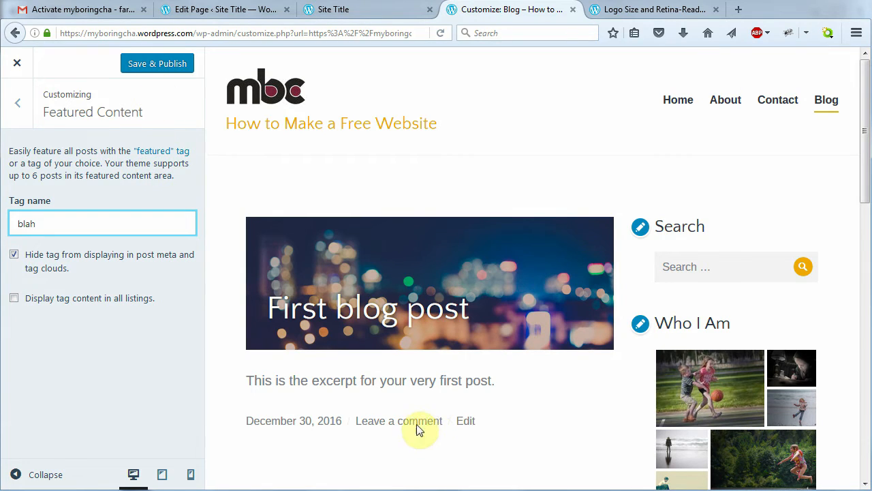
{"action": "left_click", "coordinate": [156, 66]}
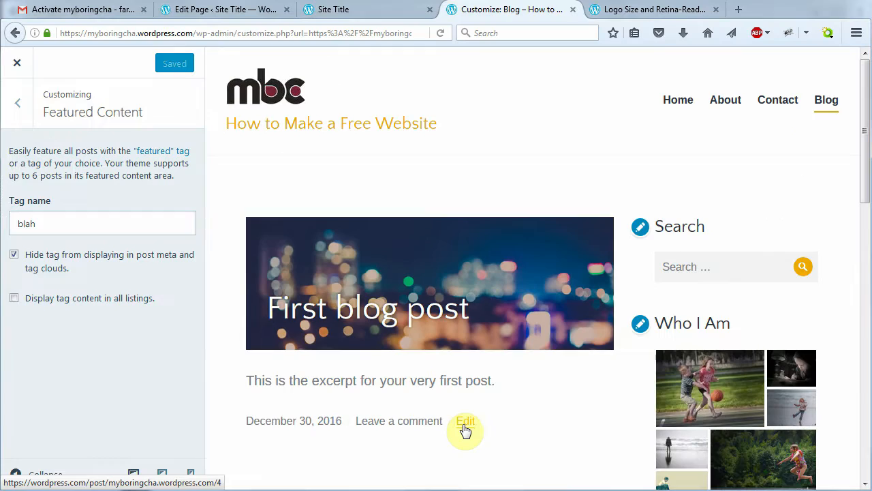
Add the tag 'blah' to First blog post under Categories & Tags and update the post
{"action": "left_click", "coordinate": [466, 423]}
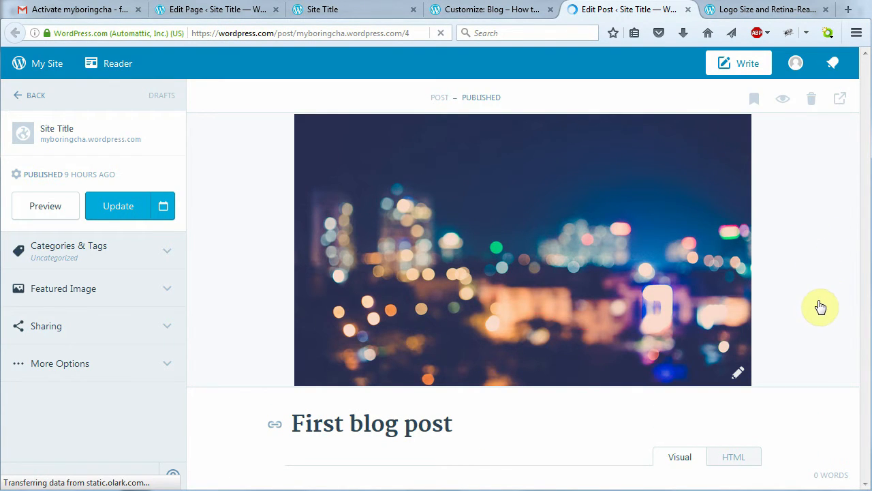
{"action": "left_click_drag", "start_coordinate": [866, 192], "coordinate": [865, 302]}
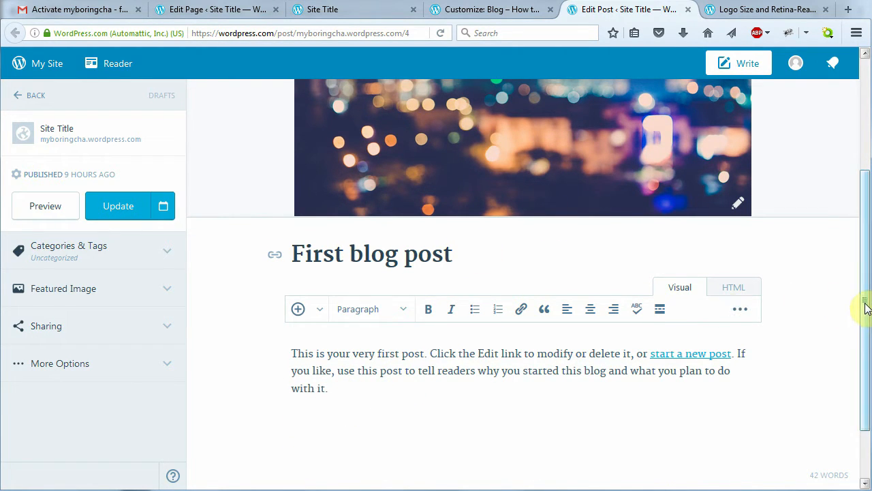
{"action": "left_click_drag", "start_coordinate": [864, 304], "coordinate": [864, 363]}
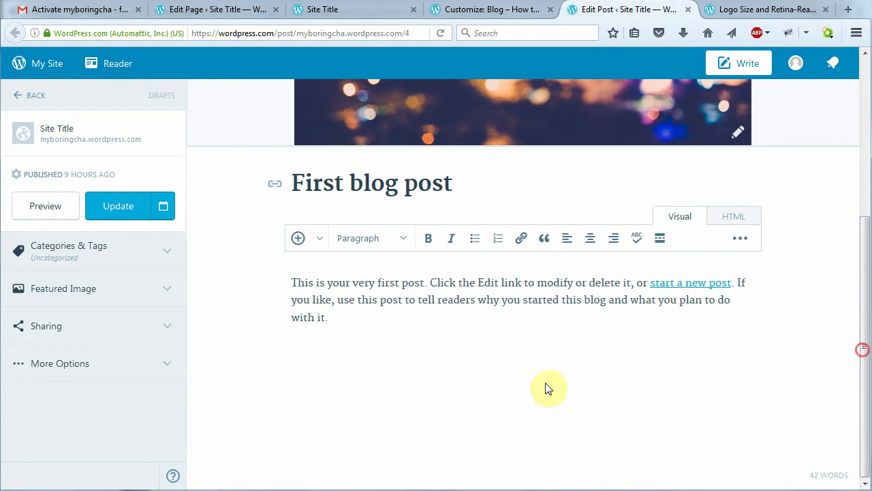
{"action": "left_click", "coordinate": [160, 254]}
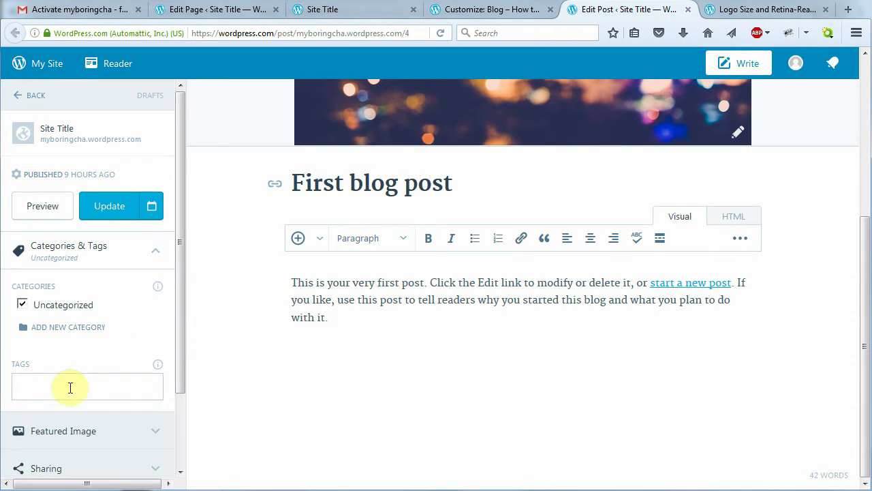
{"action": "left_click", "coordinate": [46, 388]}
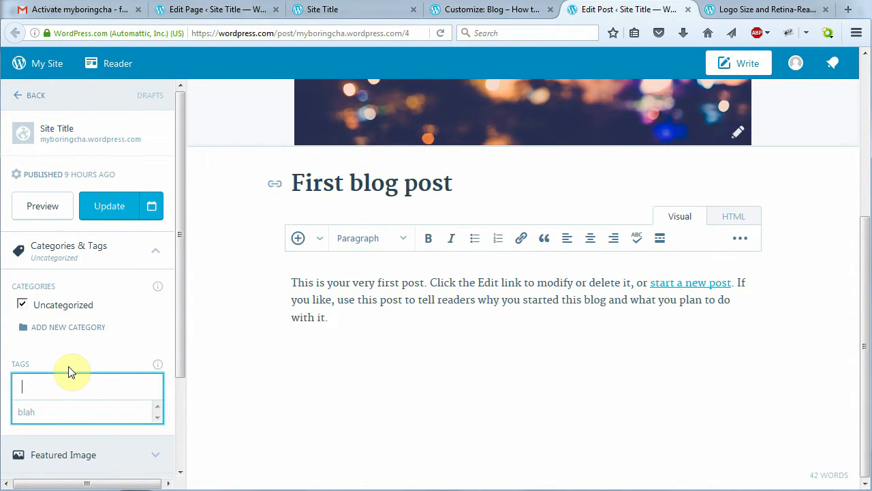
{"action": "type", "text": "blah"}
{"action": "key", "text": "Return"}
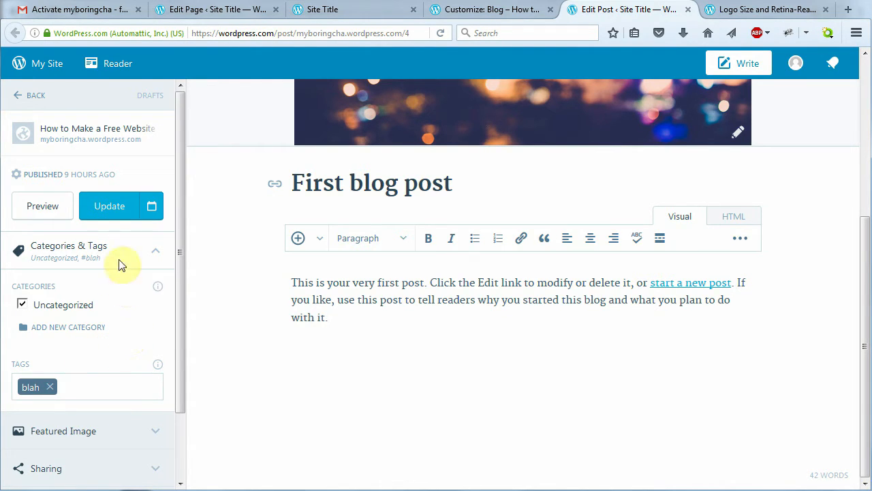
{"action": "left_click", "coordinate": [109, 207]}
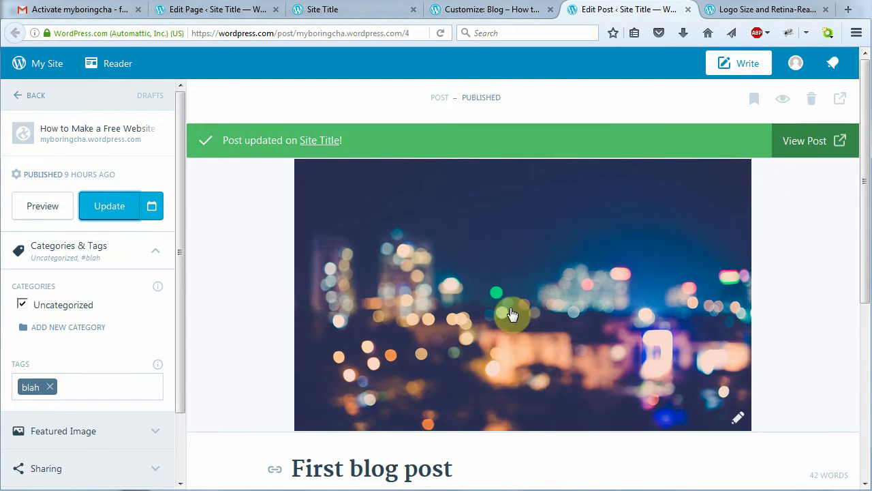
{"action": "left_click_drag", "start_coordinate": [864, 247], "coordinate": [866, 233]}
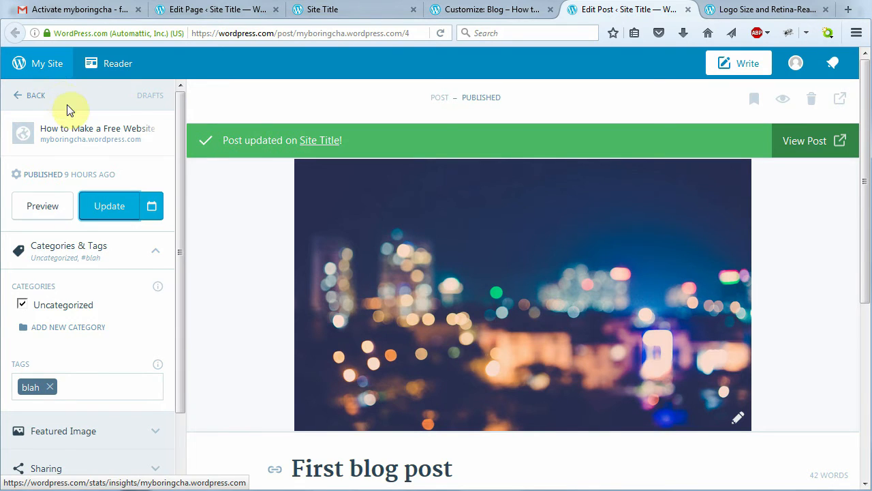
Open the live site's Blog page to see First blog post shown as the featured banner
{"action": "left_click", "coordinate": [74, 136]}
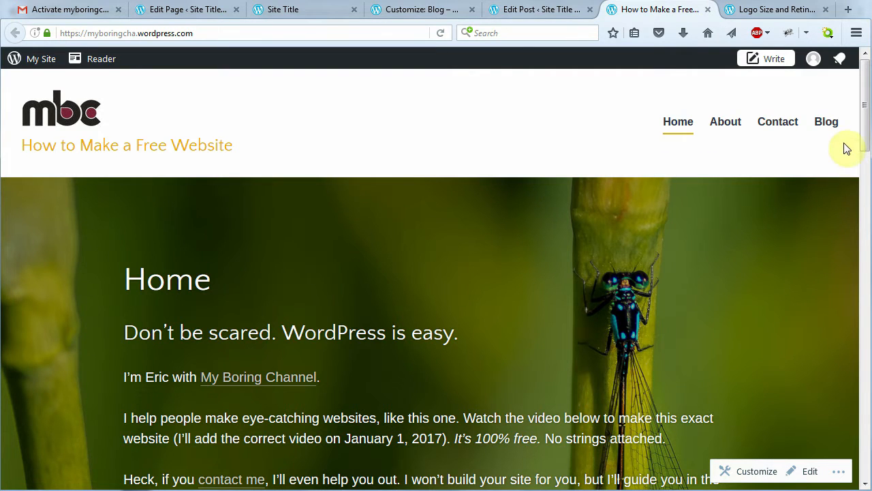
{"action": "left_click", "coordinate": [826, 123]}
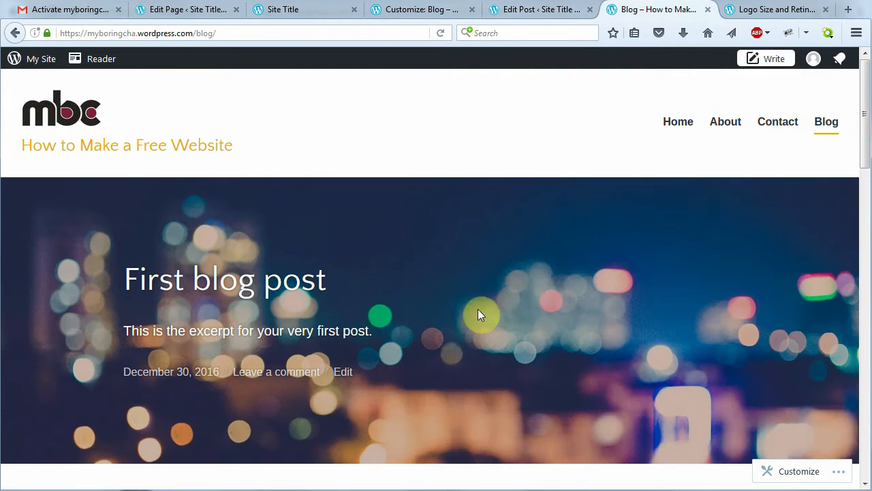
{"action": "mouse_move", "coordinate": [862, 148]}
{"action": "left_mouse_down"}
{"action": "mouse_move", "coordinate": [865, 245]}
{"action": "mouse_move", "coordinate": [866, 162]}
{"action": "left_mouse_up"}
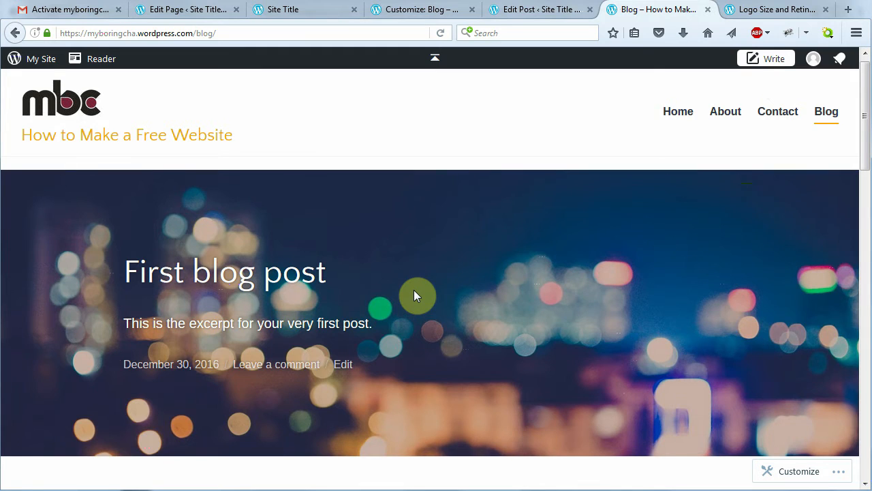
Check Theme Options footer layouts: 1-column top footer and 3-column bottom footer
{"action": "left_click", "coordinate": [799, 473]}
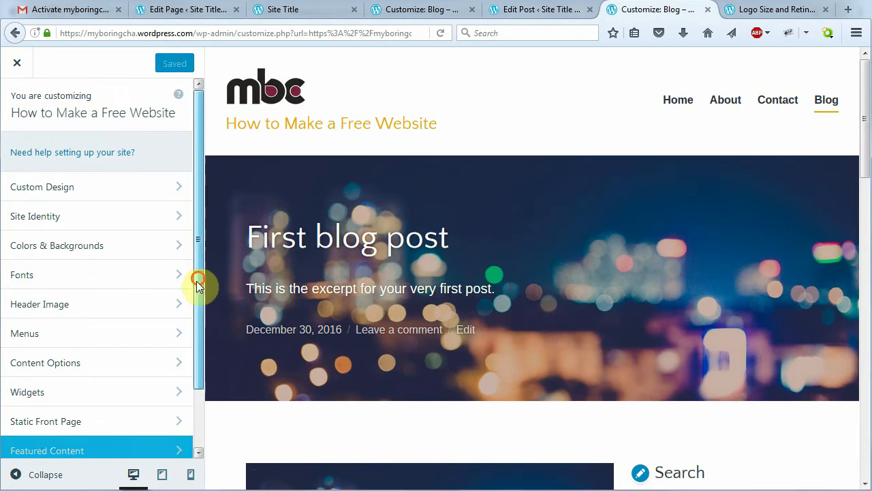
{"action": "left_click_drag", "start_coordinate": [195, 283], "coordinate": [190, 350]}
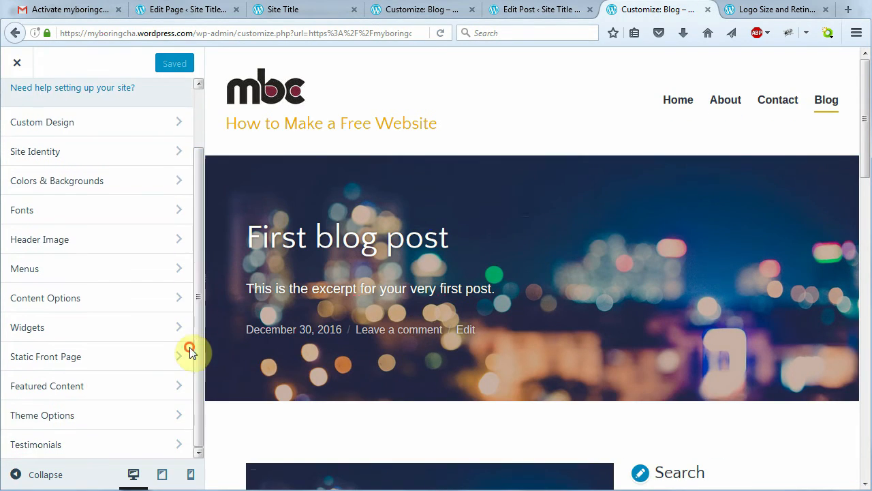
{"action": "left_click", "coordinate": [119, 421]}
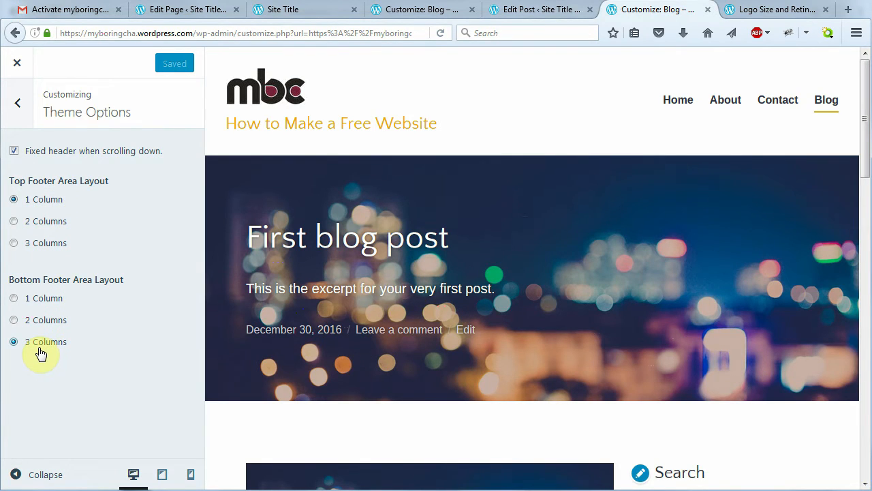
{"action": "left_click_drag", "start_coordinate": [862, 160], "coordinate": [865, 357]}
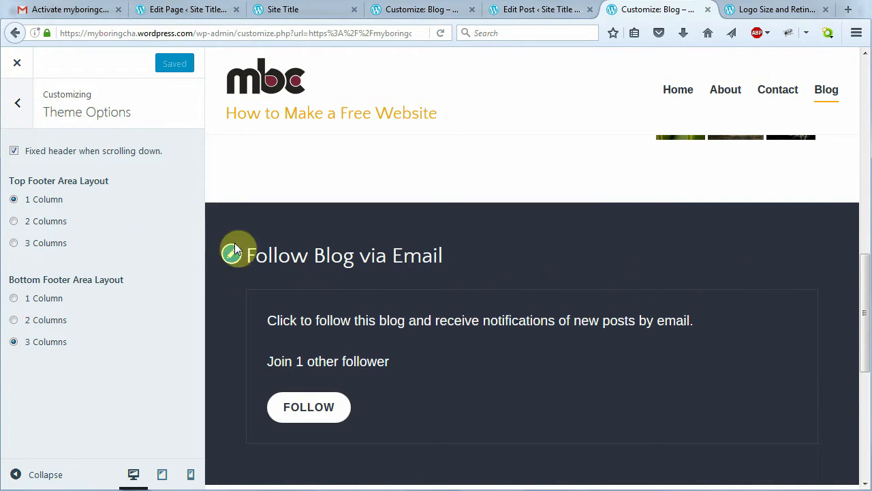
{"action": "left_click", "coordinate": [19, 106]}
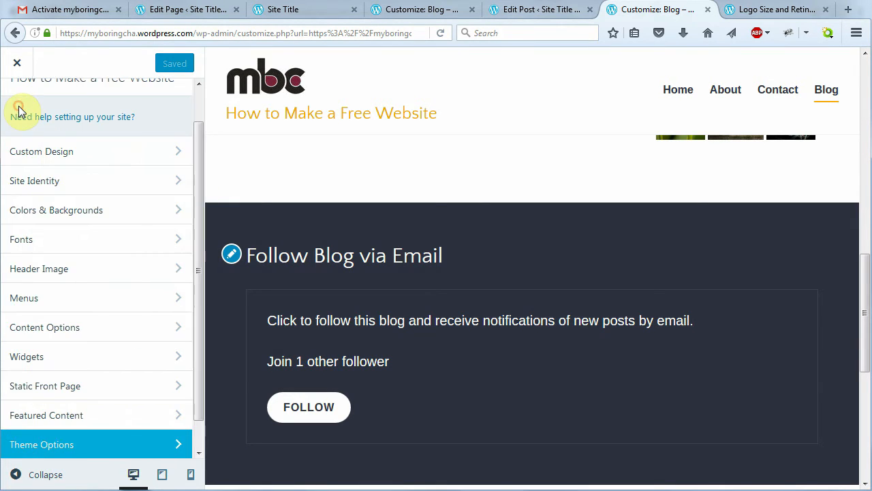
Delete all Testimonials Archive Content text and Save & Publish the Testimonials settings
{"action": "scroll", "coordinate": [203, 298], "scroll_direction": "down", "scroll_amount": 1}
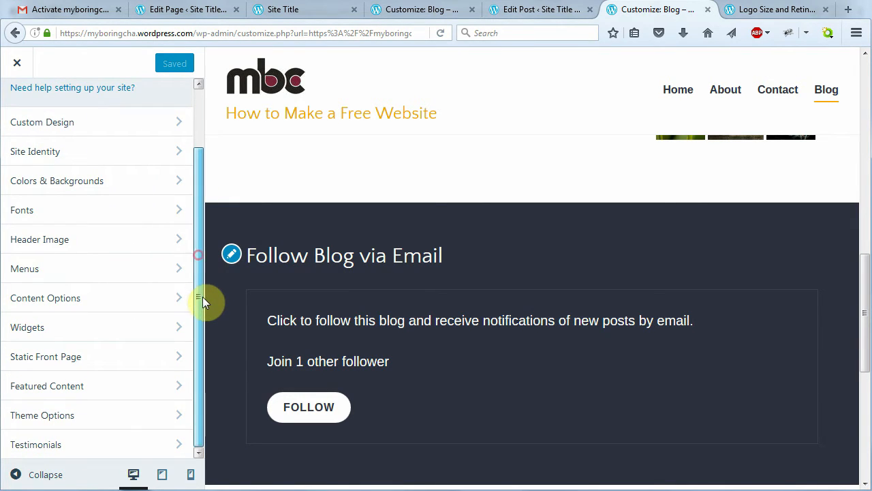
{"action": "left_click", "coordinate": [133, 451]}
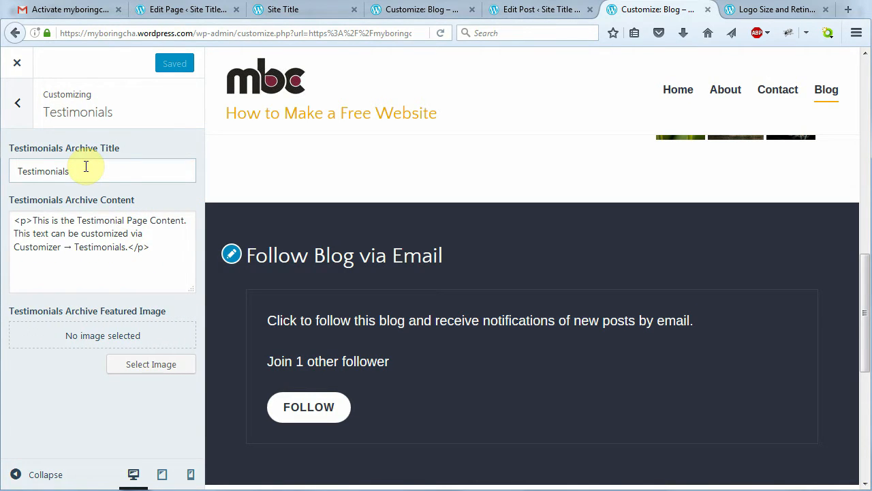
{"action": "left_click", "coordinate": [155, 247]}
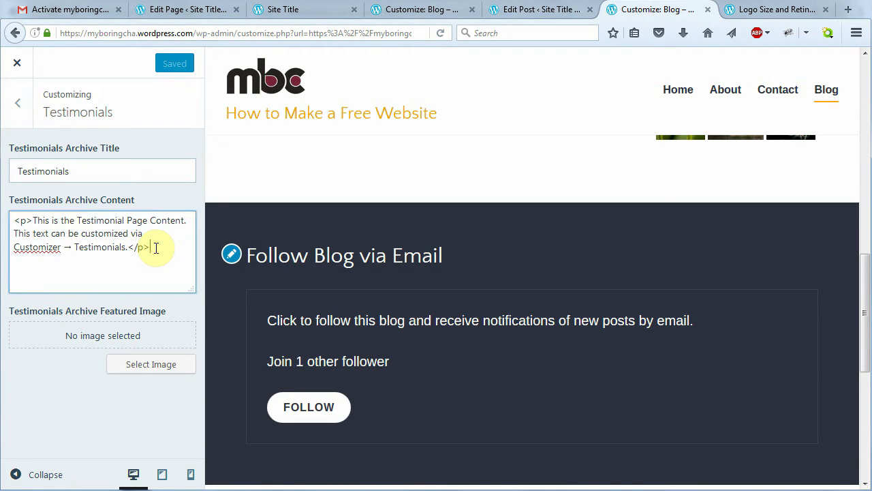
{"action": "left_click_drag", "start_coordinate": [156, 248], "coordinate": [4, 213]}
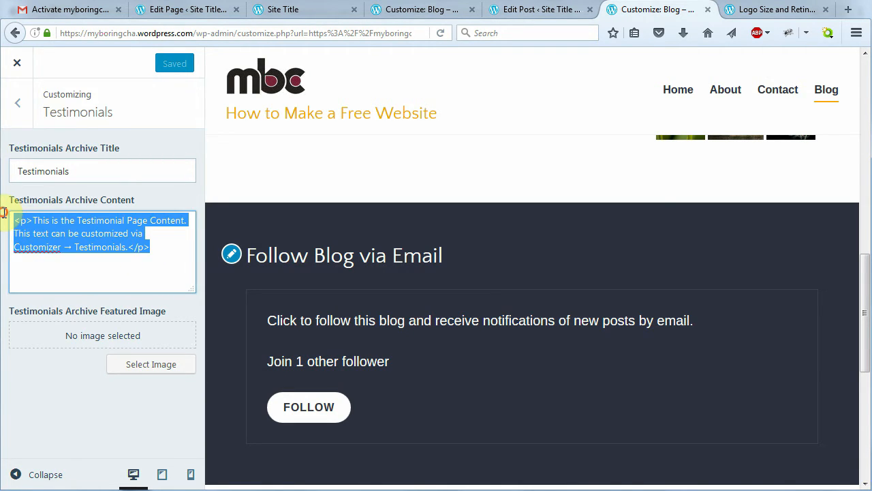
{"action": "key", "text": "BackSpace"}
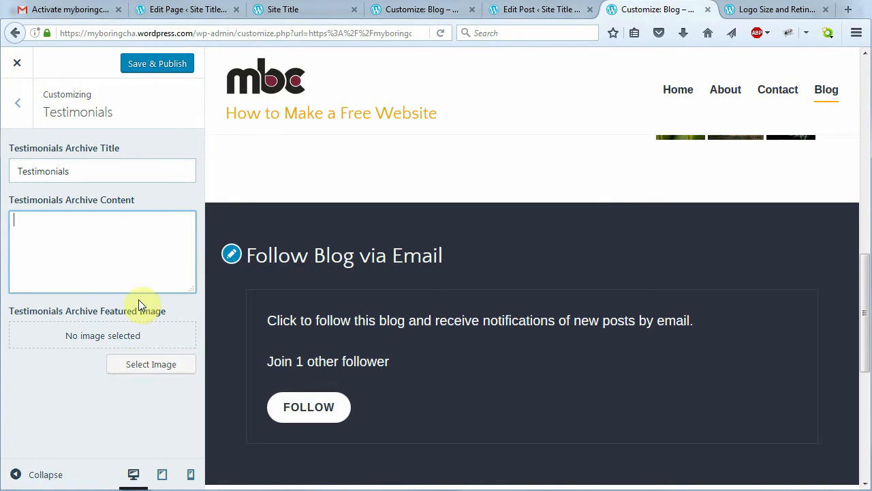
{"action": "left_click", "coordinate": [154, 67]}
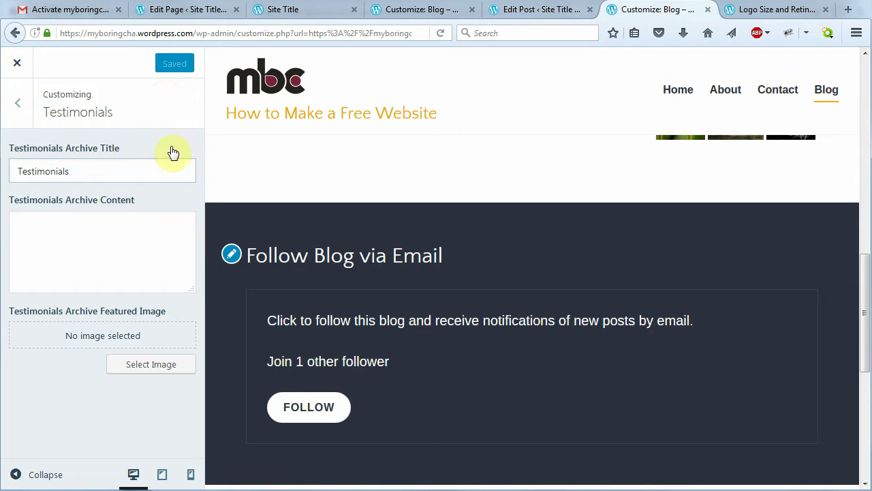
{"action": "left_click", "coordinate": [17, 103]}
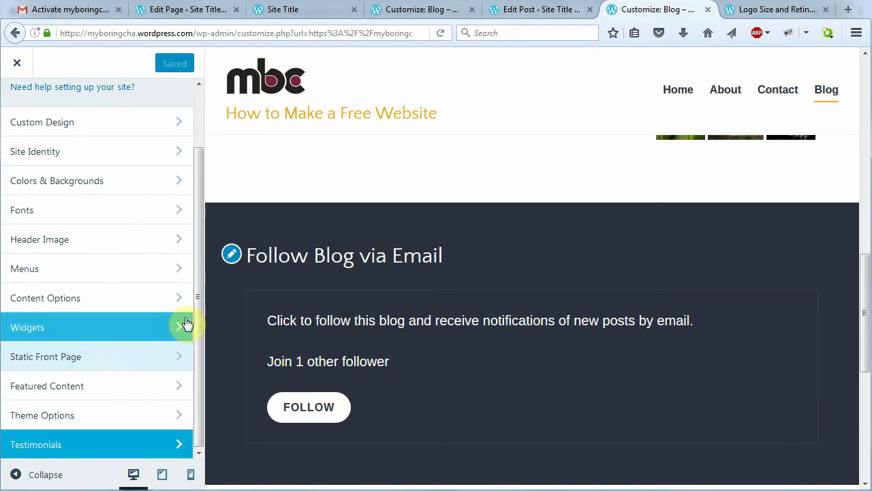
Show the Home page in the customizer preview and scroll through its panels
{"action": "left_click_drag", "start_coordinate": [197, 299], "coordinate": [199, 228]}
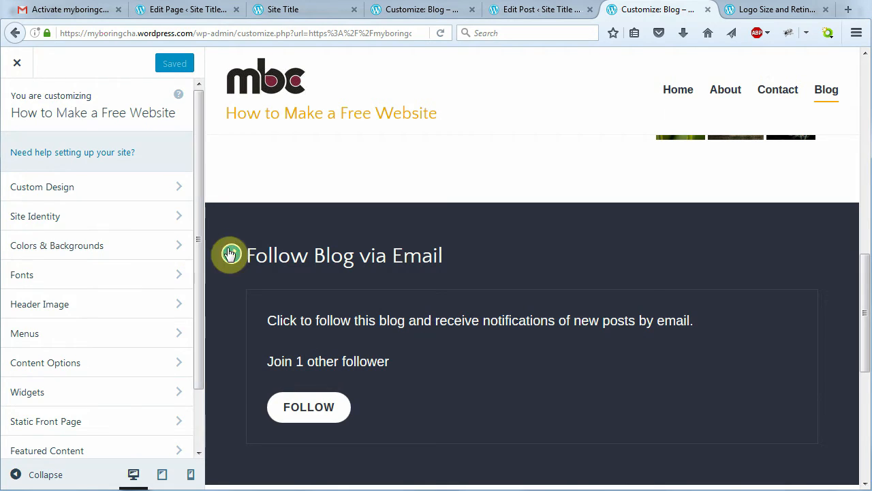
{"action": "left_click", "coordinate": [678, 95]}
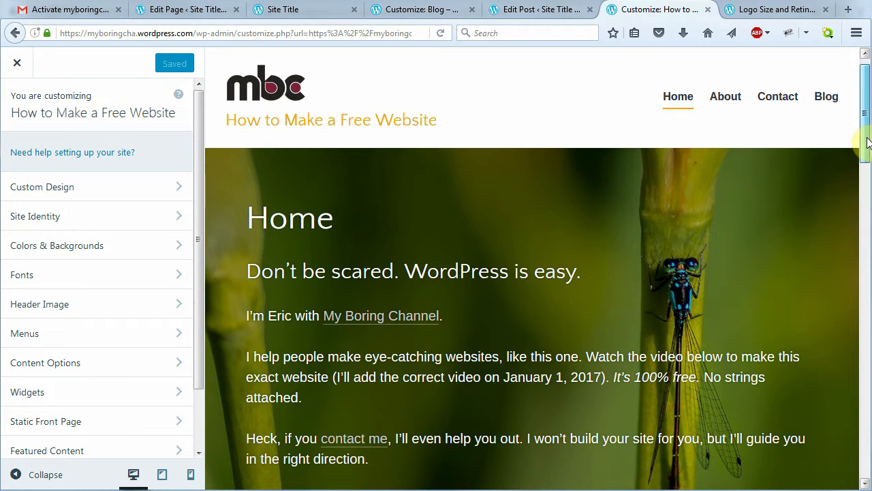
{"action": "left_click_drag", "start_coordinate": [866, 132], "coordinate": [866, 265]}
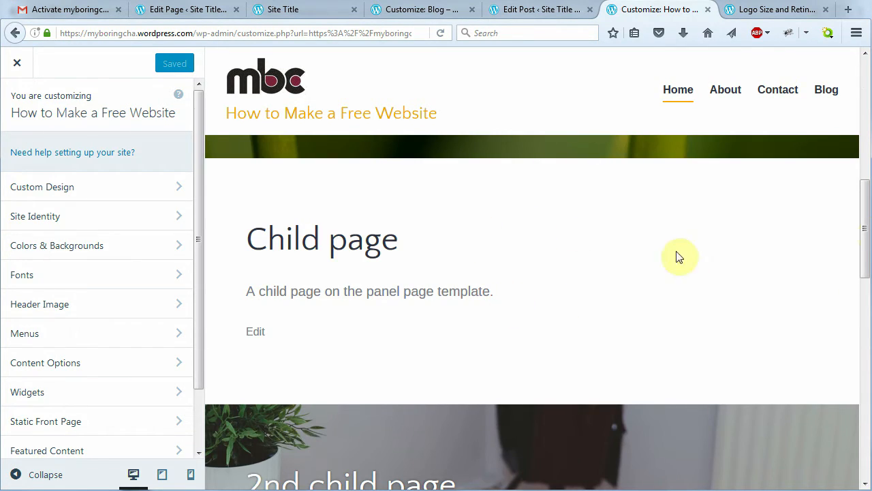
{"action": "left_click_drag", "start_coordinate": [863, 232], "coordinate": [865, 353]}
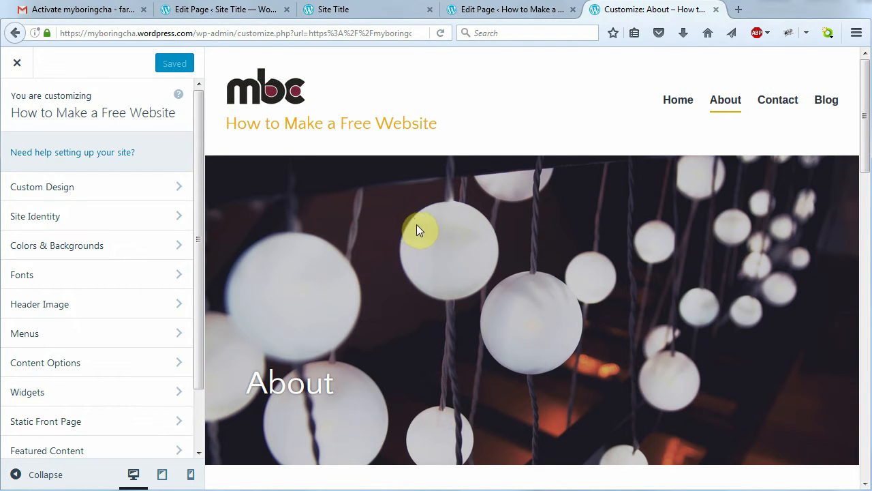
Reload Home in the preview, scroll its panel sections again, then close the customizer
{"action": "left_click", "coordinate": [673, 102]}
{"action": "scroll", "coordinate": [741, 274], "scroll_direction": "down", "scroll_amount": 5}
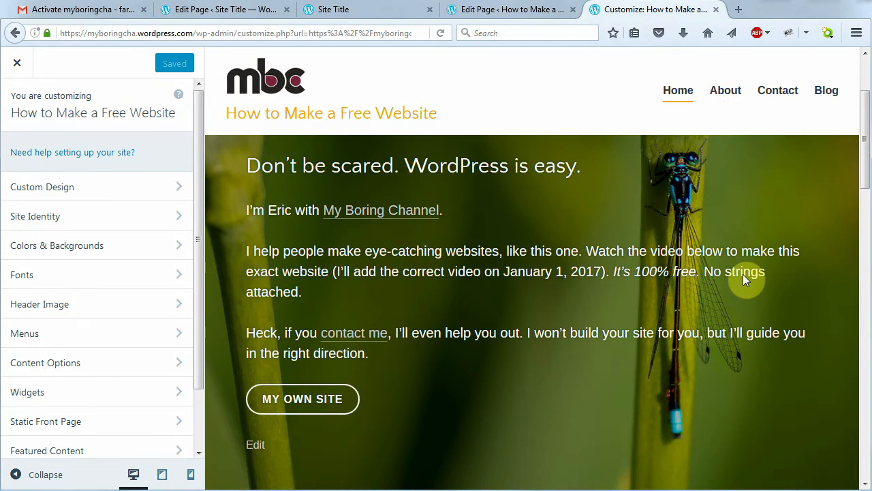
{"action": "scroll", "coordinate": [766, 286], "scroll_direction": "down", "scroll_amount": 1}
{"action": "left_click_drag", "start_coordinate": [866, 191], "coordinate": [867, 234]}
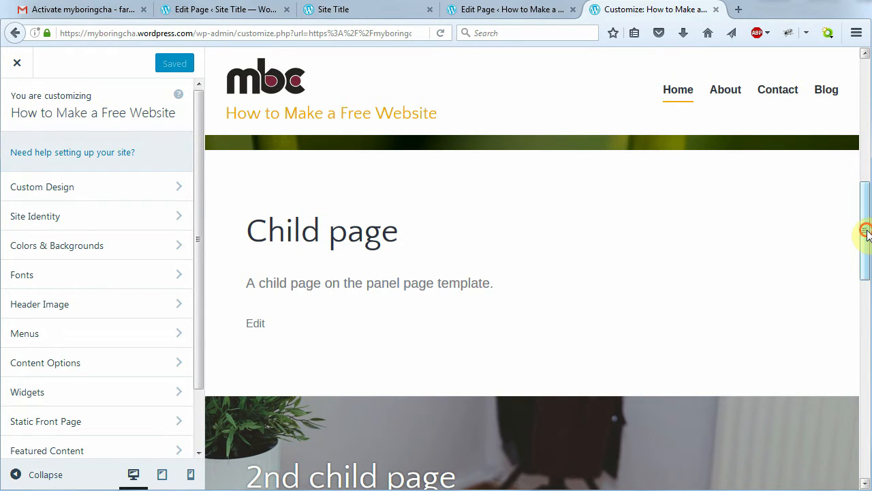
{"action": "left_click_drag", "start_coordinate": [865, 234], "coordinate": [852, 300]}
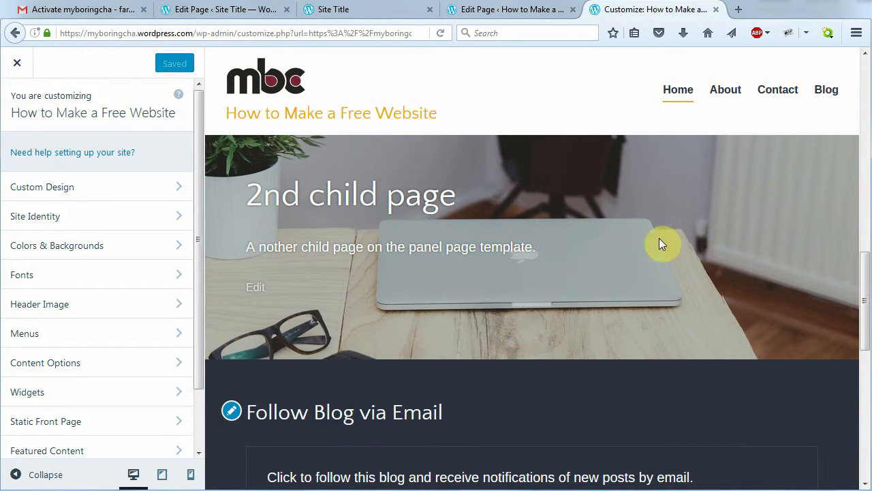
{"action": "left_click_drag", "start_coordinate": [865, 314], "coordinate": [858, 391]}
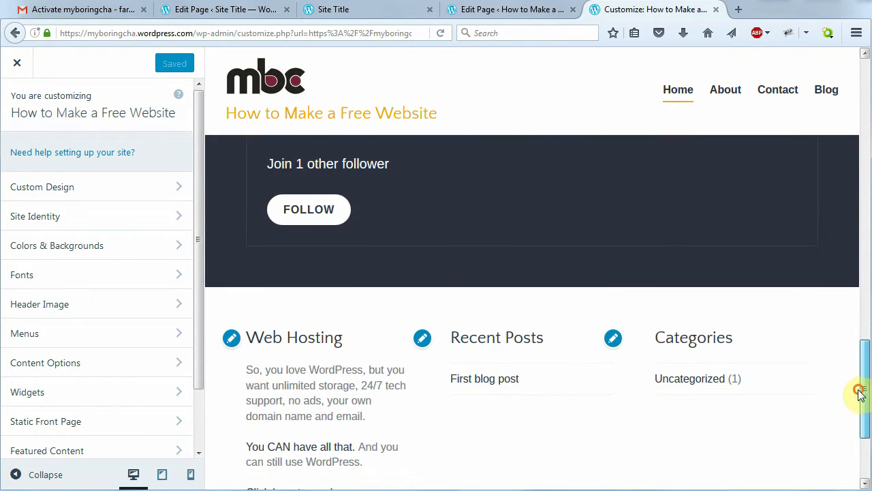
{"action": "scroll", "coordinate": [392, 163], "scroll_direction": "up", "scroll_amount": 10}
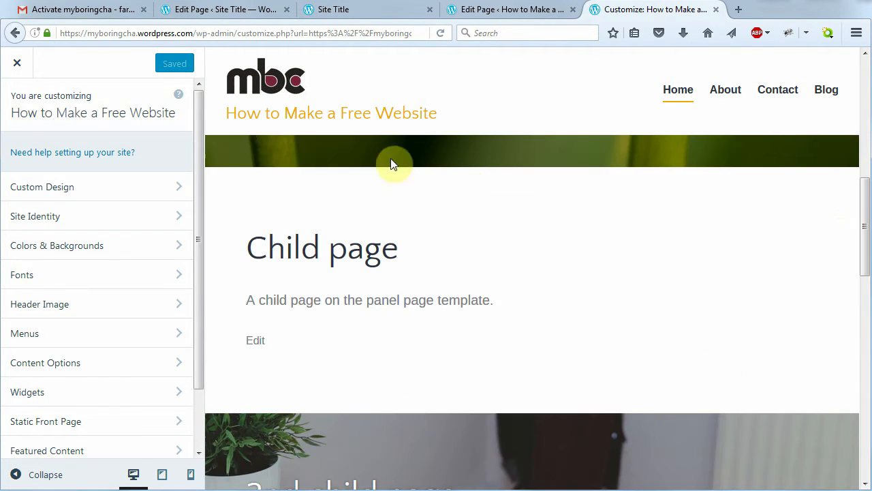
{"action": "left_click", "coordinate": [17, 63]}
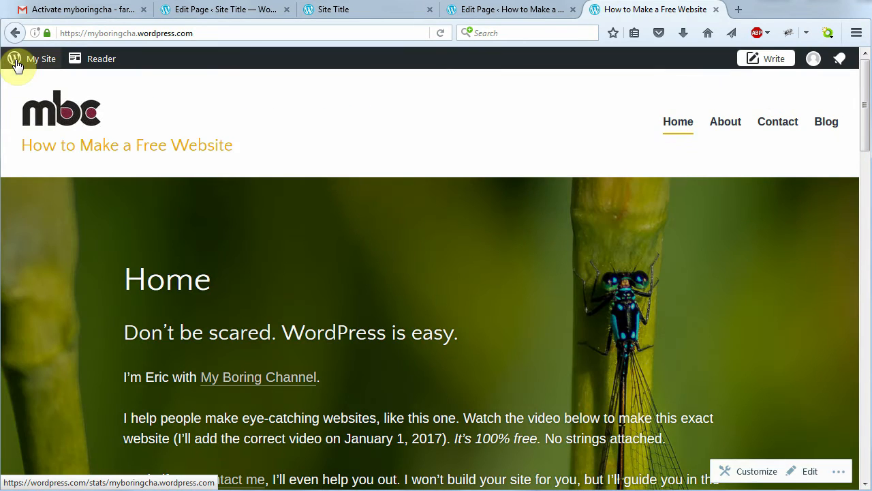
Open the Home page from the site's Pages list in the page editor
{"action": "left_click", "coordinate": [36, 61]}
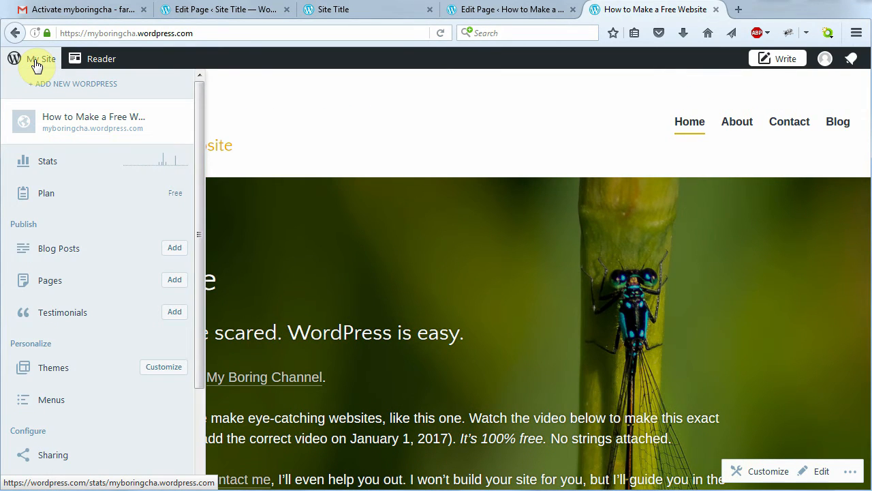
{"action": "left_click", "coordinate": [100, 285]}
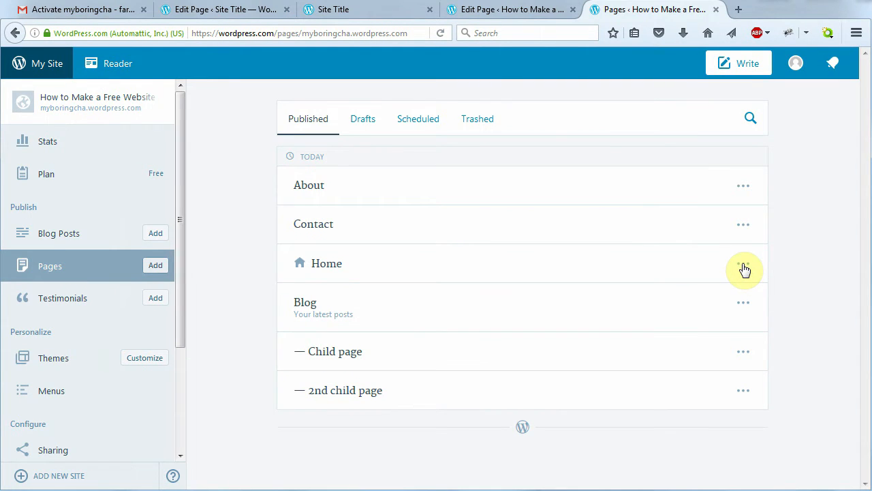
{"action": "left_click", "coordinate": [743, 266]}
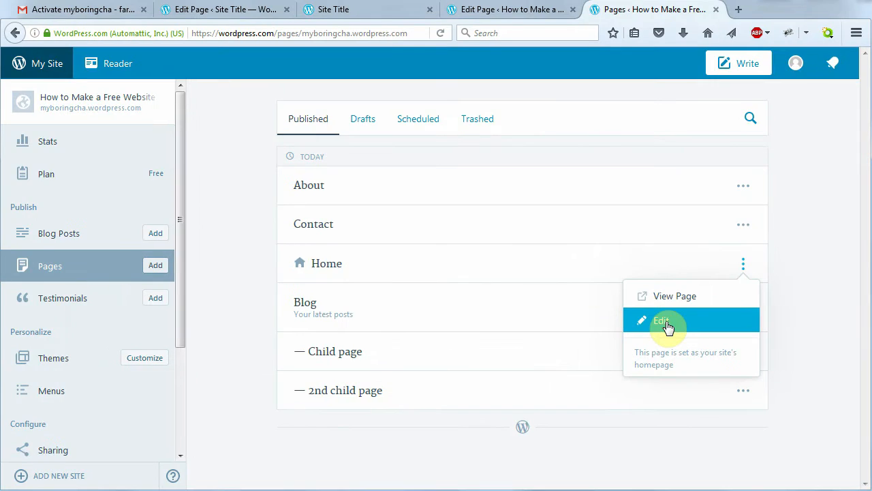
{"action": "left_click", "coordinate": [662, 323]}
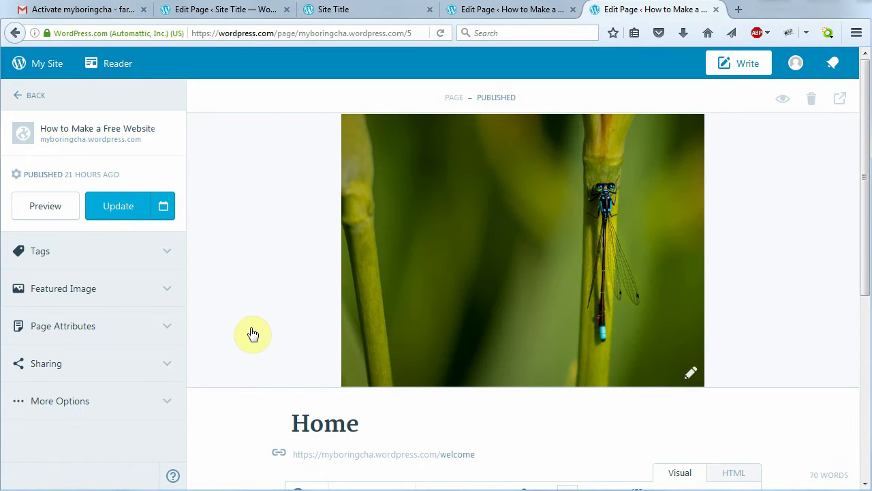
Keep Panel Page Template selected in Home's Page Attributes, then collapse the attributes
{"action": "left_click", "coordinate": [165, 330]}
{"action": "left_click_drag", "start_coordinate": [182, 307], "coordinate": [185, 397]}
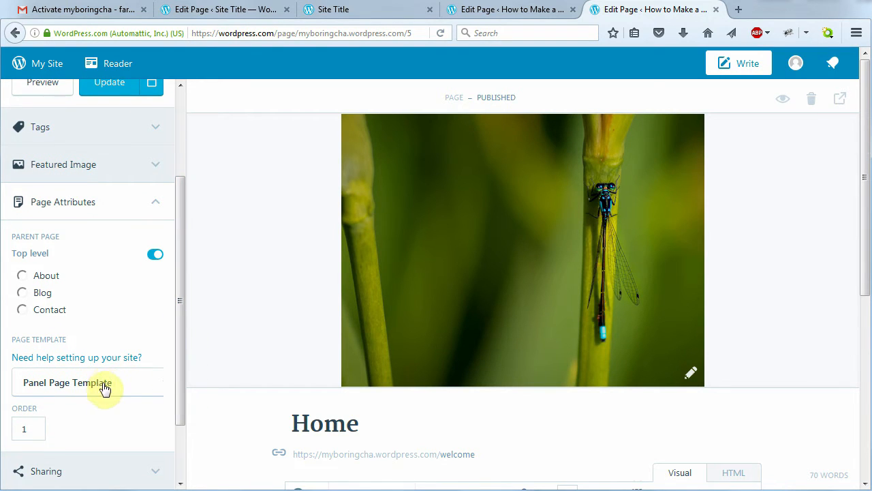
{"action": "left_click", "coordinate": [130, 386]}
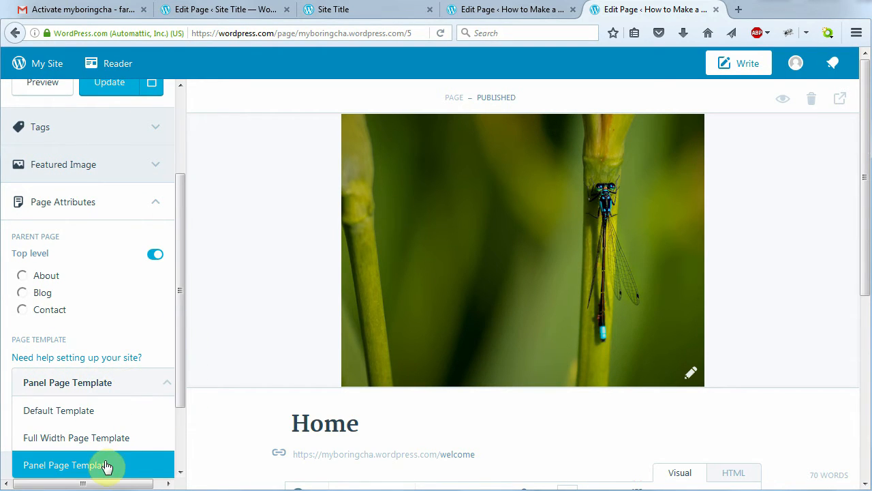
{"action": "left_click_drag", "start_coordinate": [185, 382], "coordinate": [188, 409]}
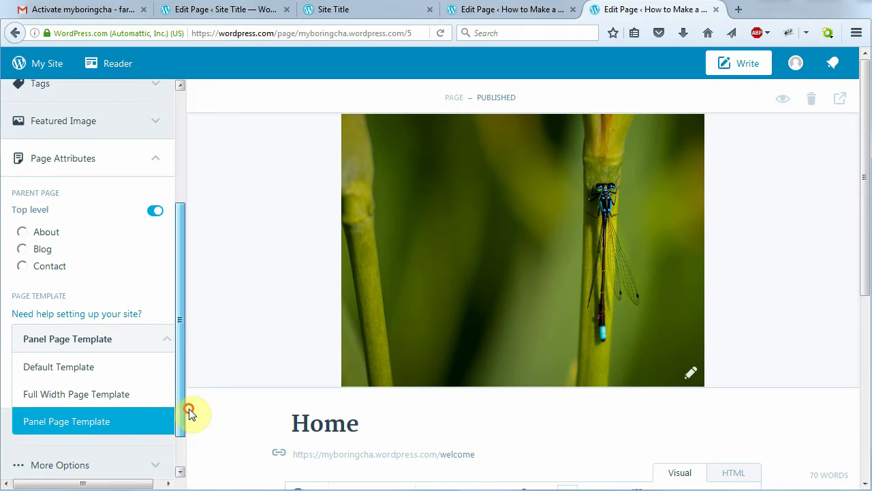
{"action": "left_click", "coordinate": [122, 424]}
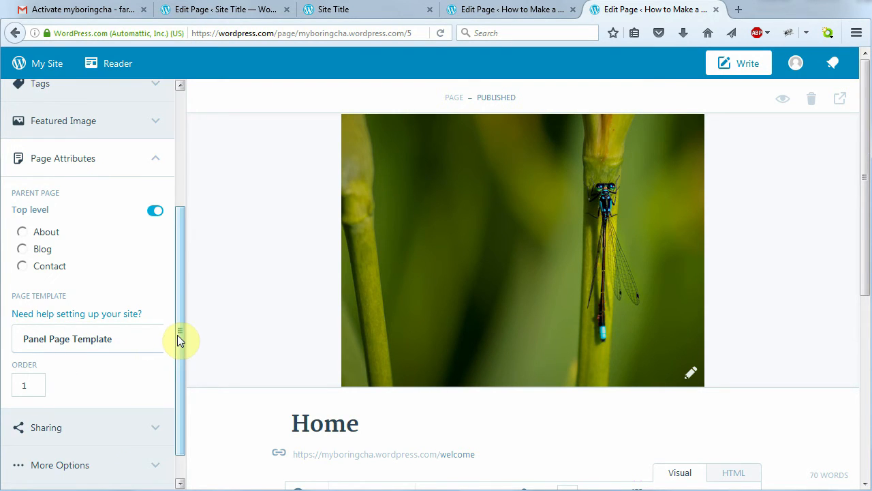
{"action": "left_click_drag", "start_coordinate": [177, 334], "coordinate": [178, 311]}
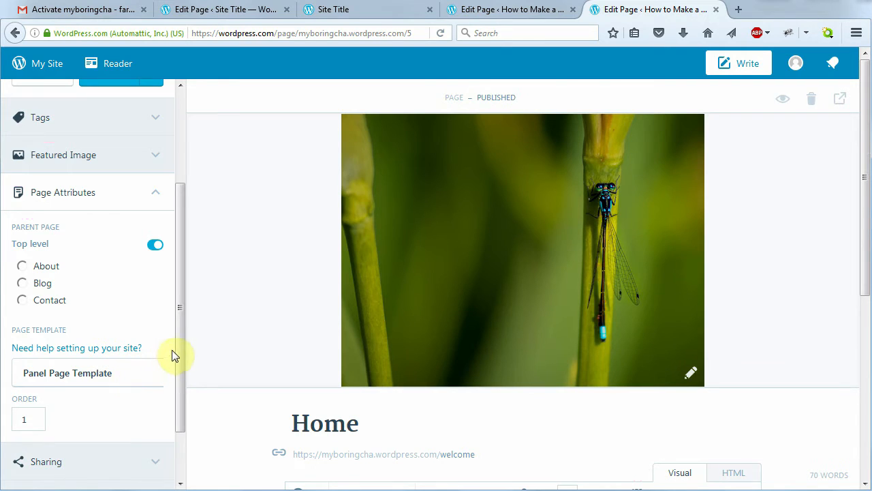
{"action": "left_click_drag", "start_coordinate": [181, 348], "coordinate": [180, 252]}
{"action": "left_click", "coordinate": [158, 303]}
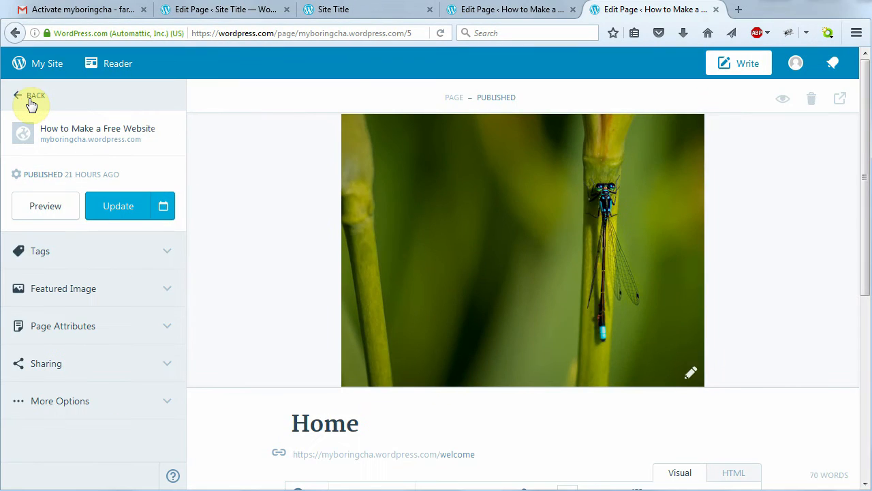
Return to the Pages list and open Child page in the editor
{"action": "left_click", "coordinate": [29, 97]}
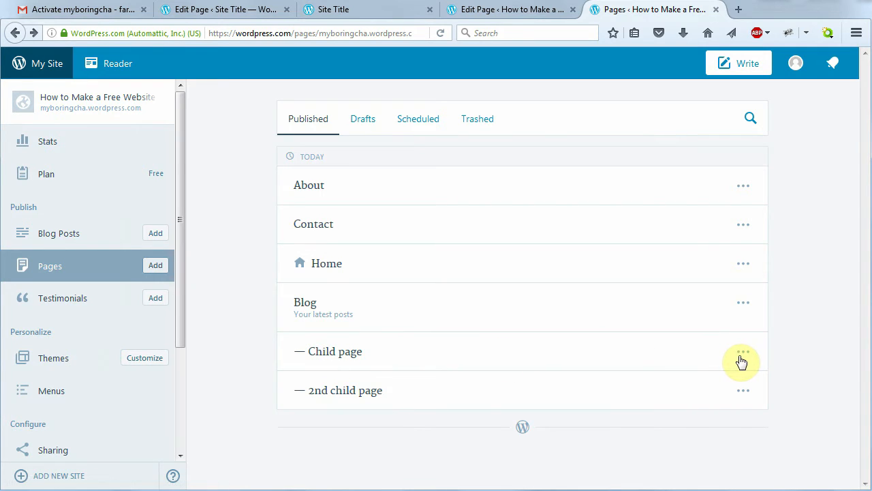
{"action": "left_click", "coordinate": [742, 357]}
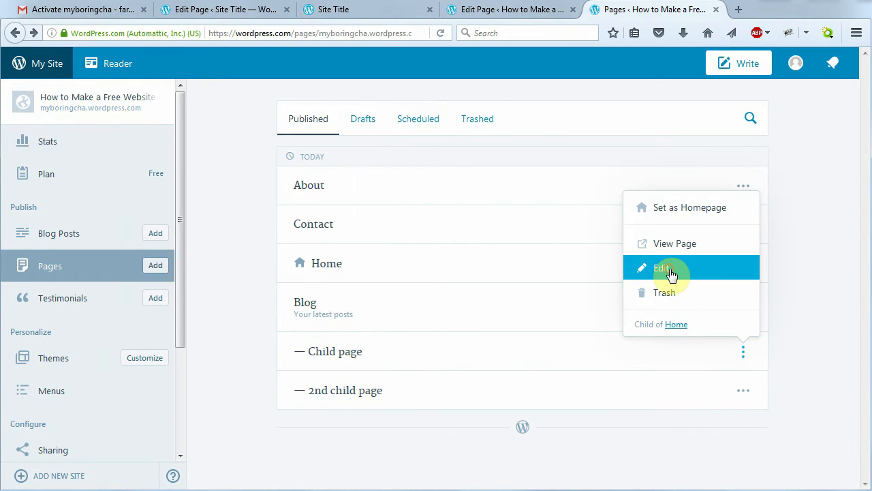
{"action": "left_click", "coordinate": [661, 268]}
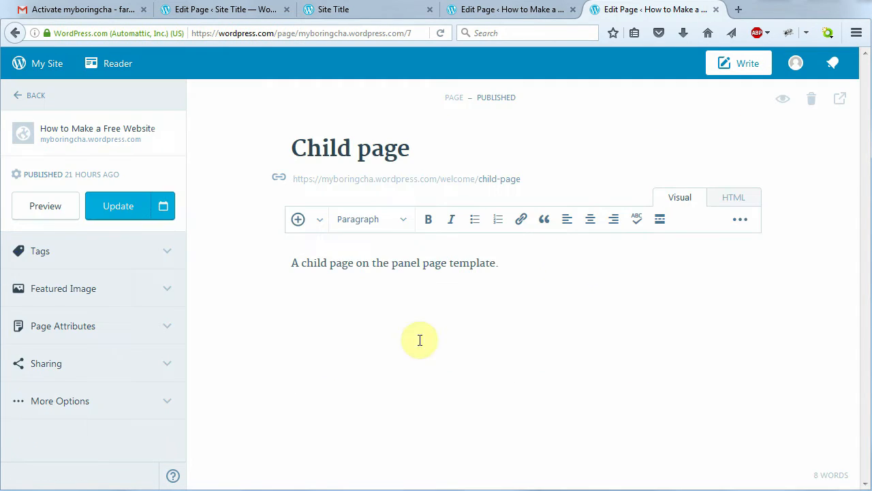
Check Child page's Page Attributes show Home as parent, then go back to Pages
{"action": "left_click", "coordinate": [167, 327]}
{"action": "left_click_drag", "start_coordinate": [181, 316], "coordinate": [171, 406]}
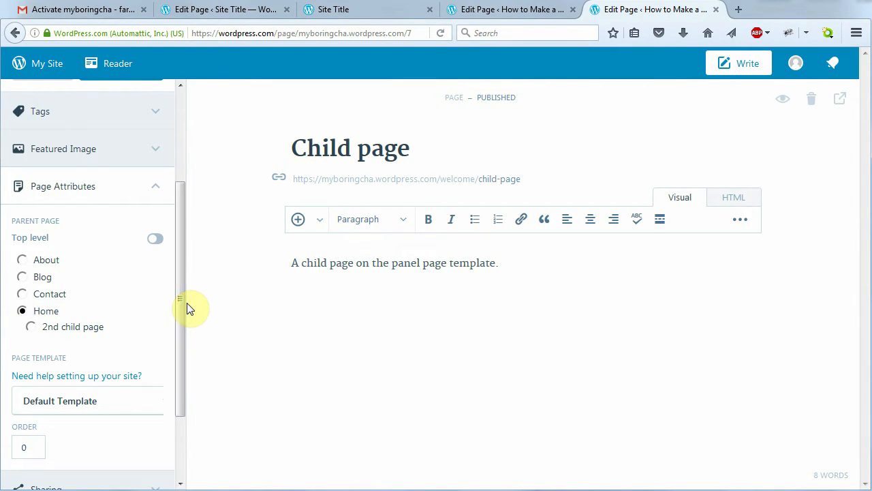
{"action": "left_click", "coordinate": [156, 186]}
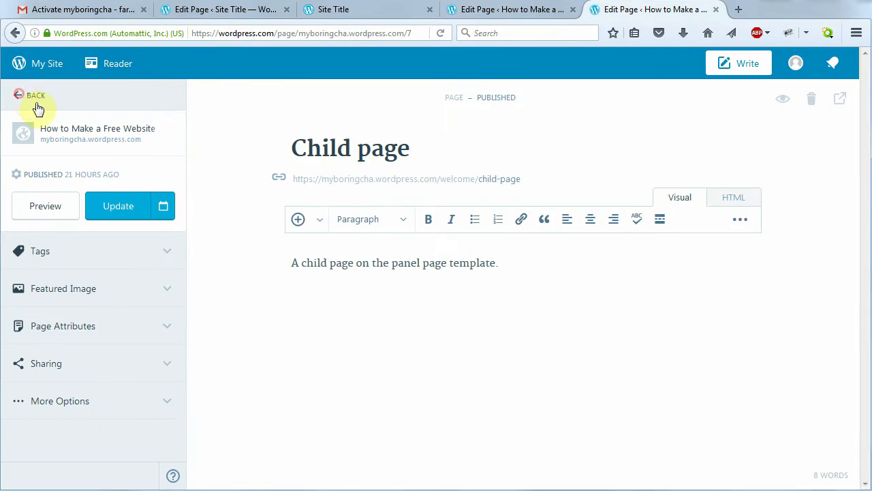
{"action": "left_click", "coordinate": [22, 99]}
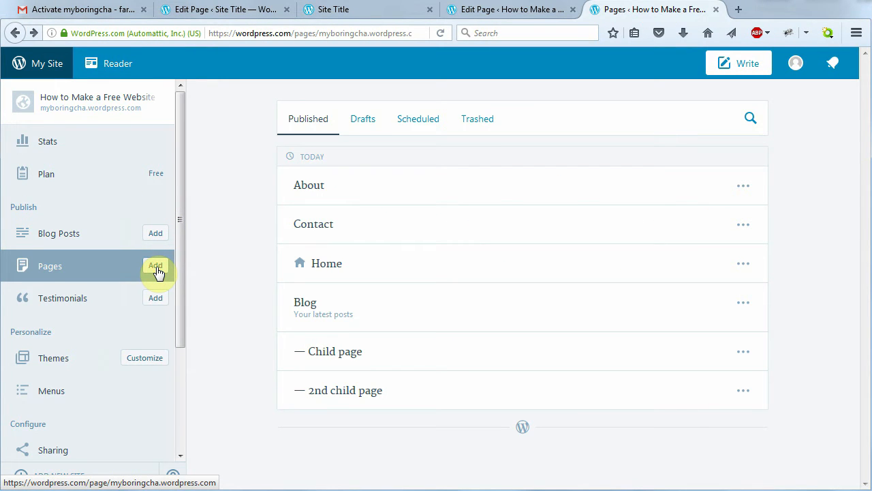
Start a new page titled 'Test Page'
{"action": "left_click", "coordinate": [156, 265]}
{"action": "left_click", "coordinate": [339, 147]}
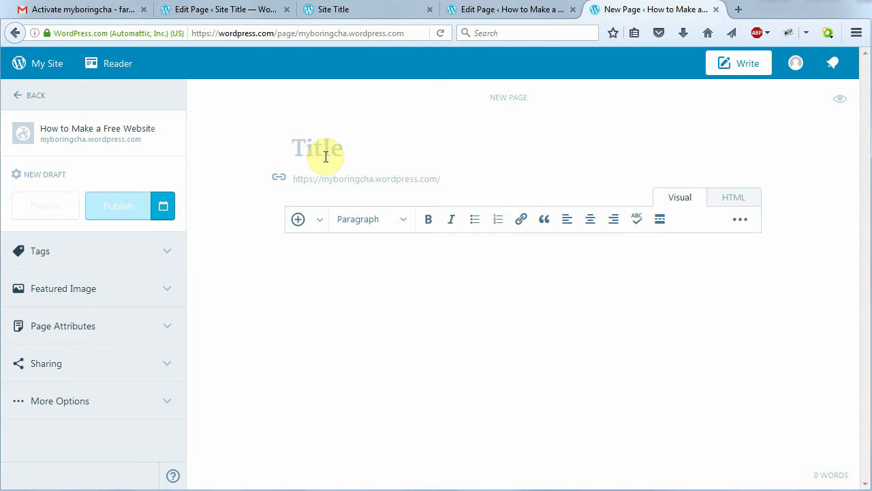
{"action": "type", "text": "Test Page"}
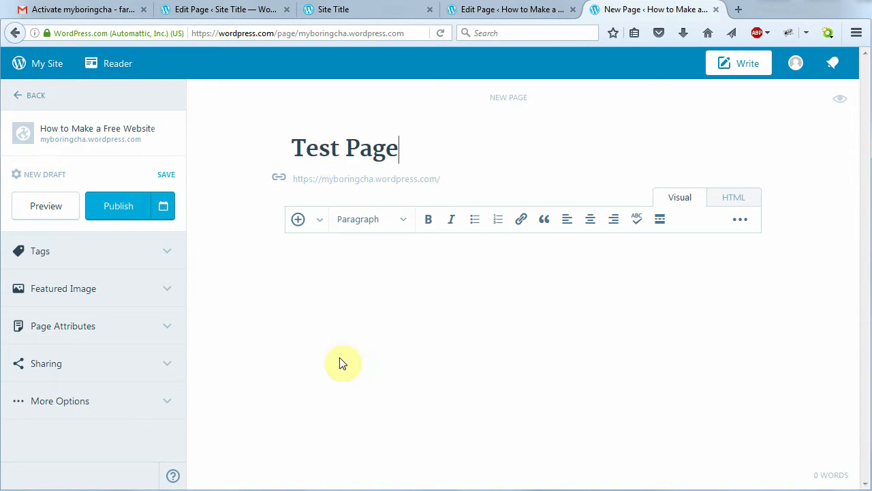
{"action": "left_click", "coordinate": [322, 273]}
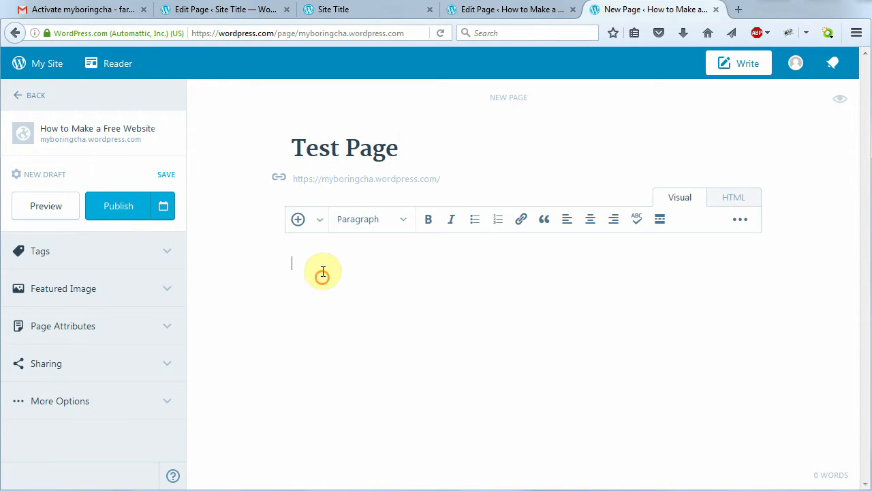
Format the first body line as Heading 2 and type the 'Blah Blah Blah' heading
{"action": "left_click", "coordinate": [404, 223]}
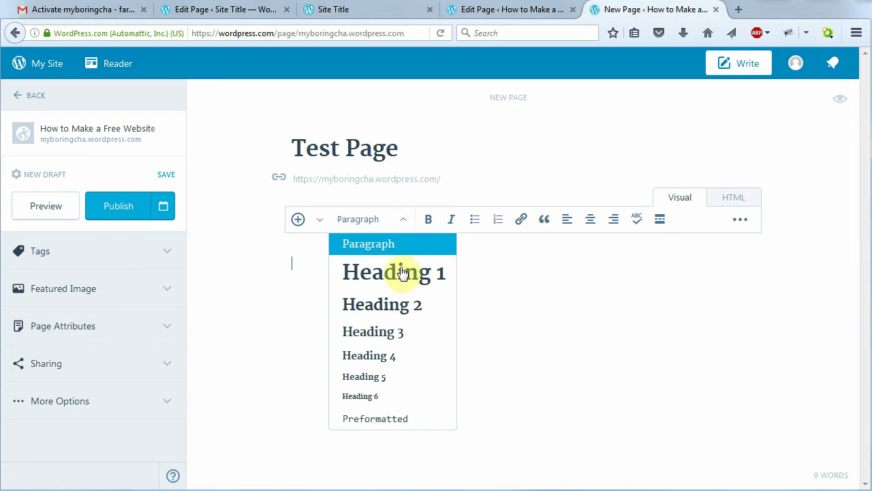
{"action": "left_click", "coordinate": [401, 312]}
{"action": "type", "text": "Blah Blah Blah"}
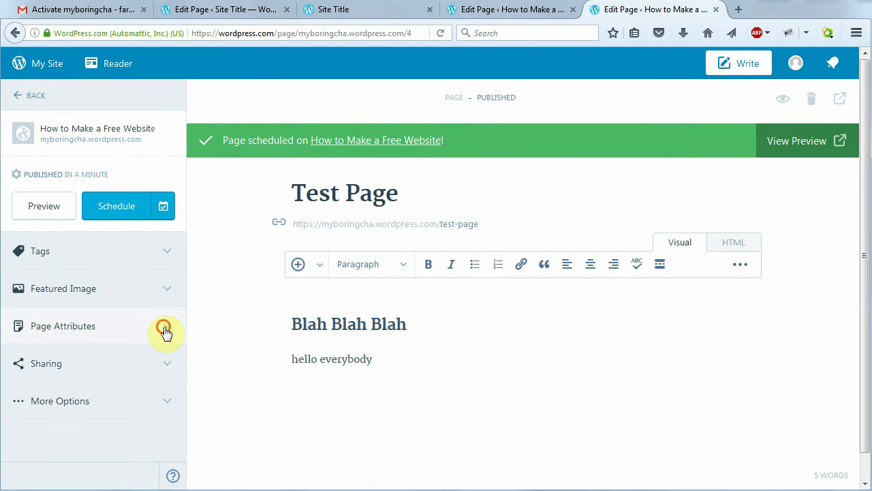
{"action": "left_click", "coordinate": [163, 330]}
Set Home as Test Page's parent, save it, and view the published page
{"action": "left_click_drag", "start_coordinate": [181, 293], "coordinate": [170, 369]}
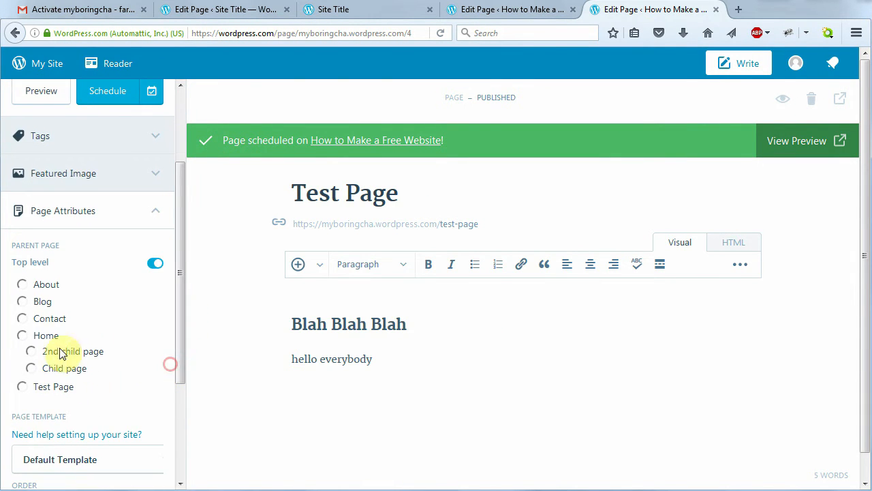
{"action": "left_click", "coordinate": [23, 336]}
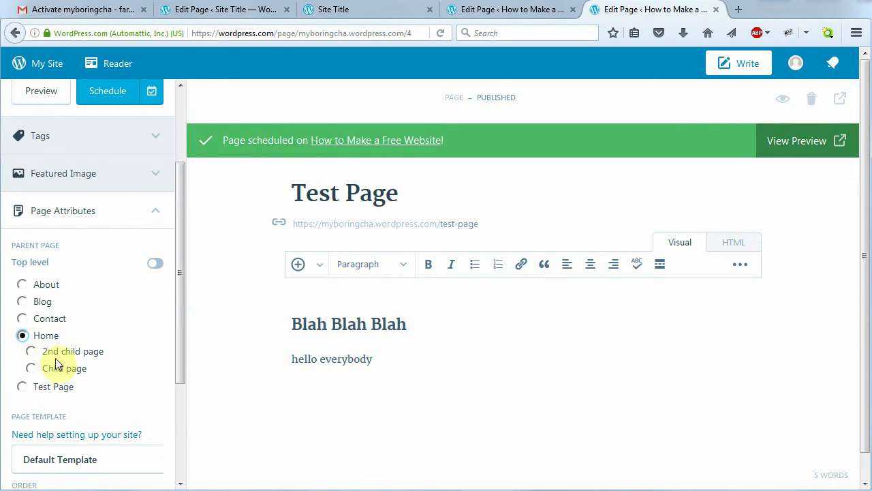
{"action": "left_click_drag", "start_coordinate": [179, 348], "coordinate": [173, 243]}
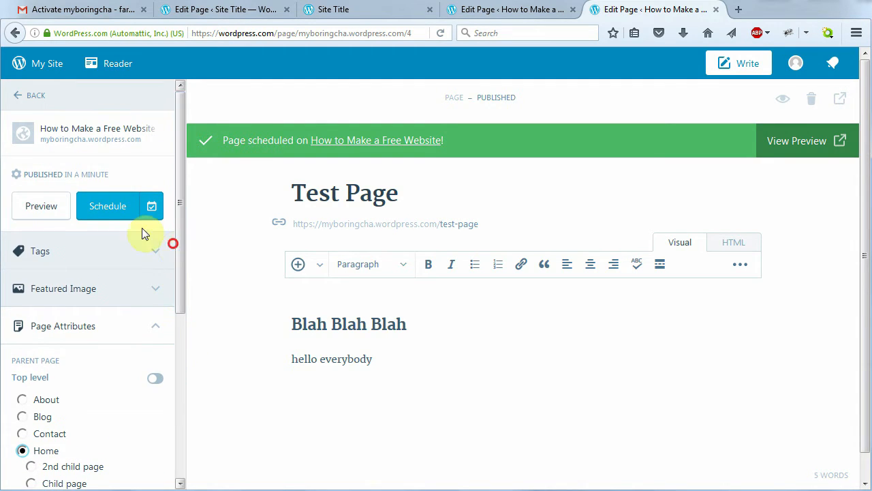
{"action": "left_click", "coordinate": [112, 212]}
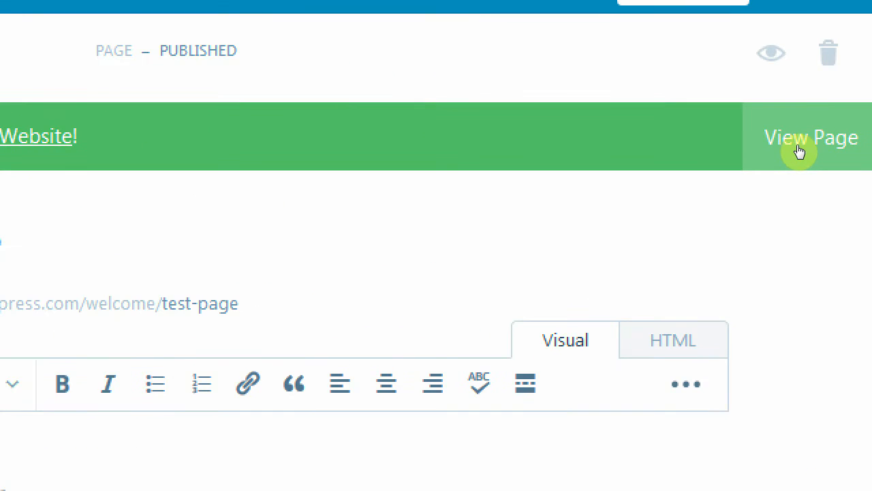
{"action": "left_click", "coordinate": [795, 147]}
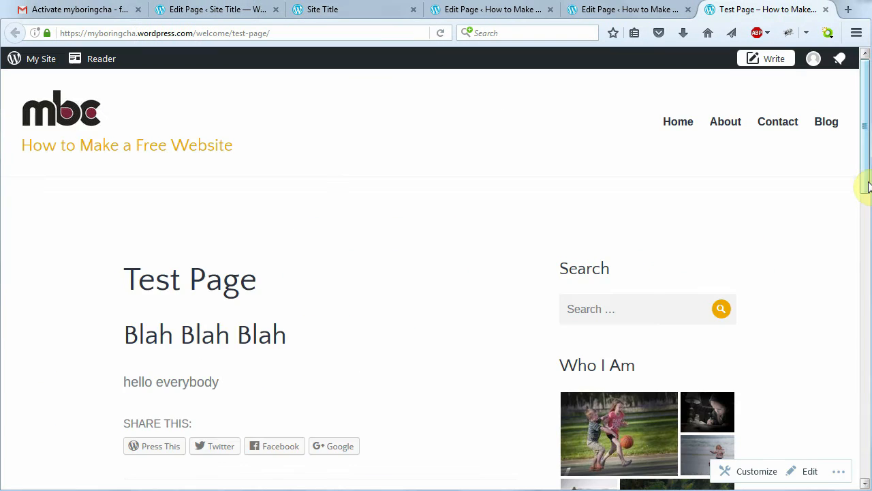
{"action": "mouse_move", "coordinate": [865, 185]}
{"action": "left_mouse_down"}
{"action": "mouse_move", "coordinate": [863, 316]}
{"action": "mouse_move", "coordinate": [860, 182]}
{"action": "left_mouse_up"}
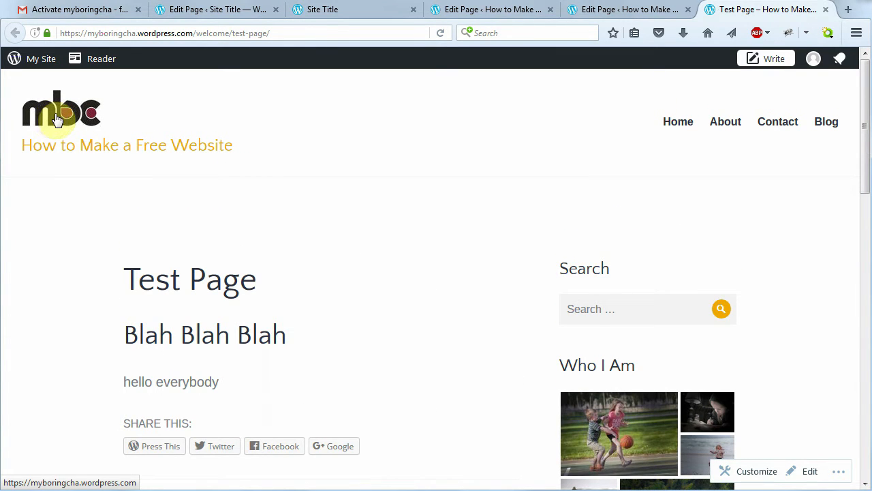
Scroll the live home page past Child page to the Test Page panel and open its editor
{"action": "left_click", "coordinate": [55, 120]}
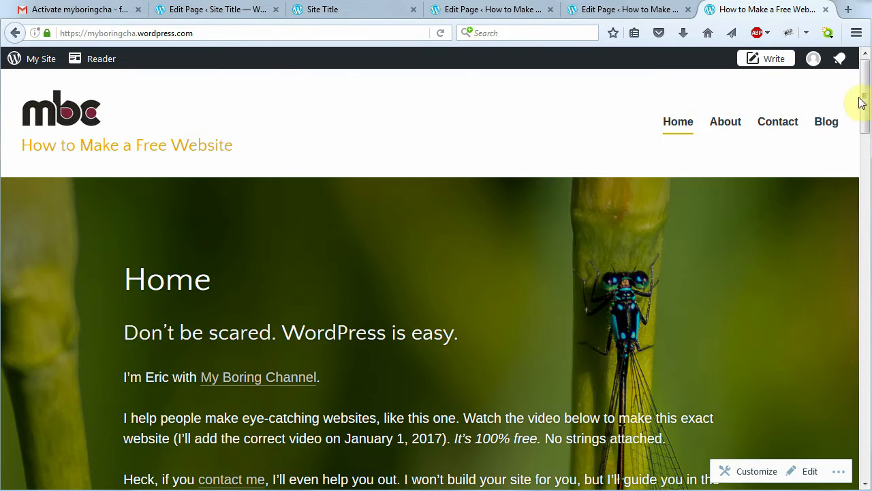
{"action": "left_click_drag", "start_coordinate": [862, 103], "coordinate": [783, 211]}
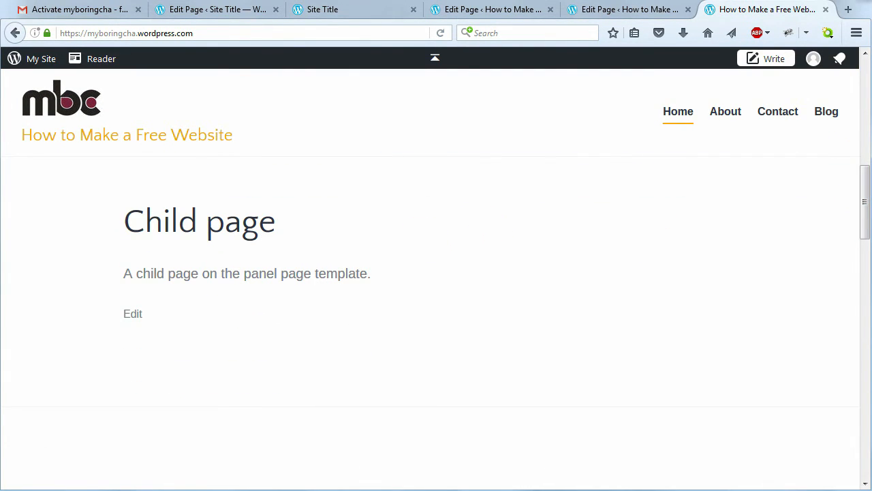
{"action": "left_click_drag", "start_coordinate": [869, 216], "coordinate": [759, 263]}
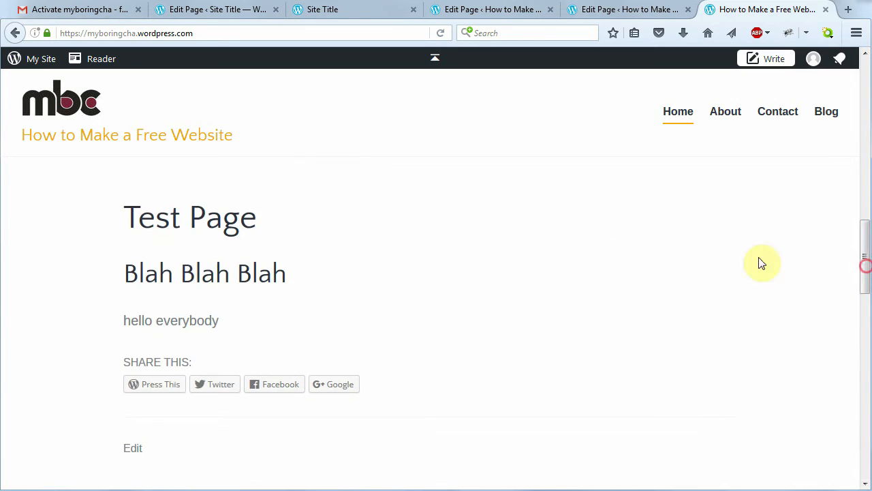
{"action": "left_click_drag", "start_coordinate": [864, 263], "coordinate": [843, 259]}
{"action": "scroll", "coordinate": [475, 273], "scroll_direction": "down", "scroll_amount": 2}
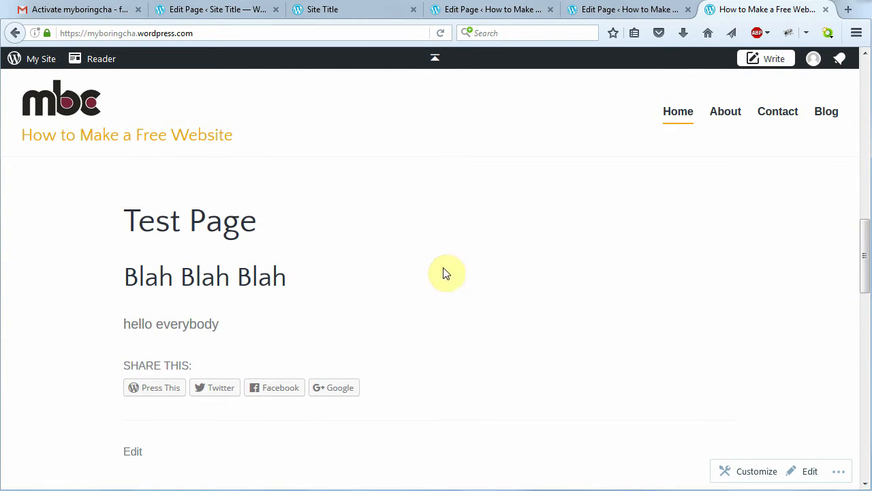
{"action": "left_click", "coordinate": [130, 457]}
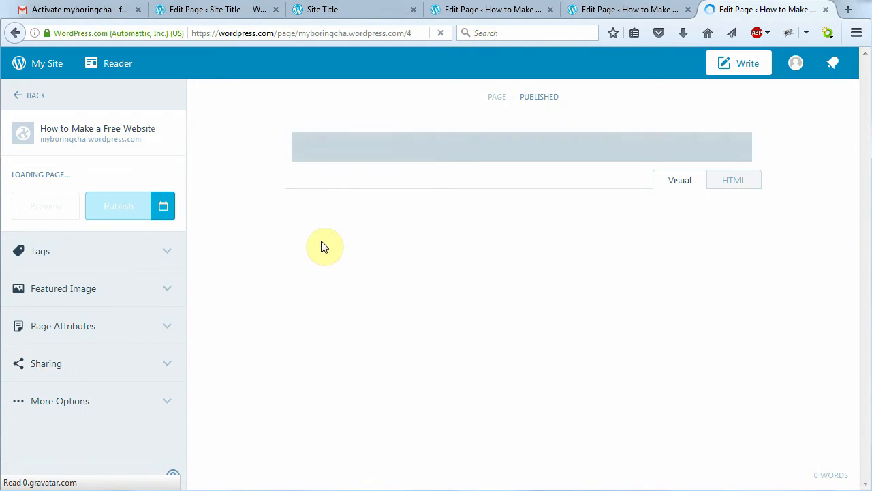
Preview the site with Test Page from the editor, then return to editing
{"action": "left_click", "coordinate": [166, 370]}
{"action": "left_click_drag", "start_coordinate": [179, 324], "coordinate": [178, 390]}
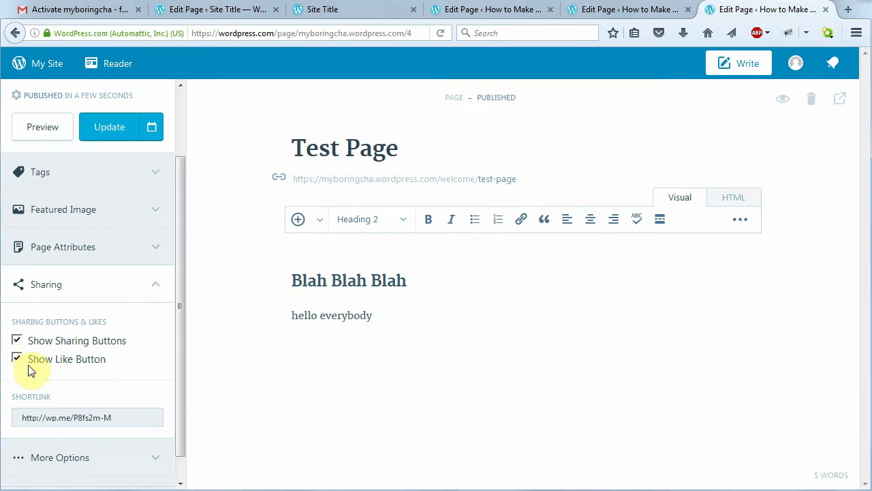
{"action": "left_click", "coordinate": [23, 375]}
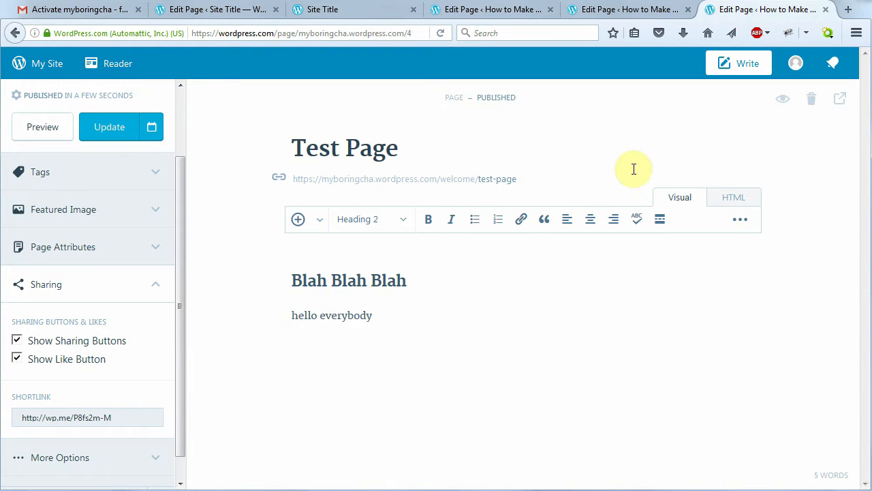
{"action": "left_click", "coordinate": [54, 131]}
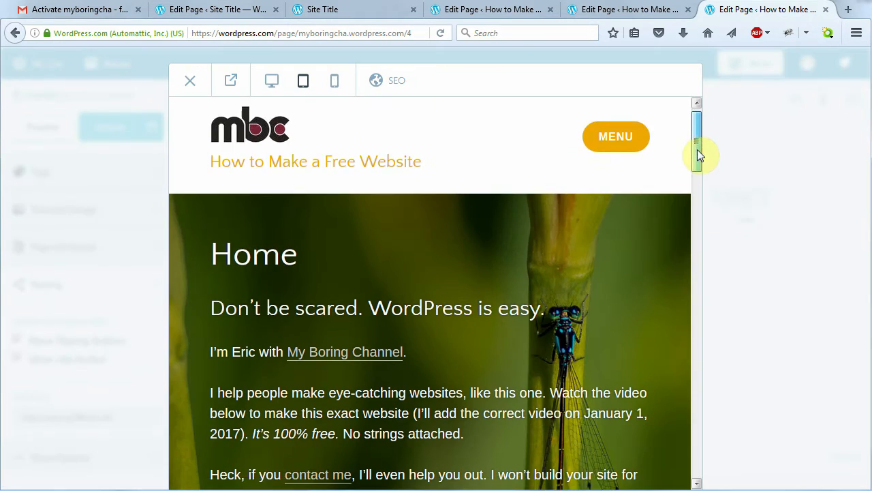
{"action": "left_click_drag", "start_coordinate": [697, 156], "coordinate": [697, 280]}
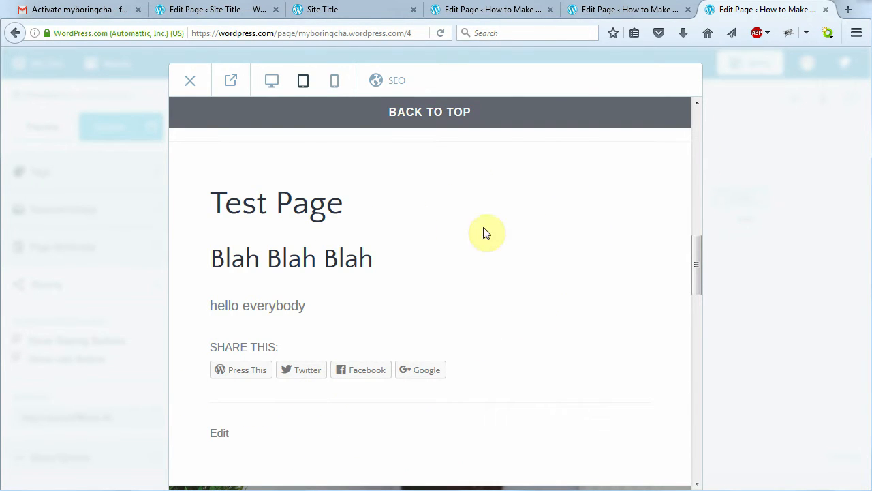
{"action": "left_click", "coordinate": [196, 82]}
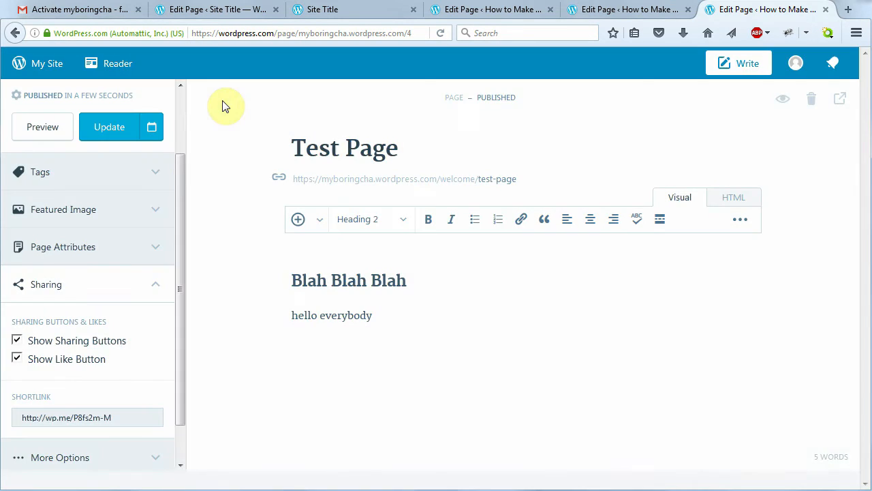
Turn off sharing buttons and the like button for Test Page and save
{"action": "left_click", "coordinate": [16, 340]}
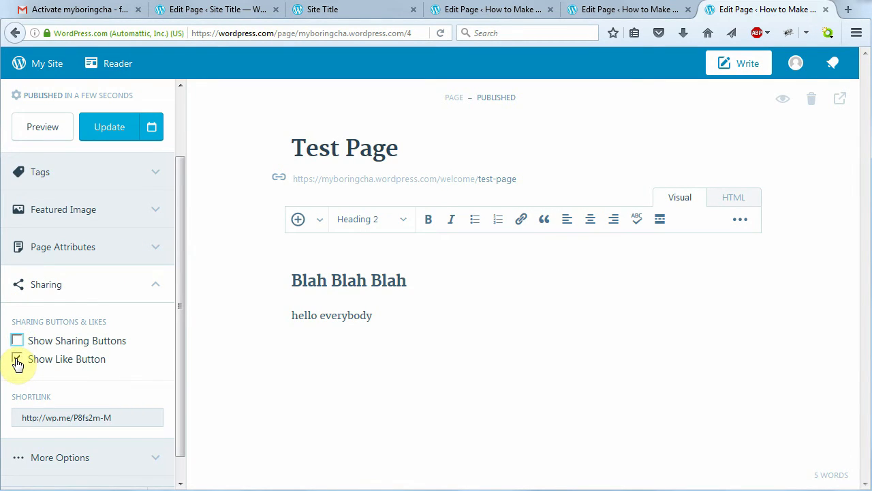
{"action": "left_click", "coordinate": [17, 360]}
{"action": "left_click_drag", "start_coordinate": [177, 346], "coordinate": [177, 358]}
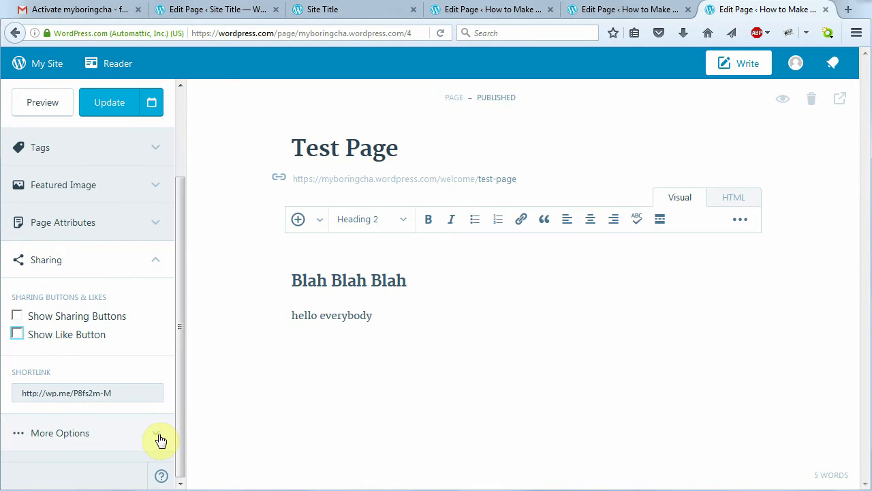
{"action": "left_click", "coordinate": [158, 436]}
{"action": "left_click_drag", "start_coordinate": [179, 267], "coordinate": [181, 407]}
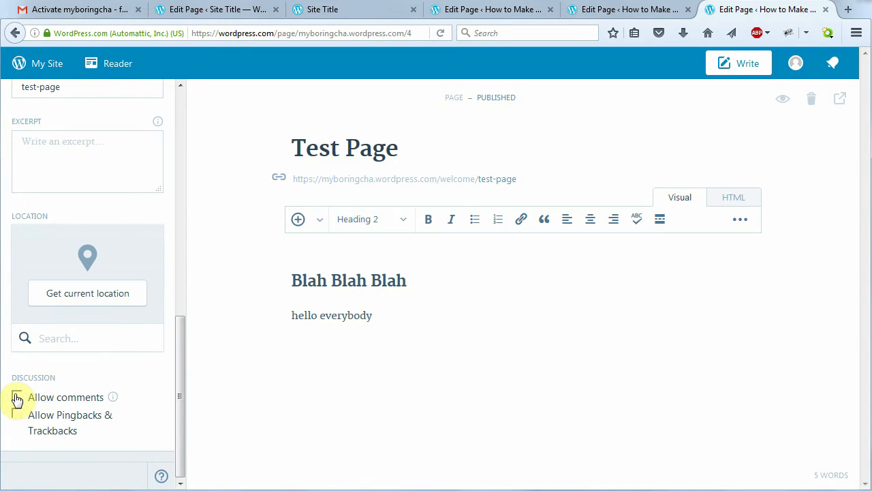
{"action": "left_click_drag", "start_coordinate": [183, 392], "coordinate": [161, 156]}
{"action": "left_click", "coordinate": [111, 207]}
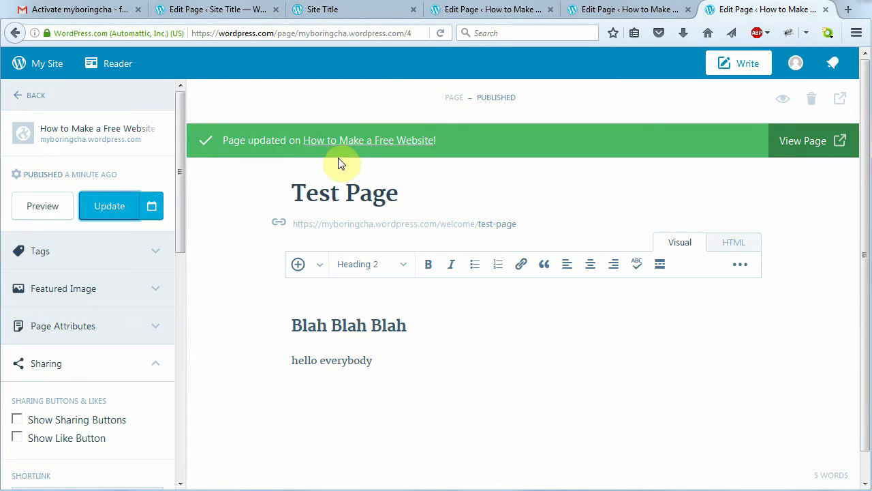
View the live home page and scroll down to the white Test Page panel
{"action": "left_click", "coordinate": [794, 144]}
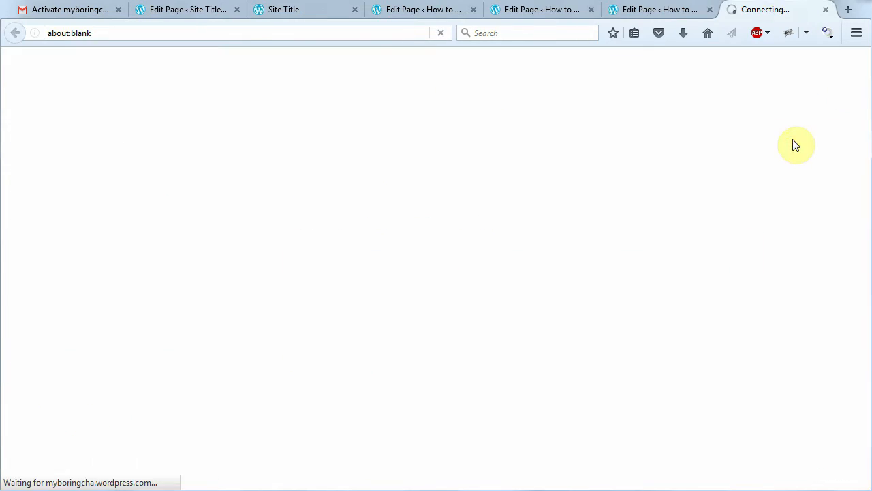
{"action": "left_click", "coordinate": [68, 117]}
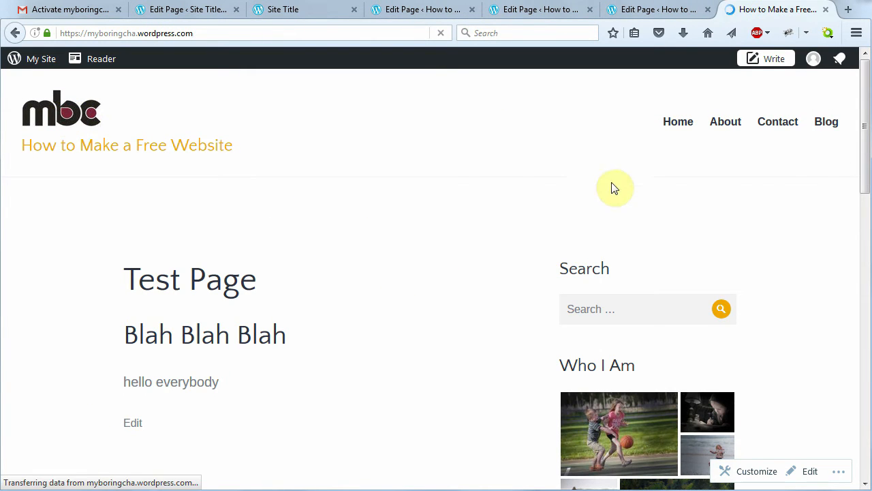
{"action": "left_click_drag", "start_coordinate": [863, 111], "coordinate": [857, 271]}
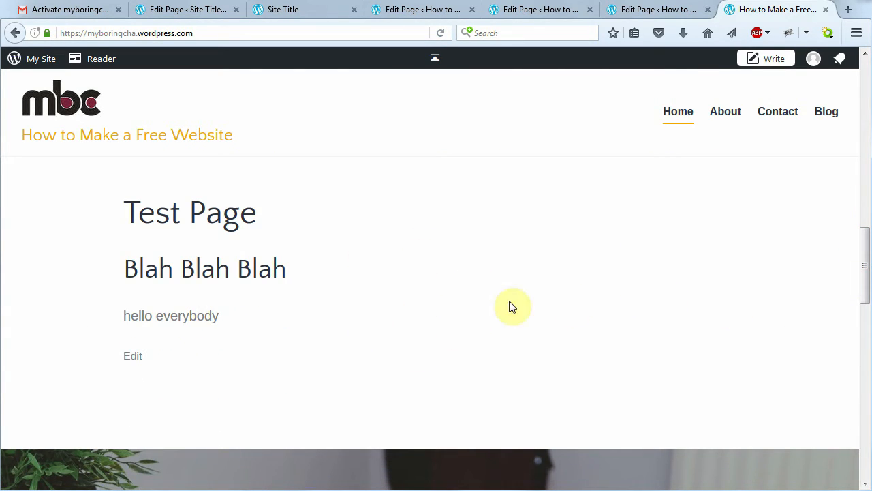
Open Test Page in the editor and expand its Featured Image settings
{"action": "left_click_drag", "start_coordinate": [865, 257], "coordinate": [865, 285]}
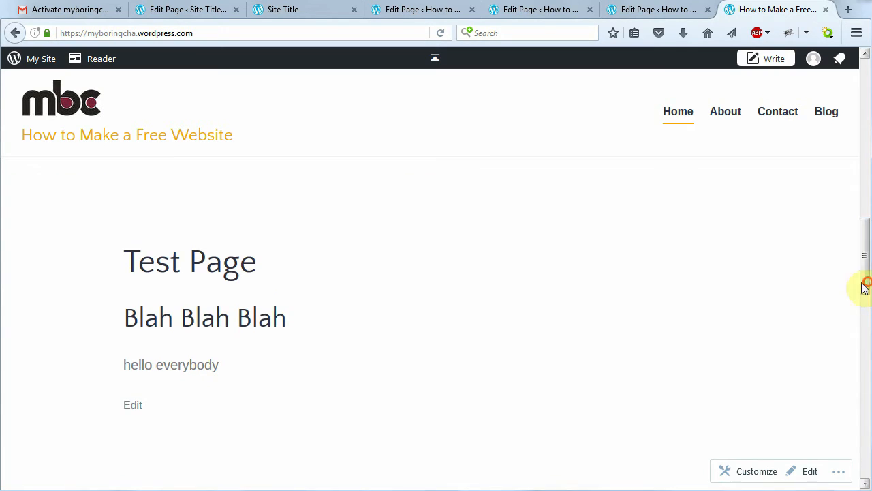
{"action": "left_click", "coordinate": [131, 407]}
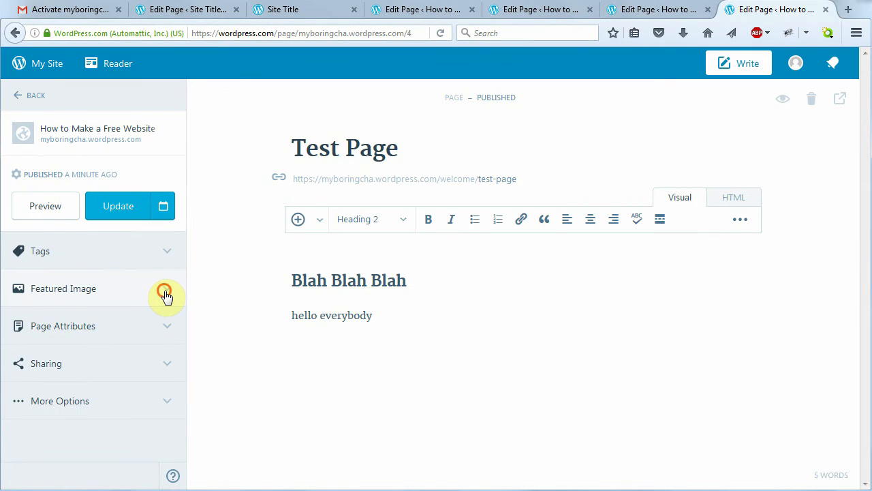
{"action": "left_click", "coordinate": [164, 293]}
{"action": "left_click_drag", "start_coordinate": [178, 326], "coordinate": [177, 370]}
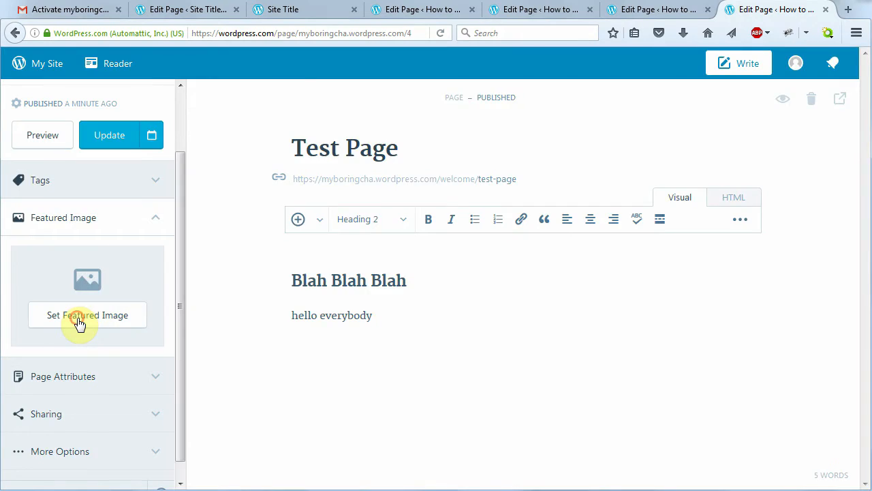
Upload the Alaska-2015 070-4 storm photo as a new featured image
{"action": "left_click", "coordinate": [79, 323]}
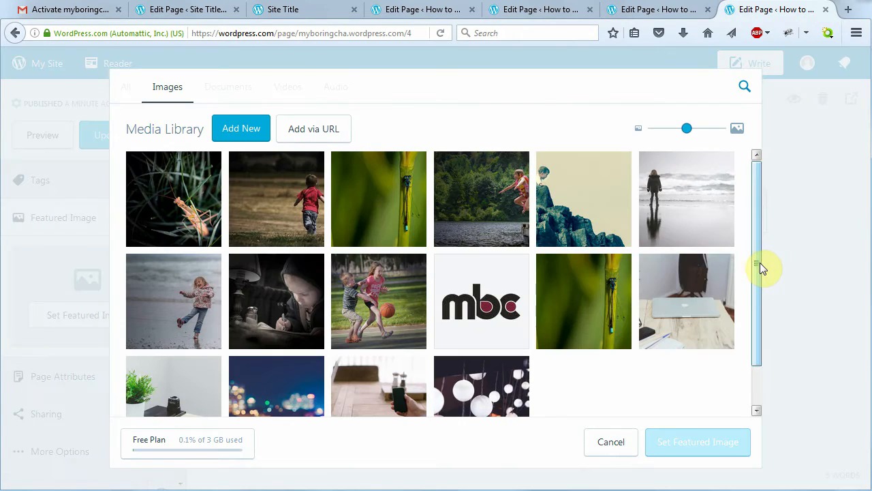
{"action": "left_click", "coordinate": [238, 132]}
{"action": "left_click_drag", "start_coordinate": [537, 102], "coordinate": [536, 107]}
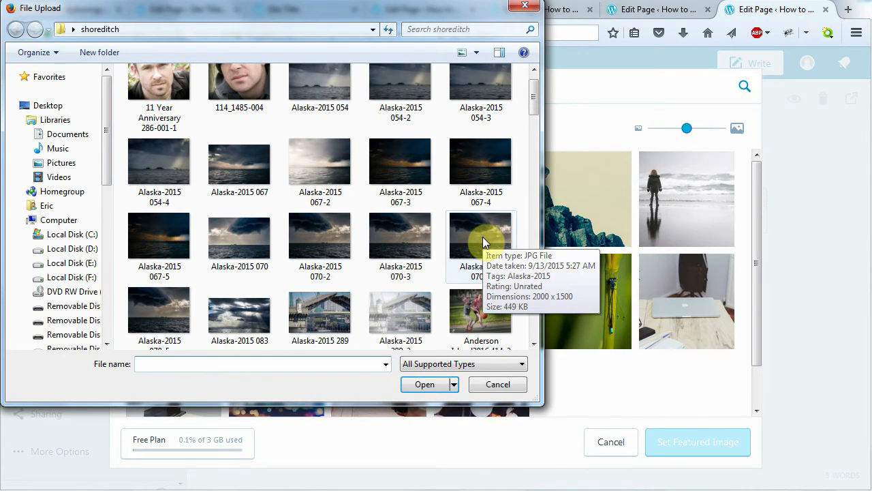
{"action": "left_click", "coordinate": [484, 237]}
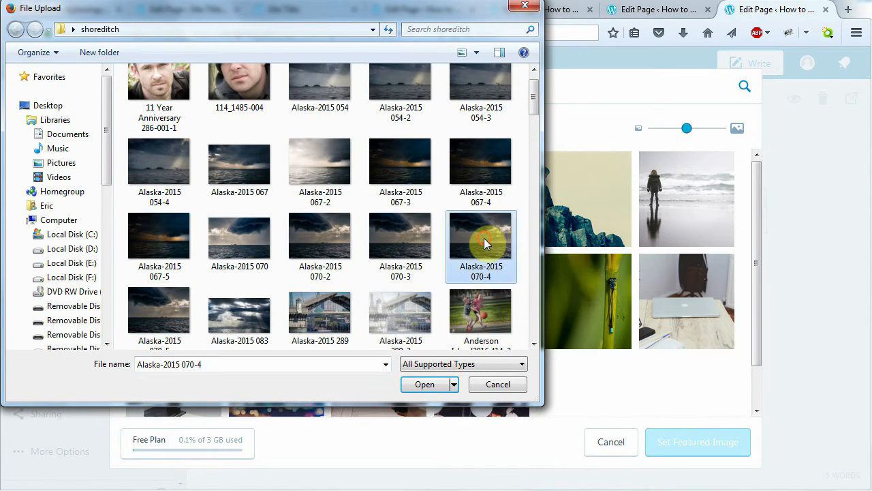
{"action": "left_click", "coordinate": [419, 387]}
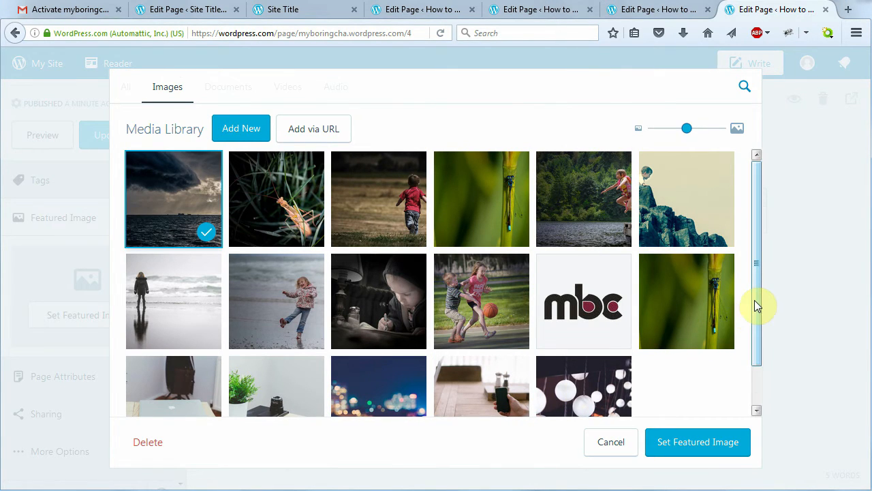
{"action": "mouse_move", "coordinate": [756, 306]}
{"action": "left_mouse_down"}
{"action": "mouse_move", "coordinate": [759, 350]}
{"action": "mouse_move", "coordinate": [756, 293]}
{"action": "left_mouse_up"}
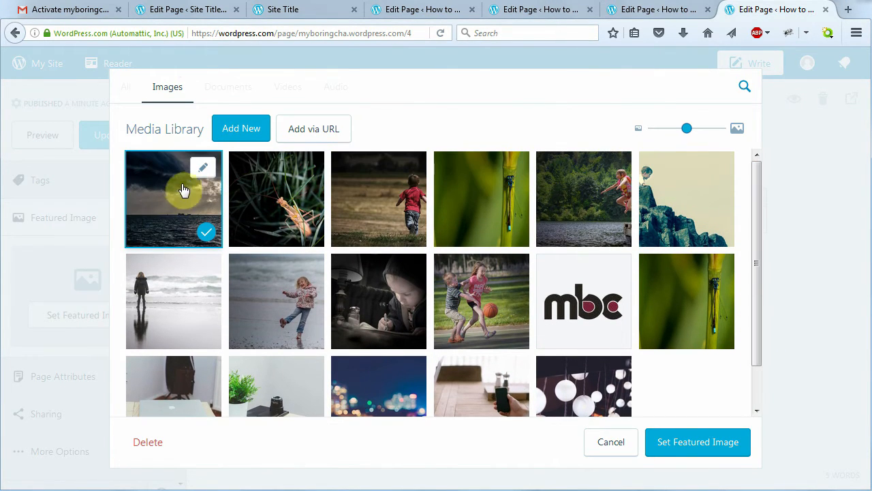
Give the photo alt text 'dark sky in Alaska on the open ocean' and set it as featured image
{"action": "left_click", "coordinate": [197, 169]}
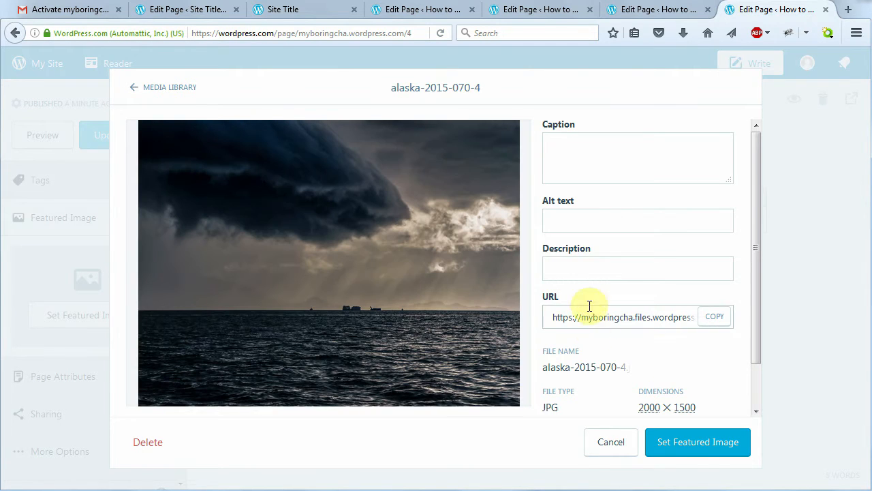
{"action": "left_click", "coordinate": [582, 223]}
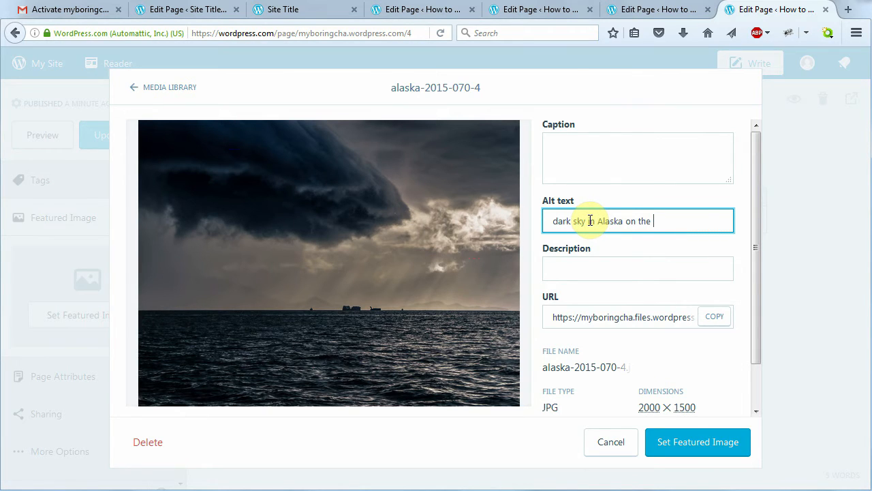
{"action": "type", "text": "dark sky in Alaska on the open ocean"}
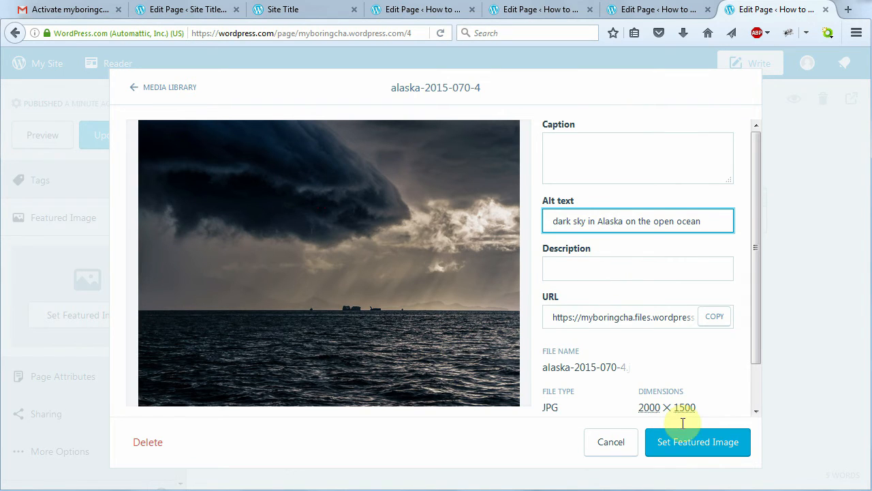
{"action": "left_click", "coordinate": [695, 450]}
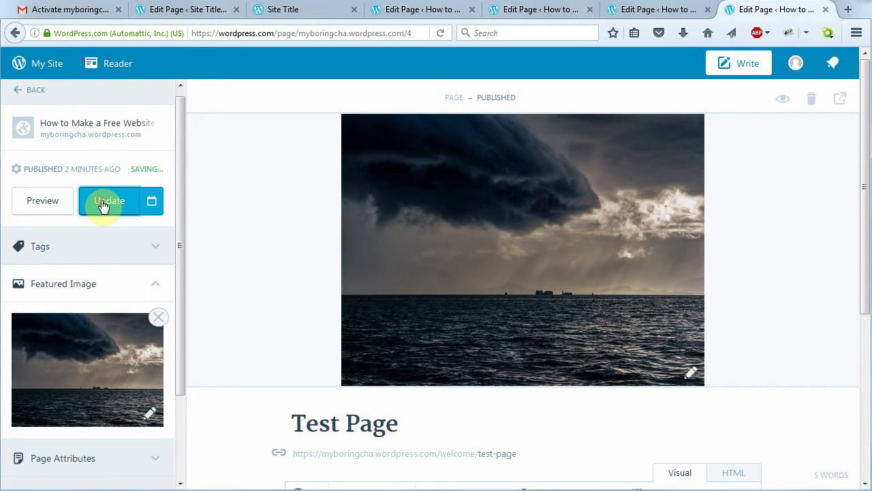
Confirm the storm photo shows behind the home page's Test Page panel, then reopen Test Page's editor
{"action": "left_click", "coordinate": [791, 143]}
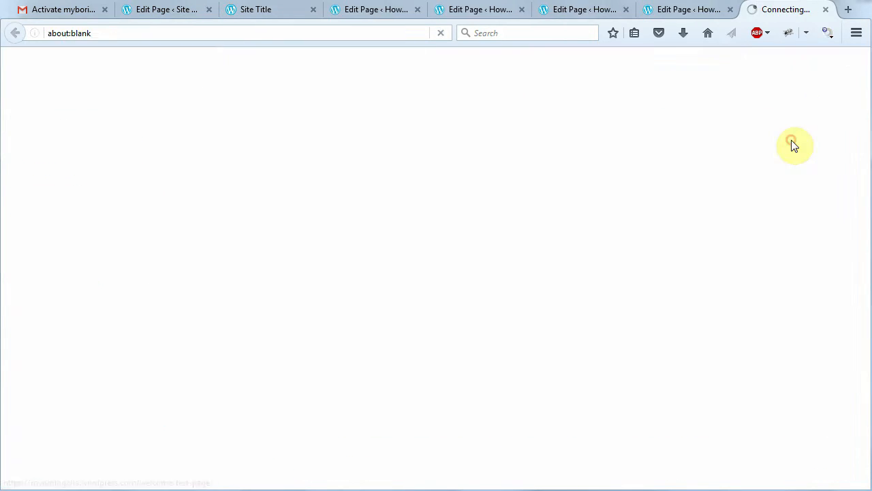
{"action": "left_click", "coordinate": [77, 97]}
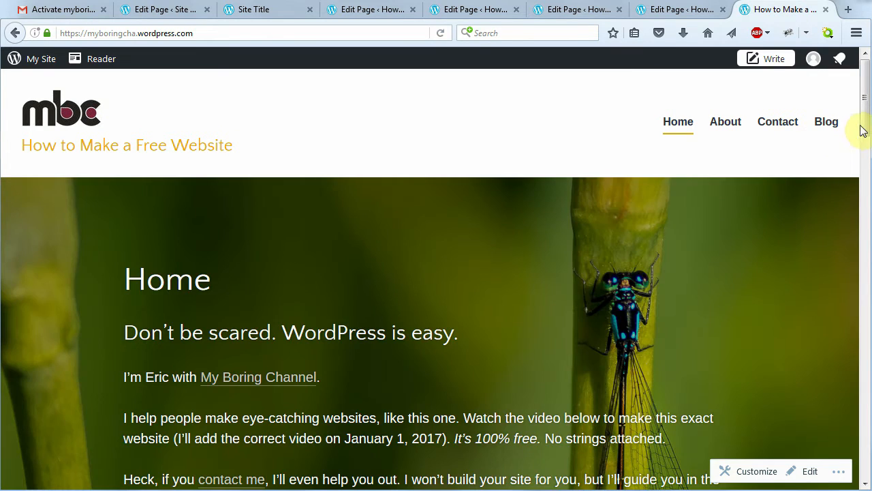
{"action": "left_click_drag", "start_coordinate": [864, 116], "coordinate": [867, 290]}
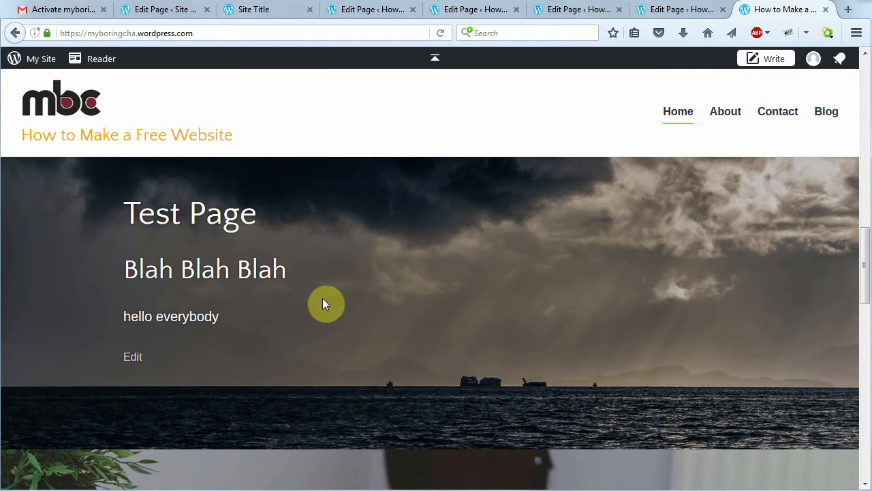
{"action": "scroll", "coordinate": [234, 317], "scroll_direction": "up", "scroll_amount": 2}
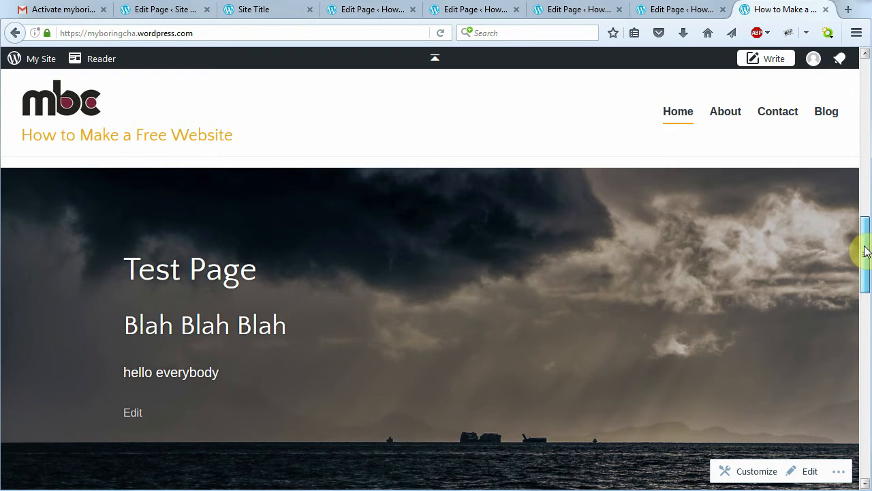
{"action": "left_click_drag", "start_coordinate": [865, 251], "coordinate": [851, 273]}
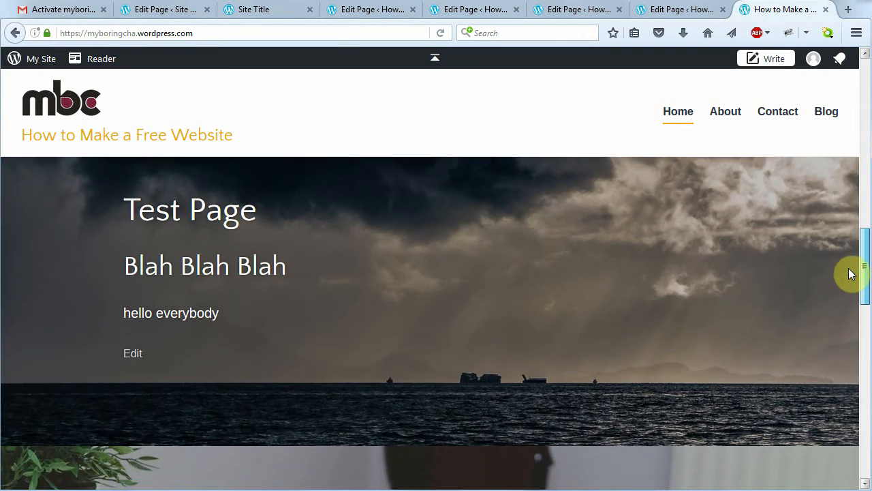
{"action": "left_click", "coordinate": [130, 359]}
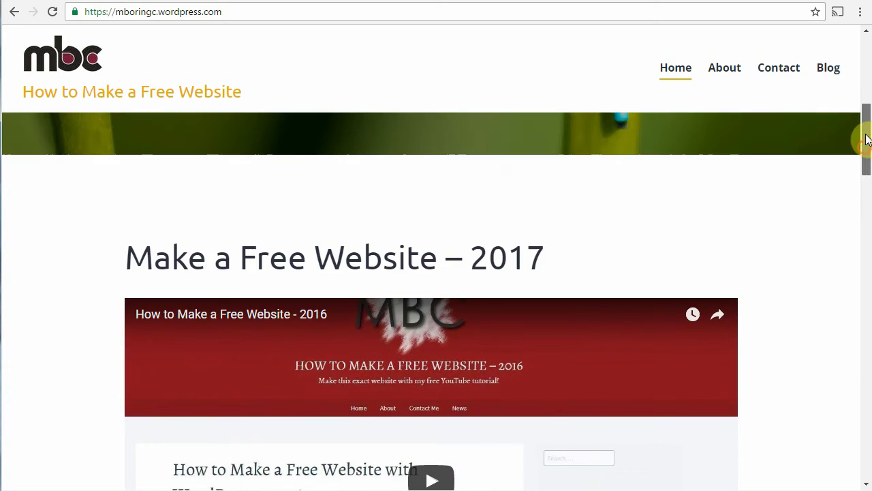
{"action": "left_click_drag", "start_coordinate": [865, 140], "coordinate": [864, 164]}
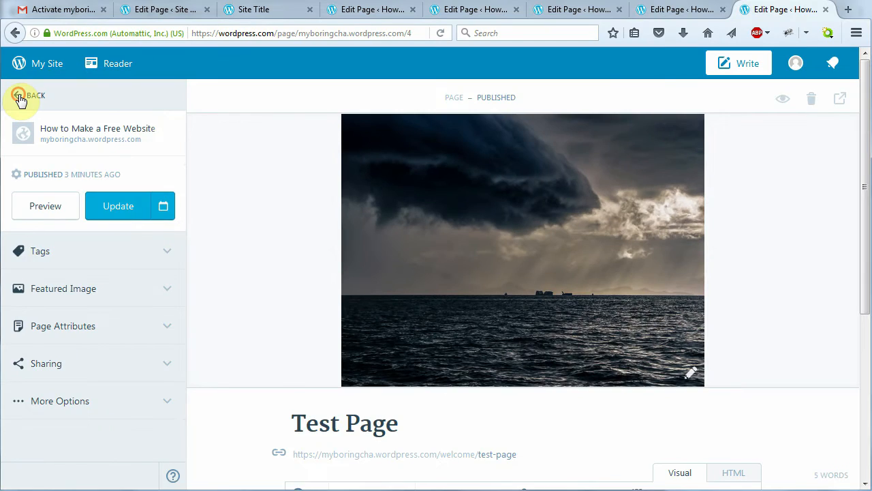
Go back to the Pages list and open Child page in the editor
{"action": "left_click", "coordinate": [20, 97]}
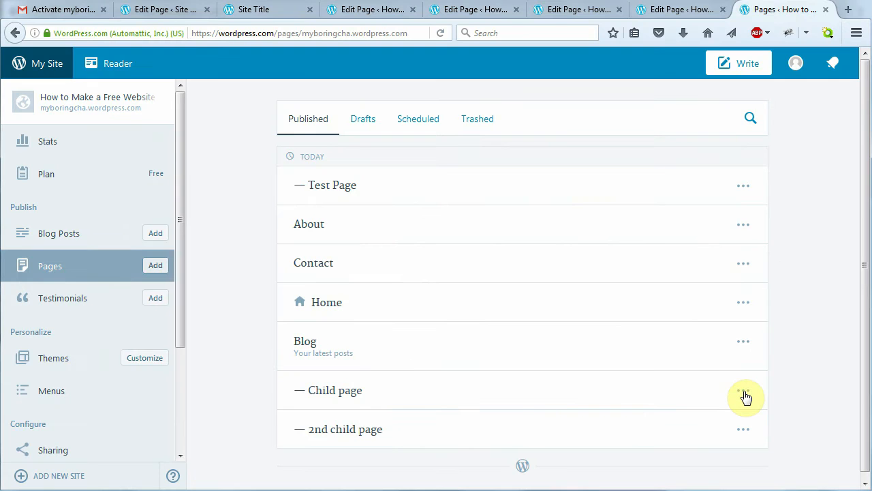
{"action": "left_click", "coordinate": [743, 392]}
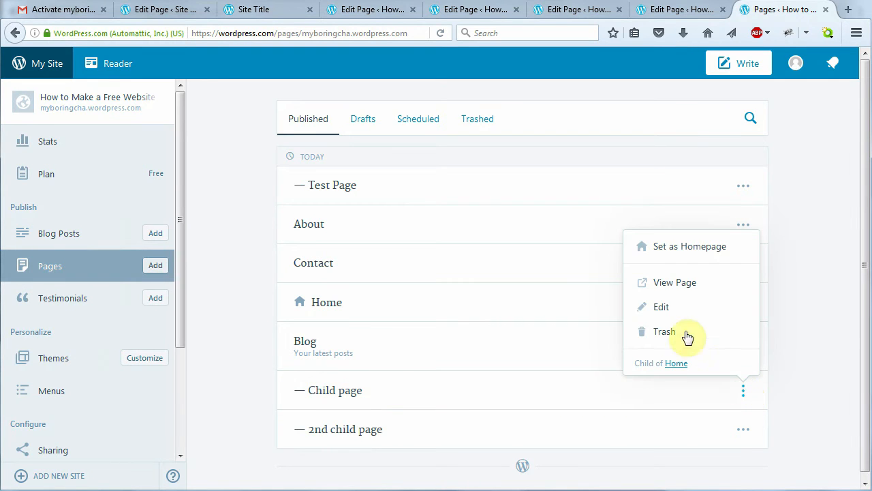
{"action": "left_click", "coordinate": [663, 309]}
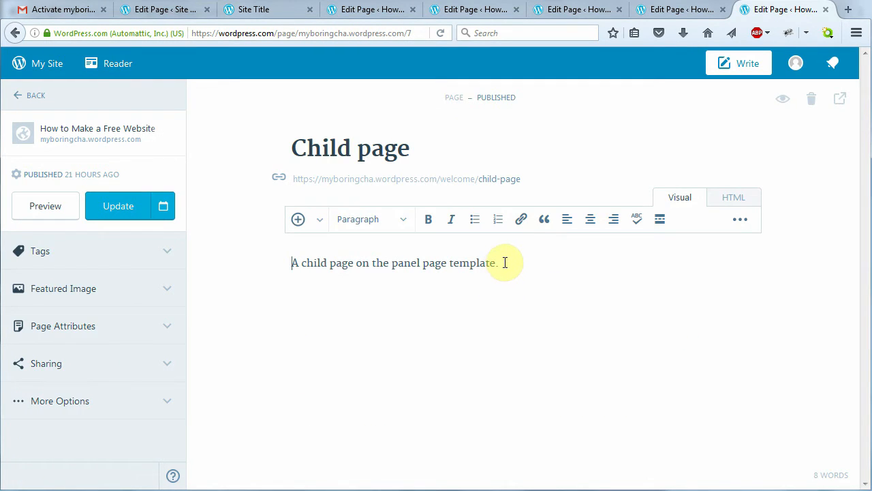
Replace Child page's title with 'How to Make a Free Website'
{"action": "left_click_drag", "start_coordinate": [505, 262], "coordinate": [285, 262]}
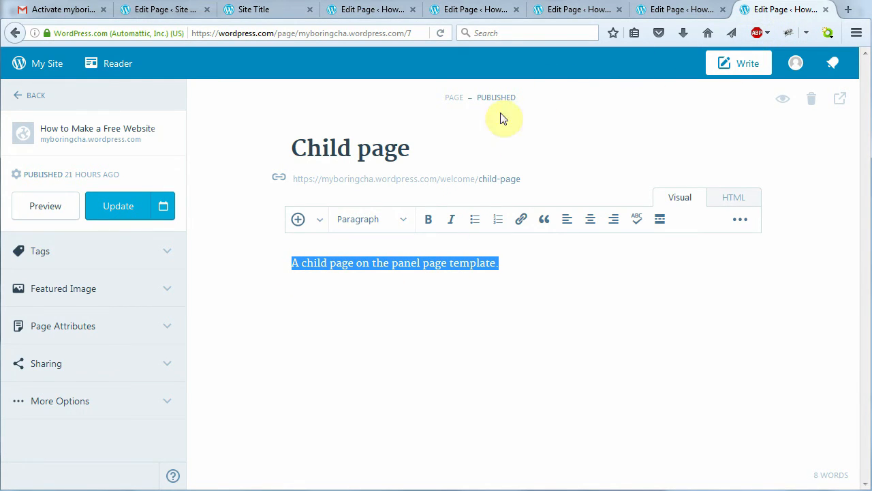
{"action": "left_click", "coordinate": [412, 150]}
{"action": "left_click_drag", "start_coordinate": [422, 146], "coordinate": [306, 117]}
{"action": "type", "text": "H"}
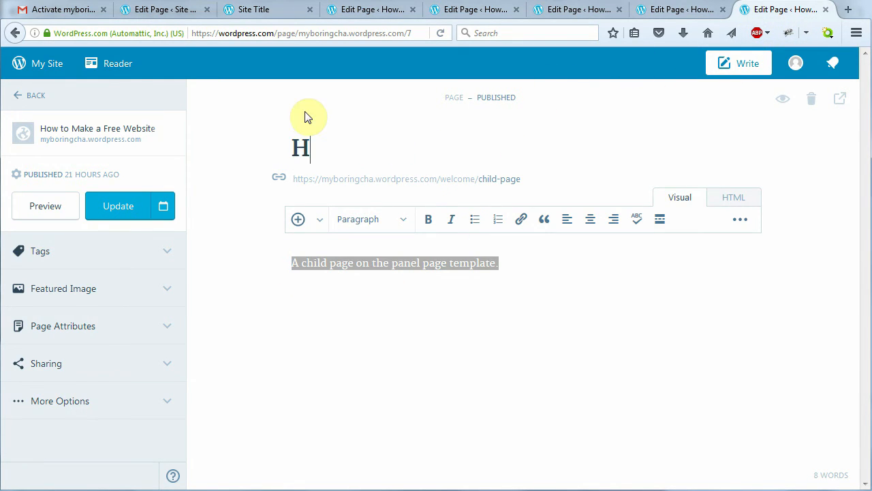
{"action": "type", "text": "ow to Make a Free"}
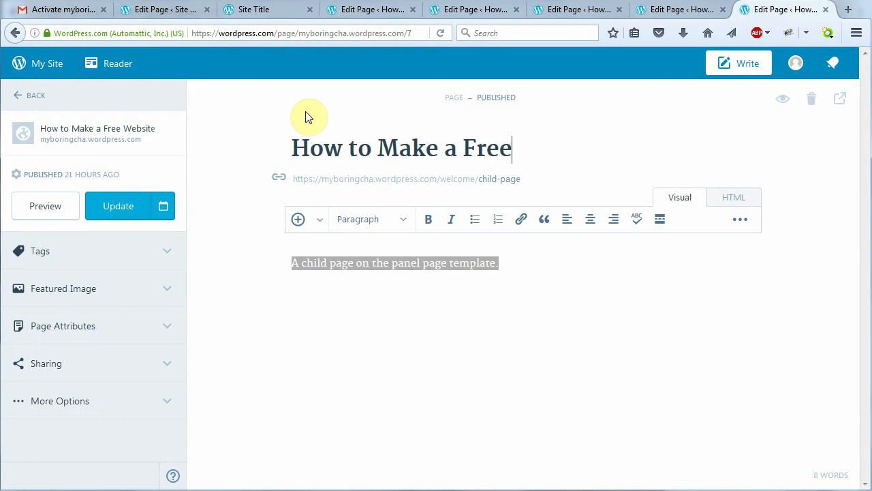
{"action": "type", "text": " Website"}
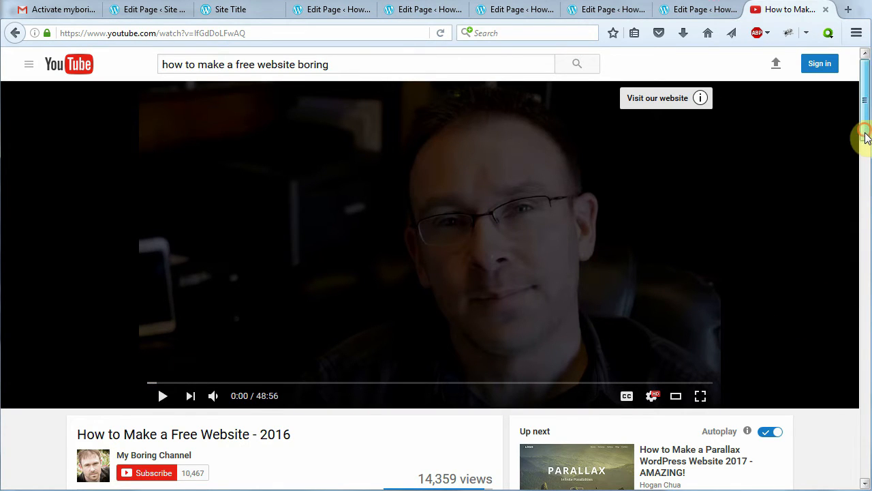
Copy the youtu.be share link of the How to Make a Free Website - 2016 video
{"action": "left_click_drag", "start_coordinate": [866, 135], "coordinate": [866, 166]}
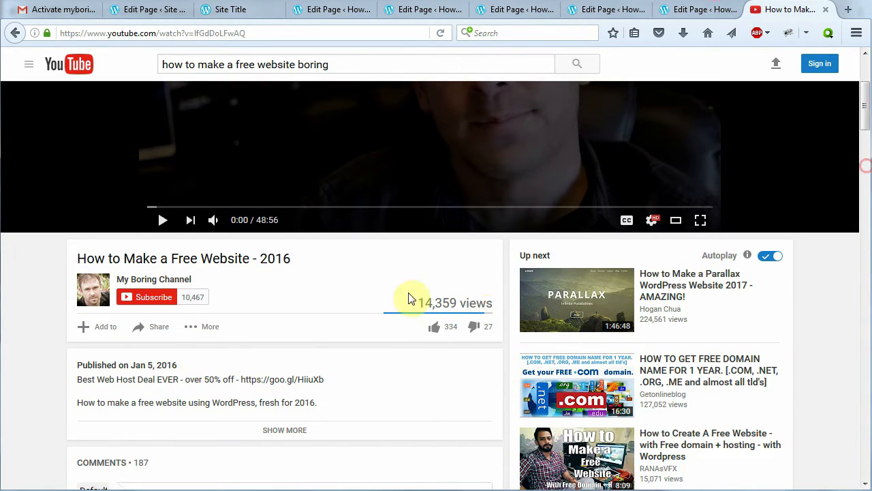
{"action": "left_click", "coordinate": [149, 334]}
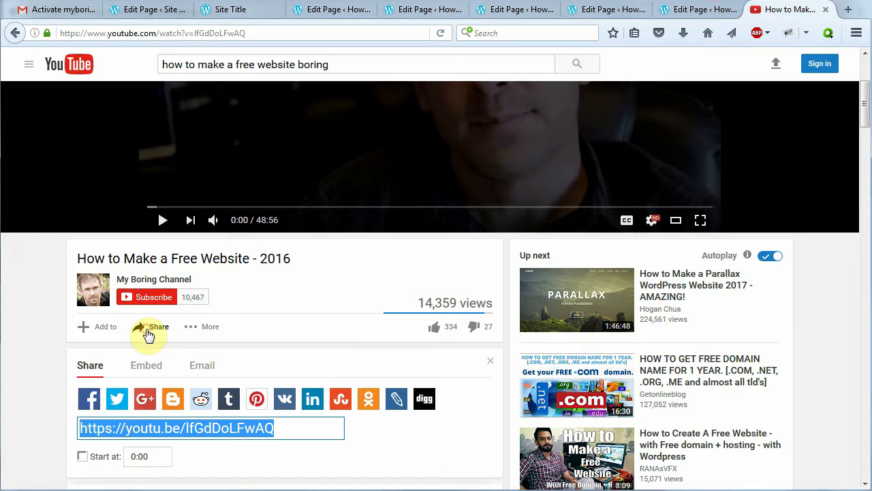
{"action": "right_click", "coordinate": [202, 433]}
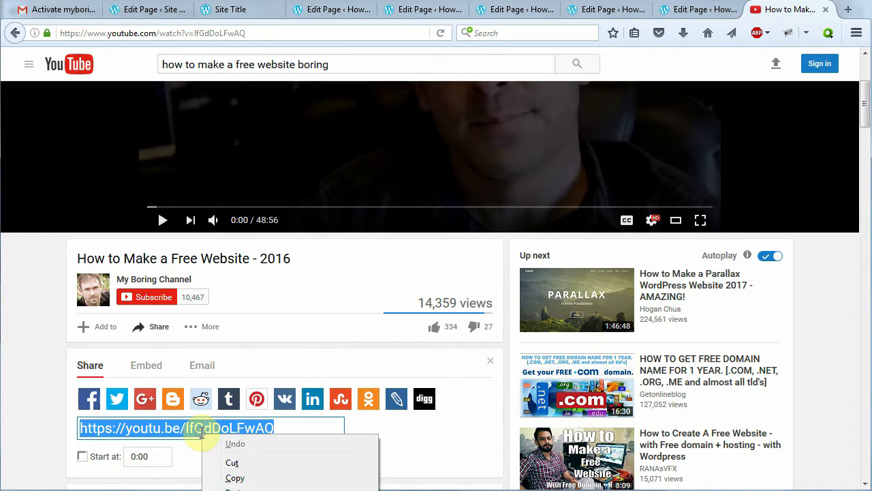
{"action": "left_click", "coordinate": [233, 477]}
Replace the child page's placeholder sentence with the YouTube link and update the page
{"action": "left_click", "coordinate": [695, 10]}
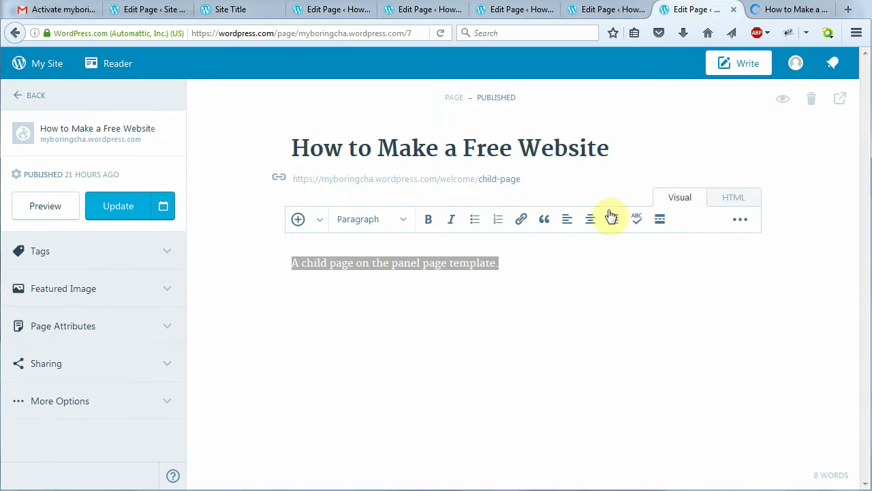
{"action": "left_click_drag", "start_coordinate": [503, 305], "coordinate": [276, 277]}
{"action": "key", "text": "ctrl+v"}
{"action": "key", "text": "BackSpace"}
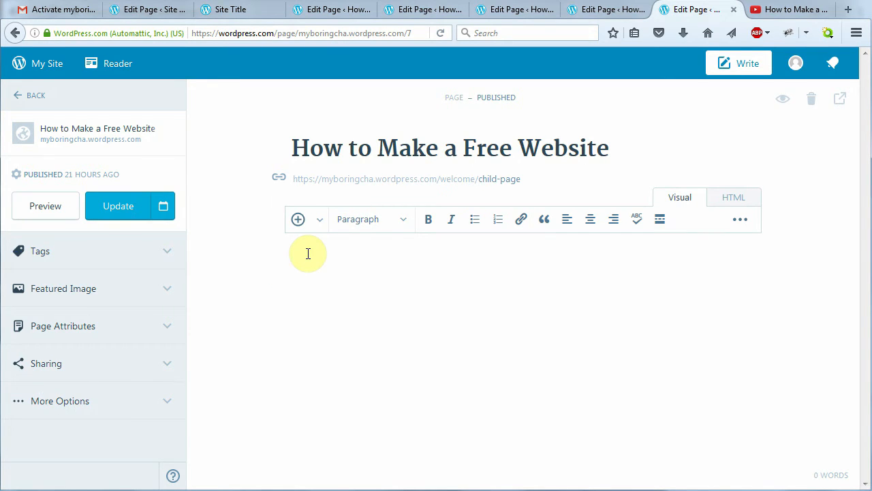
{"action": "key", "text": "ctrl+v"}
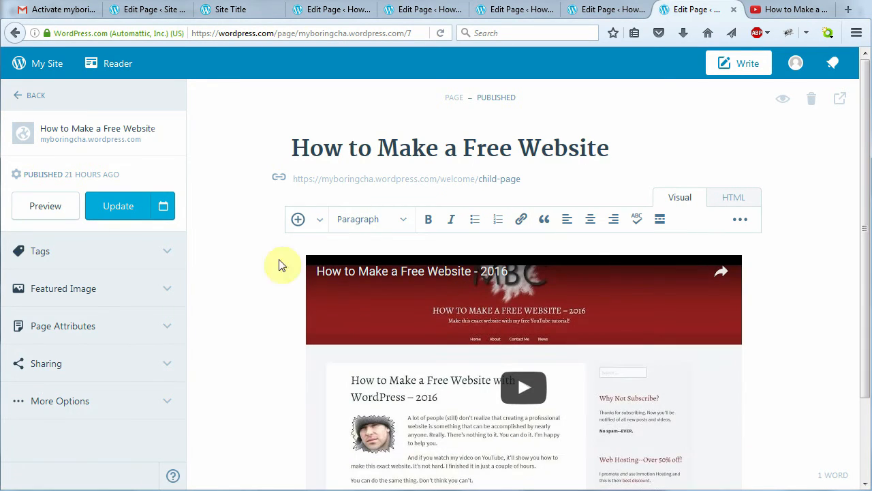
{"action": "left_click", "coordinate": [114, 213]}
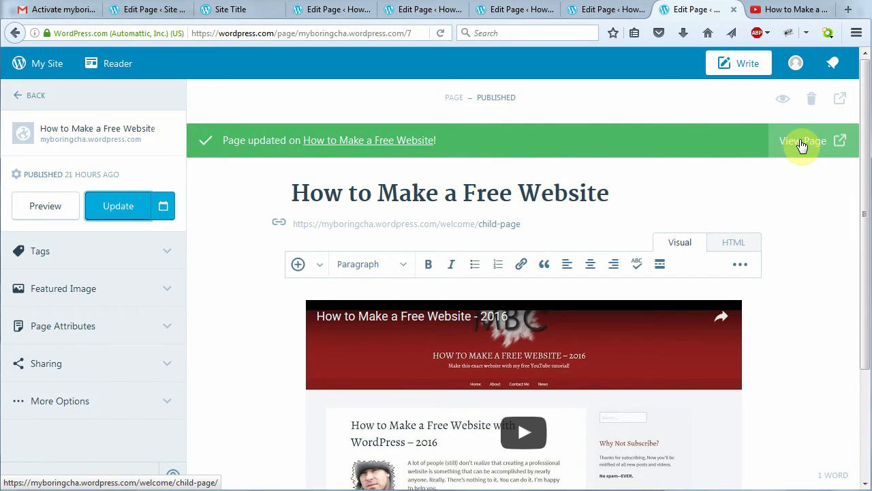
View the published page and the finished example site with its embedded video
{"action": "left_click", "coordinate": [803, 143]}
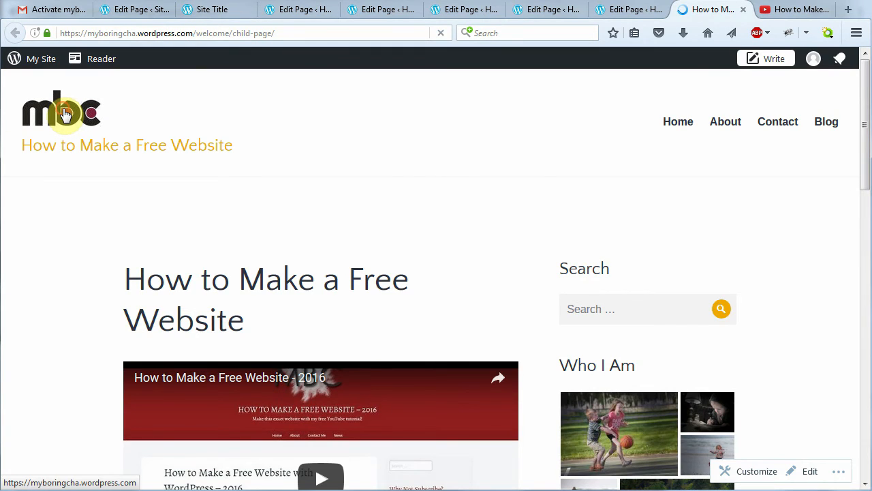
{"action": "left_click_drag", "start_coordinate": [865, 109], "coordinate": [858, 273]}
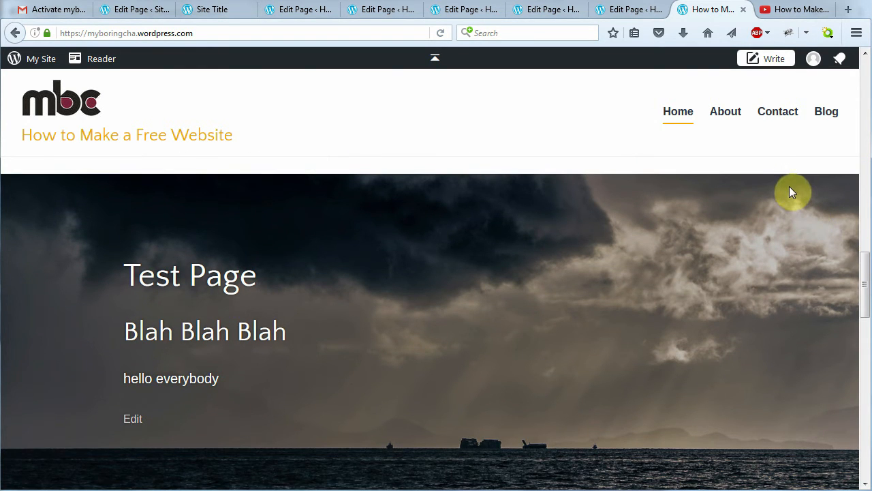
{"action": "key", "text": "alt+Tab"}
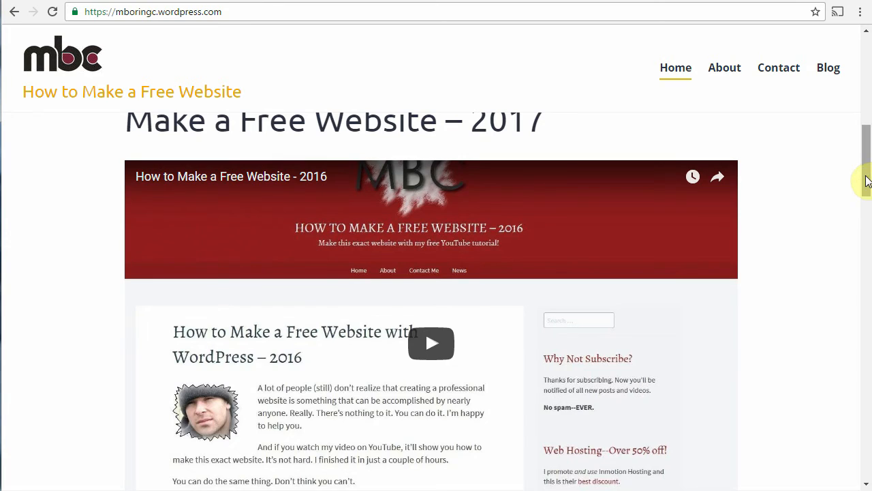
{"action": "left_click_drag", "start_coordinate": [867, 181], "coordinate": [862, 267]}
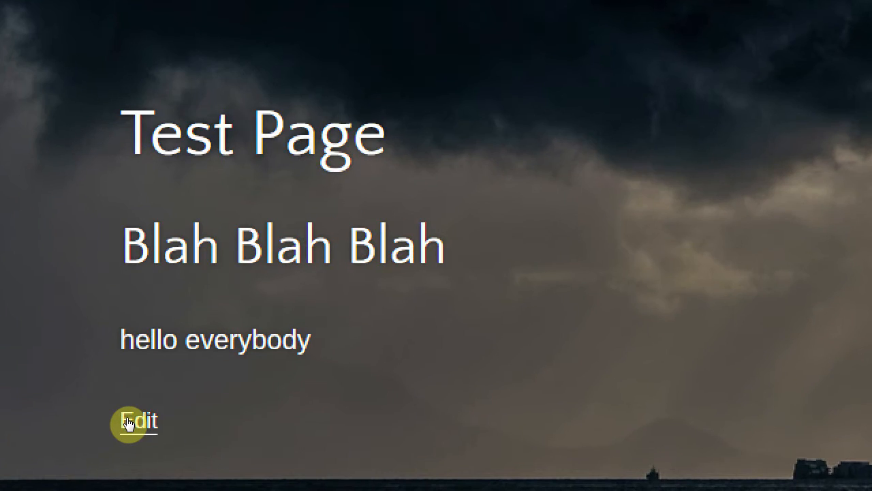
Replace Test Page's stormy-sky featured image with the uploaded graduation 176-4 flower photo
{"action": "left_click", "coordinate": [129, 420]}
{"action": "left_click", "coordinate": [162, 292]}
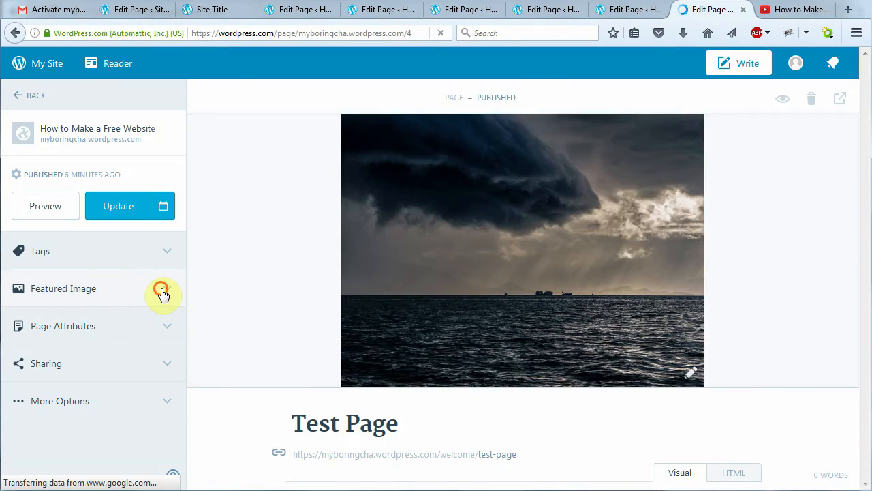
{"action": "left_click", "coordinate": [157, 321]}
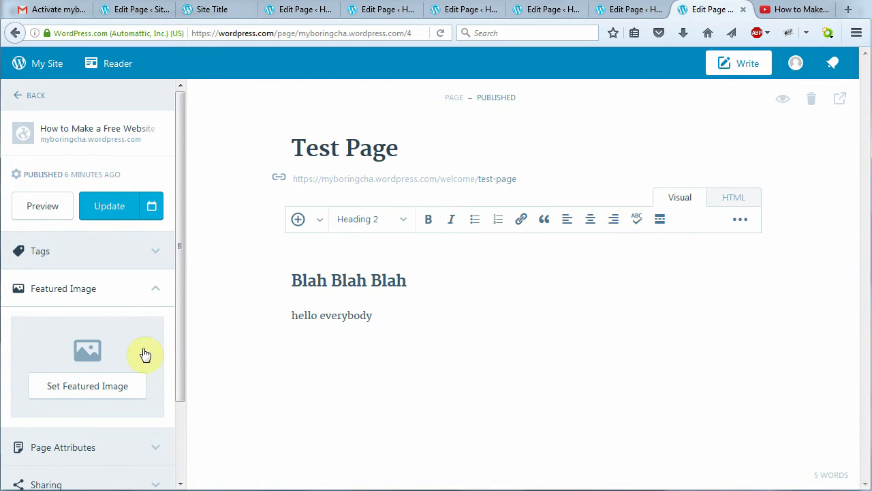
{"action": "left_click", "coordinate": [88, 387]}
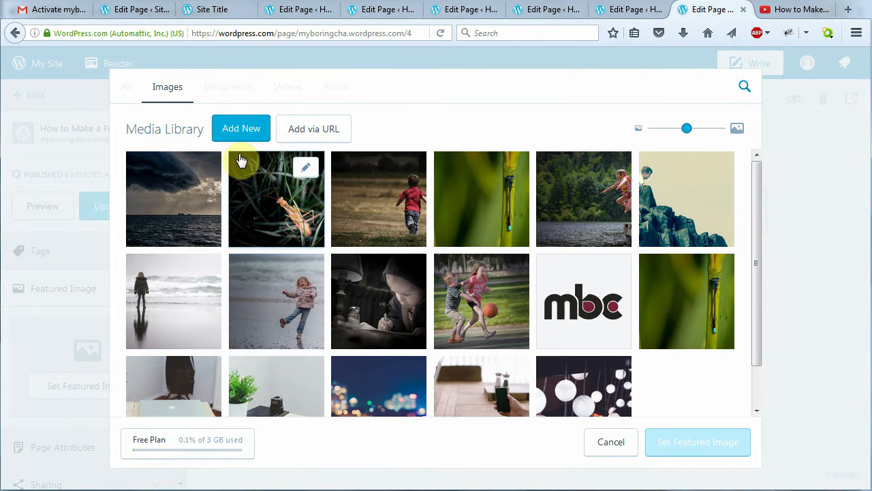
{"action": "left_click", "coordinate": [239, 132]}
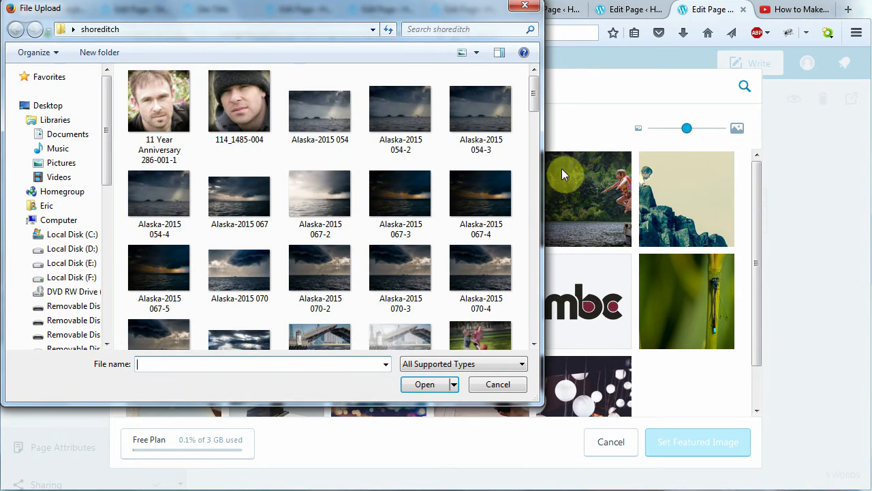
{"action": "left_click_drag", "start_coordinate": [533, 99], "coordinate": [533, 245]}
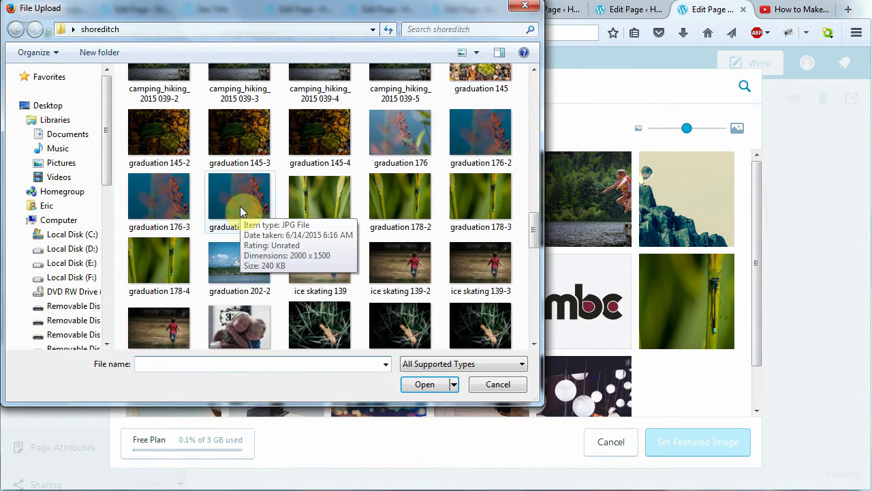
{"action": "left_click", "coordinate": [247, 217]}
{"action": "left_click", "coordinate": [417, 385]}
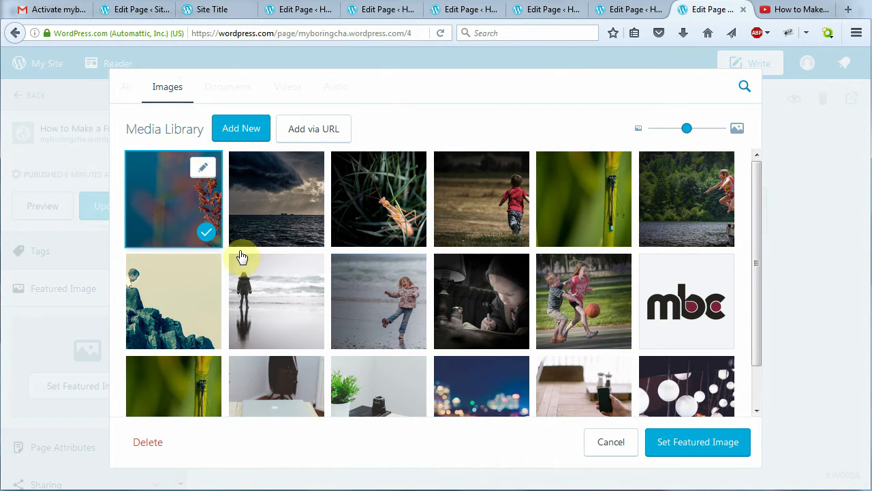
{"action": "left_click", "coordinate": [685, 449]}
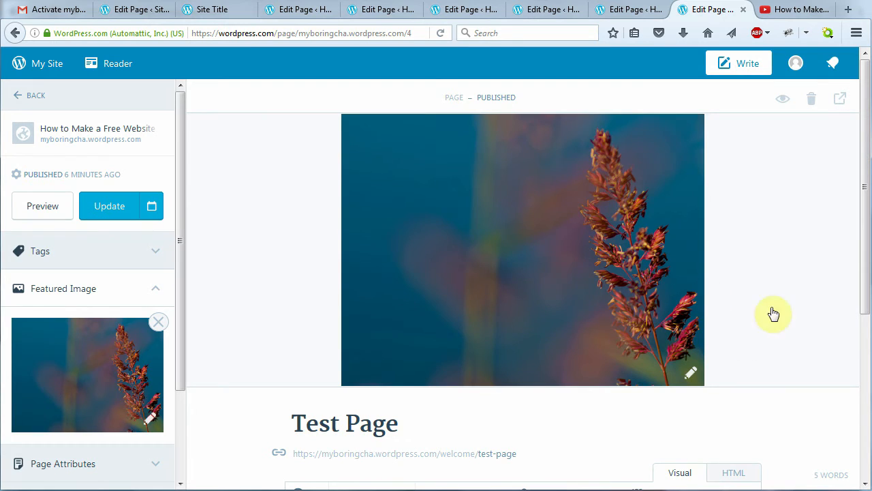
Retitle the page 'My YouTube Channel'
{"action": "left_click_drag", "start_coordinate": [864, 213], "coordinate": [616, 352]}
{"action": "scroll", "coordinate": [520, 384], "scroll_direction": "down", "scroll_amount": 4}
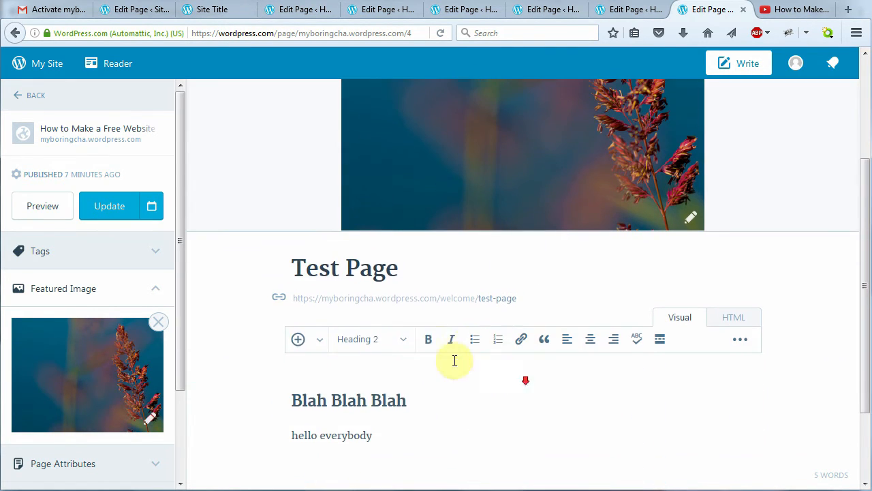
{"action": "left_click_drag", "start_coordinate": [417, 265], "coordinate": [265, 272]}
{"action": "type", "text": "My YouTube Channel"}
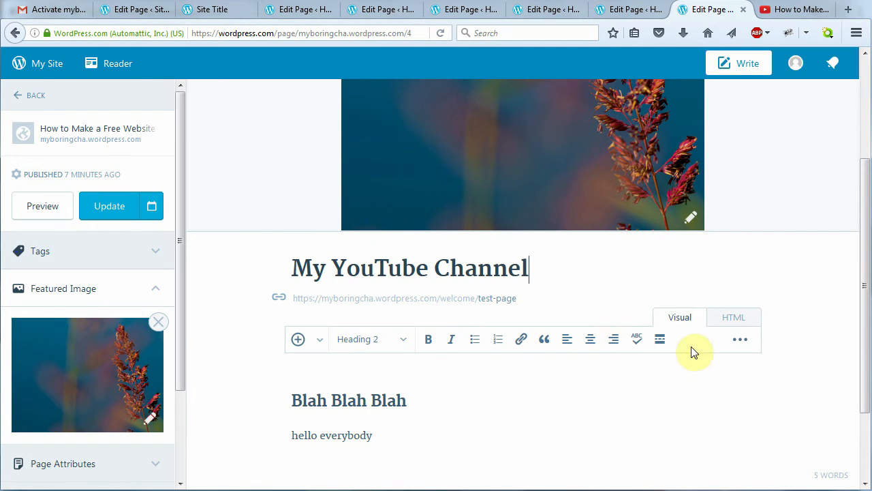
{"action": "scroll", "coordinate": [681, 350], "scroll_direction": "down", "scroll_amount": 2}
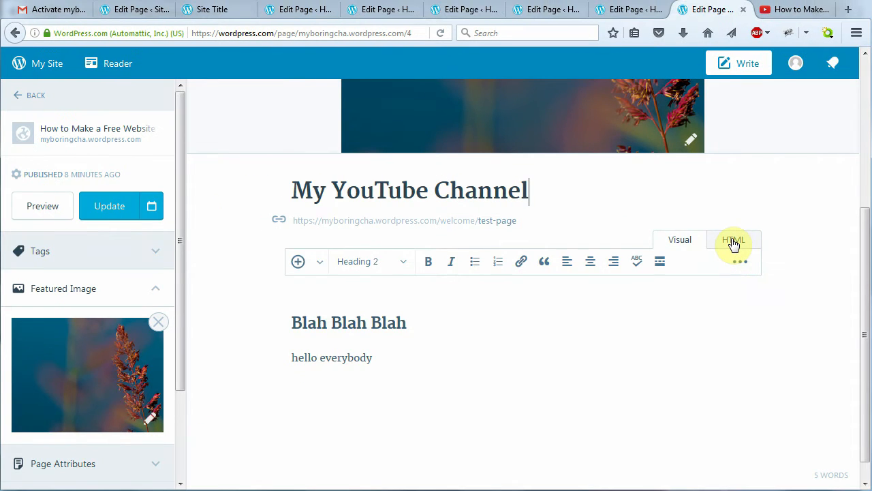
In the HTML view, replace the body with the pasted 80%-wide div of channel text
{"action": "left_click", "coordinate": [734, 244]}
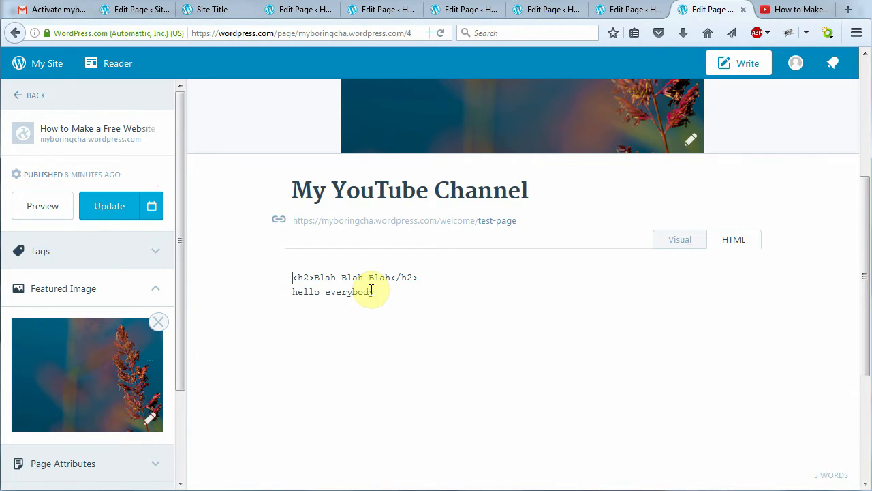
{"action": "key", "text": "ctrl+a"}
{"action": "type", "text": "<div style=\"width: 80%;\">  My YouTube channel is called <a href=\"http://youtube.com/mreae/\" target=\"_blank\">My Boring Channel</a>. You might wonder why I called it that. So do I. Anyway, it's pretty useful even if it IS boring.  On my channel you'll find WordPress tutorials, a few high-quality recipes I love, some gardening tips and a few other random videos. I'd love it if you visited.  Oh, please don't forget to <a href=\"https://www.youtube.com/subscription_center?add_user=mreae\" target=\"_blank\">to subscribe</a>.  </div>"}
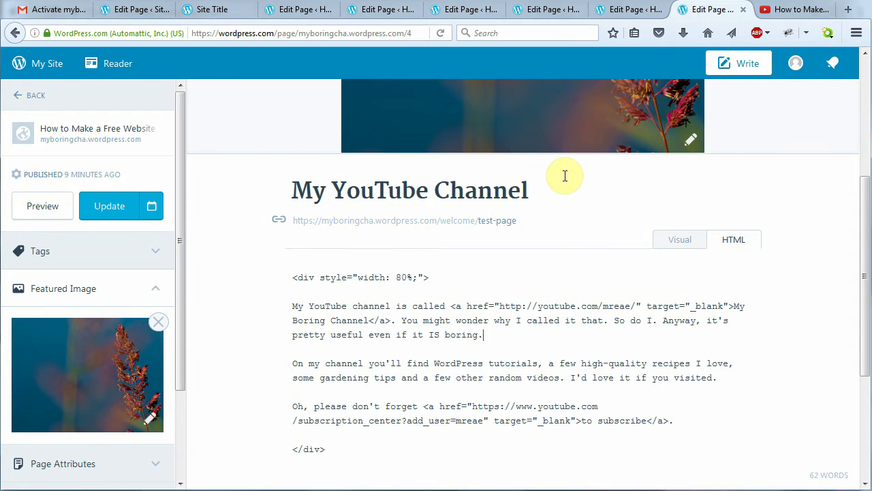
{"action": "left_click_drag", "start_coordinate": [428, 276], "coordinate": [302, 277]}
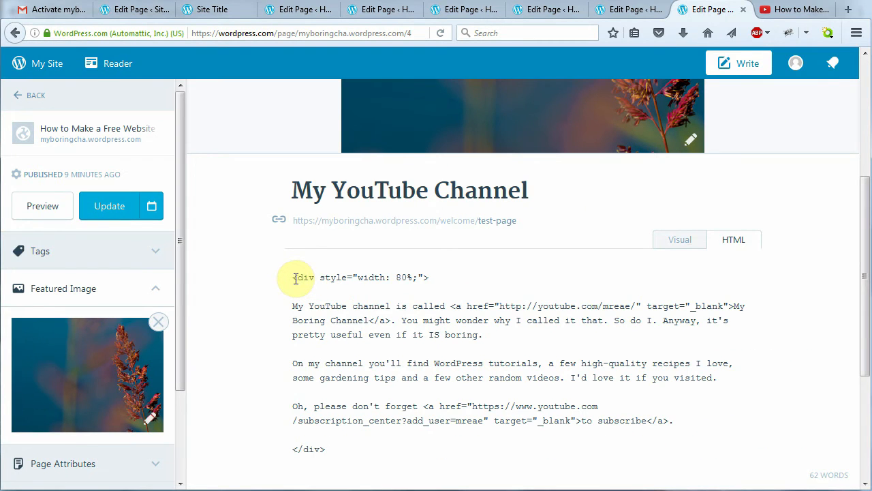
{"action": "left_click_drag", "start_coordinate": [296, 278], "coordinate": [430, 276]}
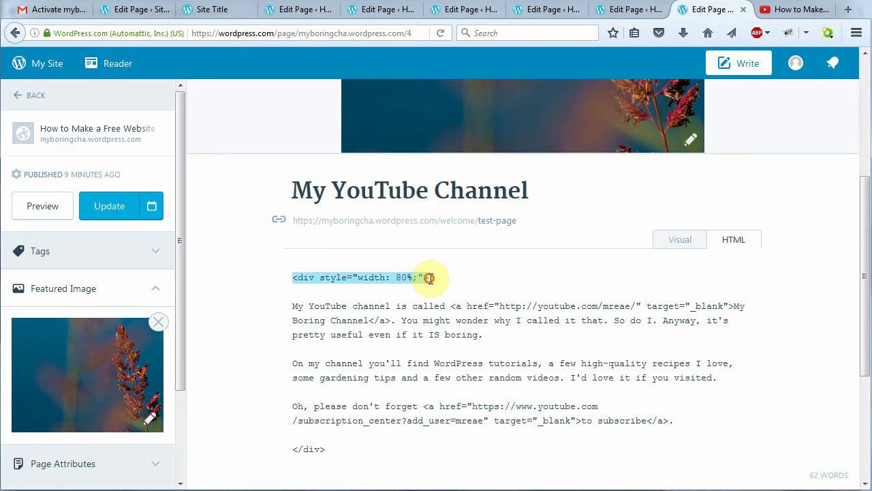
{"action": "left_click", "coordinate": [431, 276]}
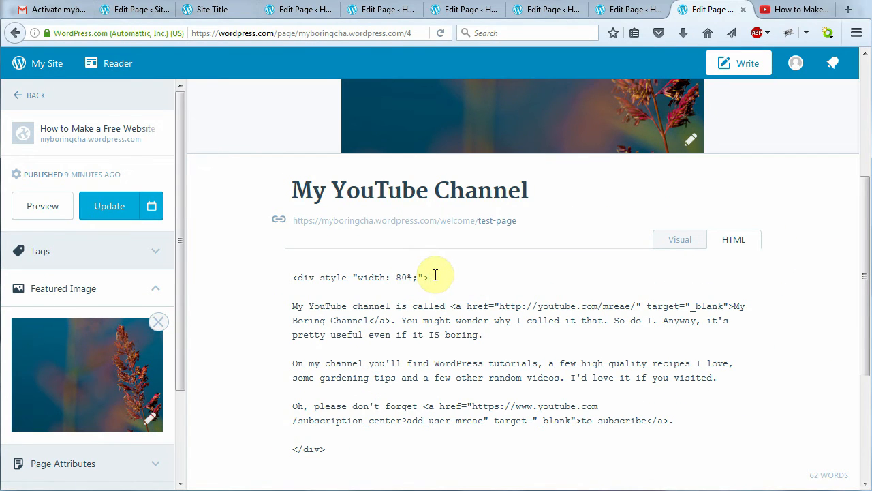
{"action": "left_click_drag", "start_coordinate": [439, 275], "coordinate": [293, 278]}
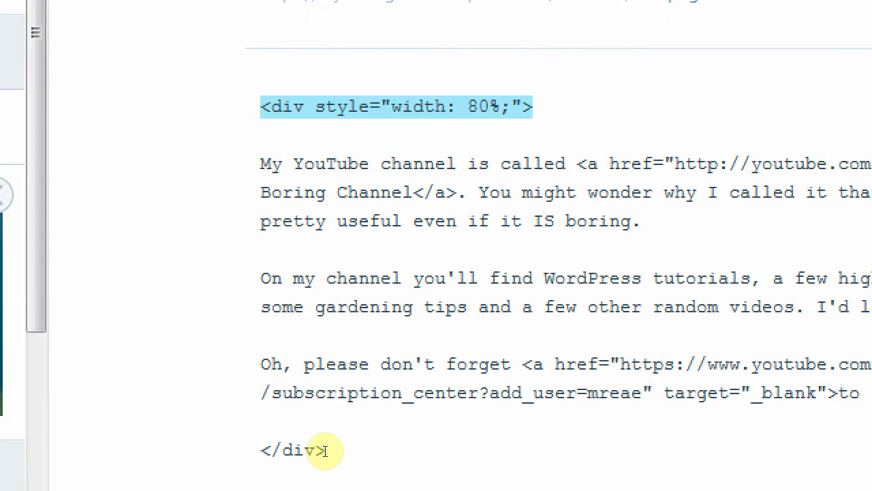
Return to the Visual editor and update the My YouTube Channel page
{"action": "left_click_drag", "start_coordinate": [864, 295], "coordinate": [846, 304]}
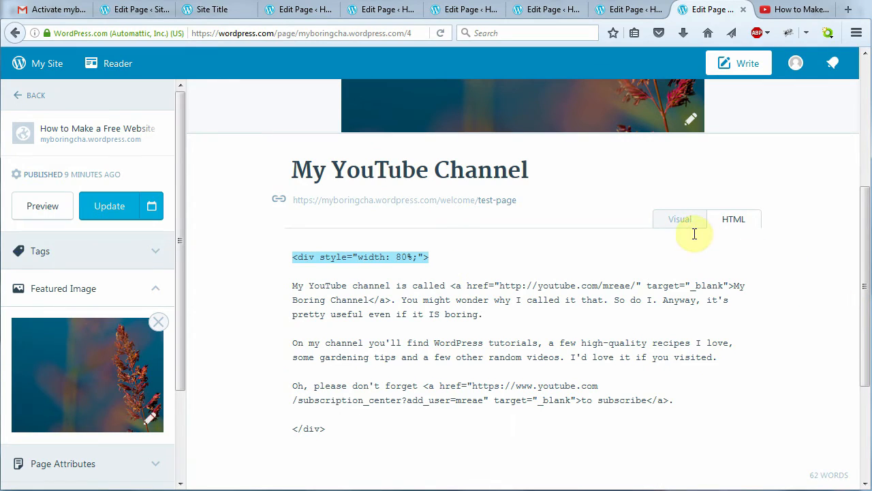
{"action": "left_click", "coordinate": [677, 222]}
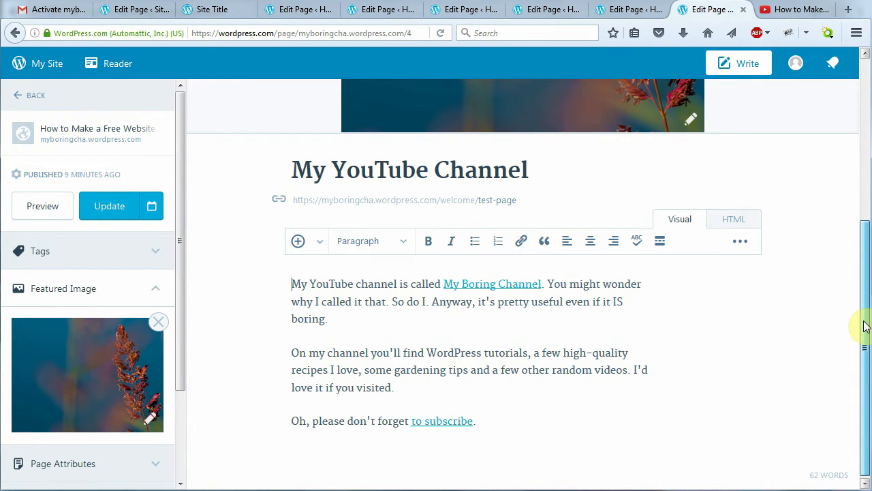
{"action": "left_click_drag", "start_coordinate": [865, 326], "coordinate": [818, 62]}
{"action": "left_click", "coordinate": [112, 211]}
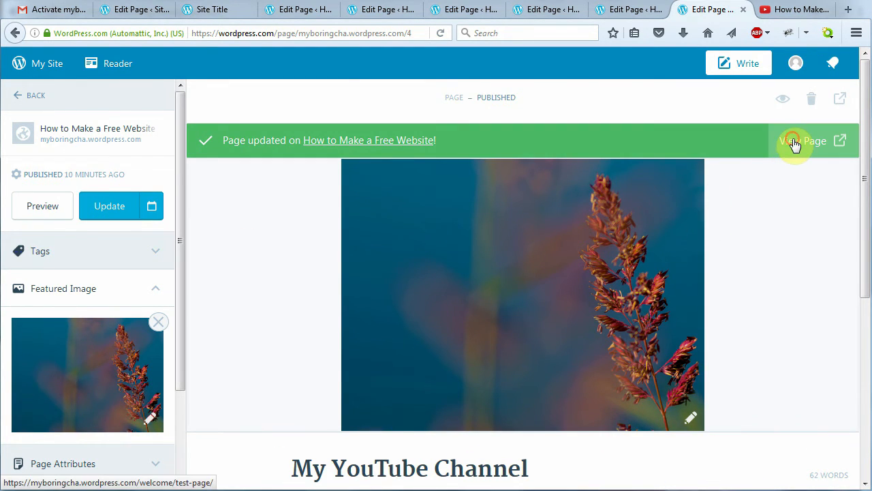
View the published channel page, then scroll the Home page to the 2nd child page panel
{"action": "left_click", "coordinate": [795, 146]}
{"action": "left_click", "coordinate": [88, 133]}
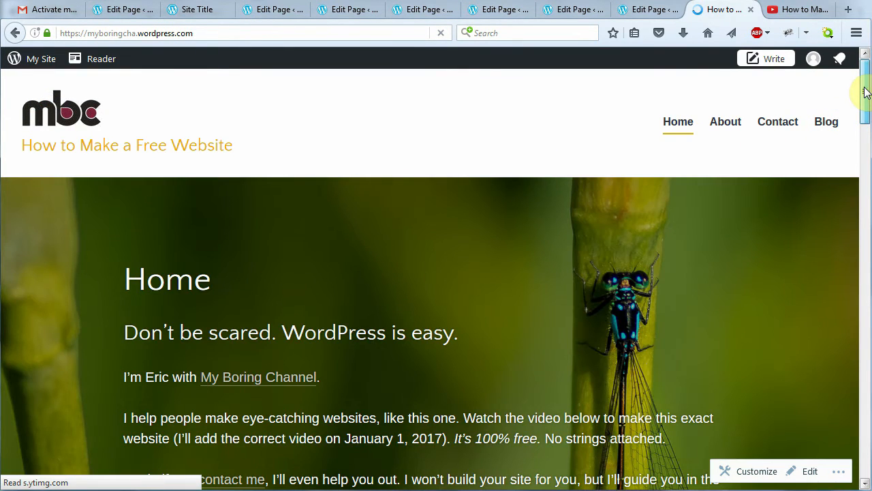
{"action": "left_click_drag", "start_coordinate": [866, 97], "coordinate": [851, 284]}
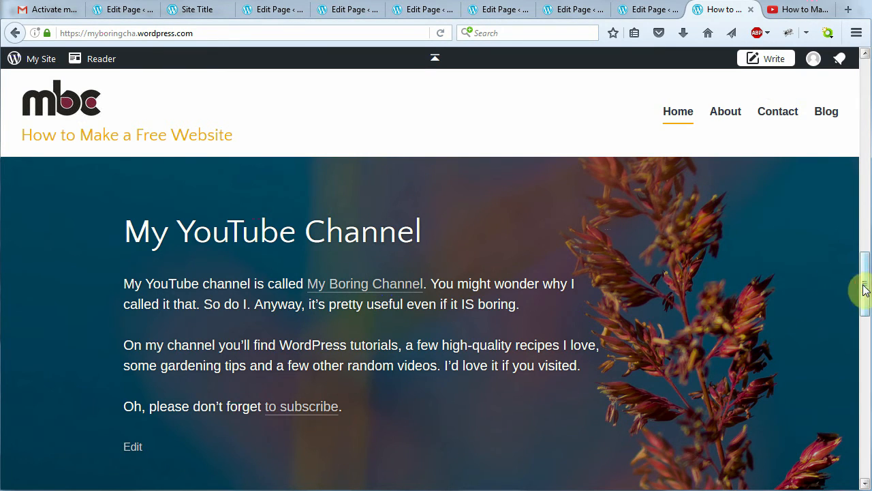
{"action": "left_click_drag", "start_coordinate": [862, 287], "coordinate": [842, 345]}
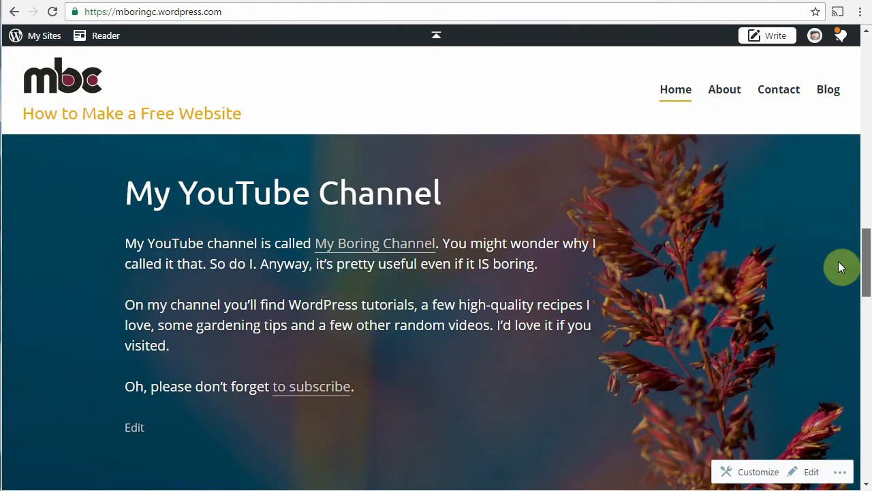
{"action": "scroll", "coordinate": [840, 293], "scroll_direction": "down", "scroll_amount": 8}
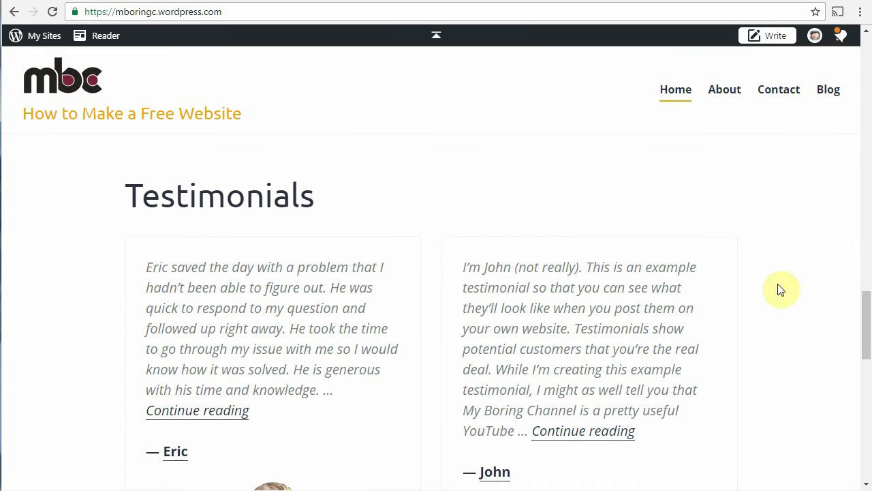
{"action": "left_click_drag", "start_coordinate": [863, 317], "coordinate": [865, 328]}
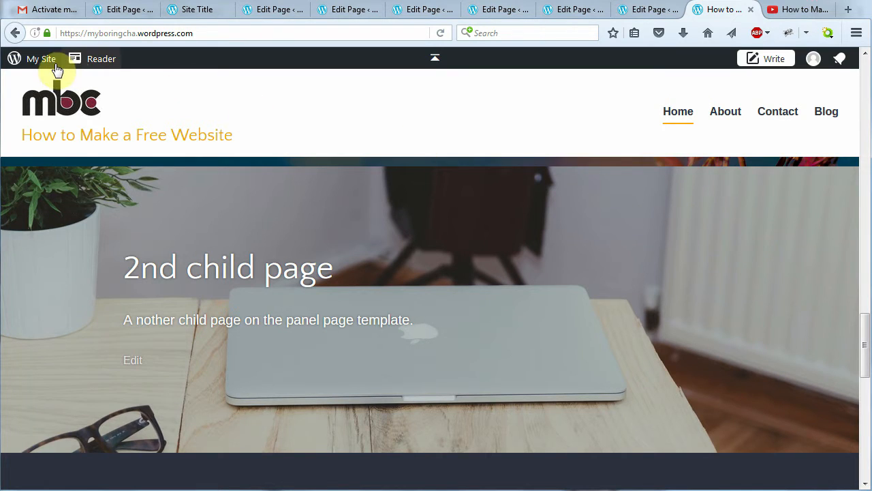
Publish a new testimonial titled 'Eric' with the pasted recommendation text and its links
{"action": "left_click", "coordinate": [39, 60]}
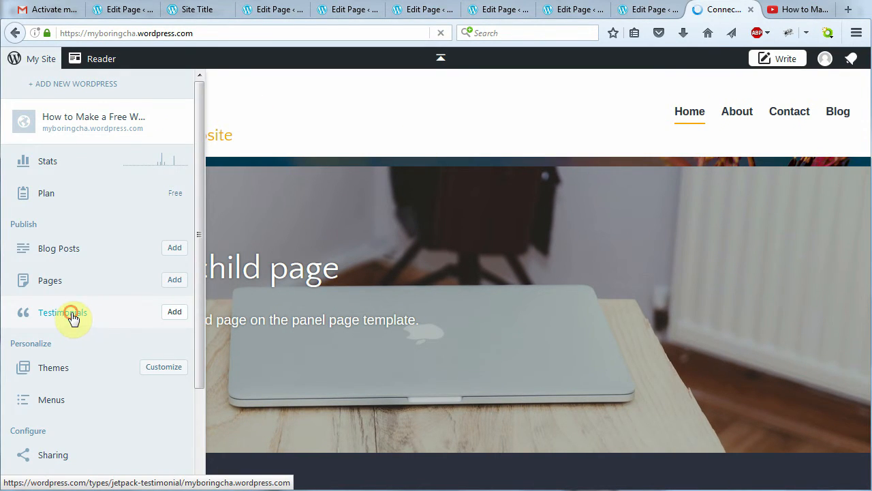
{"action": "left_click", "coordinate": [72, 315]}
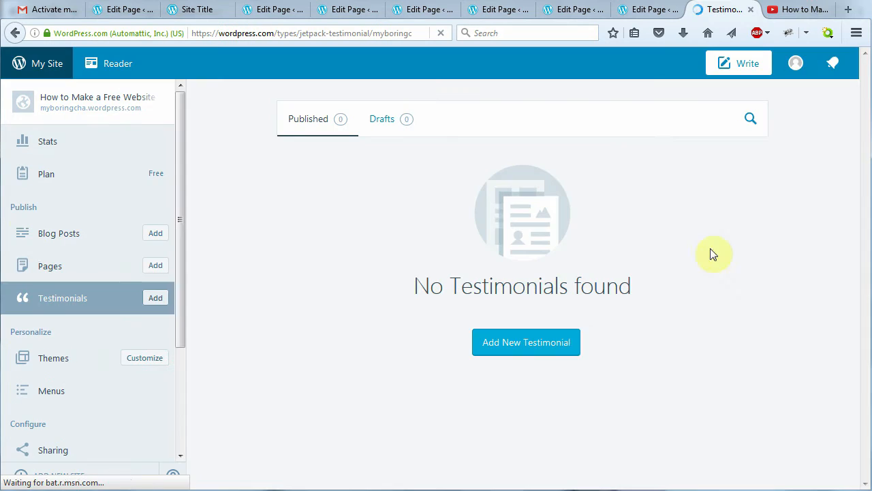
{"action": "left_click", "coordinate": [529, 345]}
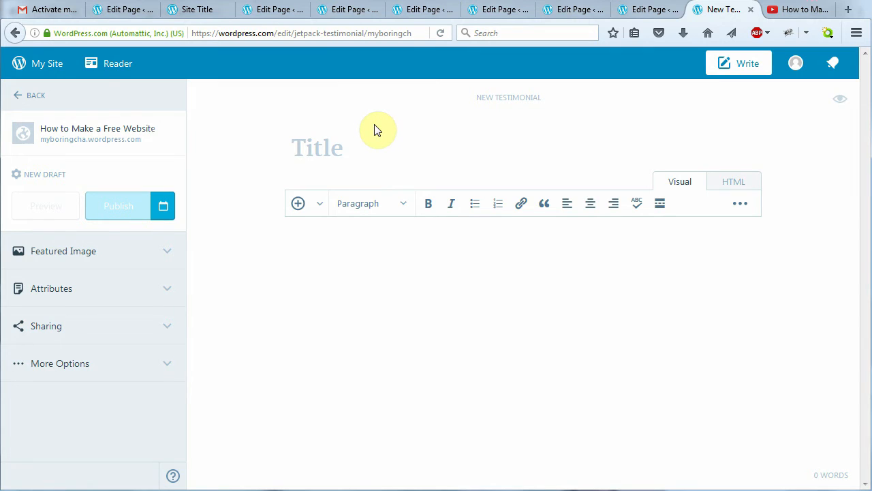
{"action": "type", "text": "Eric"}
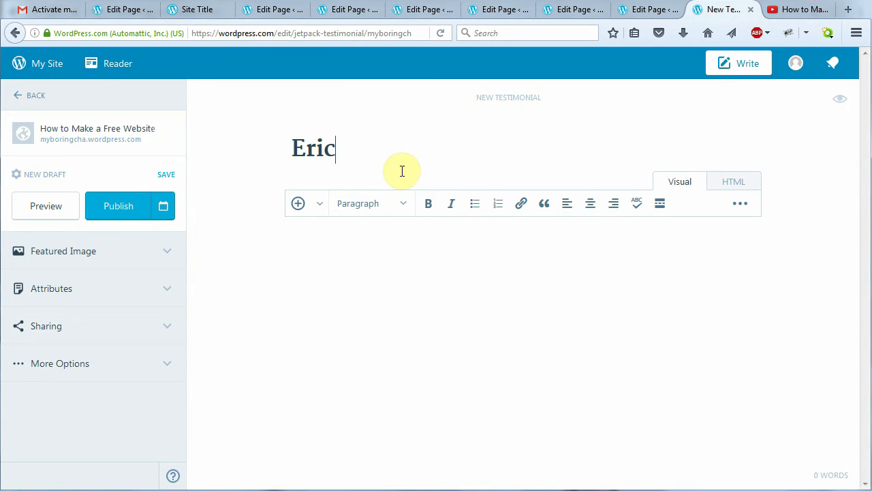
{"action": "left_click", "coordinate": [369, 310]}
{"action": "type", "text": "Eric saved the day with a problem that I hadn’t been able to figure out. He was quick to respond to my question and followed up right away. He took the time to go through my issue with me so I would know how it was solved. He is generous with his time and knowledge. I will be following Eric’s blog and YouTube channel for all the great information and tutorials. I highly recommend Eric!"}
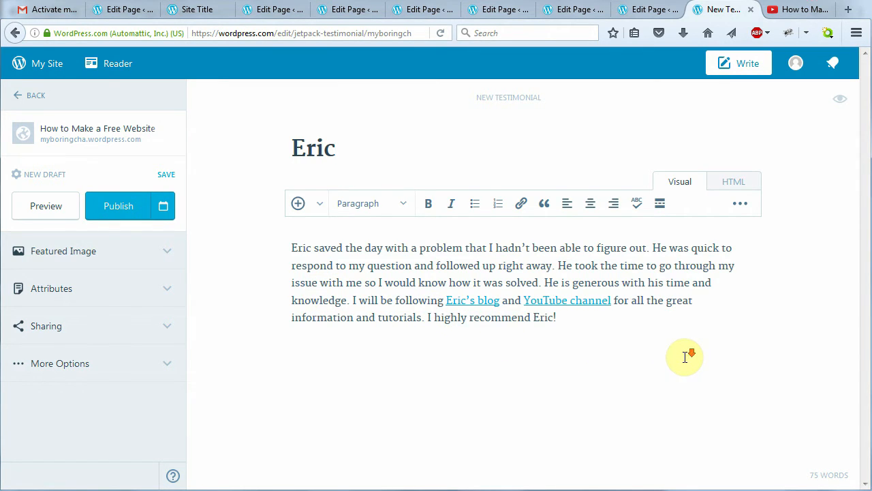
{"action": "left_click", "coordinate": [118, 206]}
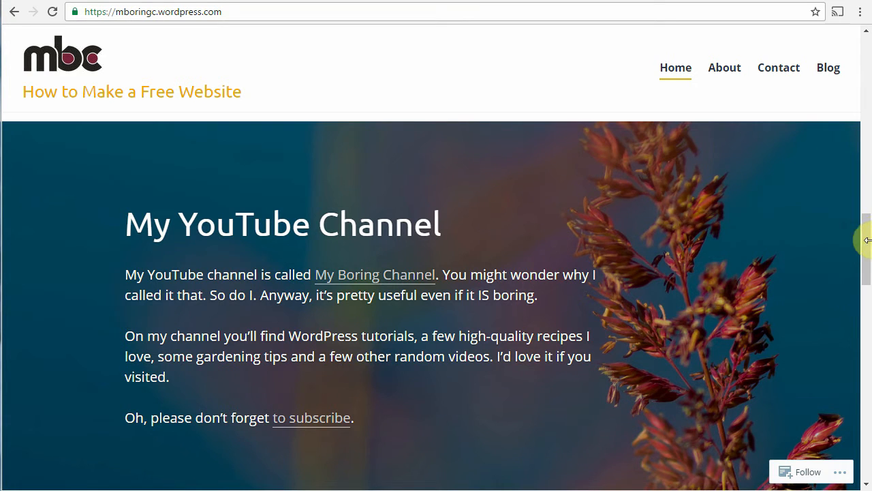
{"action": "left_click_drag", "start_coordinate": [870, 246], "coordinate": [862, 308]}
{"action": "scroll", "coordinate": [253, 443], "scroll_direction": "down", "scroll_amount": 2}
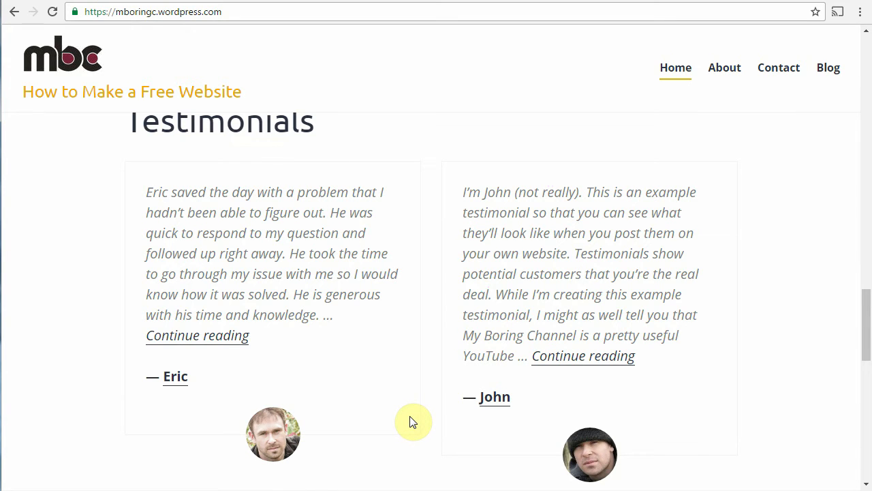
{"action": "key", "text": "alt+Tab"}
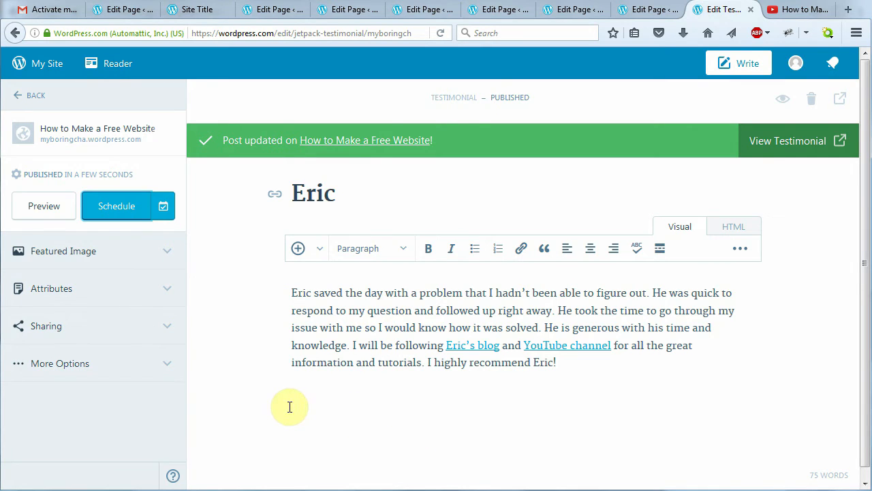
Upload a portrait photo as the Eric testimonial's featured image and update the testimonial
{"action": "left_click", "coordinate": [122, 257]}
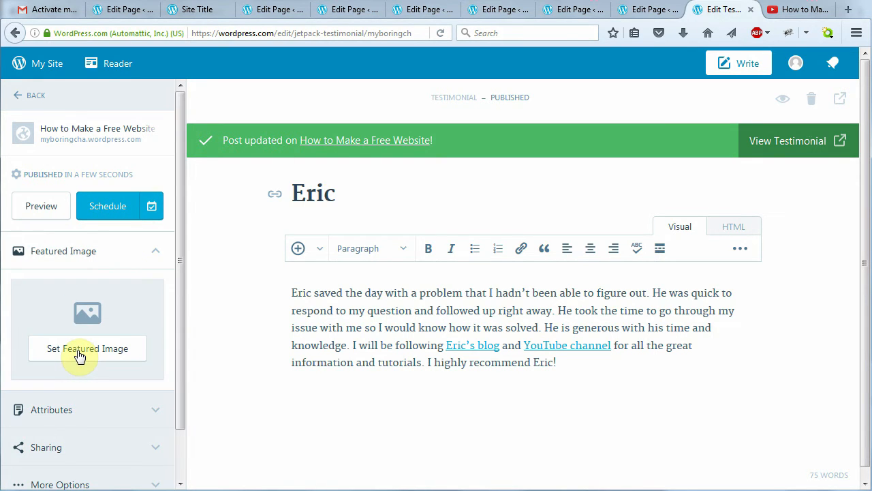
{"action": "left_click", "coordinate": [79, 354]}
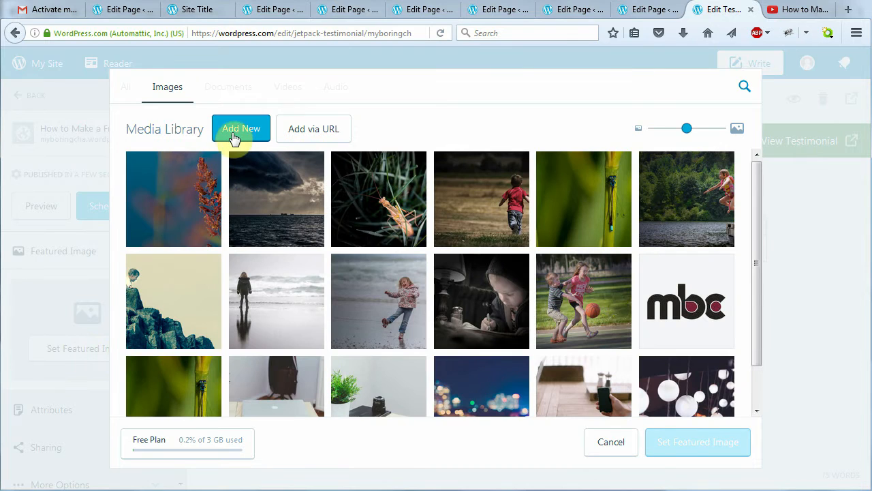
{"action": "left_click", "coordinate": [234, 132]}
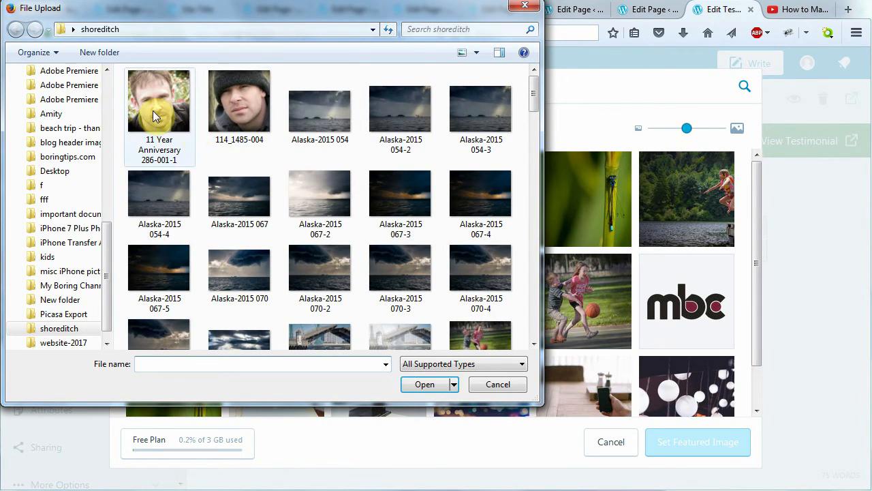
{"action": "left_click", "coordinate": [152, 117]}
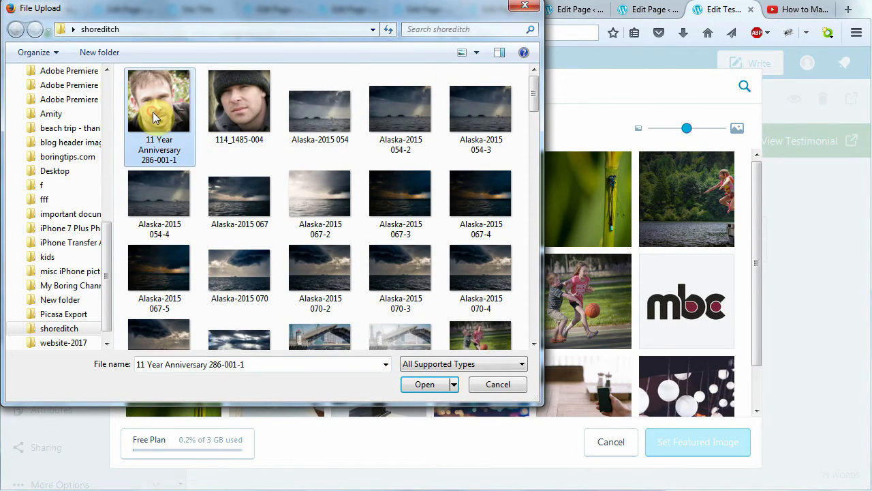
{"action": "left_click", "coordinate": [423, 385]}
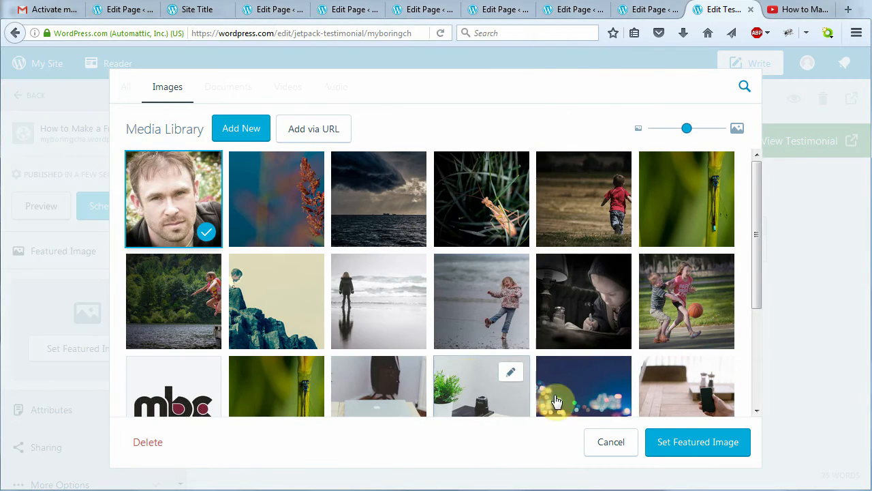
{"action": "left_click", "coordinate": [690, 449]}
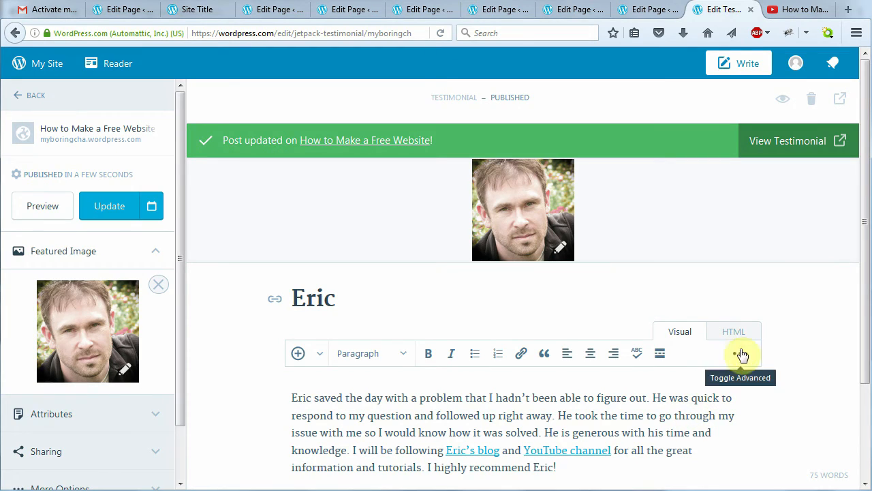
{"action": "left_click", "coordinate": [112, 215]}
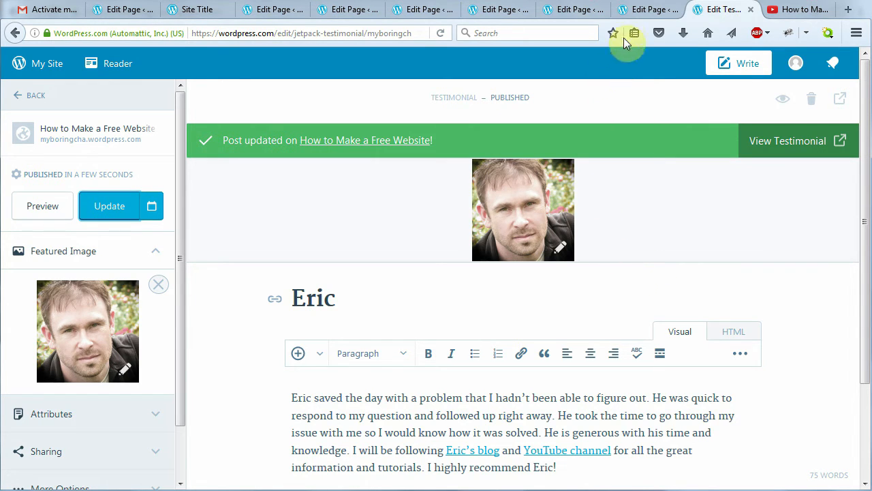
{"action": "left_click", "coordinate": [638, 10]}
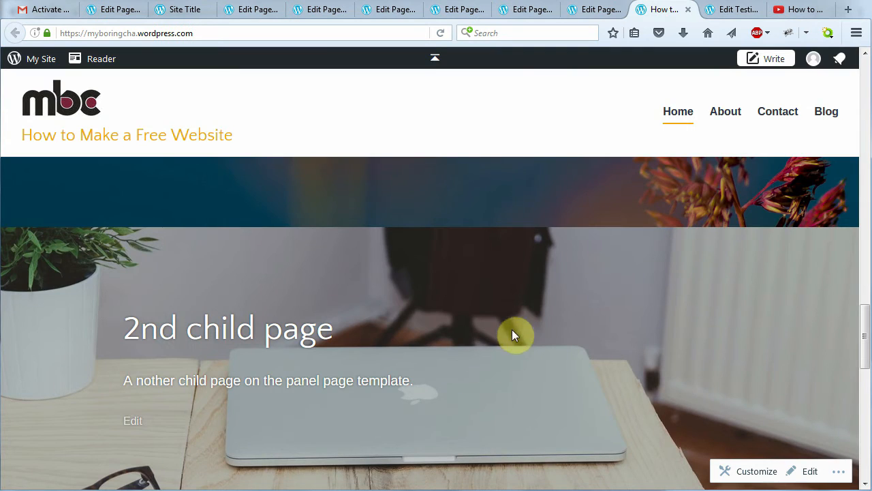
Leave the testimonial editor, go to Pages and open the 2nd child page for editing
{"action": "left_click", "coordinate": [738, 11]}
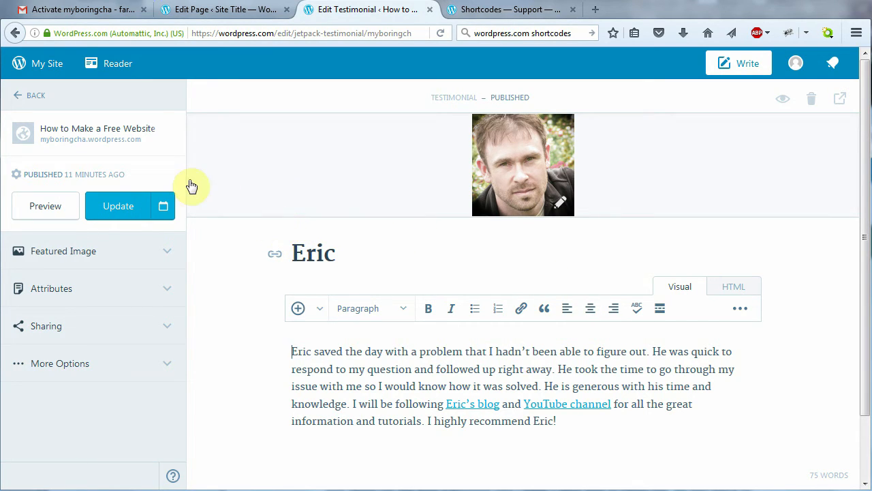
{"action": "left_click", "coordinate": [23, 99]}
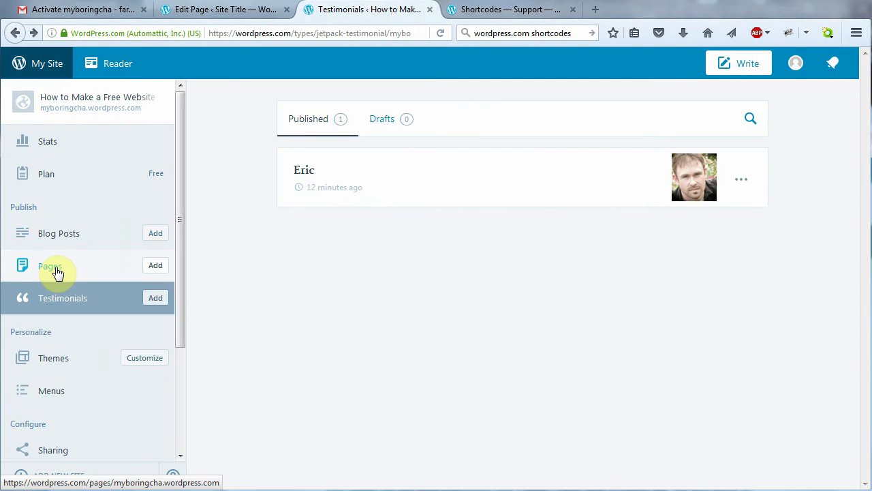
{"action": "left_click", "coordinate": [55, 268]}
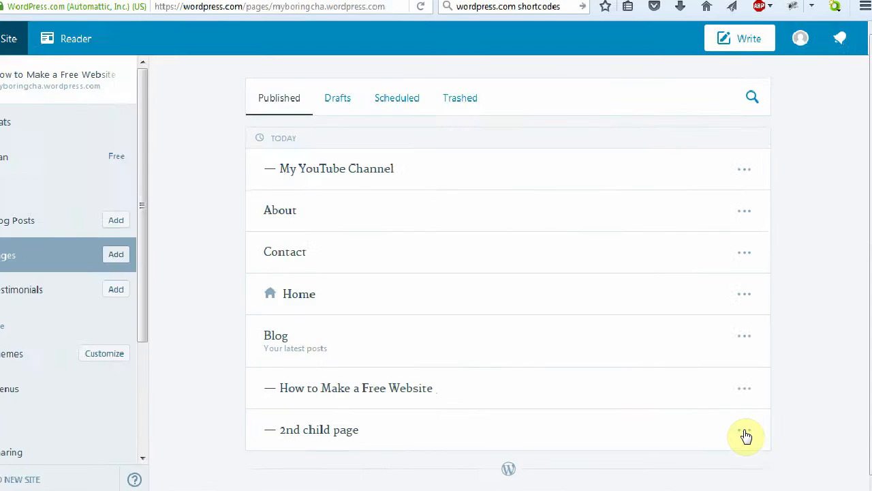
{"action": "left_click", "coordinate": [744, 430]}
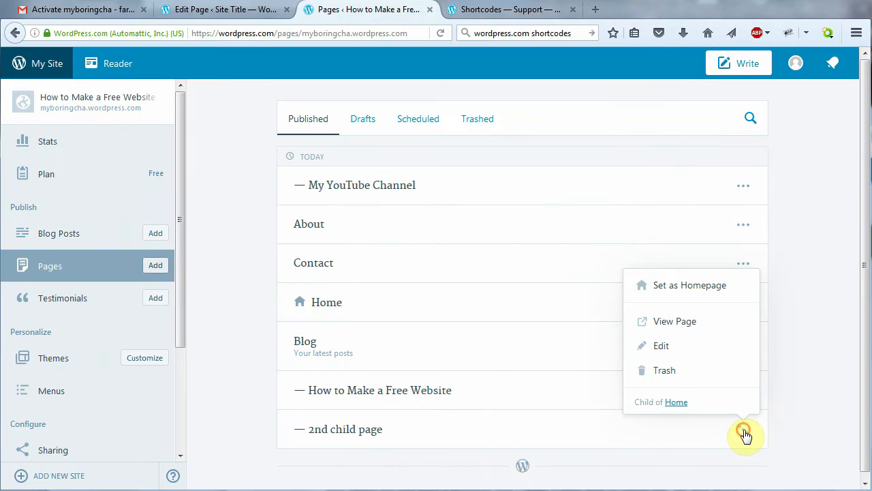
{"action": "left_click", "coordinate": [668, 347]}
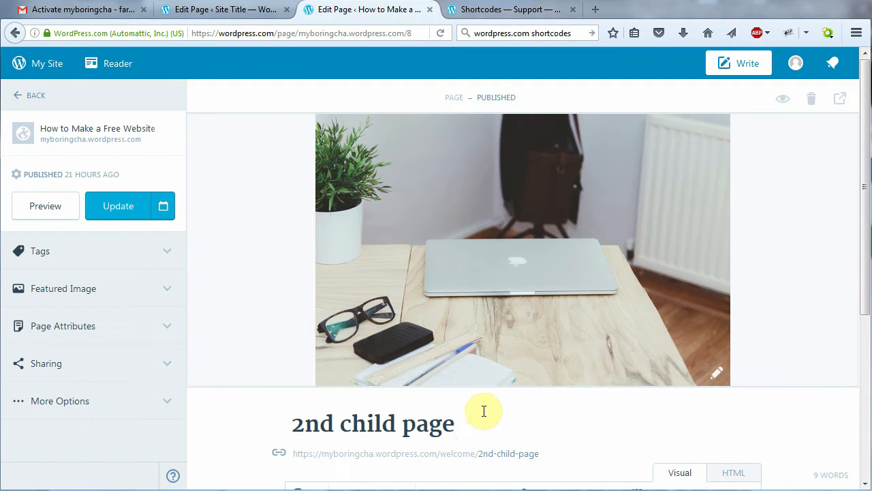
Retitle the 2nd child page 'Testimonials' and remove its featured image
{"action": "left_click_drag", "start_coordinate": [468, 424], "coordinate": [295, 427]}
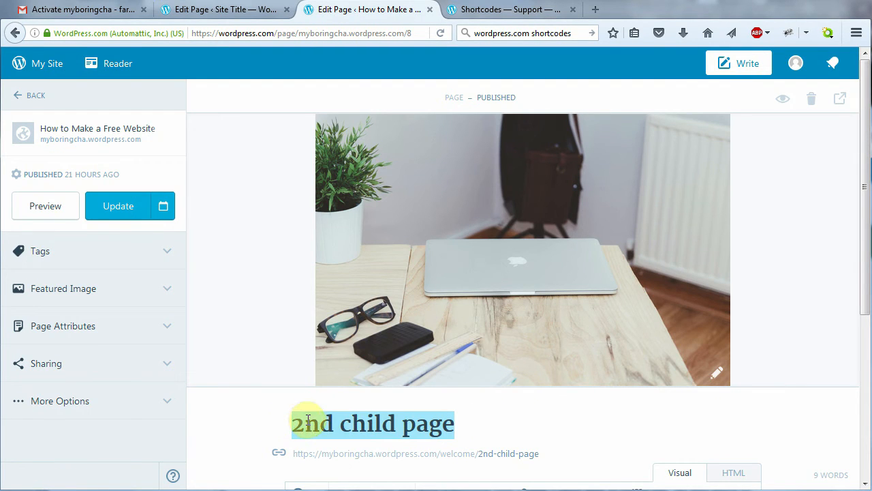
{"action": "type", "text": "Testimonials"}
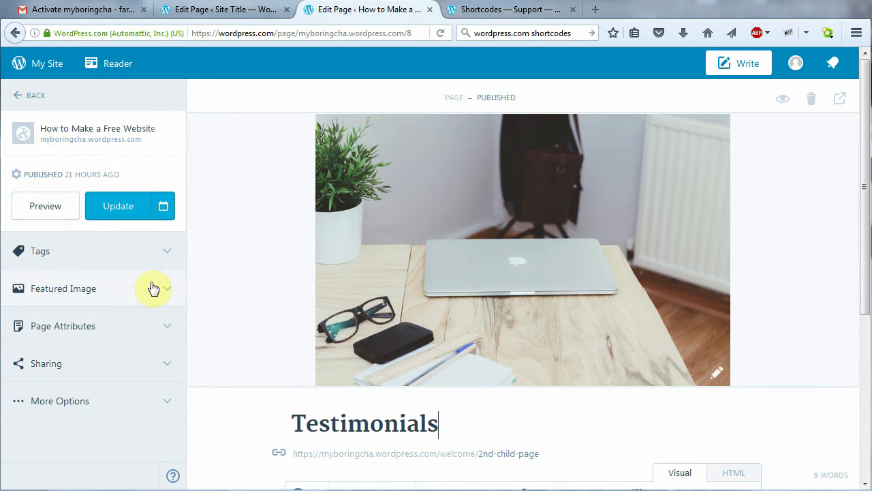
{"action": "left_click", "coordinate": [162, 291]}
{"action": "left_click", "coordinate": [159, 326]}
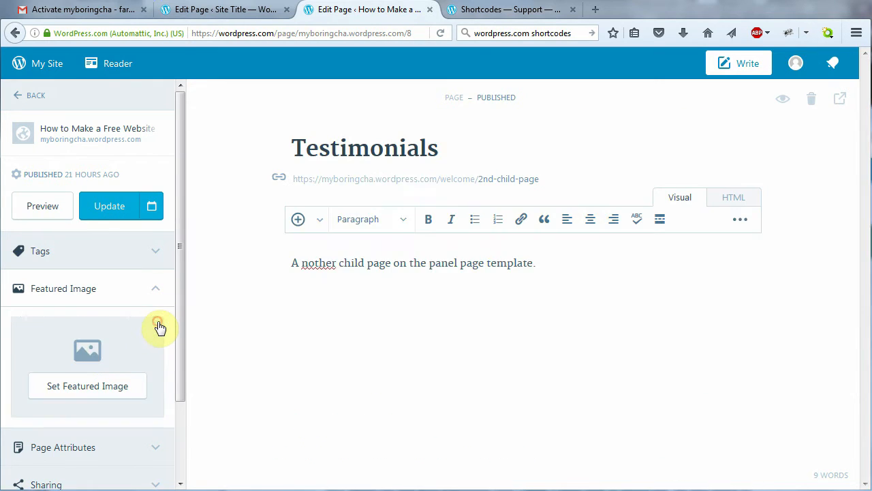
Replace the paragraph with the [testimonials columns=2 showposts=2 orderby=title] shortcode in HTML view
{"action": "left_click_drag", "start_coordinate": [559, 263], "coordinate": [282, 262]}
{"action": "key", "text": "Delete"}
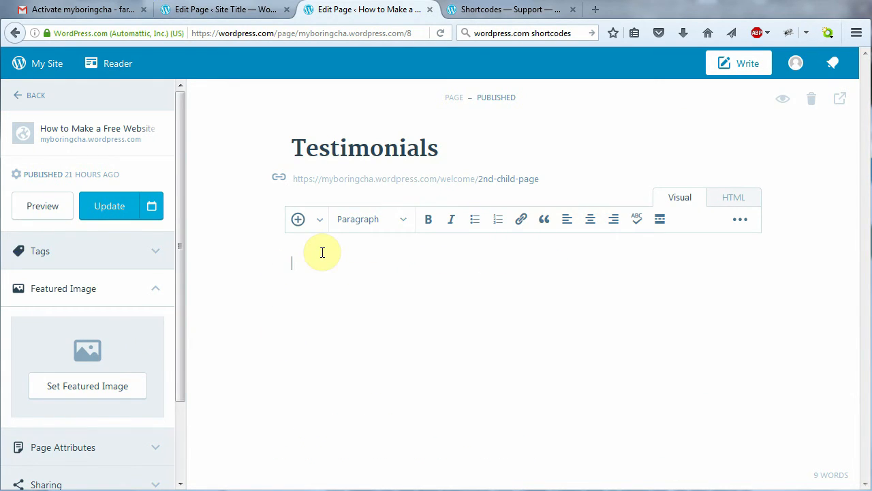
{"action": "left_click", "coordinate": [738, 198]}
{"action": "type", "text": "[testimonials columns=2 showposts=2 orderby=title]"}
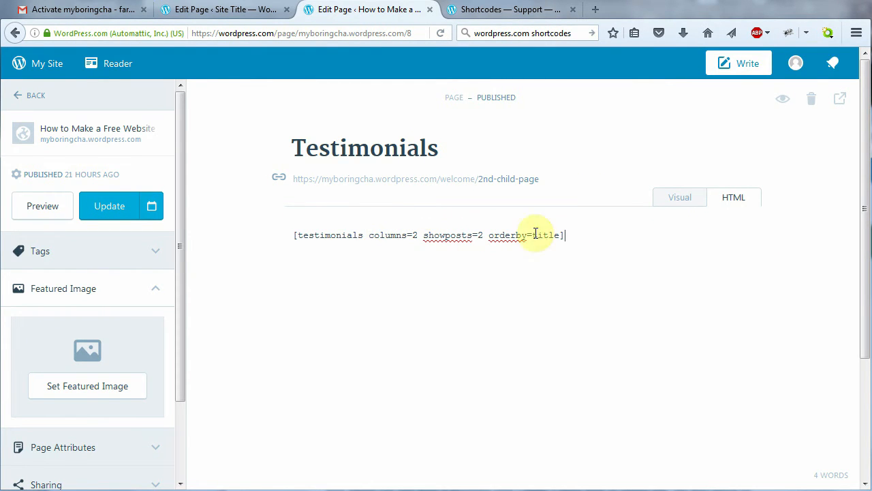
{"action": "left_click_drag", "start_coordinate": [289, 235], "coordinate": [577, 234]}
{"action": "left_click", "coordinate": [580, 233]}
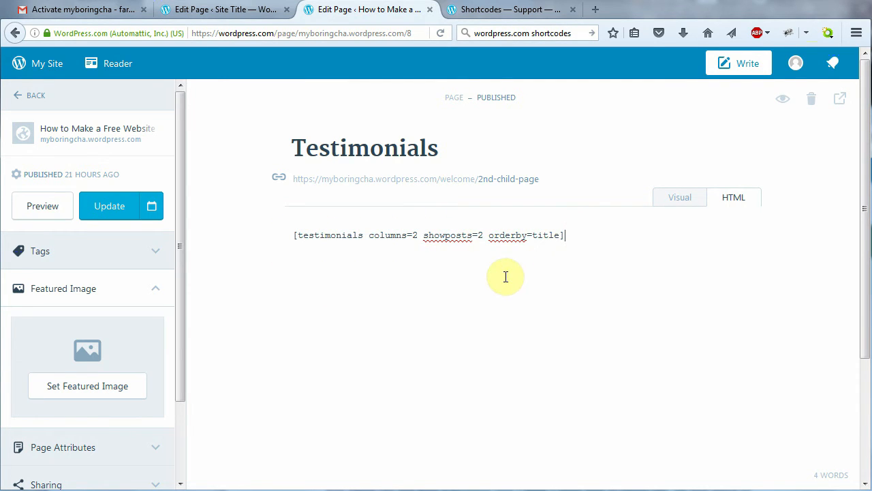
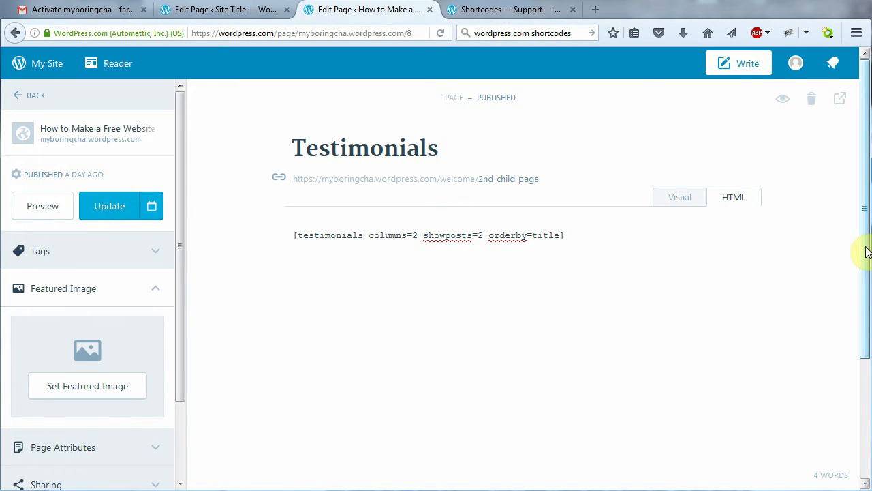
Update the Testimonials page, then collapse Featured Image and expand Page Attributes in the sidebar
{"action": "left_click_drag", "start_coordinate": [864, 247], "coordinate": [849, 212]}
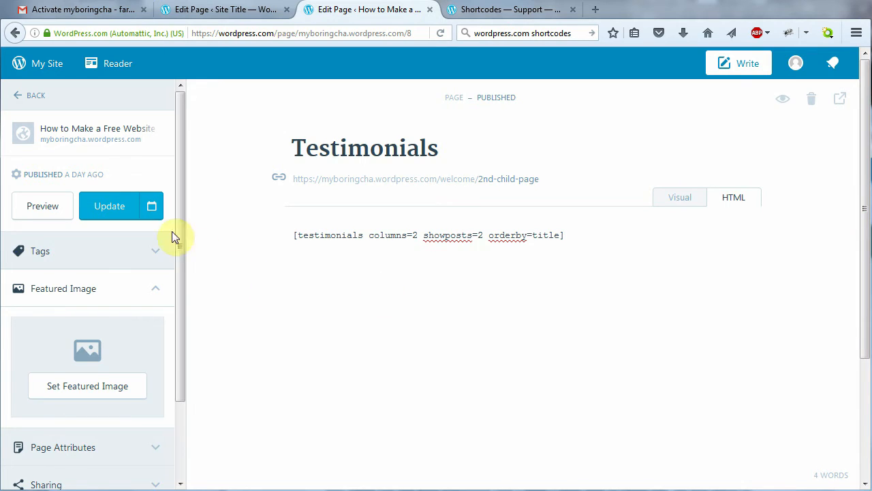
{"action": "left_click", "coordinate": [115, 211]}
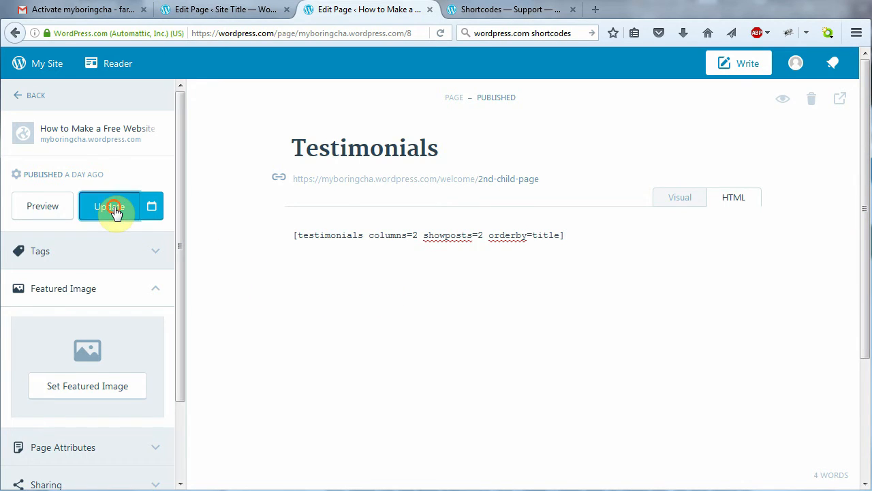
{"action": "left_click", "coordinate": [154, 294]}
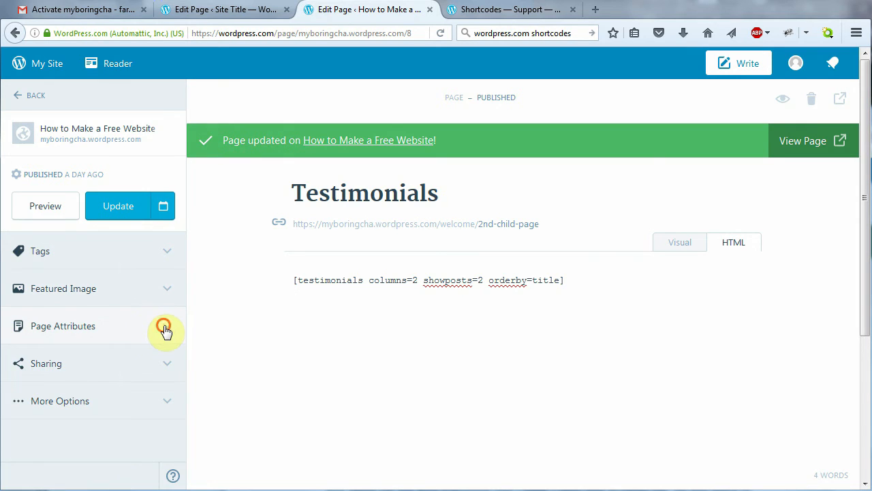
{"action": "left_click", "coordinate": [164, 330]}
{"action": "left_click_drag", "start_coordinate": [178, 335], "coordinate": [177, 363]}
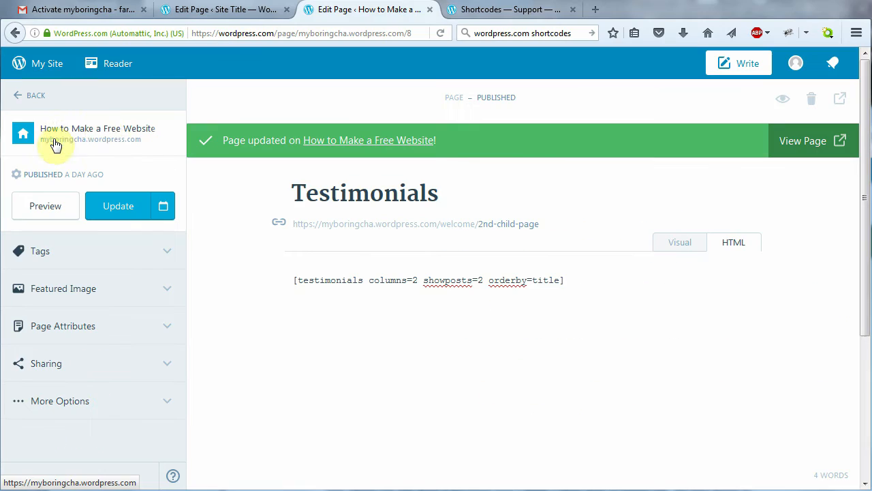
Open the live site in a new tab and scroll down to its Testimonials section
{"action": "left_click", "coordinate": [85, 137]}
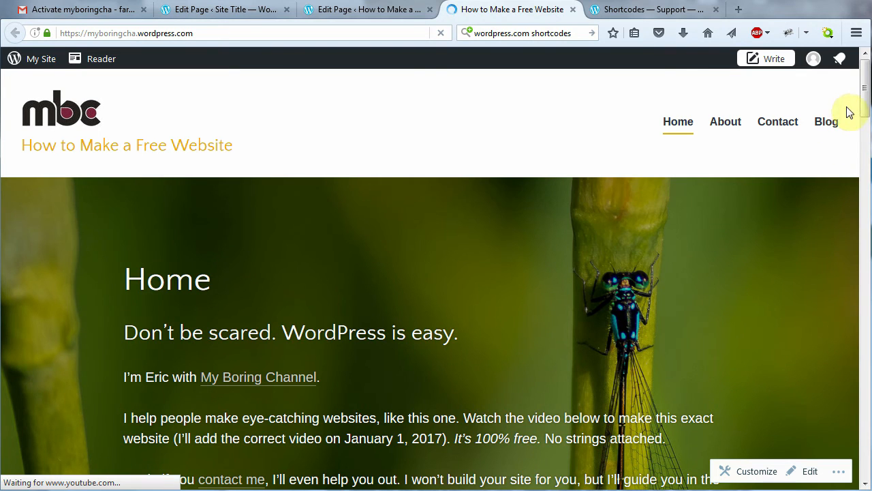
{"action": "left_click_drag", "start_coordinate": [863, 92], "coordinate": [843, 327]}
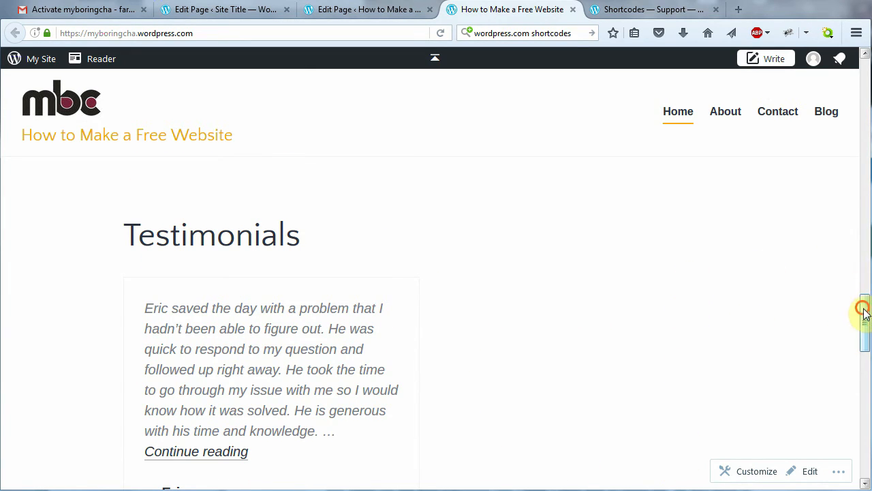
{"action": "left_click_drag", "start_coordinate": [863, 308], "coordinate": [862, 286]}
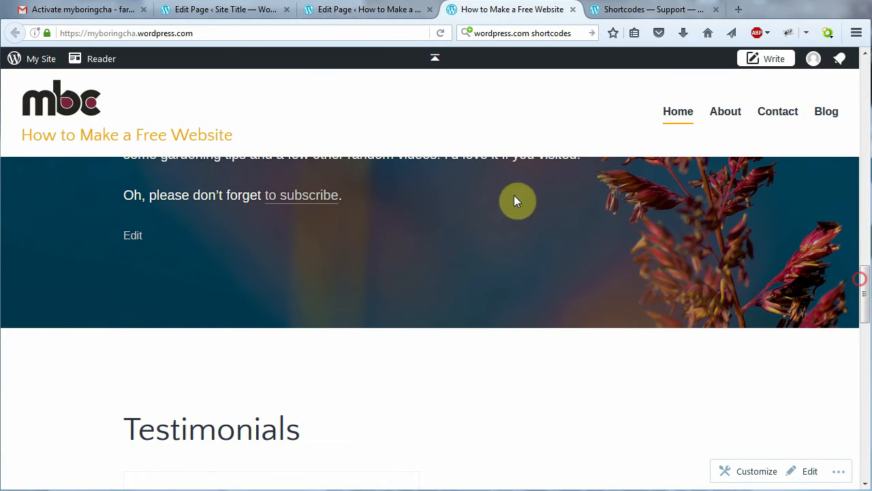
Add a new testimonial titled with the reviewer's name and paste the example testimonial text in Visual view
{"action": "left_click", "coordinate": [40, 63]}
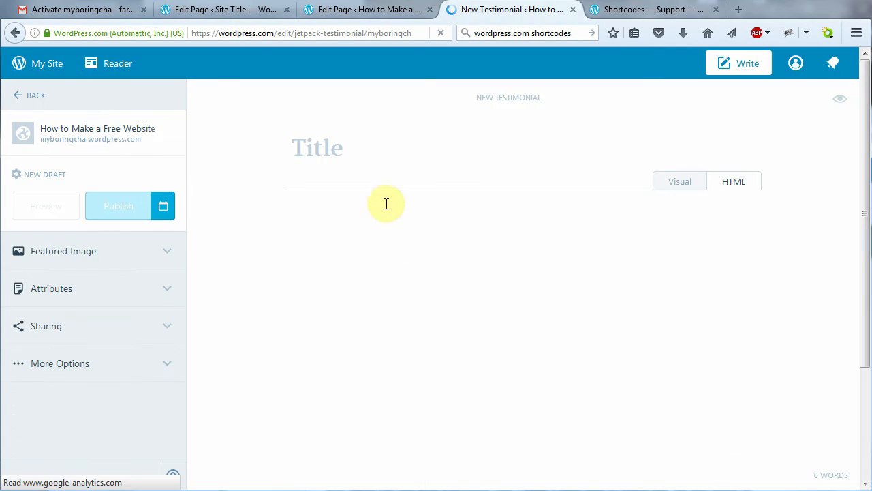
{"action": "type", "text": "John"}
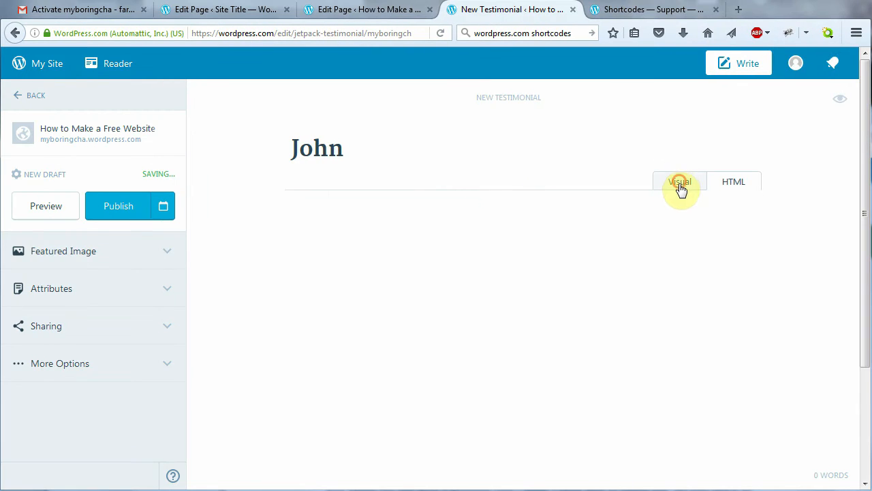
{"action": "left_click", "coordinate": [681, 185]}
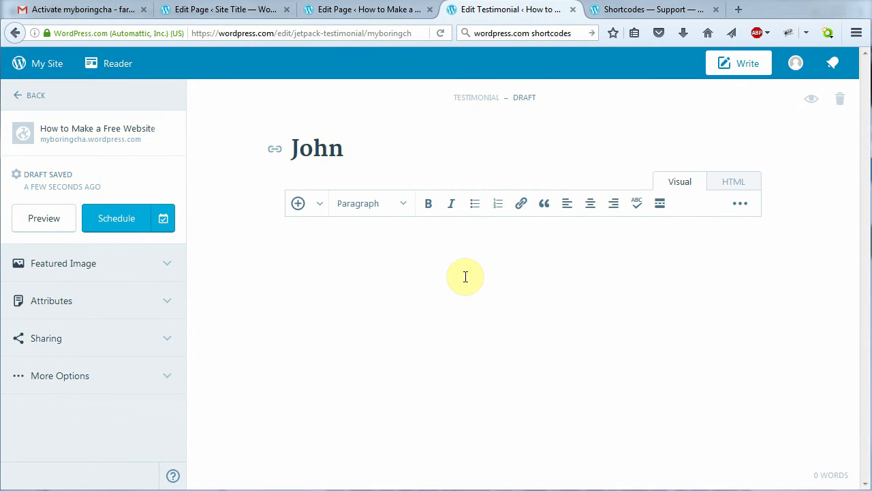
{"action": "type", "text": "I’m John (not really). This is an example testimonial so that you can see what they’ll look like when you post them on your own website. Testimonials show potential customers that you’re the real deal. While I’m creating this example testimonial, I might as well tell you that My Boring Channel is a pretty useful YouTube channel. You might find something interesting there. And you could subscribe as well (if you wanted to)."}
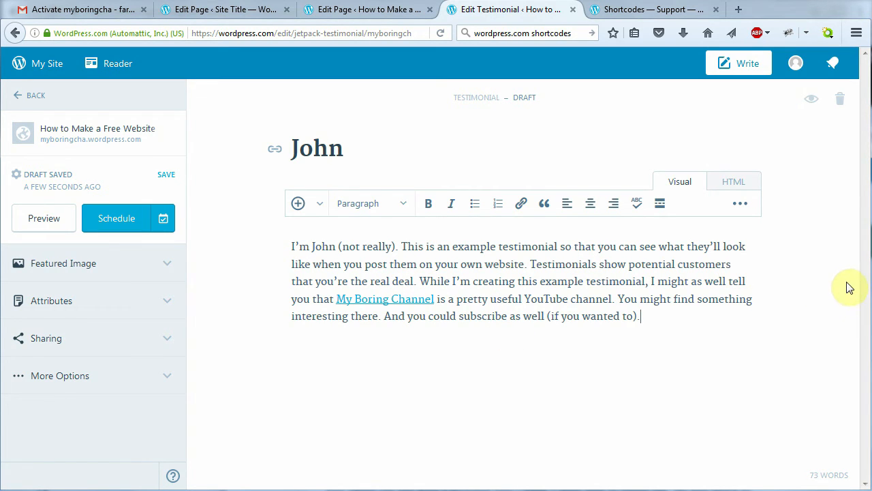
{"action": "left_click", "coordinate": [162, 267]}
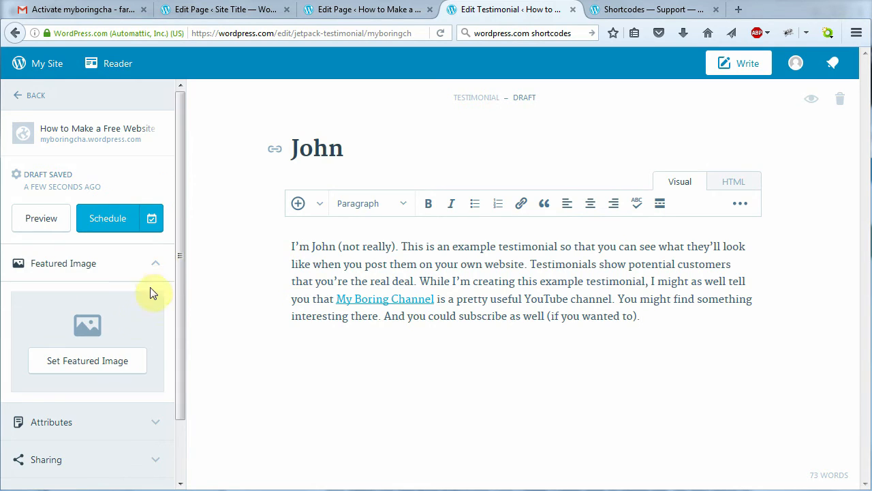
Upload photo 114_1485-004 as the testimonial's featured image and schedule the testimonial
{"action": "left_click", "coordinate": [73, 363]}
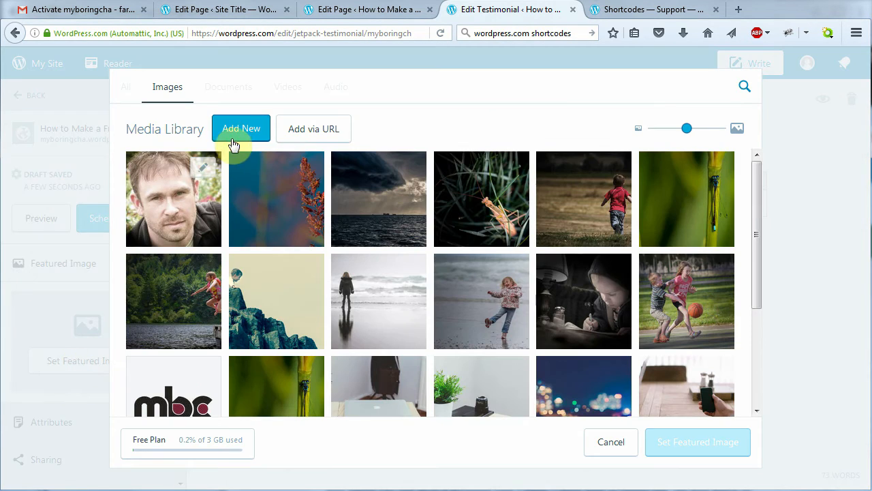
{"action": "left_click", "coordinate": [240, 136]}
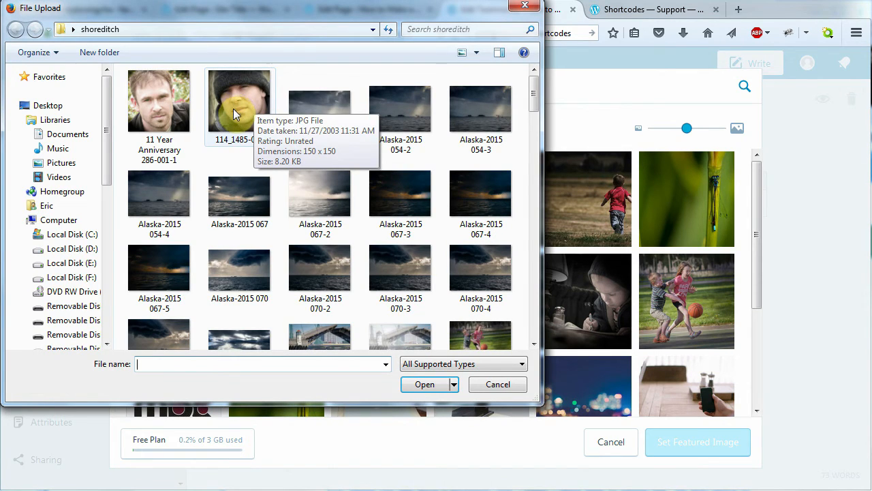
{"action": "left_click", "coordinate": [233, 113]}
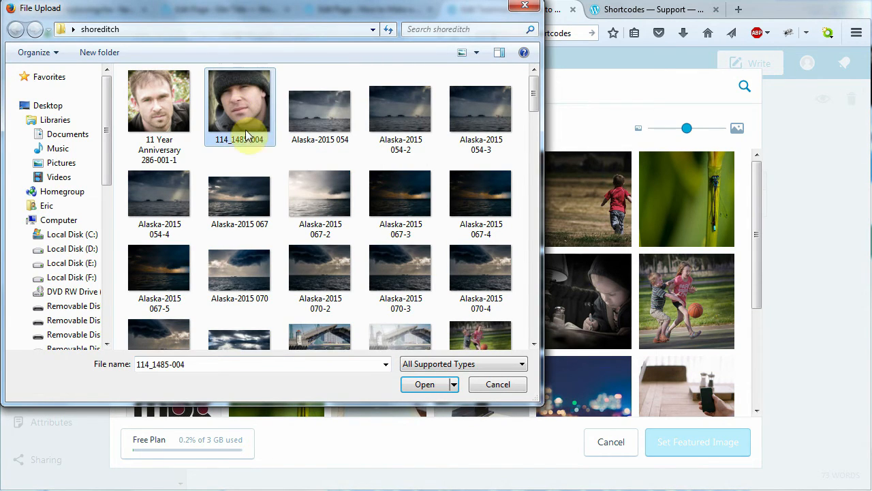
{"action": "left_click", "coordinate": [424, 383]}
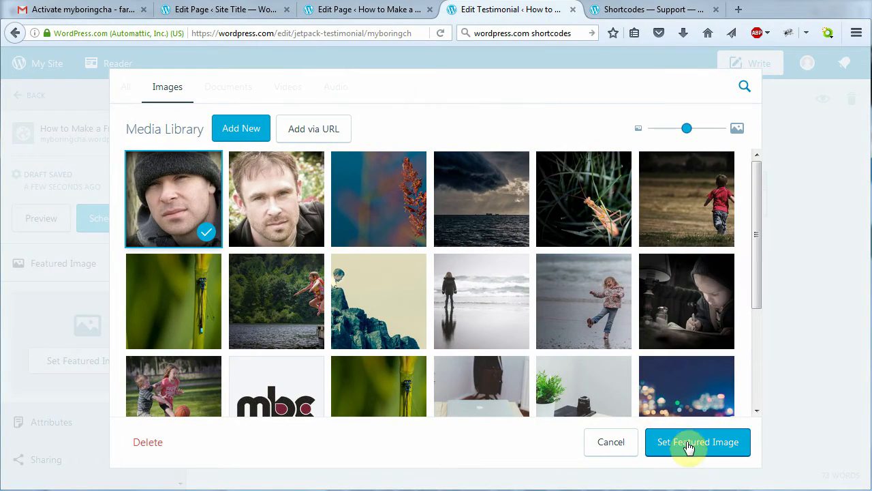
{"action": "left_click", "coordinate": [700, 444]}
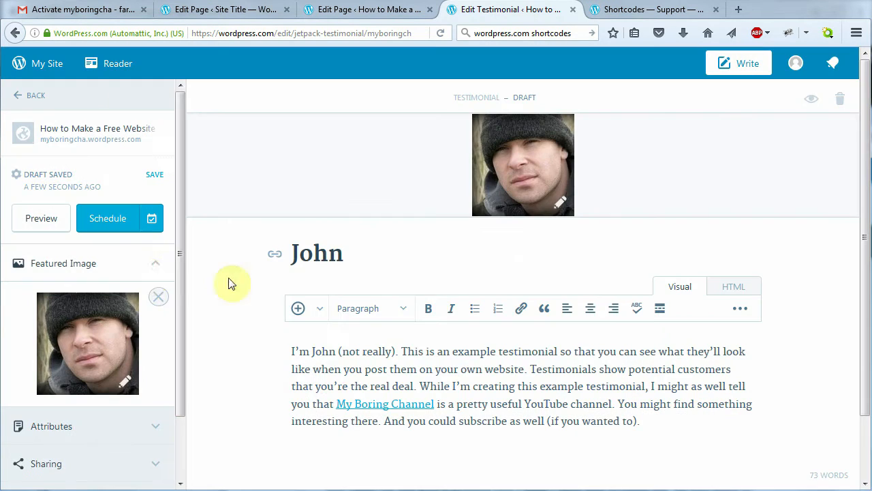
{"action": "left_click", "coordinate": [103, 218]}
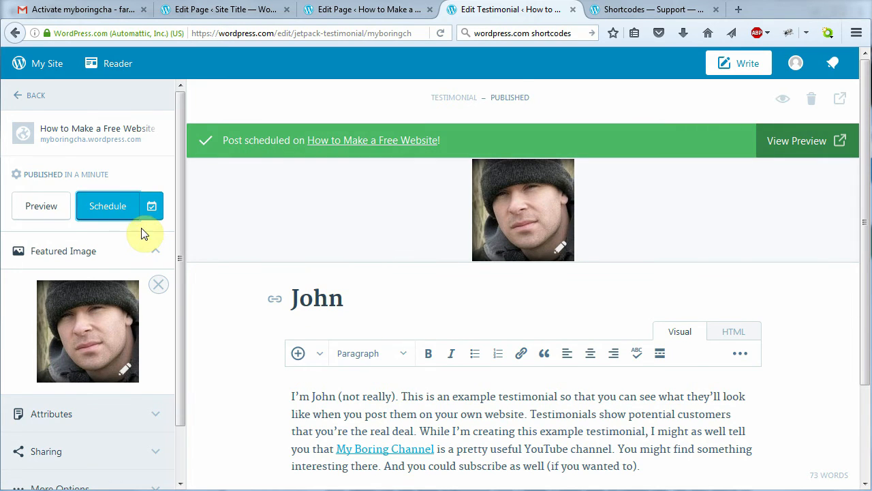
Schedule the testimonial again and open the live site's About page in a new tab
{"action": "left_click", "coordinate": [109, 206]}
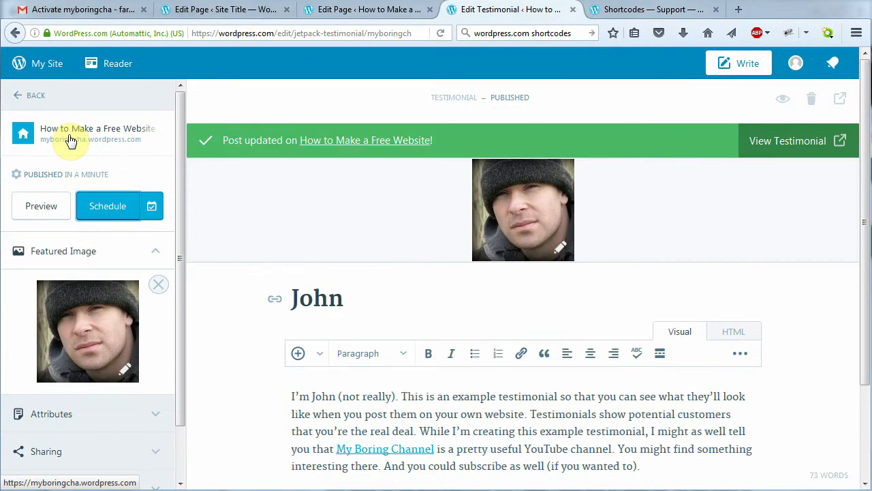
{"action": "left_click", "coordinate": [71, 138]}
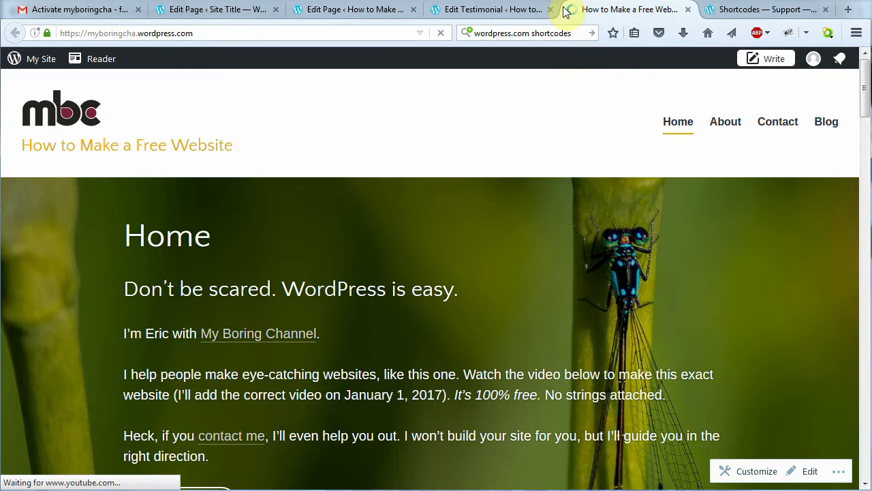
{"action": "left_click_drag", "start_coordinate": [860, 102], "coordinate": [846, 64]}
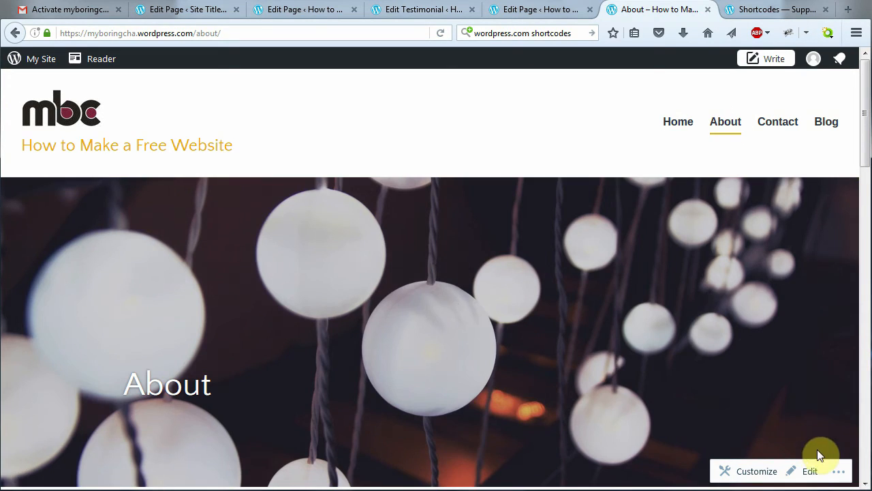
Edit the About page, remove its old featured image and set the child-at-lamp photo instead
{"action": "left_click", "coordinate": [811, 471]}
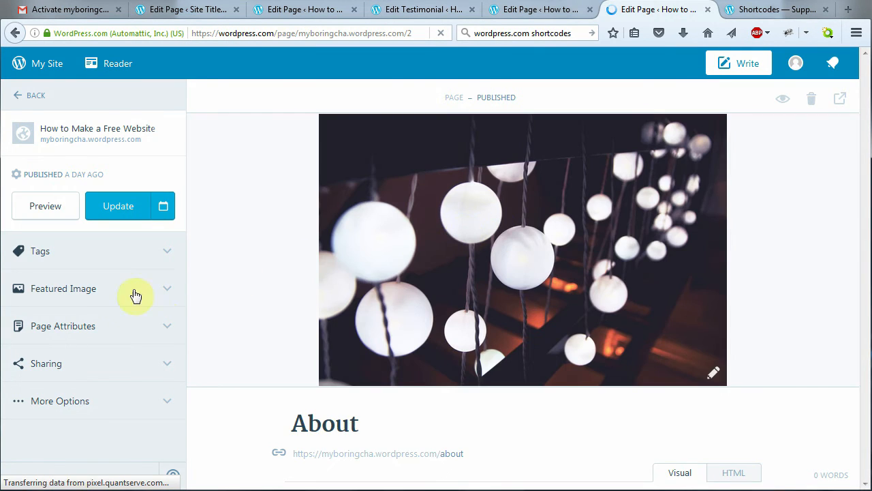
{"action": "left_click", "coordinate": [136, 293]}
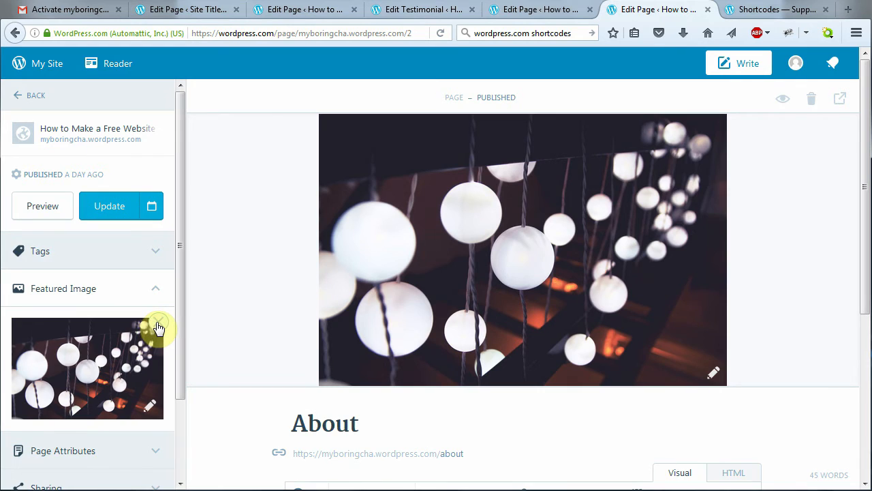
{"action": "left_click", "coordinate": [157, 323]}
{"action": "left_click", "coordinate": [103, 386]}
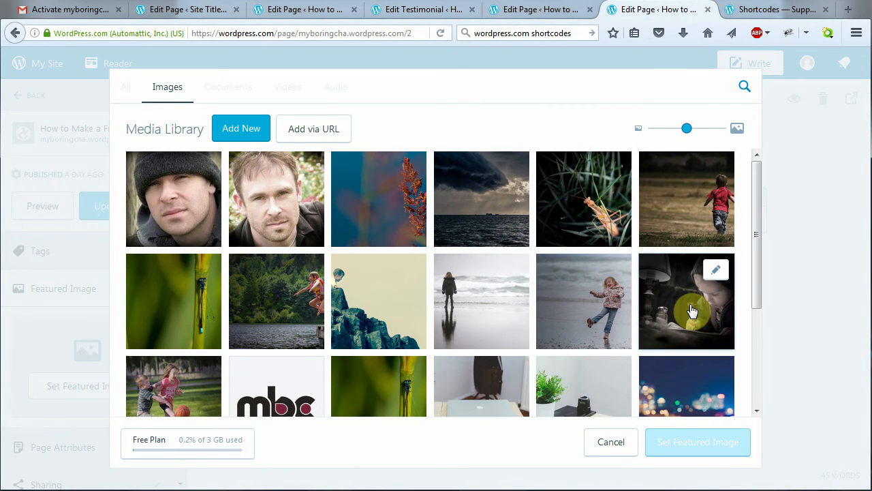
{"action": "left_click", "coordinate": [692, 310]}
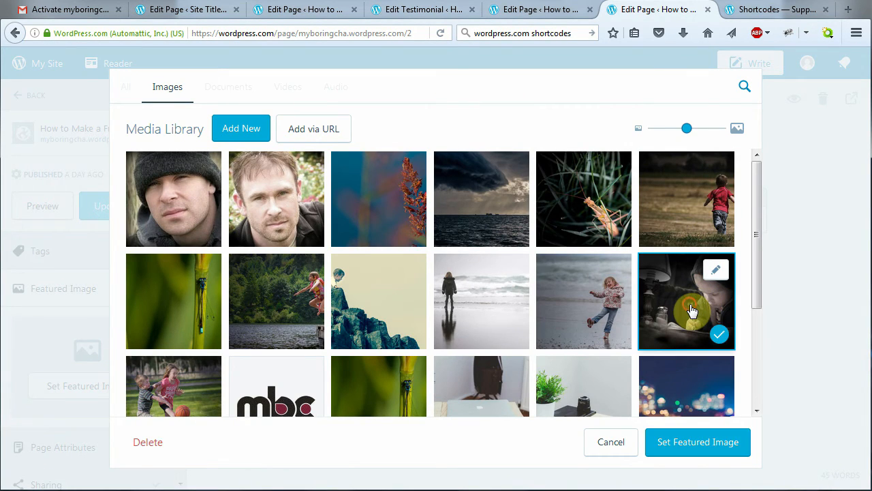
{"action": "left_click", "coordinate": [698, 450]}
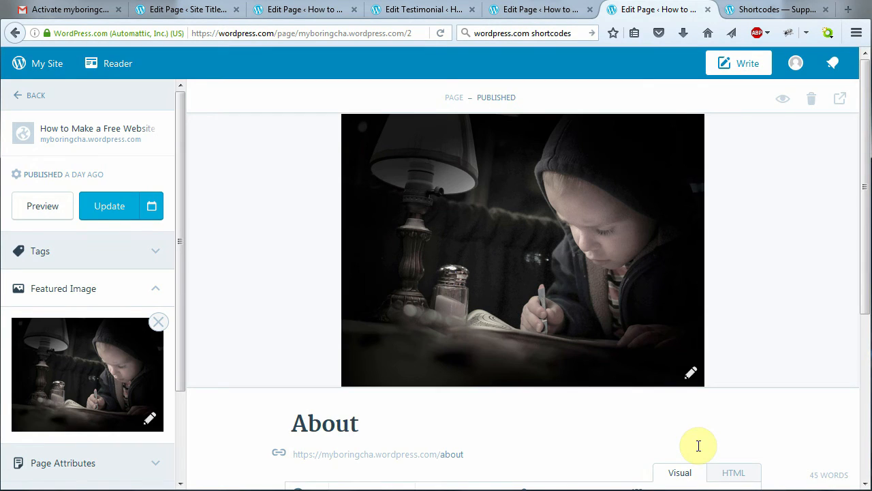
{"action": "left_click_drag", "start_coordinate": [864, 185], "coordinate": [859, 325]}
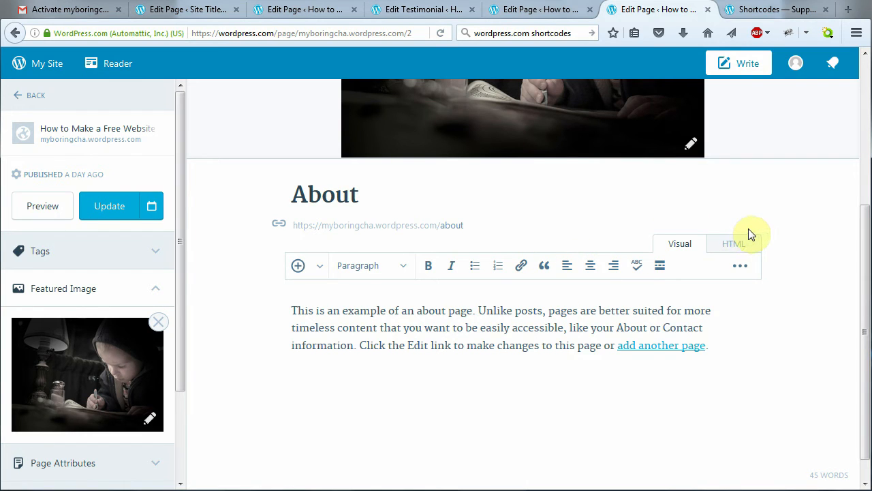
Swap the About page's placeholder paragraph for the pasted 152-word about-me text
{"action": "left_click_drag", "start_coordinate": [710, 347], "coordinate": [300, 300]}
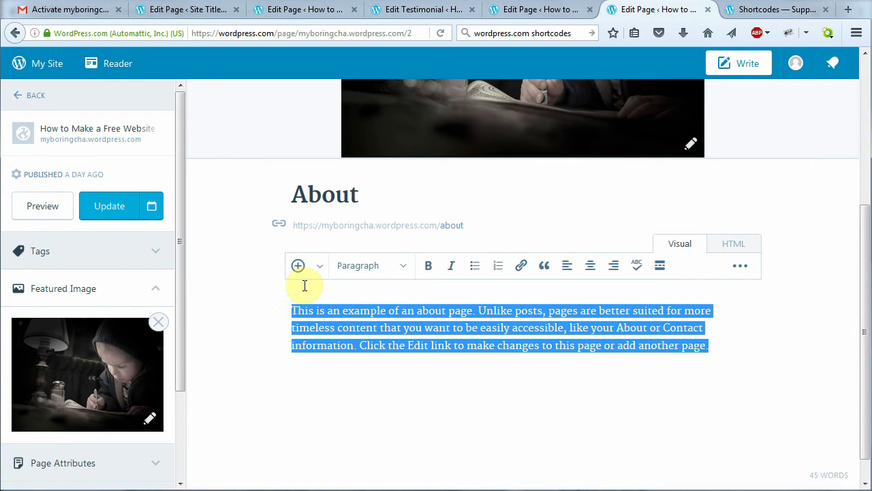
{"action": "key", "text": "BackSpace"}
{"action": "key", "text": "ctrl+v"}
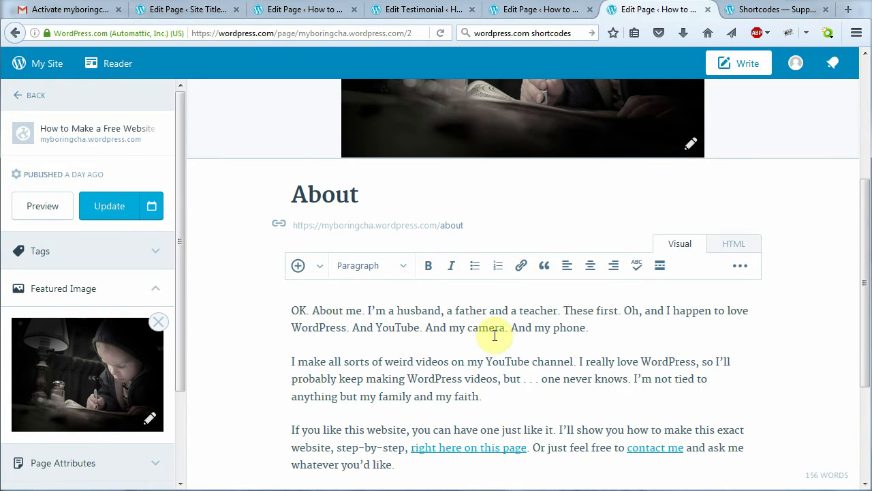
{"action": "left_click_drag", "start_coordinate": [864, 253], "coordinate": [858, 307]}
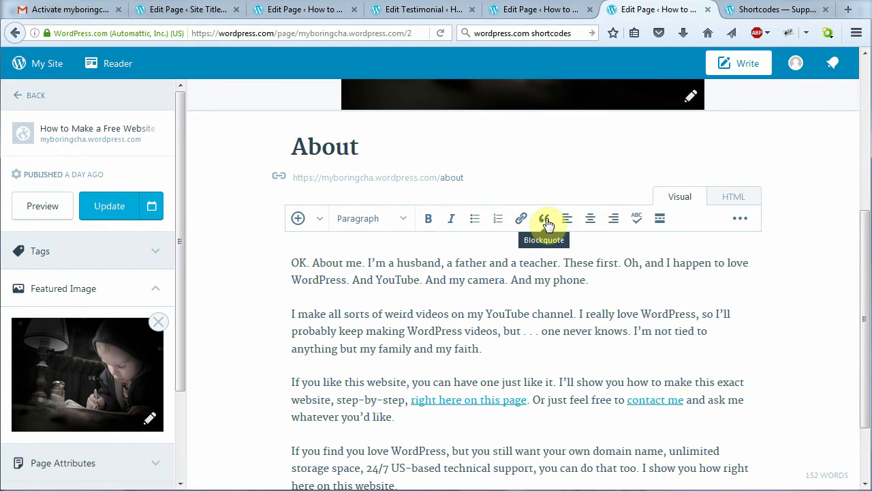
{"action": "left_click_drag", "start_coordinate": [865, 303], "coordinate": [863, 144]}
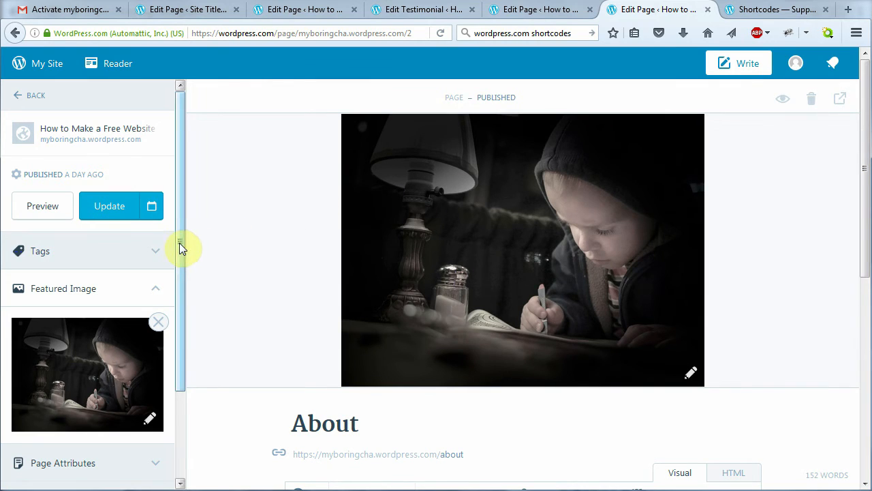
{"action": "left_click_drag", "start_coordinate": [181, 241], "coordinate": [179, 417]}
Keep the About page on Default Template, update it, and view the live page
{"action": "left_click", "coordinate": [151, 389]}
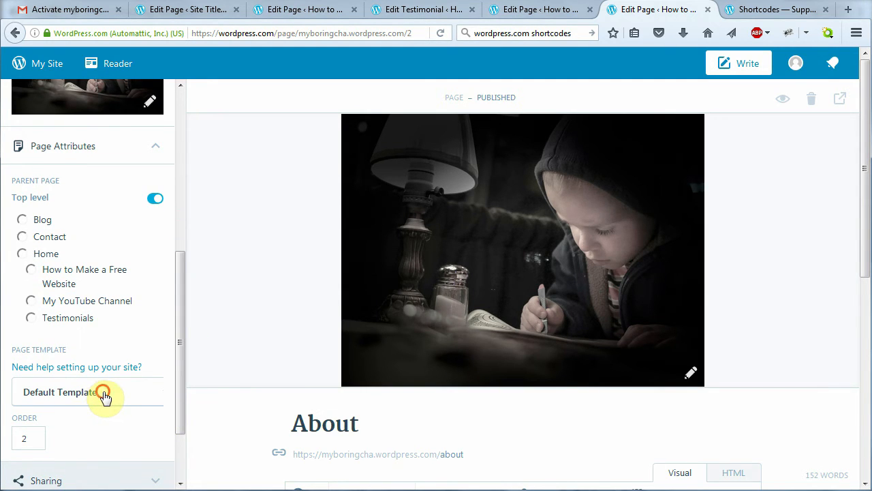
{"action": "left_click", "coordinate": [103, 395]}
{"action": "left_click_drag", "start_coordinate": [185, 358], "coordinate": [182, 385]}
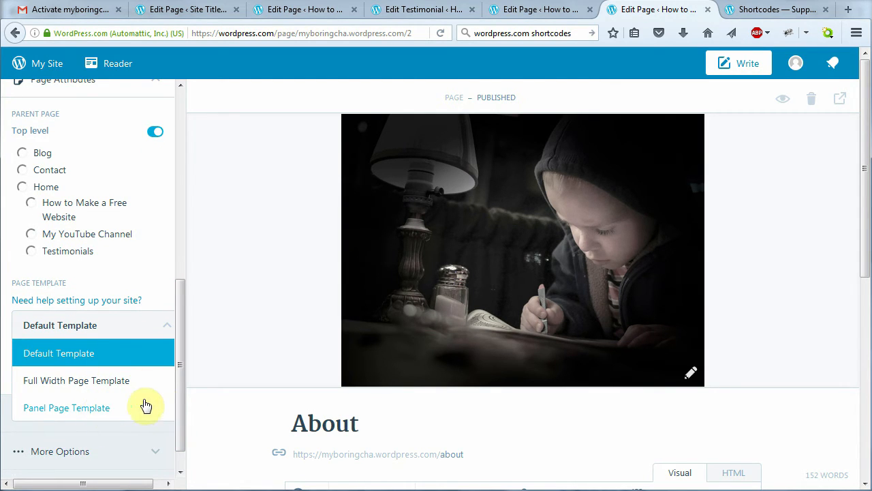
{"action": "left_click", "coordinate": [107, 353]}
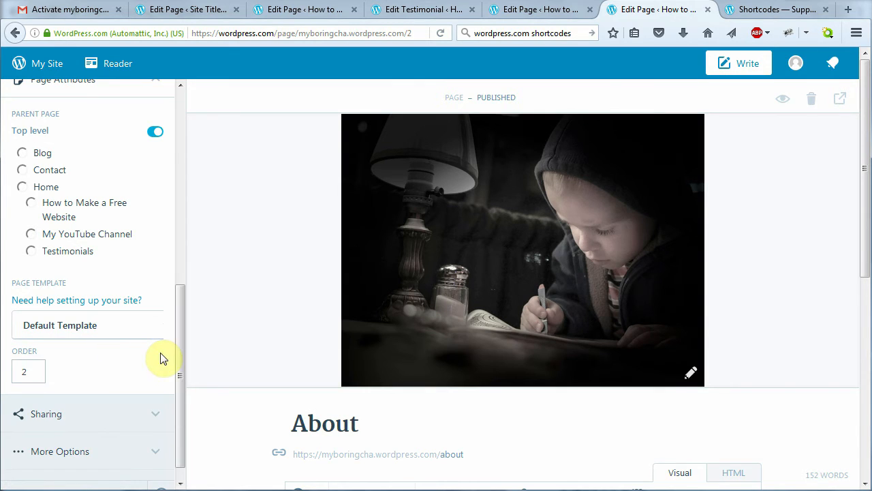
{"action": "left_click_drag", "start_coordinate": [176, 366], "coordinate": [175, 130]}
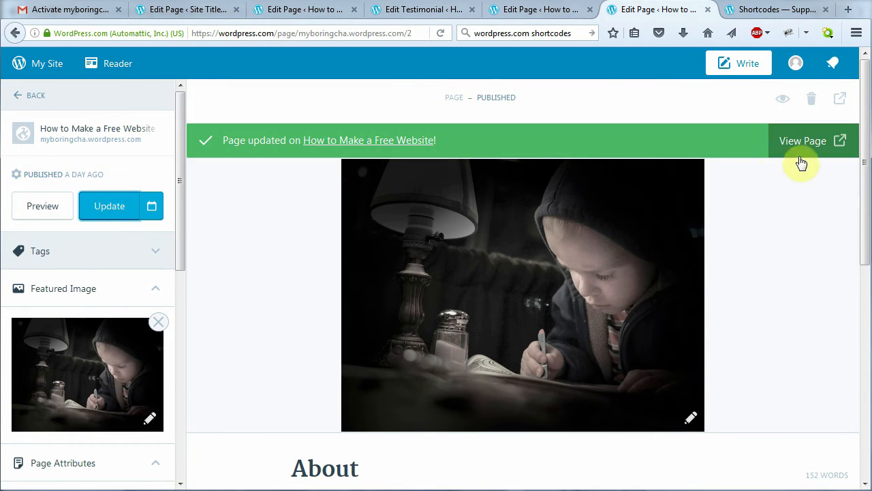
{"action": "left_click", "coordinate": [806, 140]}
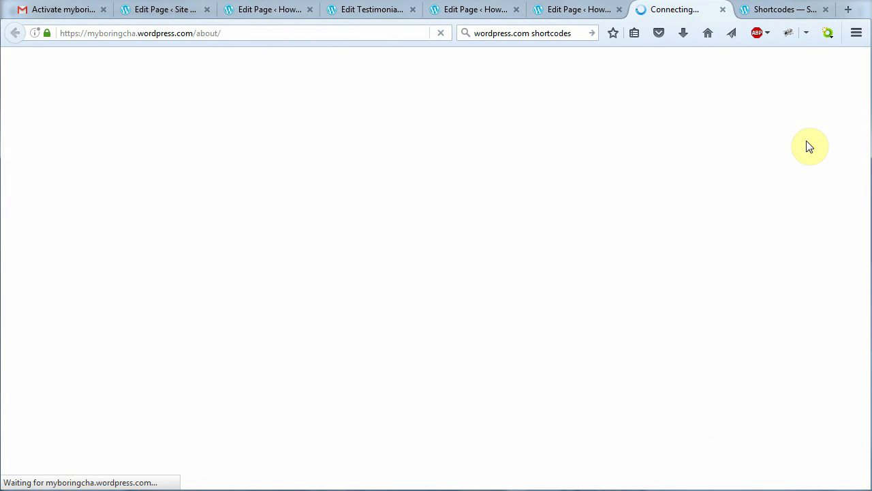
Go to the Contact page on the live site and open it in the editor
{"action": "left_click_drag", "start_coordinate": [866, 132], "coordinate": [839, 116]}
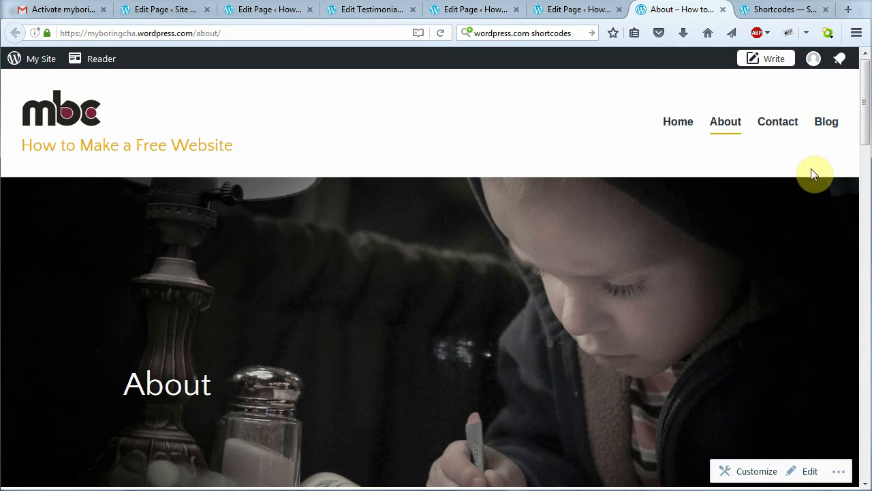
{"action": "left_click", "coordinate": [779, 129]}
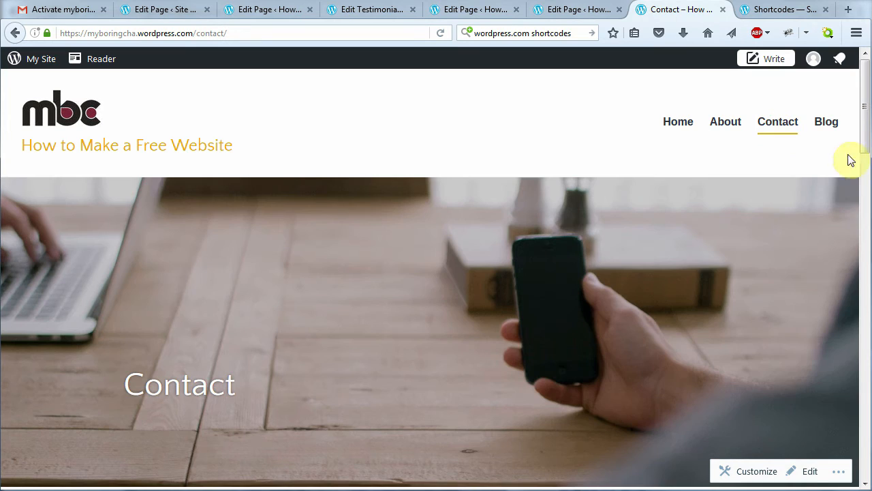
{"action": "left_click", "coordinate": [810, 471]}
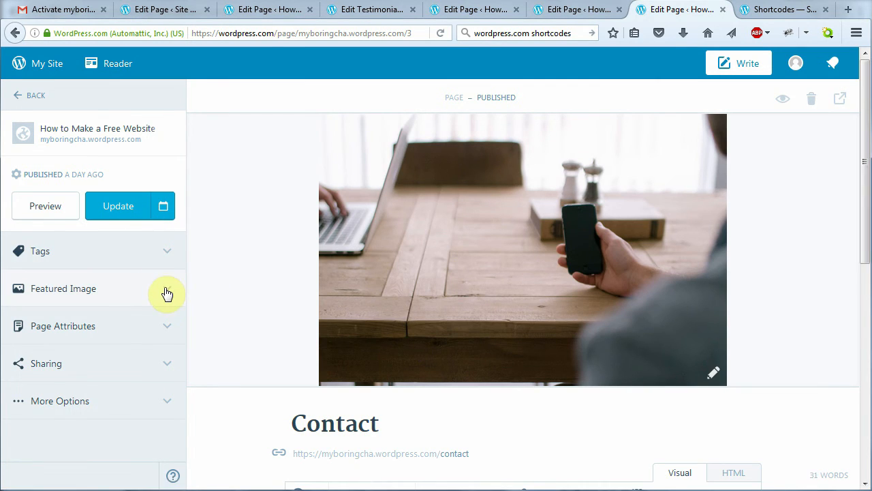
Set the Contact page's template to Full Width Page Template and update the page
{"action": "left_click", "coordinate": [164, 290]}
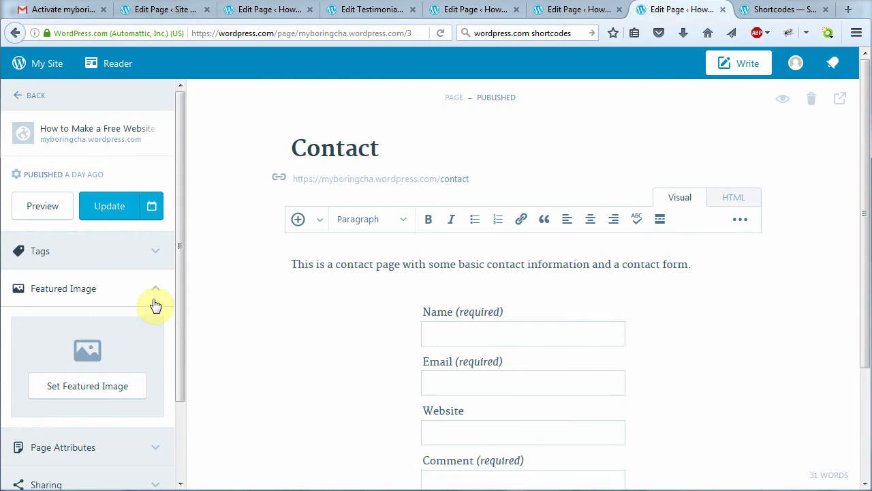
{"action": "left_click", "coordinate": [149, 293]}
{"action": "left_click", "coordinate": [166, 333]}
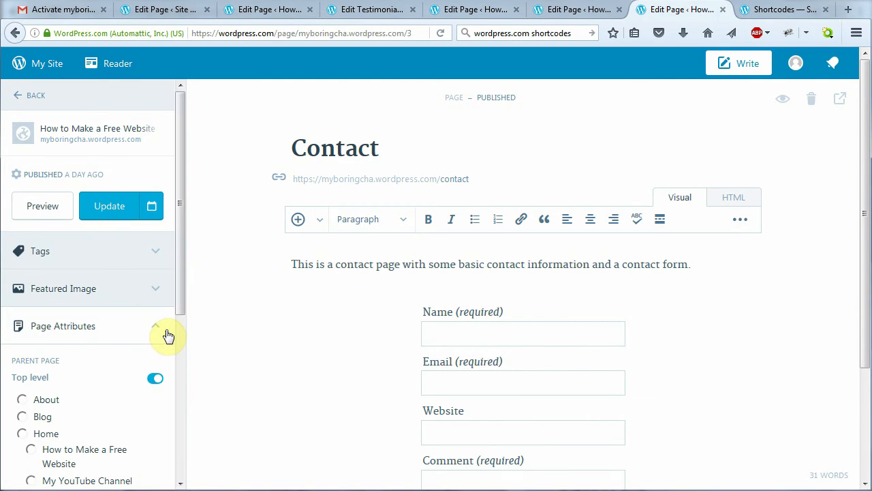
{"action": "left_click_drag", "start_coordinate": [179, 302], "coordinate": [172, 424]}
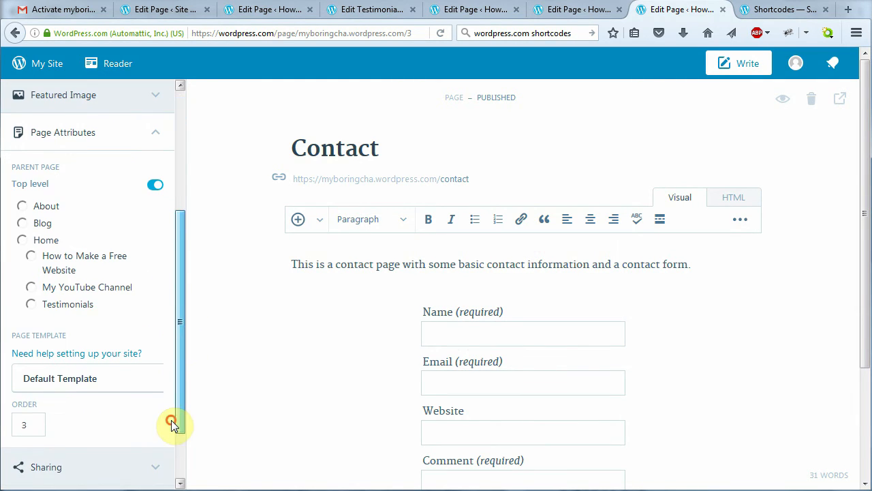
{"action": "left_click", "coordinate": [140, 381]}
{"action": "left_click", "coordinate": [135, 430]}
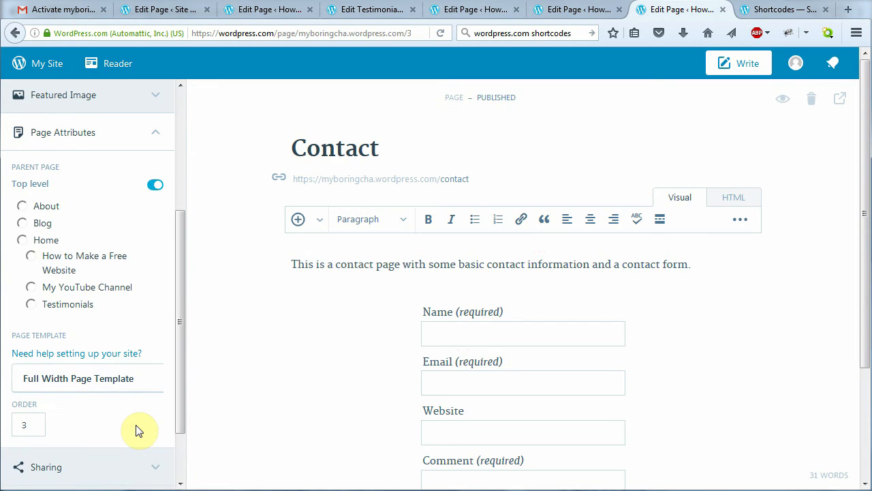
{"action": "left_click_drag", "start_coordinate": [181, 297], "coordinate": [184, 168]}
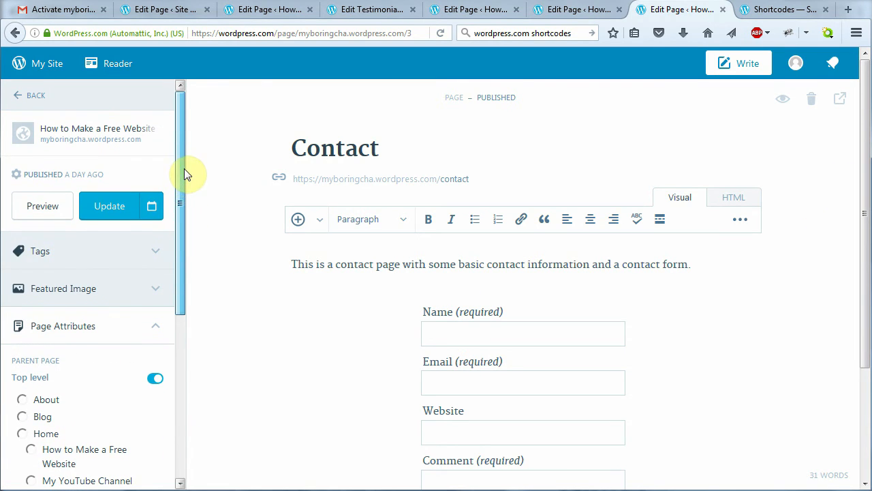
{"action": "left_click", "coordinate": [96, 211]}
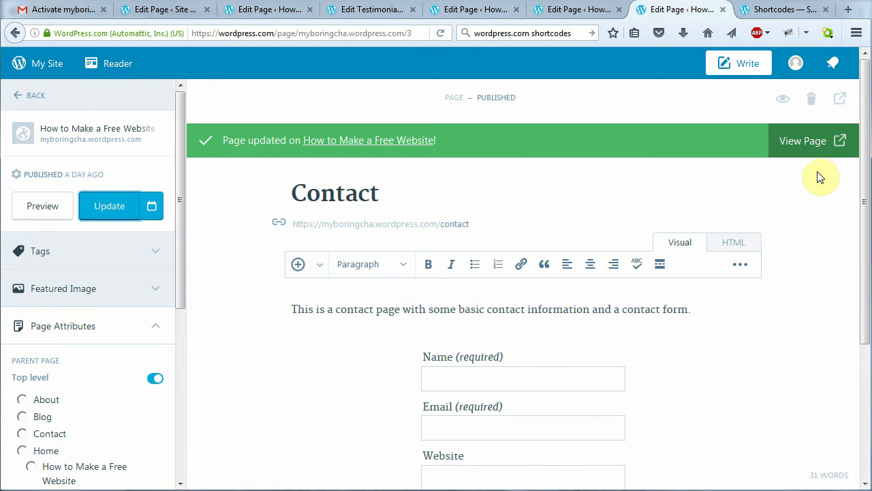
Check the live Contact and About pages, then open My Site to reach the Blog Posts list
{"action": "left_click", "coordinate": [812, 154]}
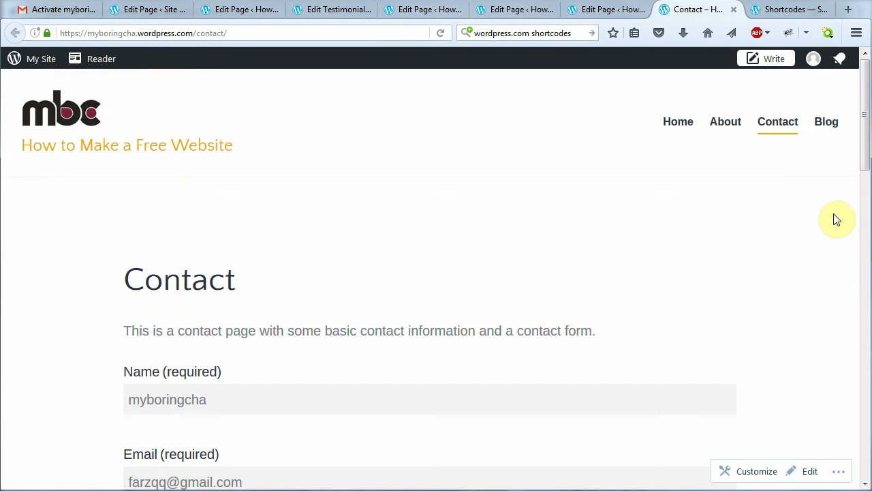
{"action": "mouse_move", "coordinate": [864, 158]}
{"action": "left_mouse_down"}
{"action": "mouse_move", "coordinate": [862, 306]}
{"action": "mouse_move", "coordinate": [865, 157]}
{"action": "left_mouse_up"}
{"action": "left_click", "coordinate": [736, 130]}
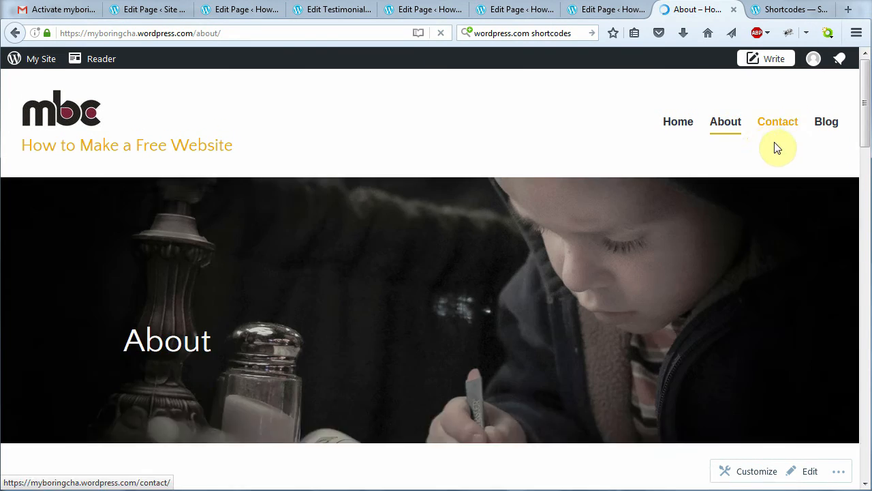
{"action": "mouse_move", "coordinate": [866, 127]}
{"action": "left_mouse_down"}
{"action": "mouse_move", "coordinate": [867, 161]}
{"action": "mouse_move", "coordinate": [867, 120]}
{"action": "left_mouse_up"}
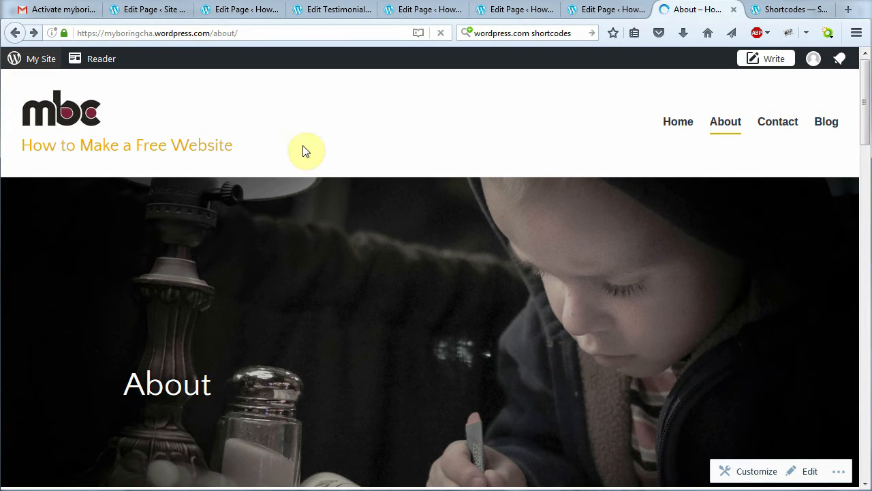
{"action": "left_click", "coordinate": [80, 116]}
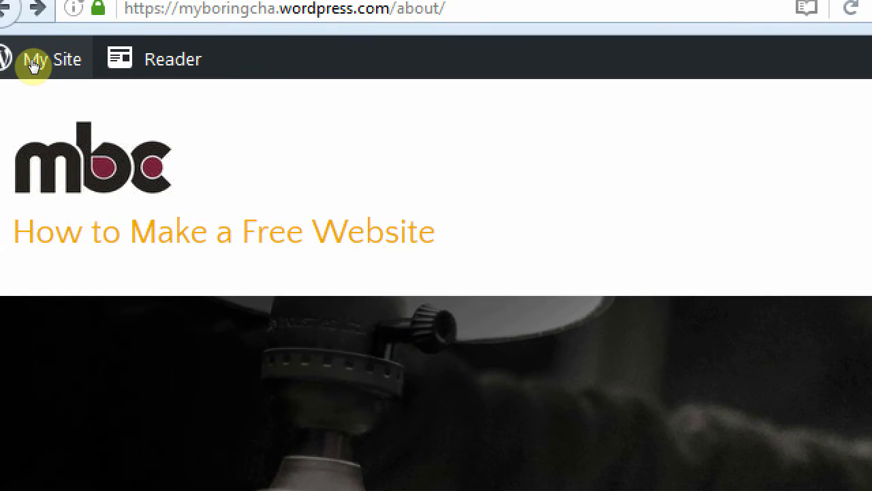
{"action": "left_click", "coordinate": [32, 61]}
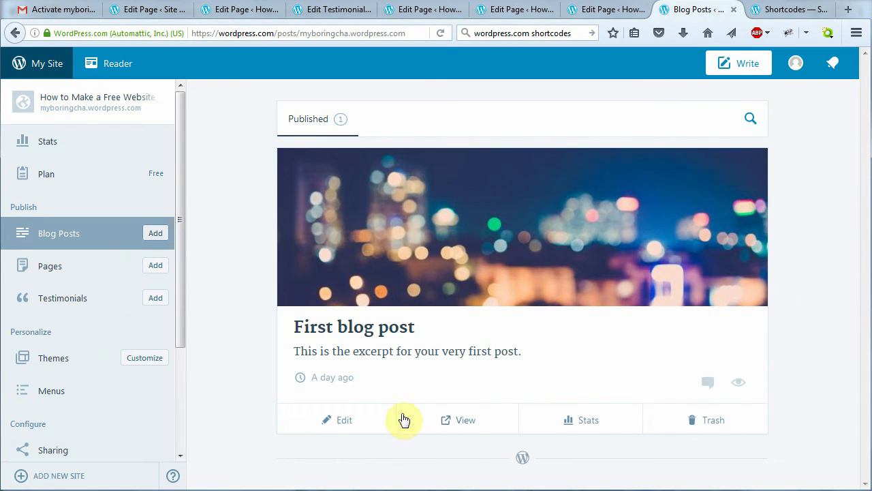
Open 'First blog post' and replace its placeholder paragraph with the prepared blog content
{"action": "left_click", "coordinate": [345, 421]}
{"action": "scroll", "coordinate": [550, 320], "scroll_direction": "down", "scroll_amount": 2}
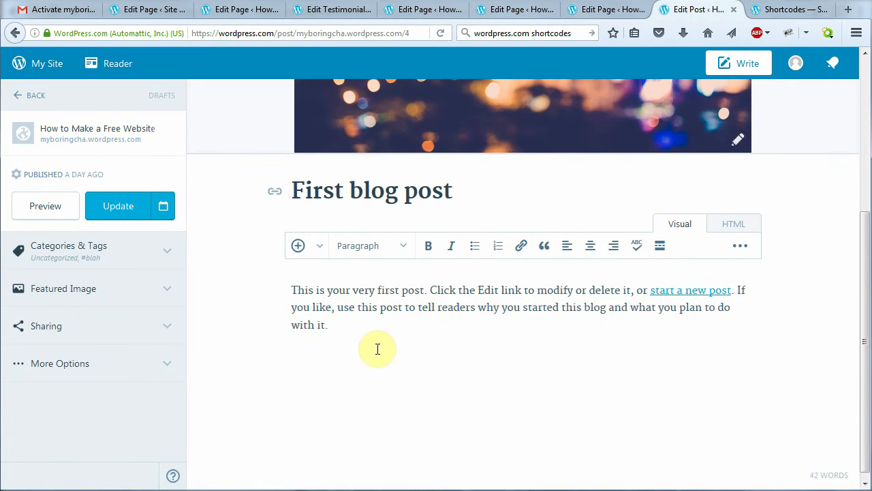
{"action": "left_click_drag", "start_coordinate": [370, 334], "coordinate": [272, 282]}
{"action": "key", "text": "Delete"}
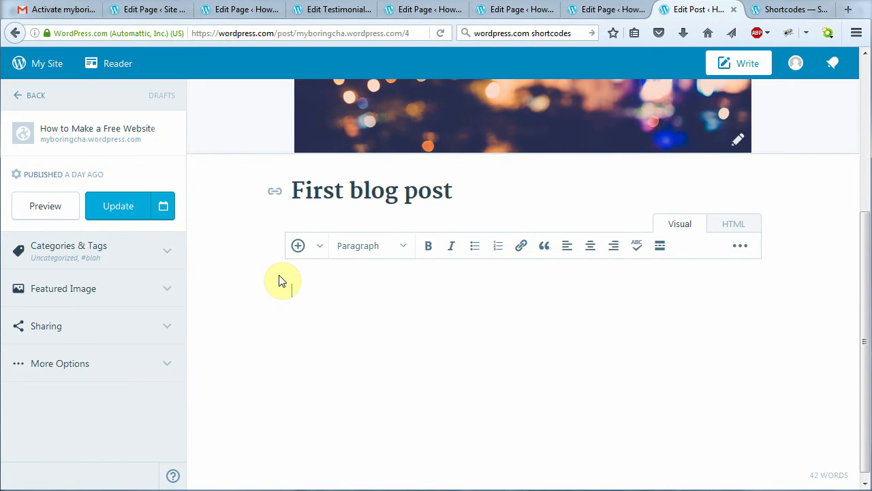
{"action": "key", "text": "ctrl+z"}
{"action": "scroll", "coordinate": [466, 352], "scroll_direction": "up", "scroll_amount": 3}
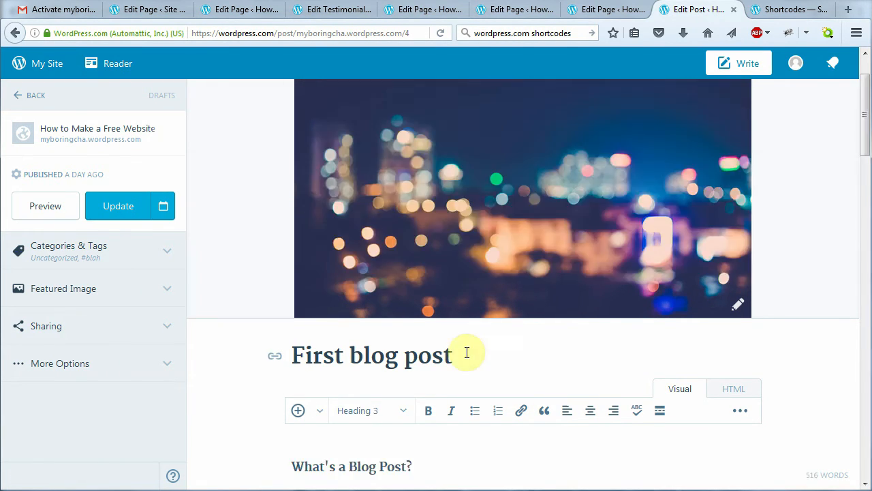
Retitle the post 'Why Do I Need Blog Posts?' and scroll to its opening section
{"action": "left_click_drag", "start_coordinate": [467, 353], "coordinate": [272, 356]}
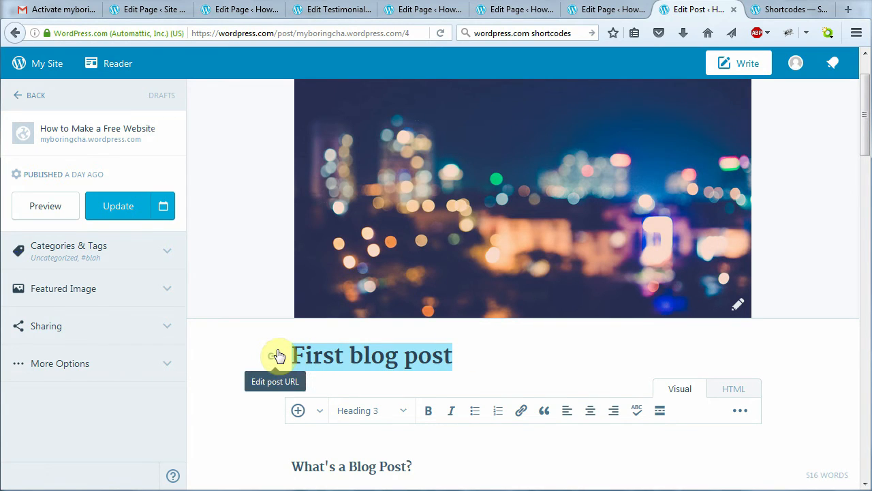
{"action": "type", "text": "Why Do I Ne"}
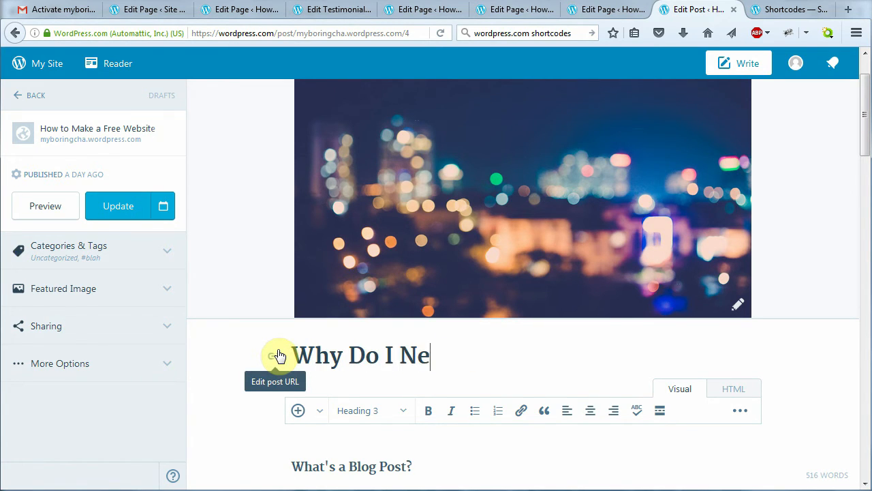
{"action": "type", "text": "ed Blog Posts?"}
{"action": "scroll", "coordinate": [525, 375], "scroll_direction": "down", "scroll_amount": 4}
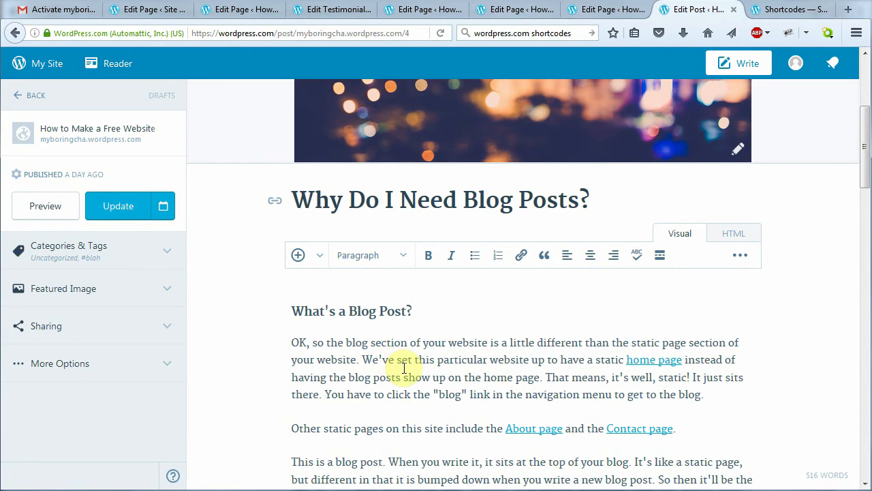
{"action": "scroll", "coordinate": [404, 368], "scroll_direction": "down", "scroll_amount": 2}
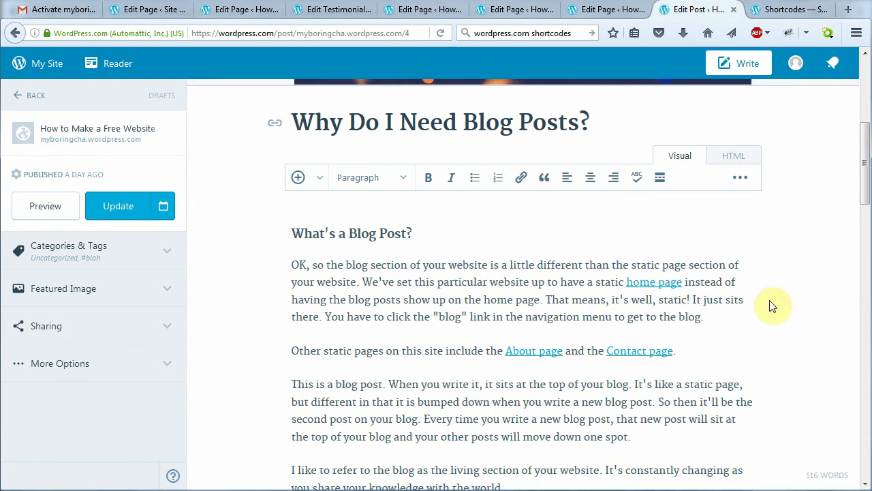
Highlight the italic example sentence, turn on the second formatting toolbar row, and review the examples
{"action": "left_click_drag", "start_coordinate": [863, 188], "coordinate": [866, 287]}
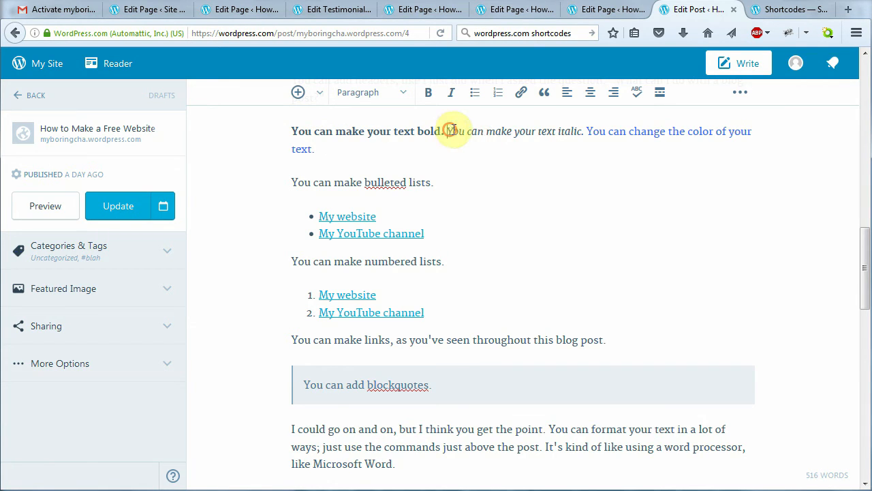
{"action": "left_click_drag", "start_coordinate": [448, 130], "coordinate": [586, 126]}
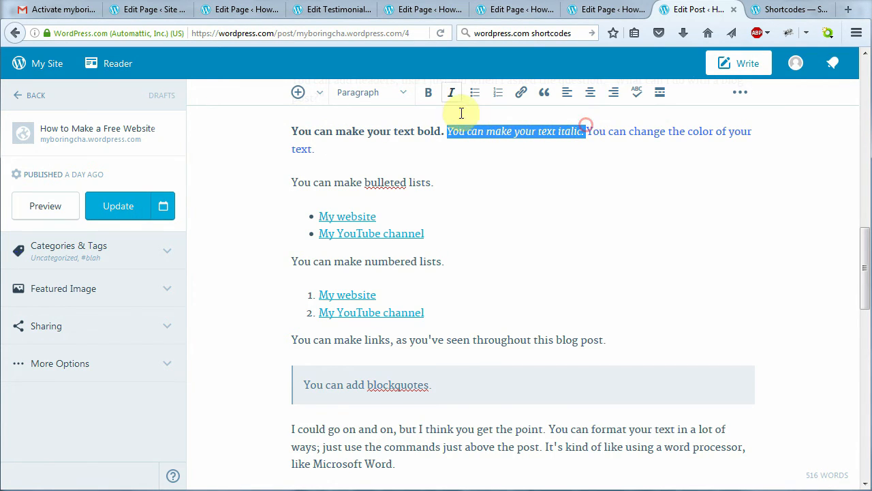
{"action": "left_click", "coordinate": [566, 169]}
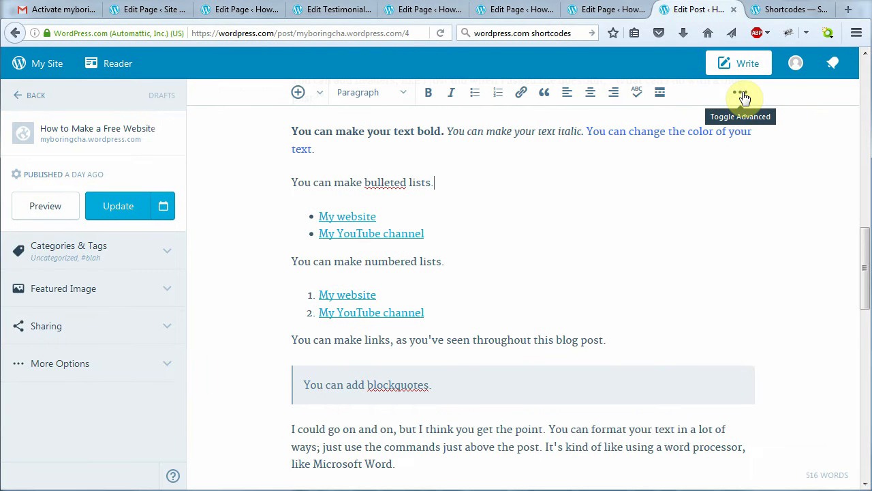
{"action": "left_click", "coordinate": [743, 95]}
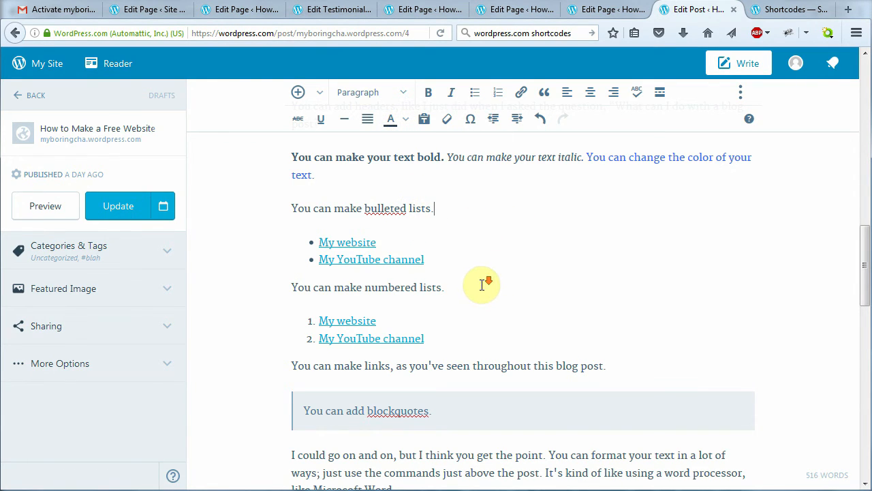
{"action": "scroll", "coordinate": [482, 284], "scroll_direction": "down", "scroll_amount": 2}
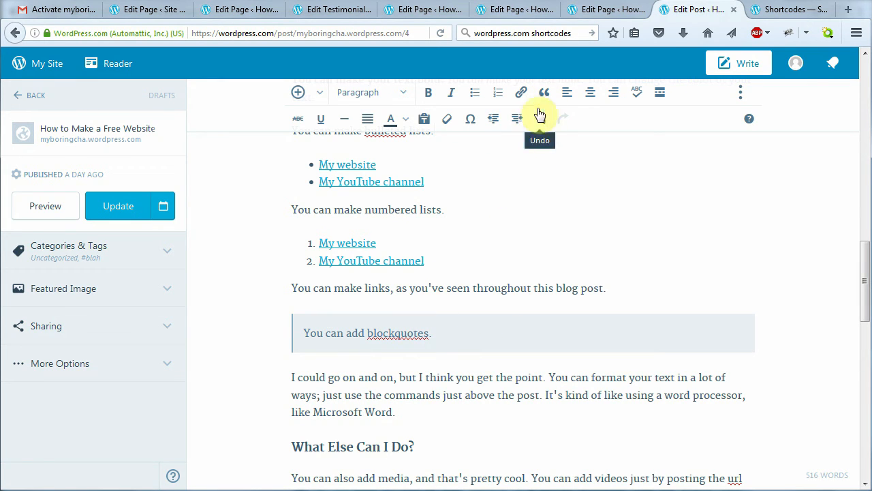
{"action": "scroll", "coordinate": [545, 272], "scroll_direction": "down", "scroll_amount": 6}
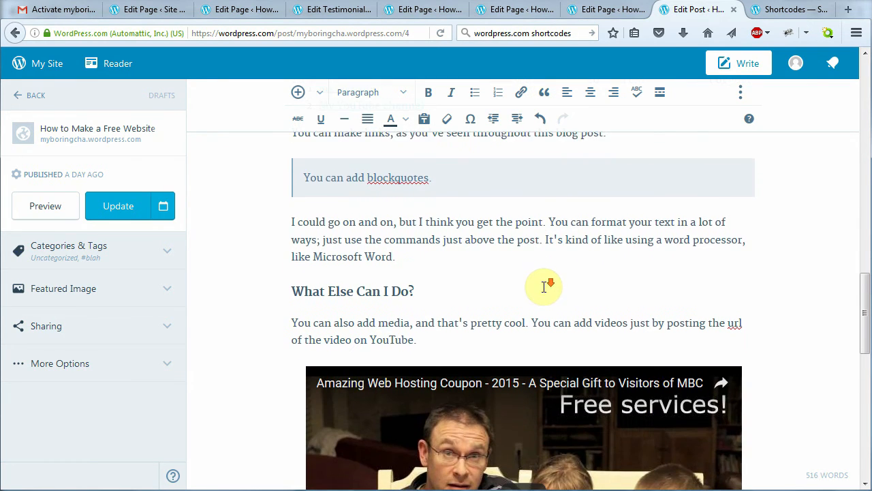
{"action": "scroll", "coordinate": [457, 319], "scroll_direction": "down", "scroll_amount": 2}
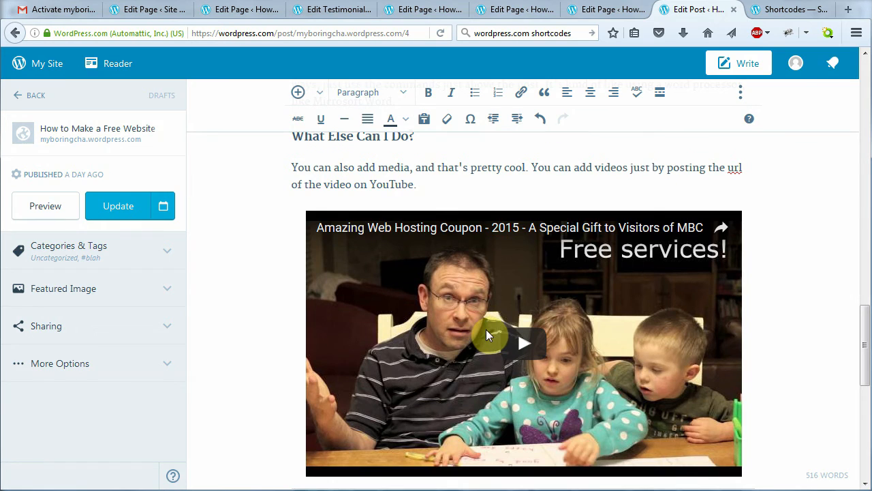
{"action": "scroll", "coordinate": [865, 335], "scroll_direction": "down", "scroll_amount": 7}
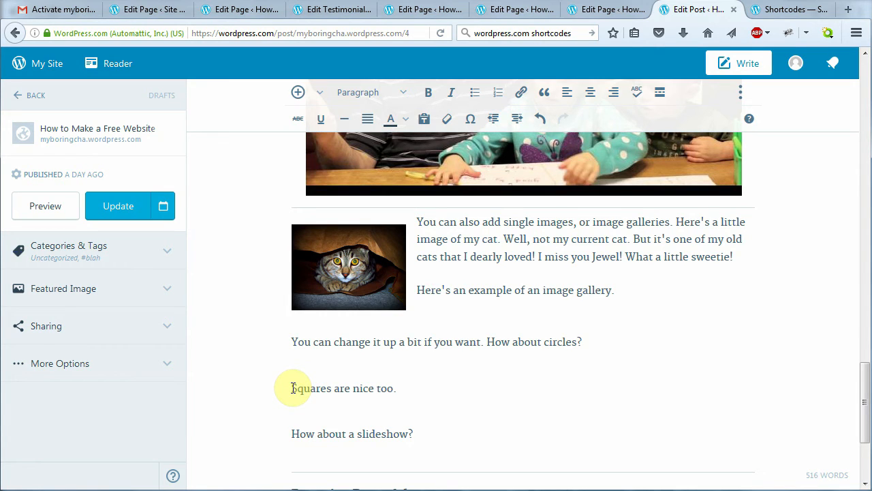
Insert the first Media Library photo, the man in a beanie, into the post
{"action": "left_click", "coordinate": [298, 96]}
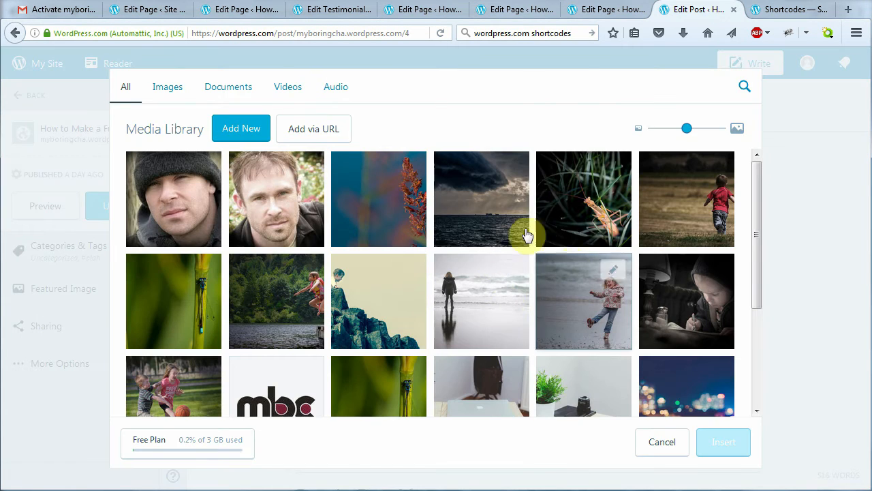
{"action": "mouse_move", "coordinate": [757, 227]}
{"action": "left_mouse_down"}
{"action": "mouse_move", "coordinate": [768, 320]}
{"action": "mouse_move", "coordinate": [770, 247]}
{"action": "mouse_move", "coordinate": [759, 218]}
{"action": "left_mouse_up"}
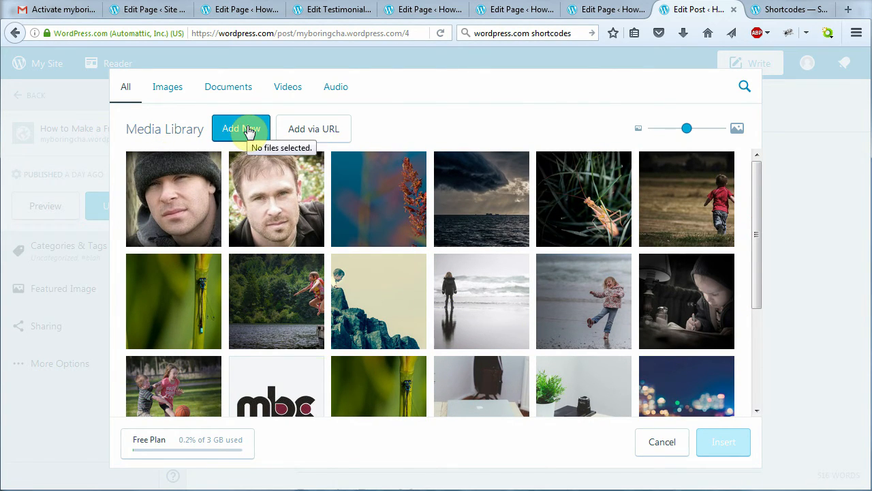
{"action": "left_click", "coordinate": [180, 212]}
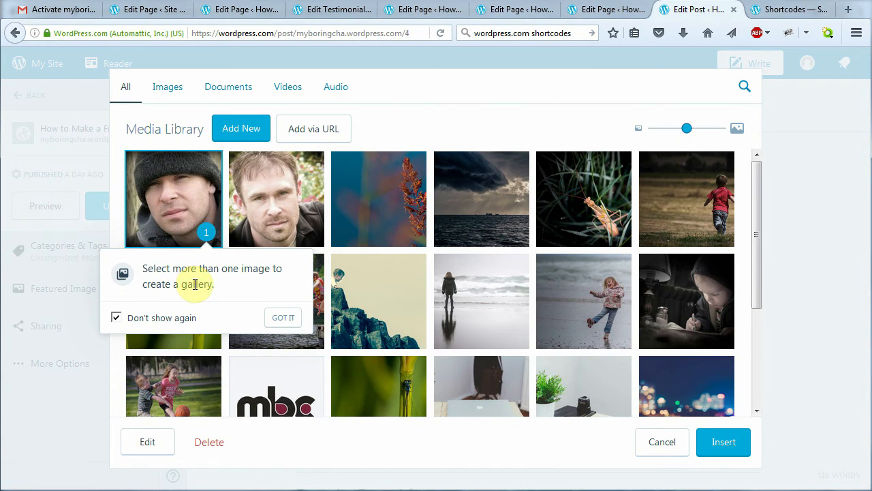
{"action": "left_click", "coordinate": [283, 319]}
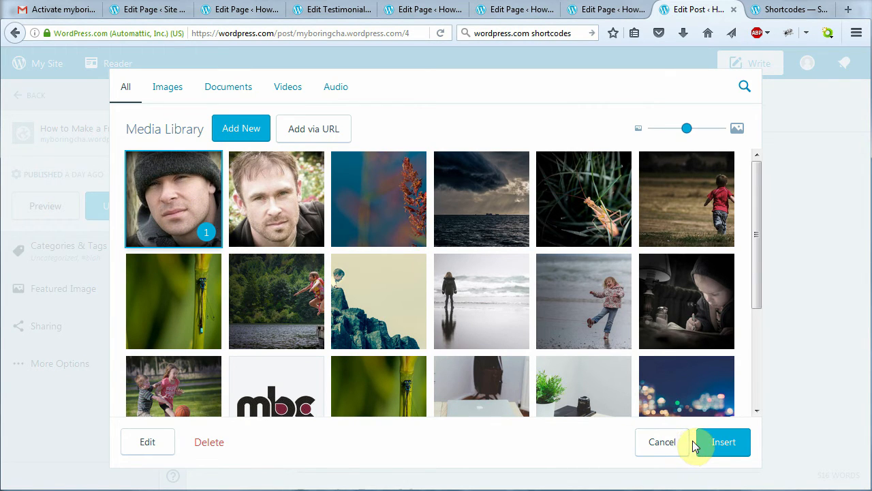
{"action": "left_click", "coordinate": [715, 445]}
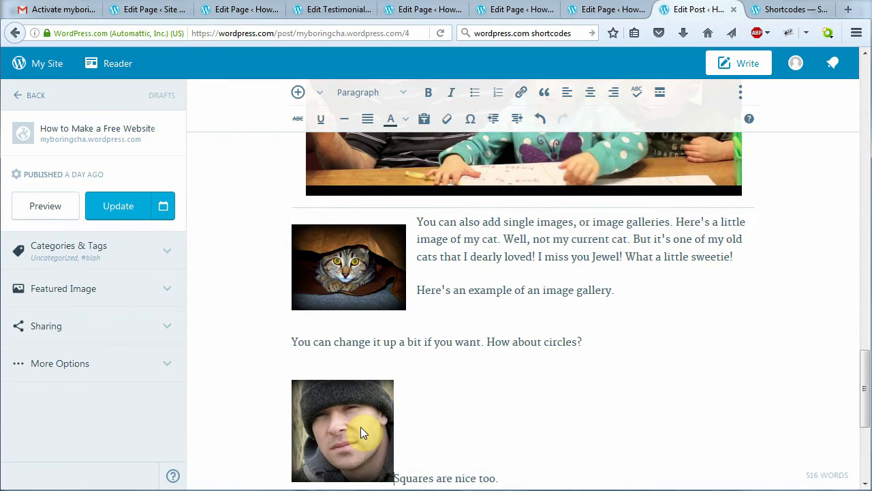
Try left, right and no alignment on the beanie photo, then enlarge it
{"action": "left_click", "coordinate": [361, 427]}
{"action": "scroll", "coordinate": [329, 379], "scroll_direction": "down", "scroll_amount": 2}
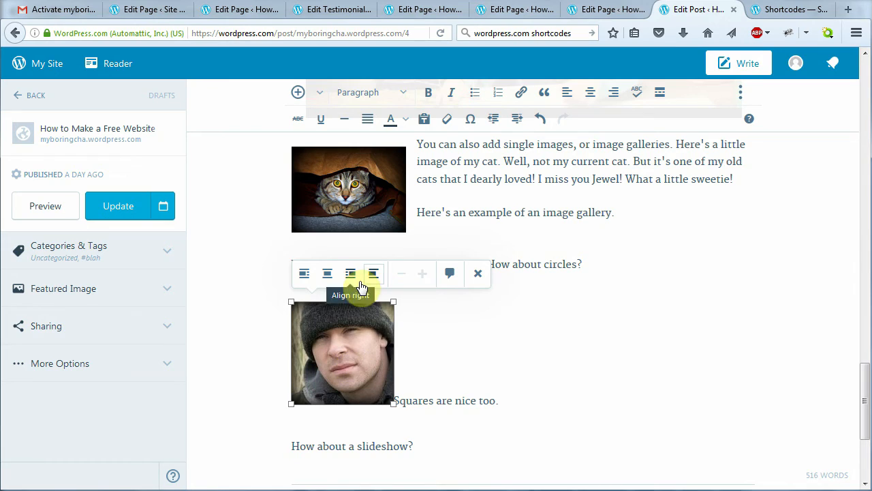
{"action": "left_click", "coordinate": [304, 275]}
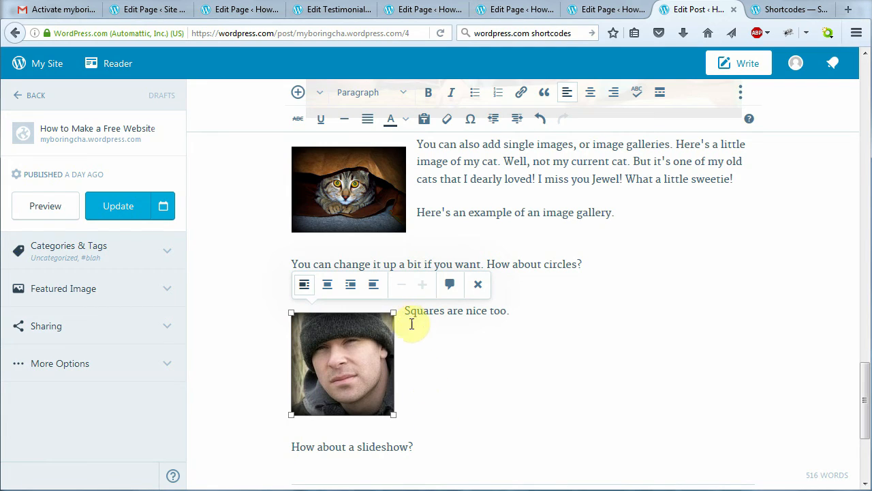
{"action": "left_click", "coordinate": [349, 287]}
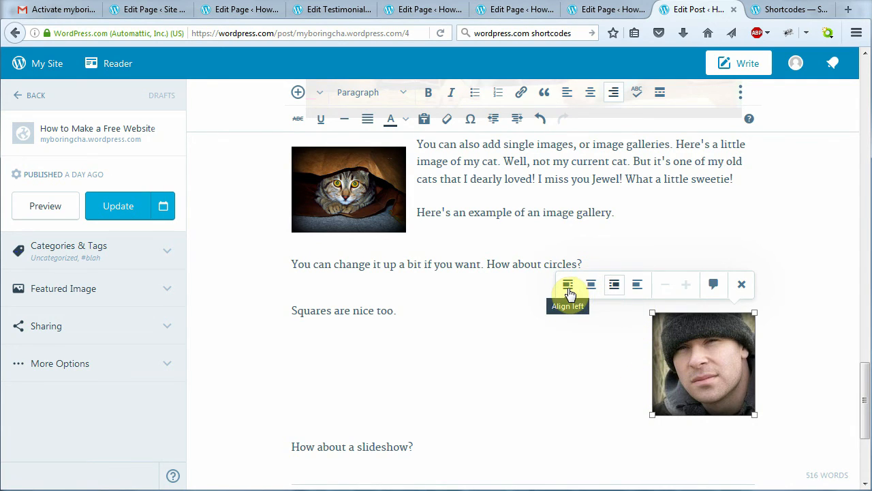
{"action": "left_click", "coordinate": [636, 286]}
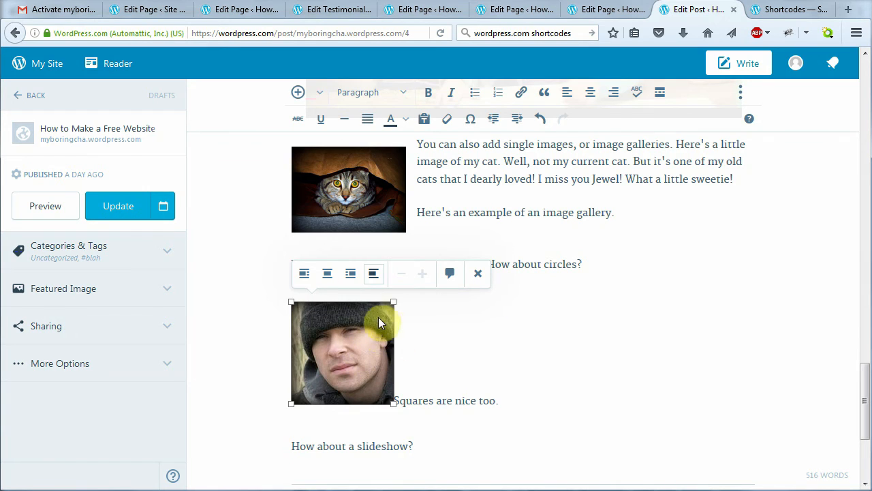
{"action": "left_click_drag", "start_coordinate": [391, 302], "coordinate": [462, 273]}
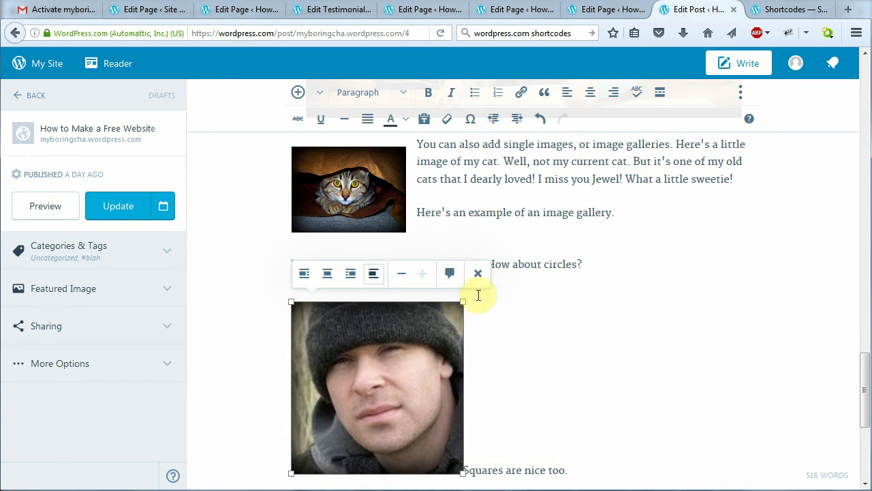
Remove the beanie photo and keep the cat image aligned left
{"action": "left_click", "coordinate": [479, 274]}
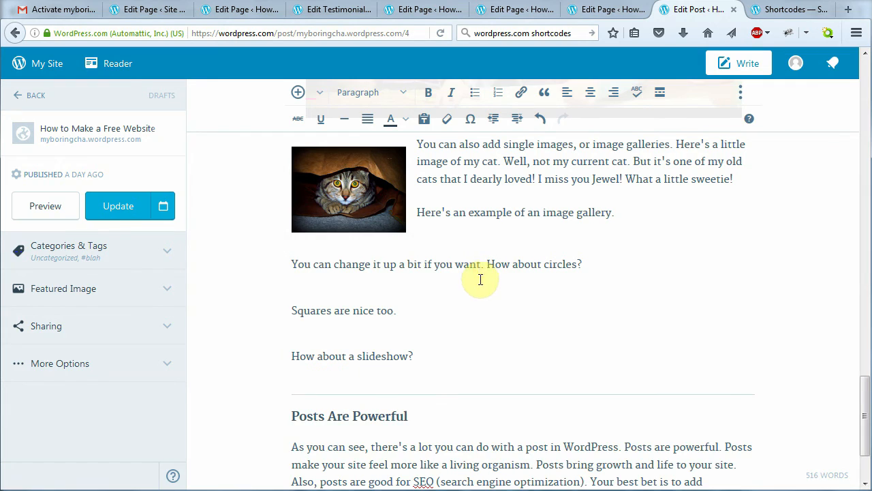
{"action": "left_click", "coordinate": [347, 190]}
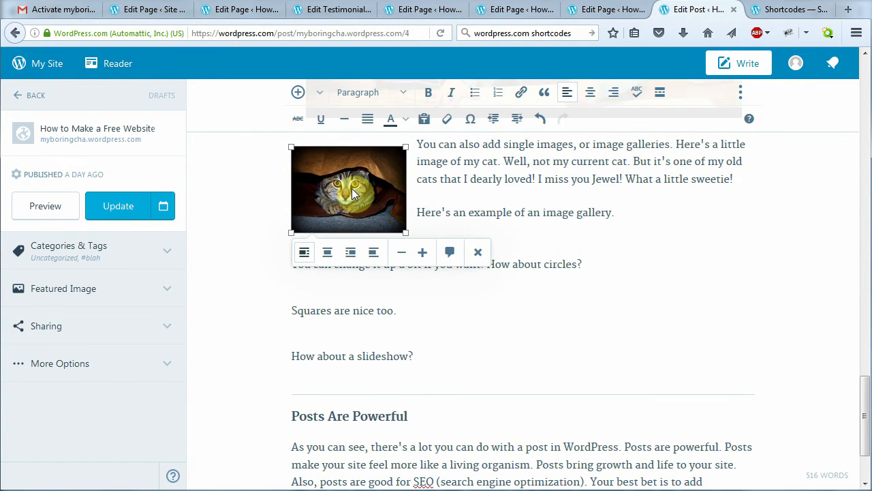
{"action": "left_click", "coordinate": [304, 254]}
{"action": "left_click", "coordinate": [439, 292]}
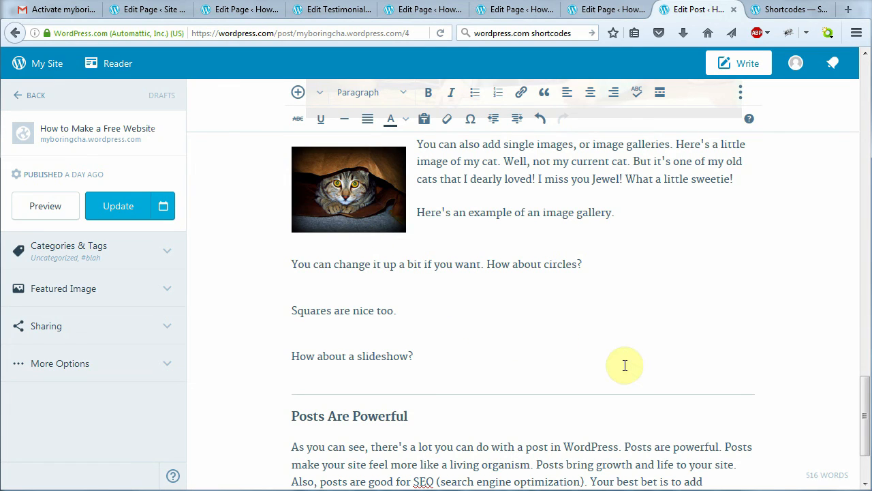
Select the horizontal rule above 'Posts Are Powerful', then scroll back to the post's top
{"action": "left_click_drag", "start_coordinate": [862, 414], "coordinate": [862, 429]}
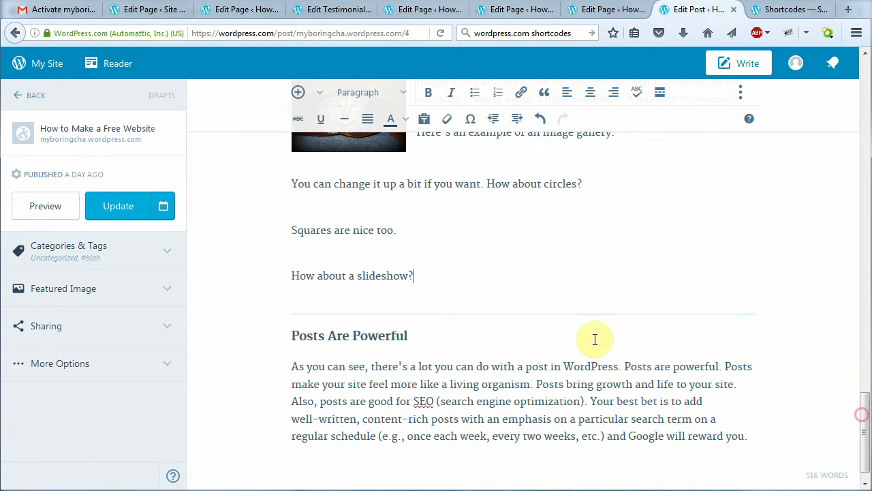
{"action": "left_click", "coordinate": [550, 313]}
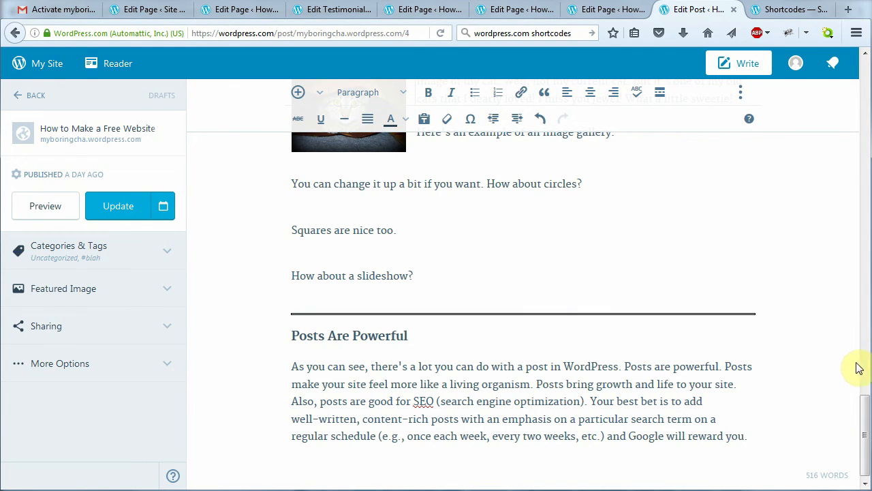
{"action": "scroll", "coordinate": [865, 402], "scroll_direction": "up", "scroll_amount": 1}
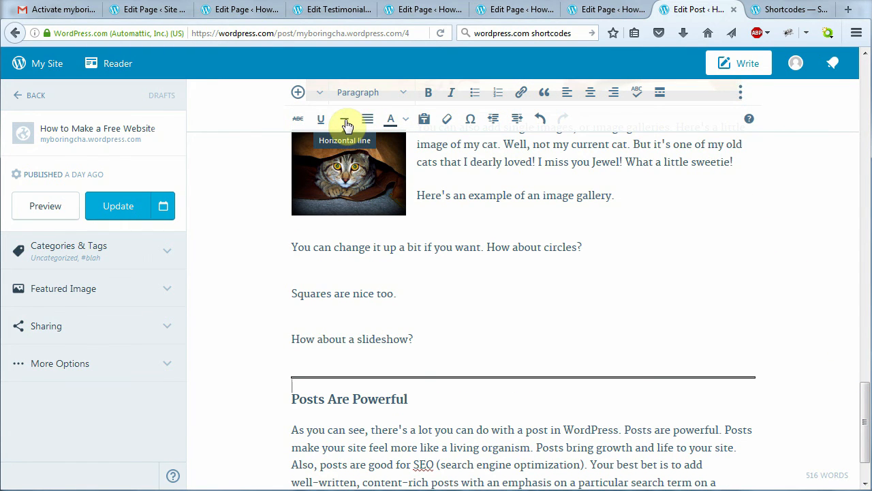
{"action": "scroll", "coordinate": [678, 393], "scroll_direction": "down", "scroll_amount": 1}
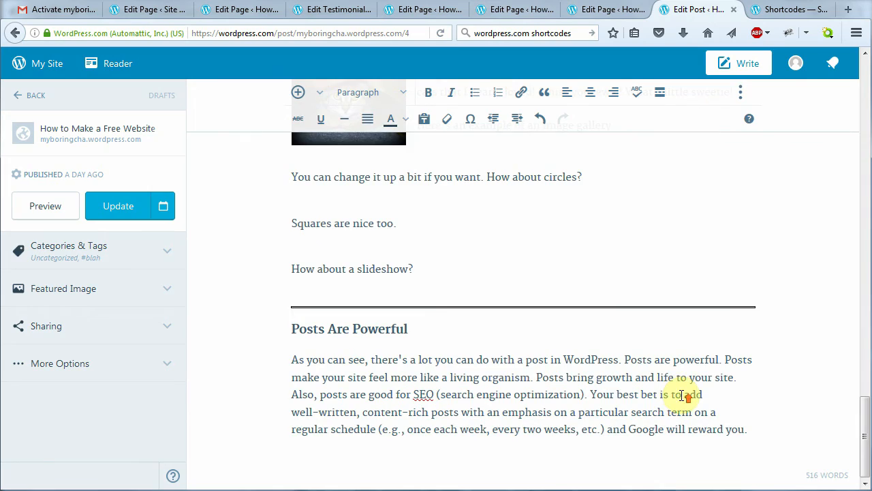
{"action": "scroll", "coordinate": [683, 395], "scroll_direction": "up", "scroll_amount": 10}
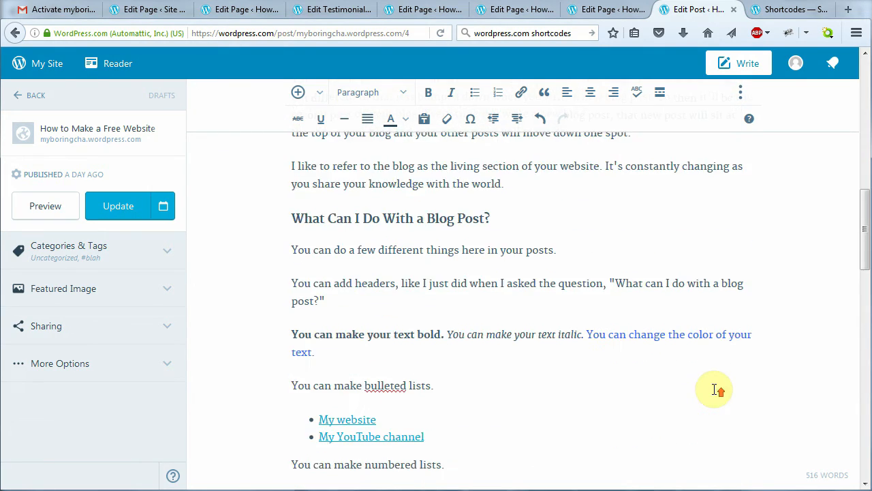
{"action": "scroll", "coordinate": [718, 387], "scroll_direction": "up", "scroll_amount": 5}
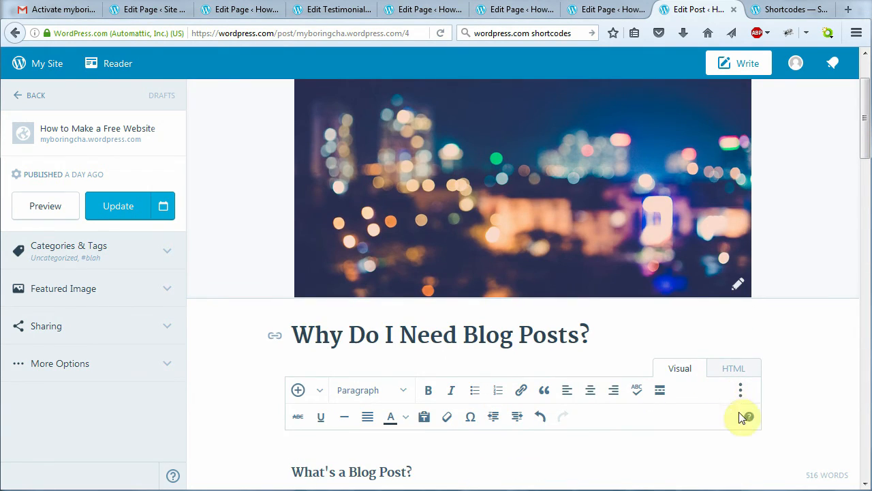
{"action": "left_click_drag", "start_coordinate": [862, 142], "coordinate": [863, 122]}
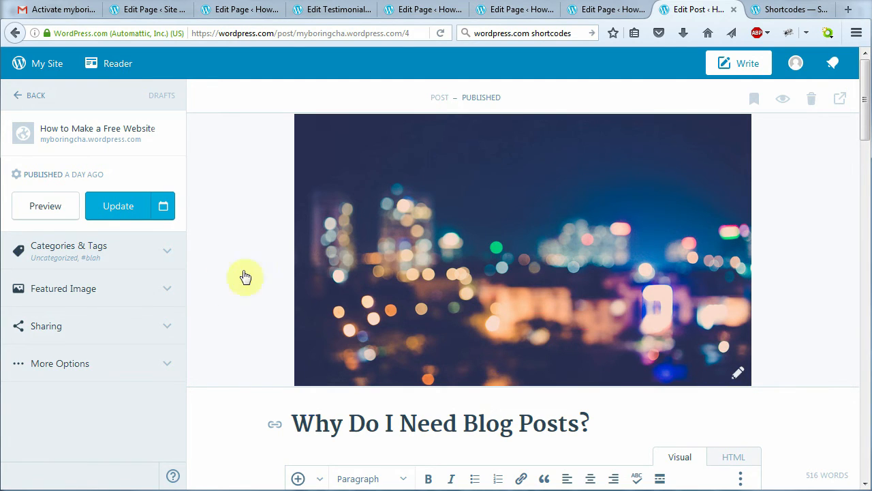
Replace the featured image with the uploaded seattle 167-15-6 photo
{"action": "left_click", "coordinate": [167, 294]}
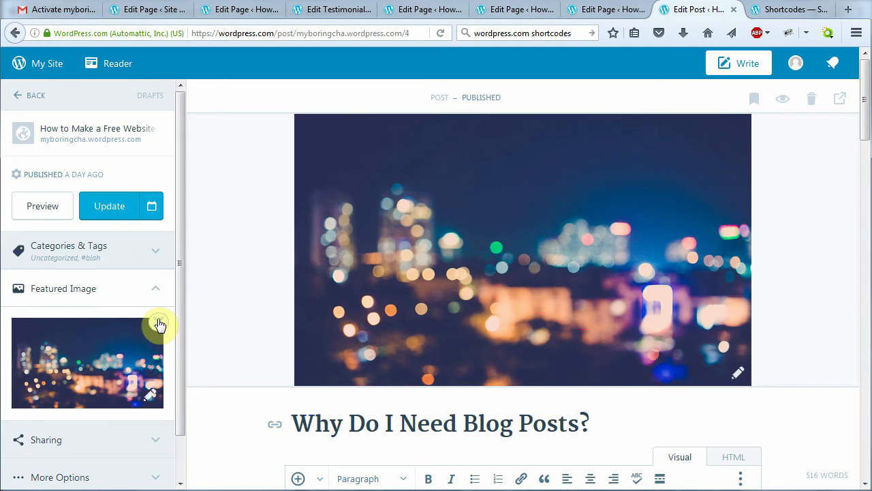
{"action": "left_click", "coordinate": [534, 253]}
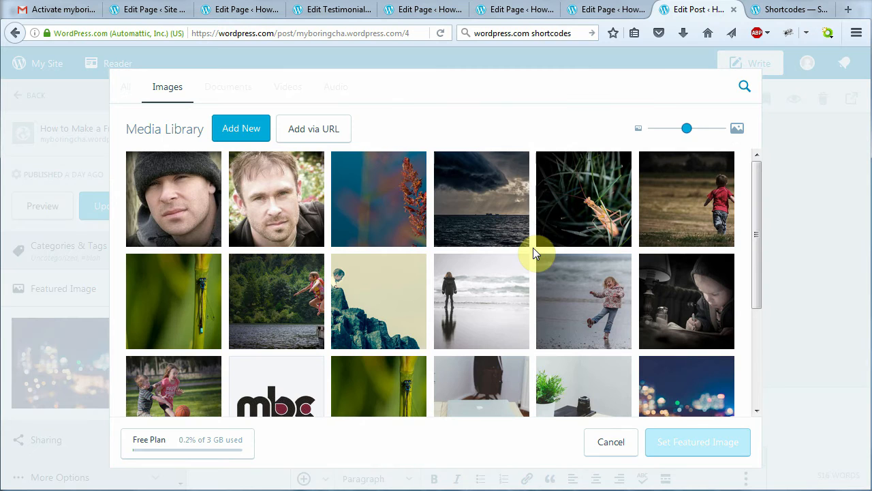
{"action": "left_click", "coordinate": [238, 131]}
{"action": "left_click_drag", "start_coordinate": [535, 107], "coordinate": [537, 289]}
{"action": "left_click", "coordinate": [239, 331]}
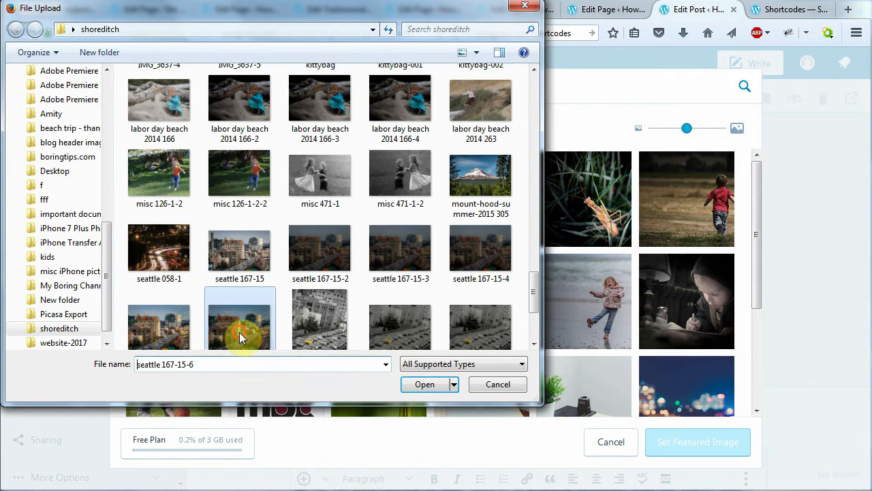
{"action": "left_click", "coordinate": [422, 384]}
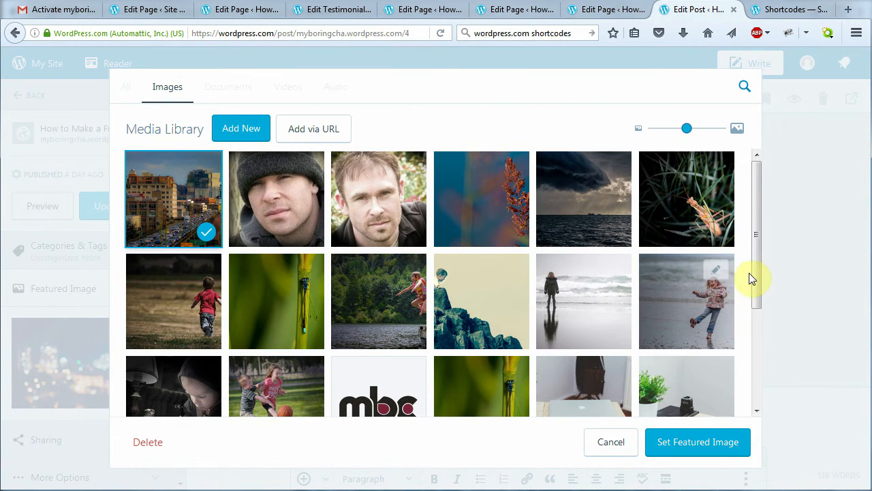
{"action": "left_click", "coordinate": [699, 444]}
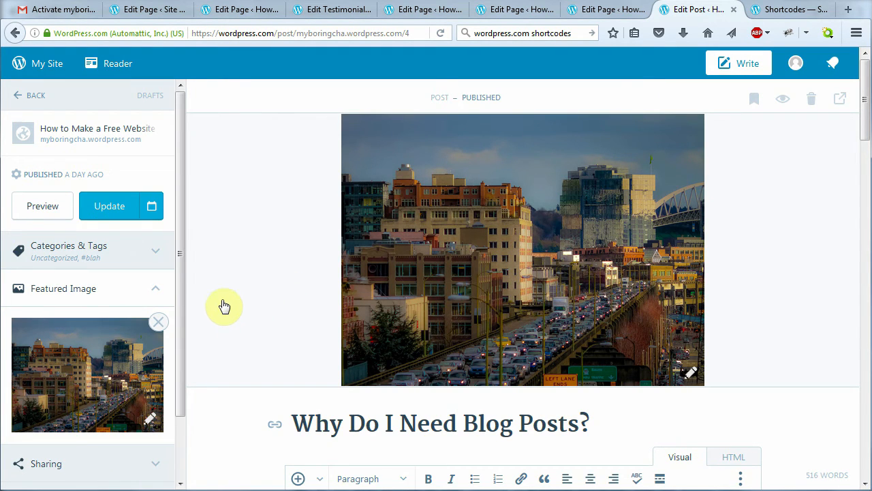
Tag the post 'blah', update it, and view it live
{"action": "left_click", "coordinate": [158, 256]}
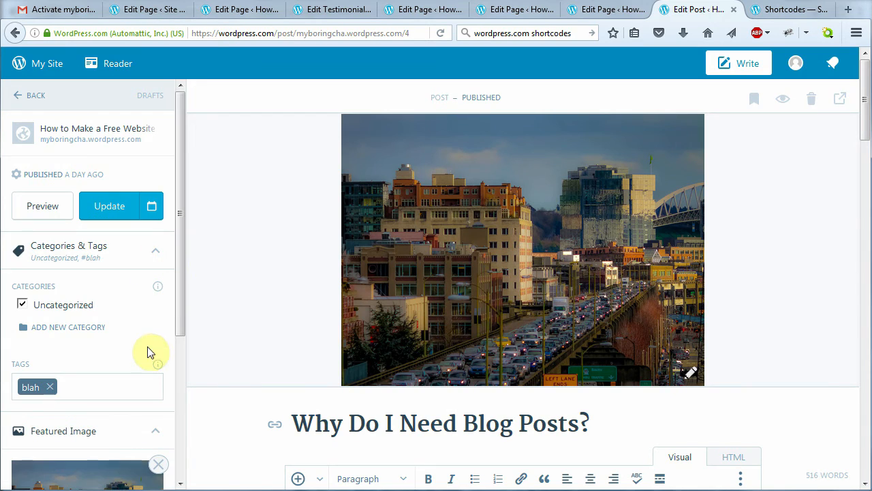
{"action": "left_click", "coordinate": [81, 388]}
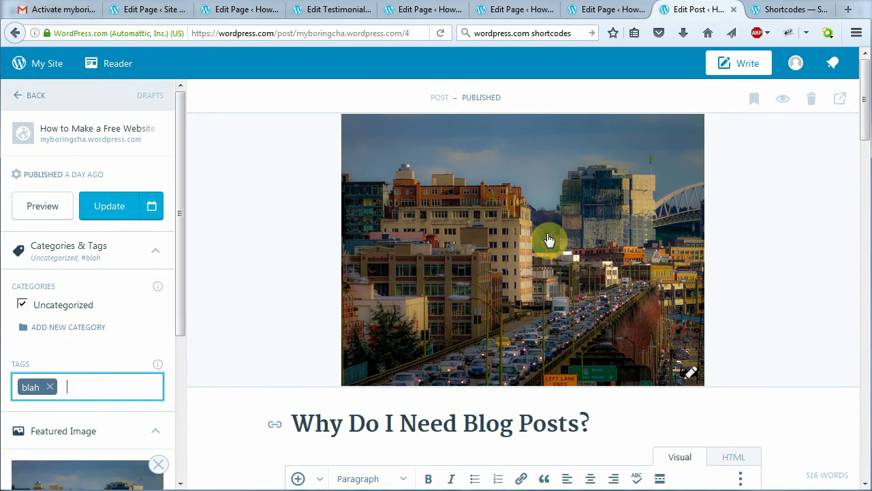
{"action": "left_click", "coordinate": [109, 208]}
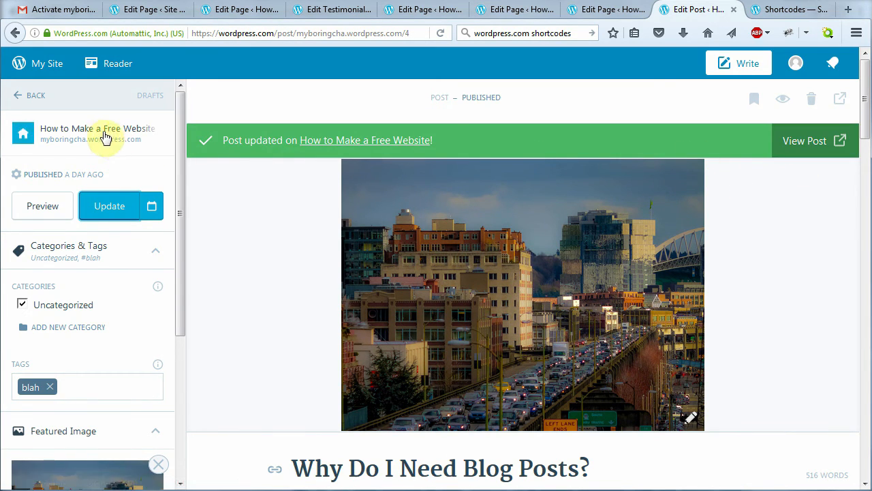
{"action": "left_click", "coordinate": [804, 143]}
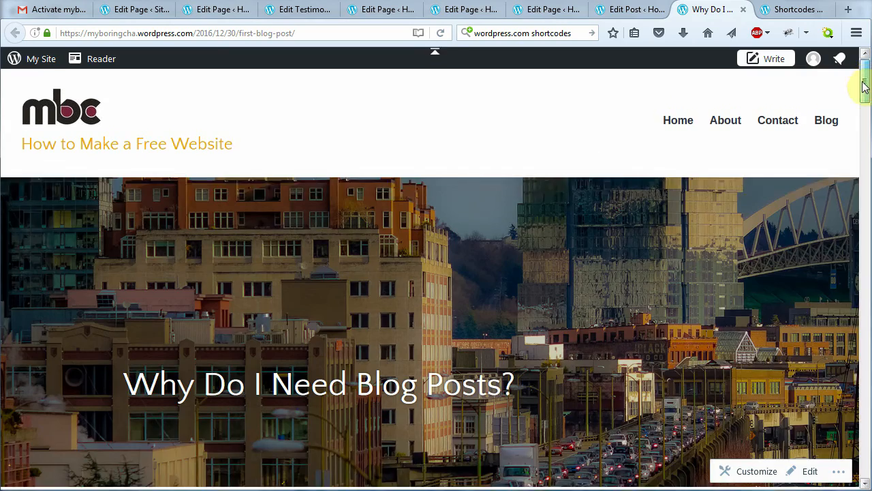
Scroll through the live post and Blog page, then open the post for editing again
{"action": "scroll", "coordinate": [862, 140], "scroll_direction": "down", "scroll_amount": 10}
{"action": "left_click_drag", "start_coordinate": [865, 141], "coordinate": [862, 343]}
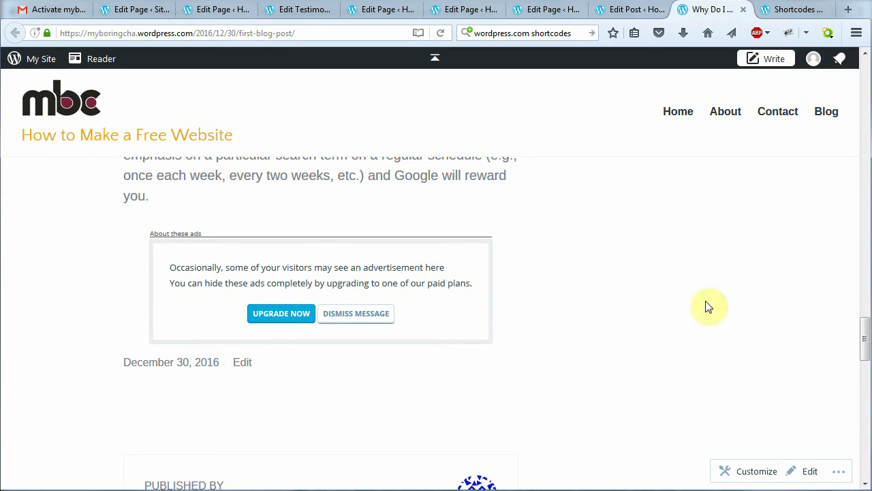
{"action": "left_click_drag", "start_coordinate": [865, 344], "coordinate": [866, 65]}
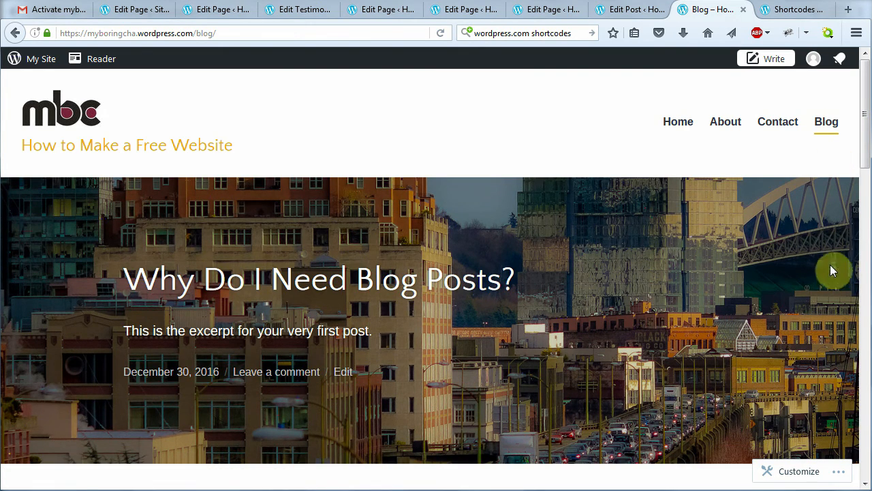
{"action": "mouse_move", "coordinate": [865, 159]}
{"action": "left_mouse_down"}
{"action": "mouse_move", "coordinate": [866, 235]}
{"action": "mouse_move", "coordinate": [863, 164]}
{"action": "left_mouse_up"}
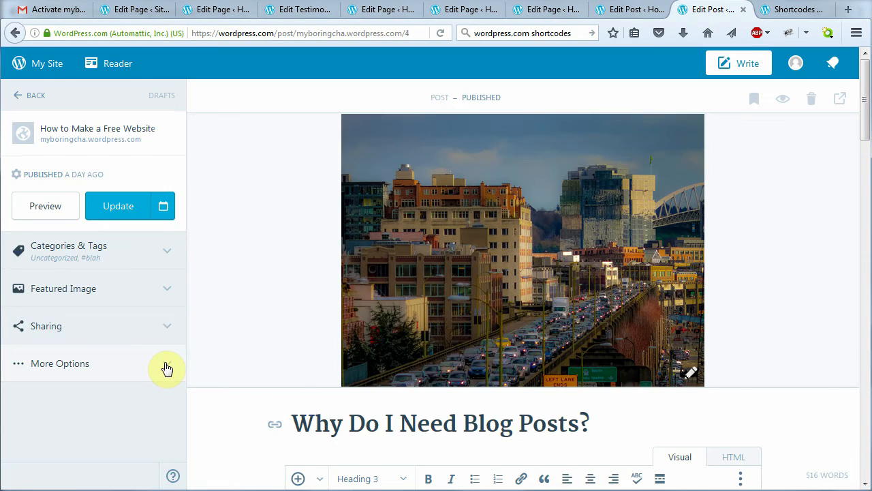
{"action": "left_click", "coordinate": [164, 364]}
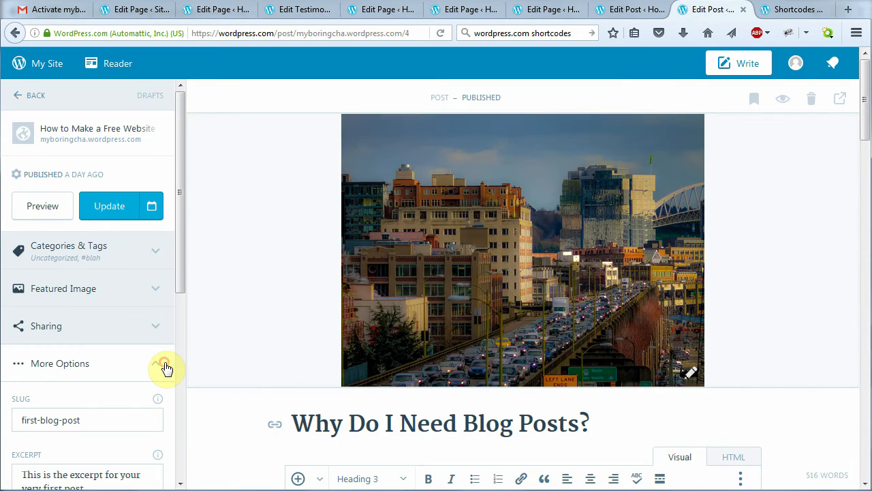
Replace the excerpt with the longer pasted text ending 'Write them carefully!'
{"action": "left_click_drag", "start_coordinate": [179, 270], "coordinate": [182, 350]}
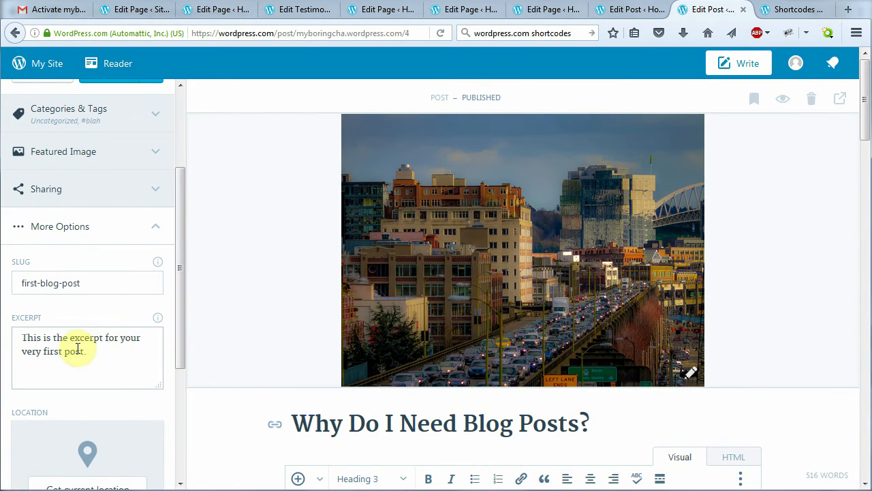
{"action": "left_click_drag", "start_coordinate": [87, 345], "coordinate": [24, 335]}
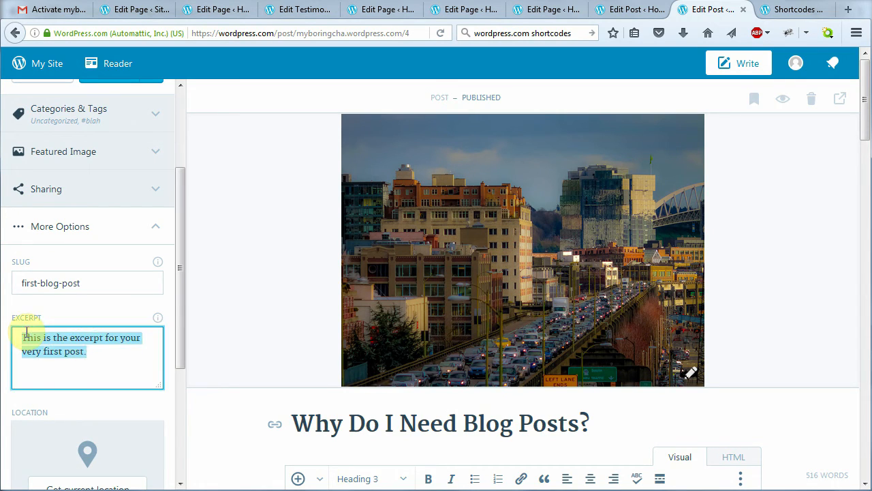
{"action": "key", "text": "ctrl+v"}
{"action": "scroll", "coordinate": [116, 356], "scroll_direction": "up", "scroll_amount": 2}
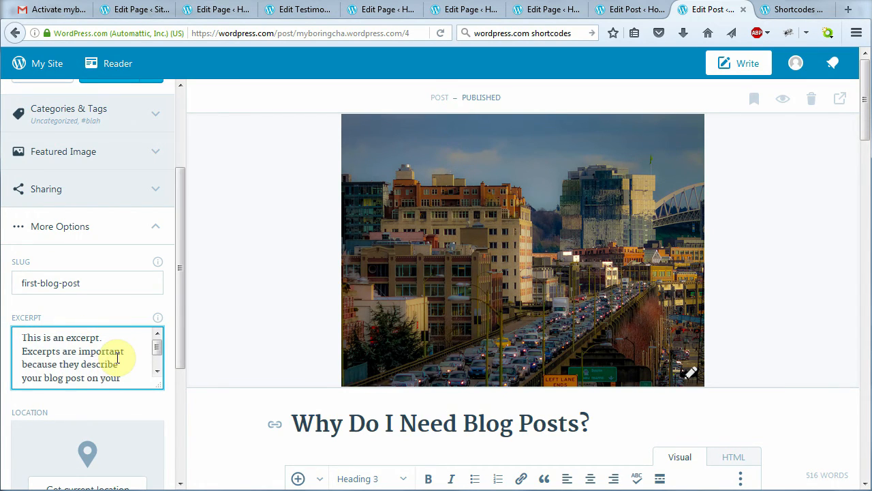
{"action": "scroll", "coordinate": [123, 352], "scroll_direction": "down", "scroll_amount": 4}
{"action": "scroll", "coordinate": [113, 331], "scroll_direction": "up", "scroll_amount": 5}
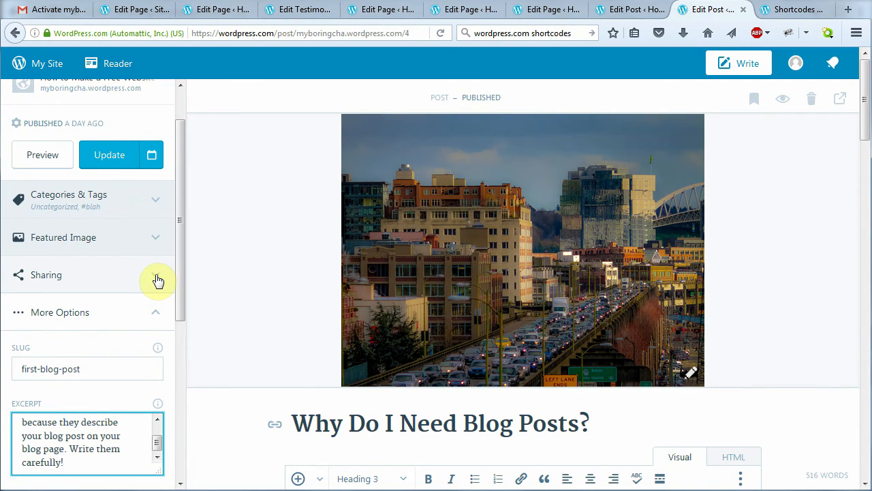
Enable Show Sharing Buttons, update the post, and view it live
{"action": "left_click", "coordinate": [158, 280]}
{"action": "left_click_drag", "start_coordinate": [181, 261], "coordinate": [181, 292]}
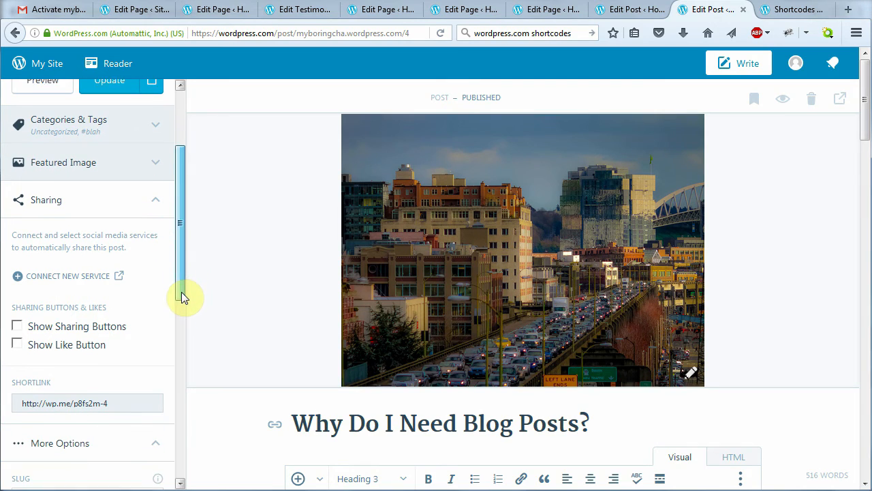
{"action": "left_click", "coordinate": [25, 325]}
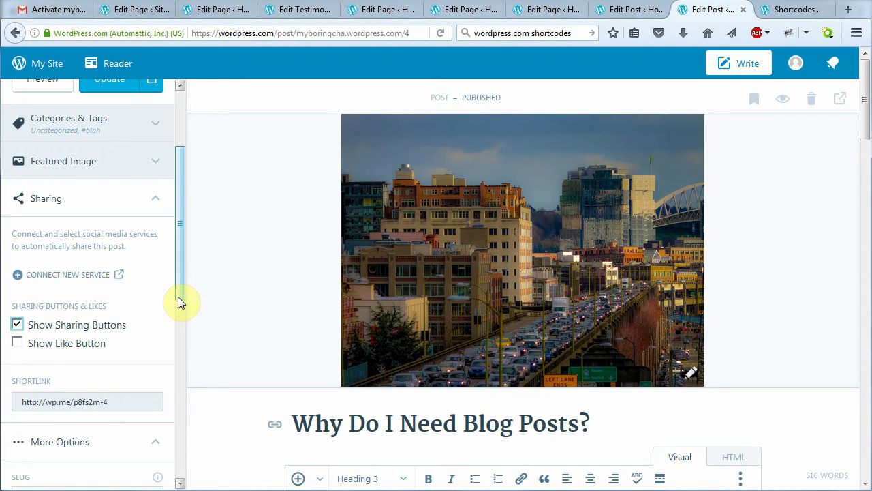
{"action": "left_click_drag", "start_coordinate": [178, 296], "coordinate": [187, 231]}
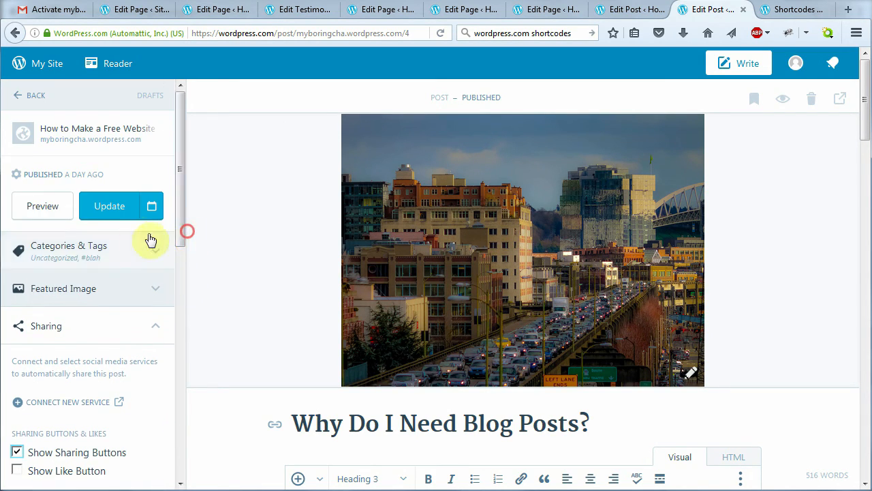
{"action": "left_click", "coordinate": [114, 208]}
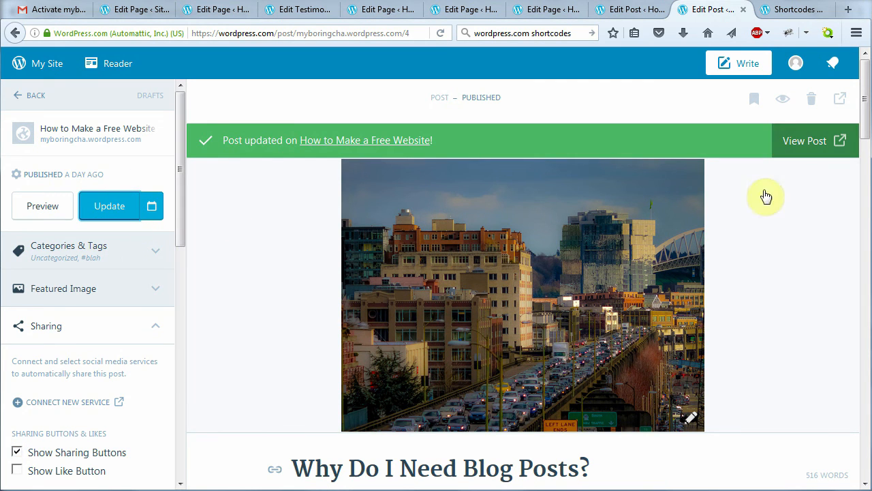
{"action": "left_click", "coordinate": [806, 151]}
{"action": "mouse_move", "coordinate": [863, 92]}
{"action": "left_mouse_down"}
{"action": "mouse_move", "coordinate": [862, 175]}
{"action": "mouse_move", "coordinate": [865, 83]}
{"action": "left_mouse_up"}
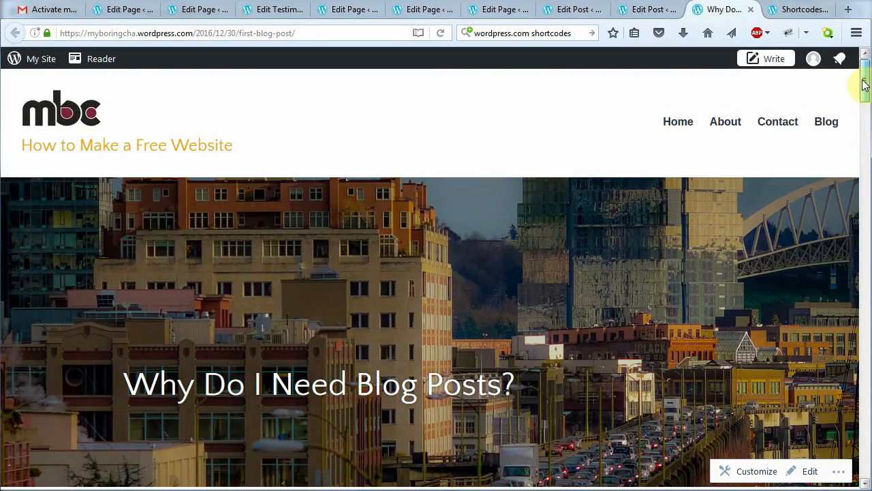
Check the new excerpt on the Blog page's post card, then open My Site
{"action": "left_click", "coordinate": [832, 124]}
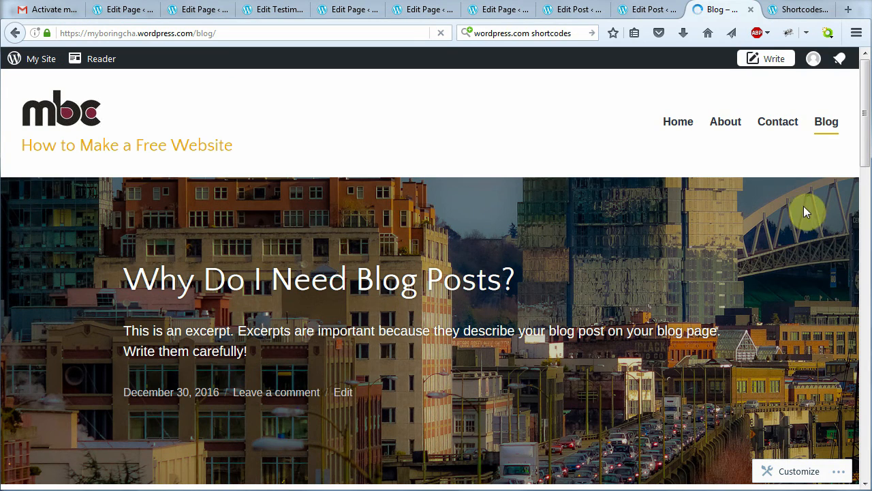
{"action": "scroll", "coordinate": [860, 169], "scroll_direction": "down", "scroll_amount": 5}
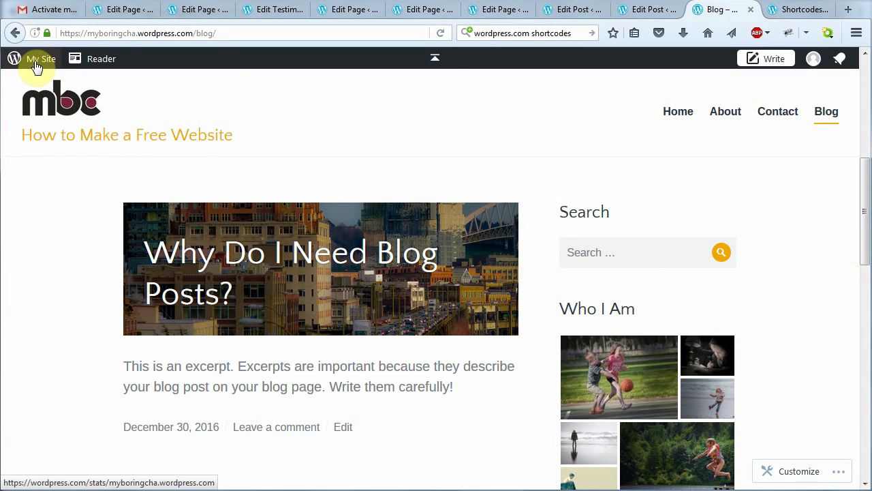
{"action": "left_click", "coordinate": [36, 66]}
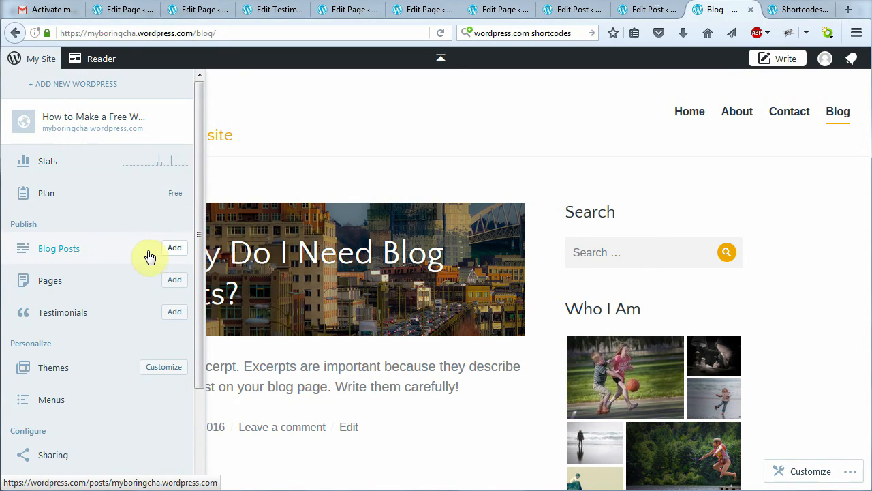
Title the new post 'Featured Blog Posts' and paste in the 157-word slideshow article body
{"action": "left_click", "coordinate": [169, 251]}
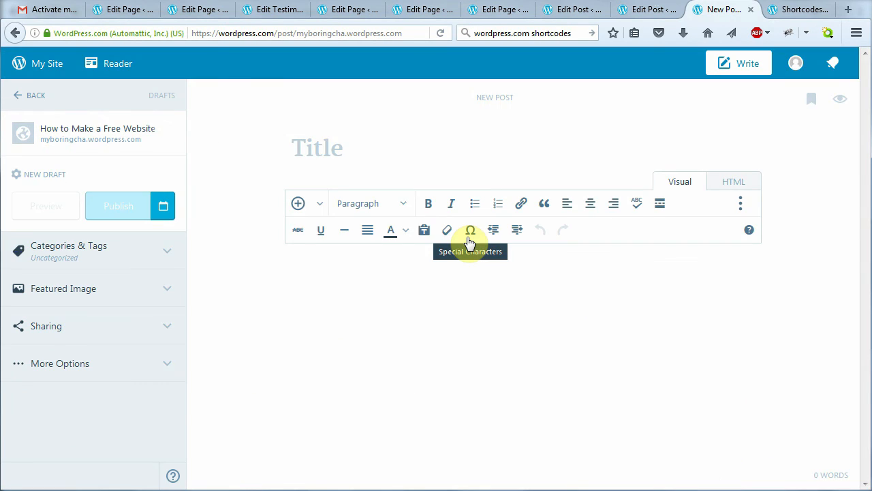
{"action": "type", "text": "Featured Blog Posts"}
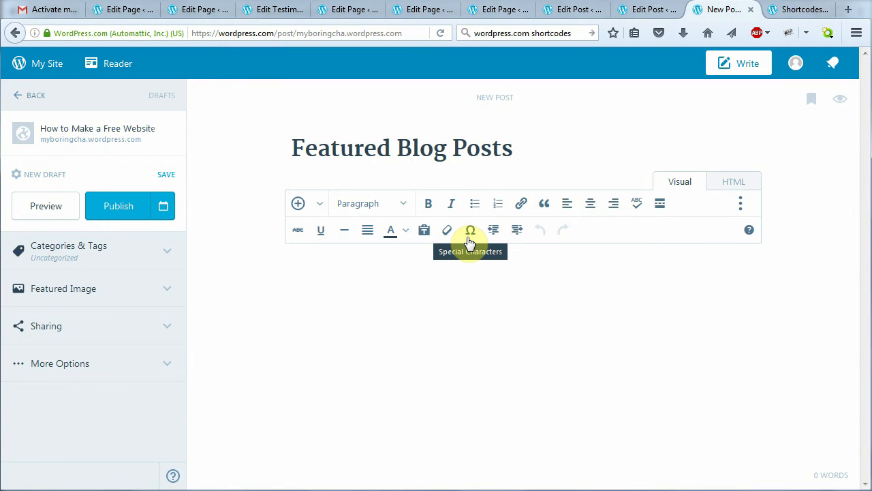
{"action": "type", "text": "Create A Cool Slideshow on Your Blog Page You've read my first post and you know what you can do with a blog post and why they're important. Now I'm going to explain how to get the very eye-catching slideshow to appear above your post excerpts on your blog page. It's pretty simple actually. Open up the Customizer and click on \"Featured Content.\" Add a tag name (it can be anything; mine is \"blah\" -- without the quotes of course). Then, when you write your blog post, add a featured image and tag your post with the tag name you chose before. So for this post, I'm going to add the tag \"blah\" and I'm going to add a featured image. I did the same for my first post. Now, when you go to my blog page, you should see a slideshow at the top of the page with my featured images from my posts. Pretty cool, eh?"}
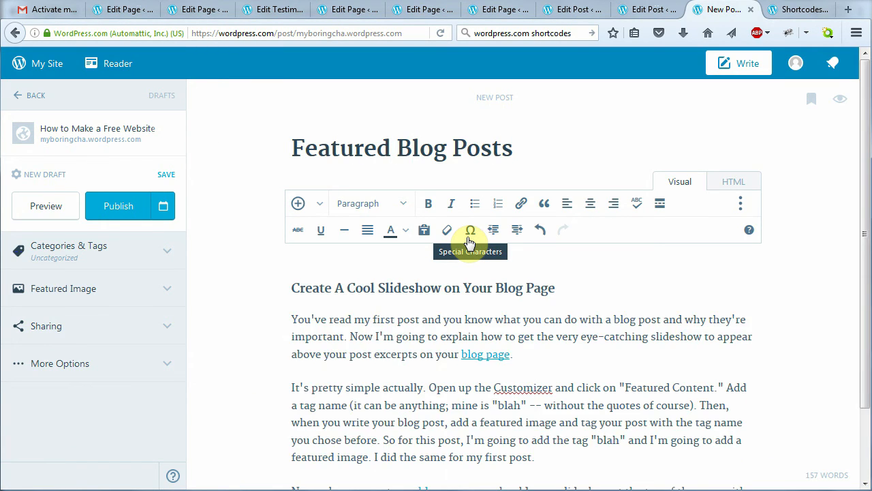
{"action": "scroll", "coordinate": [664, 361], "scroll_direction": "down", "scroll_amount": 2}
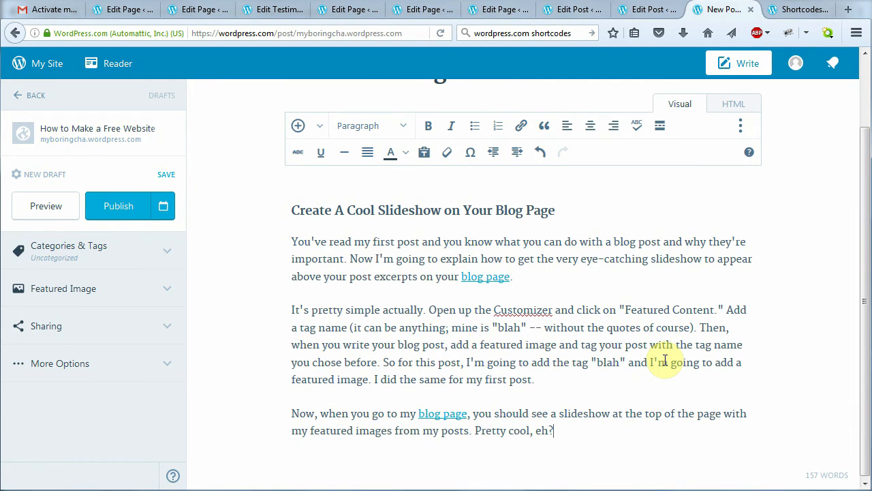
{"action": "scroll", "coordinate": [664, 361], "scroll_direction": "up", "scroll_amount": 2}
Open the featured image media library and select the stormy sea photo
{"action": "left_click", "coordinate": [162, 298]}
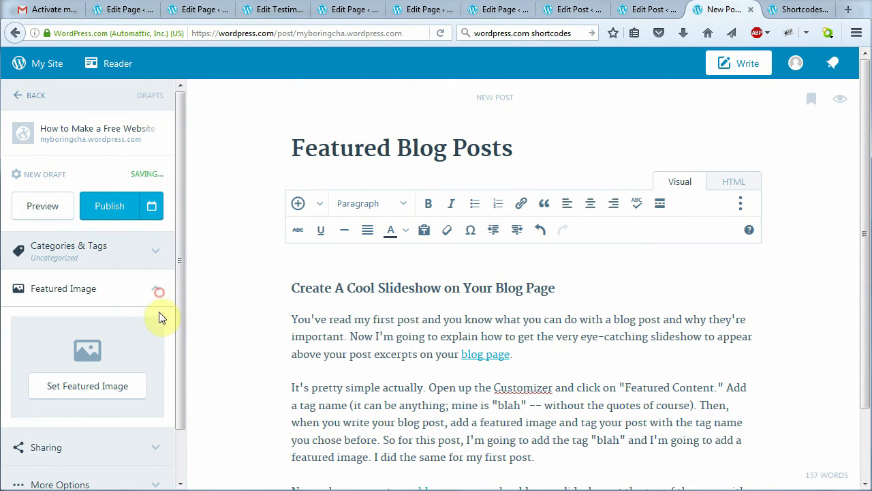
{"action": "left_click", "coordinate": [110, 378]}
{"action": "left_click", "coordinate": [590, 220]}
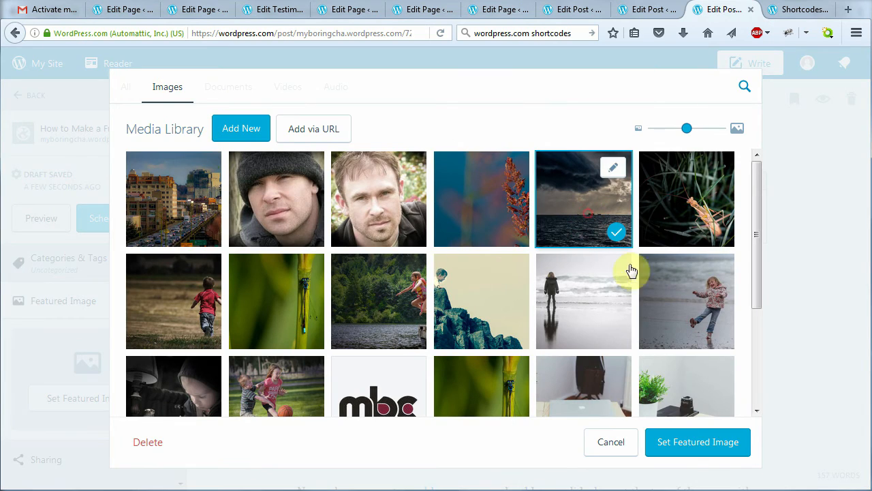
Make the stormy sea photo the featured image and hide the Like button under Sharing
{"action": "left_click", "coordinate": [706, 445]}
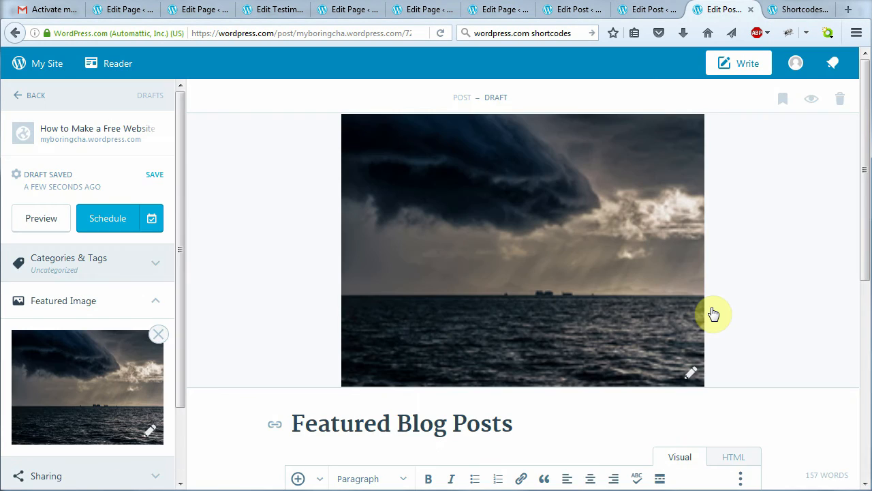
{"action": "scroll", "coordinate": [571, 327], "scroll_direction": "down", "scroll_amount": 2}
{"action": "left_click", "coordinate": [159, 402]}
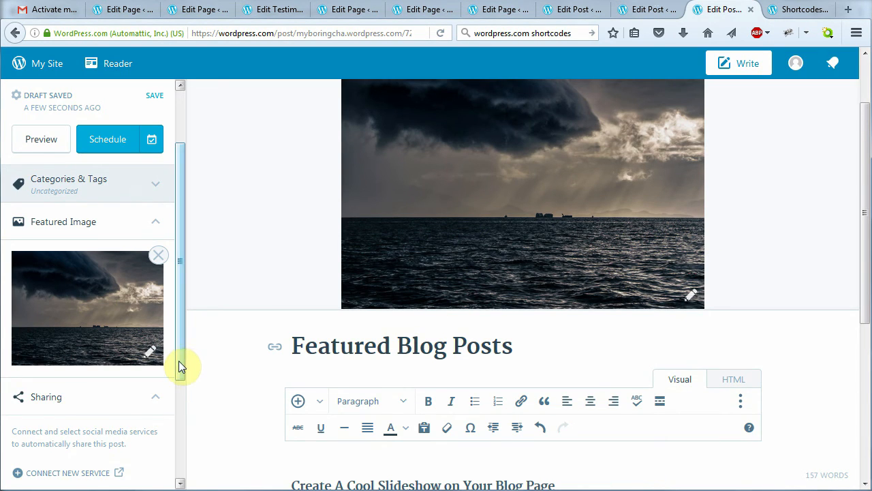
{"action": "left_click_drag", "start_coordinate": [179, 363], "coordinate": [175, 432]}
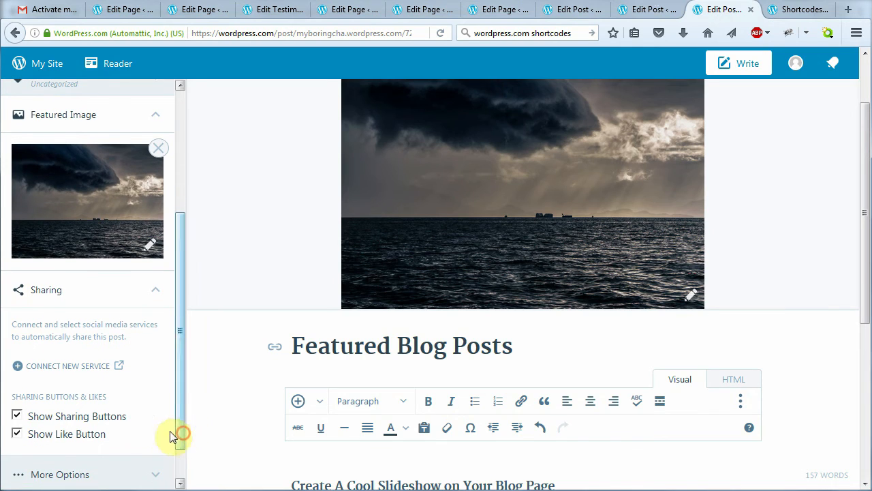
{"action": "left_click", "coordinate": [18, 436]}
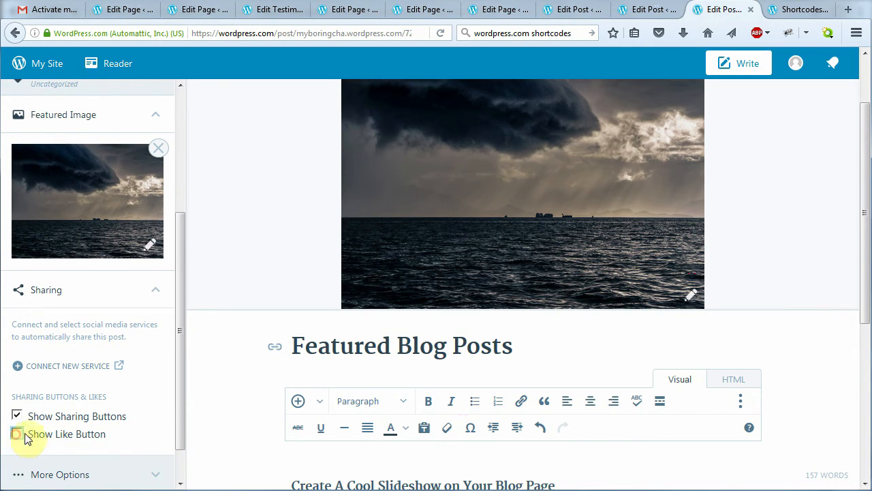
Paste the post's excerpt into the excerpt field under More Options
{"action": "scroll", "coordinate": [177, 395], "scroll_direction": "down", "scroll_amount": 1}
{"action": "left_click_drag", "start_coordinate": [179, 315], "coordinate": [178, 380]}
{"action": "left_click", "coordinate": [159, 376]}
{"action": "key", "text": "ctrl+v"}
Schedule the post to publish in 2 minutes and save it
{"action": "scroll", "coordinate": [152, 370], "scroll_direction": "down", "scroll_amount": 2}
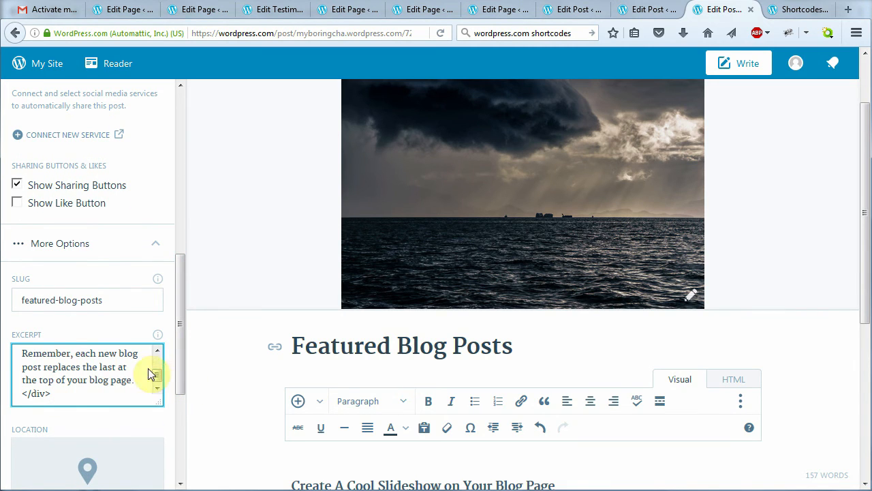
{"action": "scroll", "coordinate": [142, 311], "scroll_direction": "up", "scroll_amount": 5}
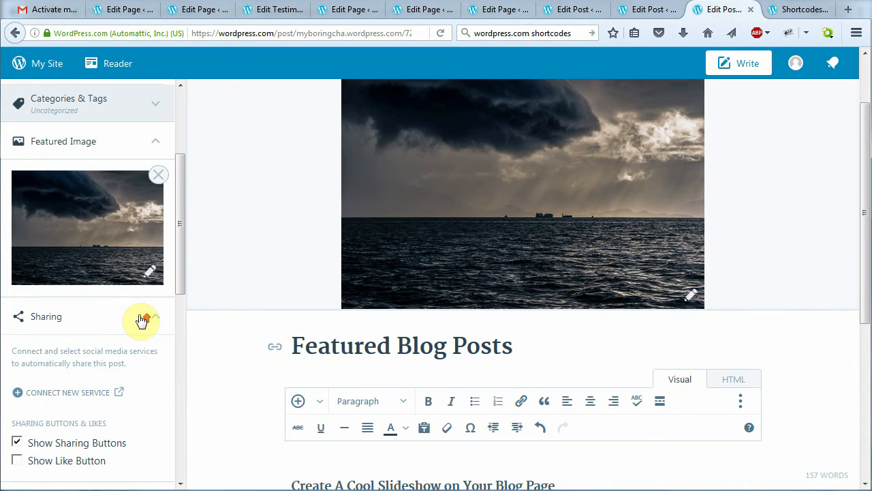
{"action": "scroll", "coordinate": [141, 321], "scroll_direction": "up", "scroll_amount": 3}
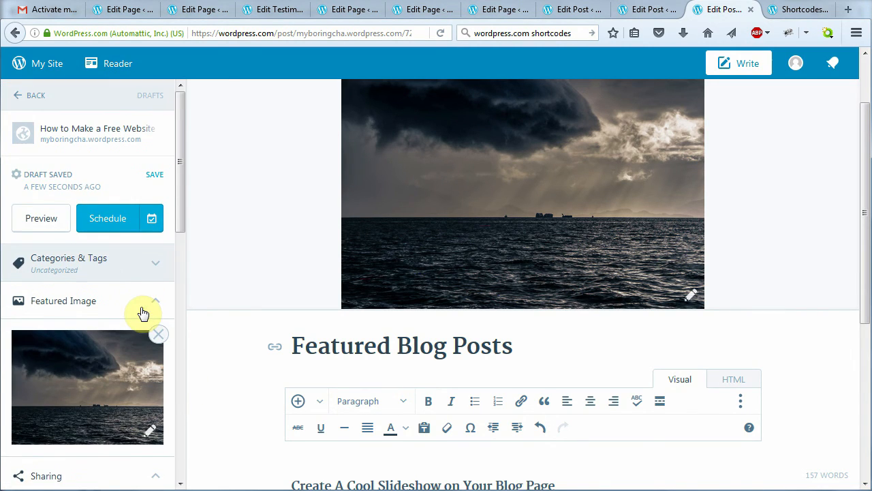
{"action": "left_click", "coordinate": [113, 230]}
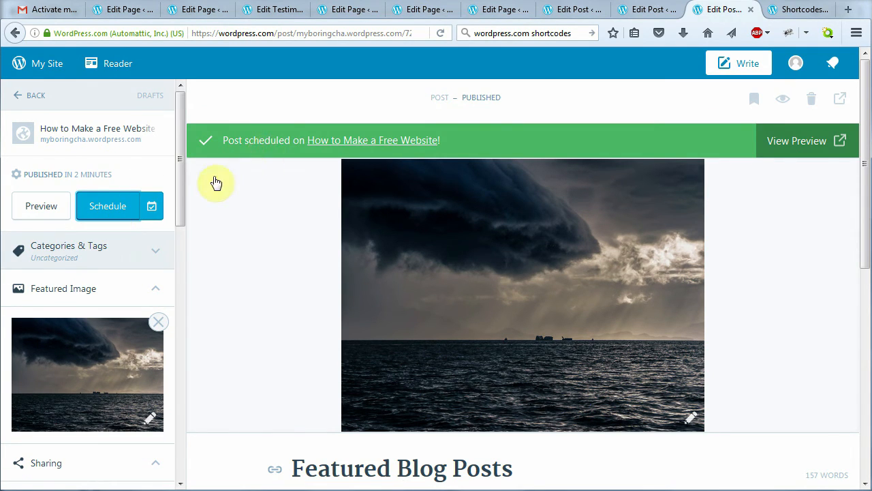
{"action": "left_click", "coordinate": [118, 210]}
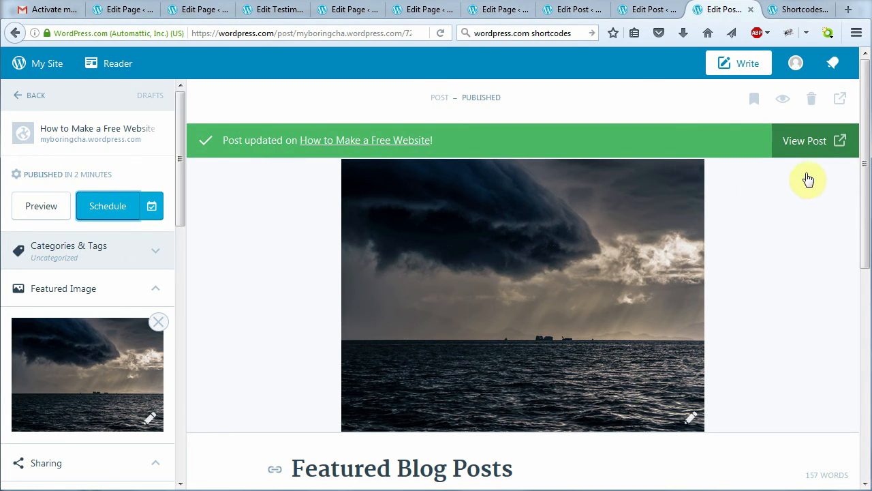
{"action": "left_click", "coordinate": [814, 141]}
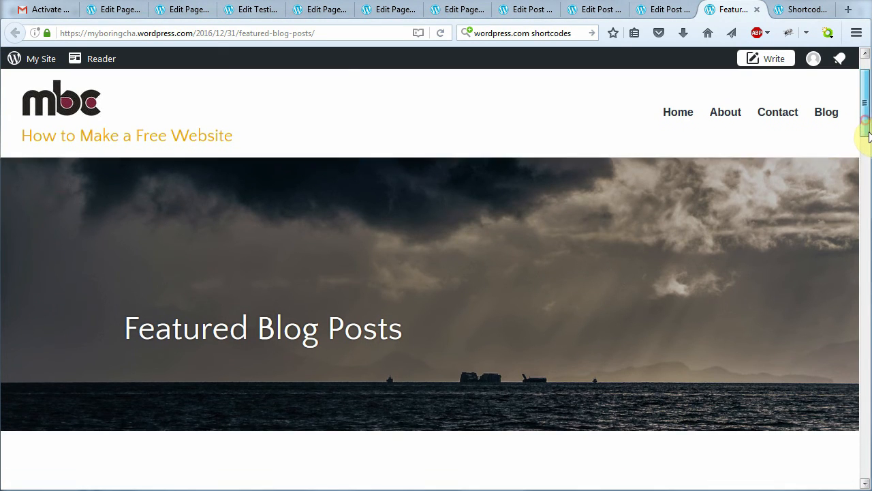
{"action": "mouse_move", "coordinate": [868, 136]}
{"action": "left_mouse_down"}
{"action": "mouse_move", "coordinate": [866, 249]}
{"action": "mouse_move", "coordinate": [863, 130]}
{"action": "left_mouse_up"}
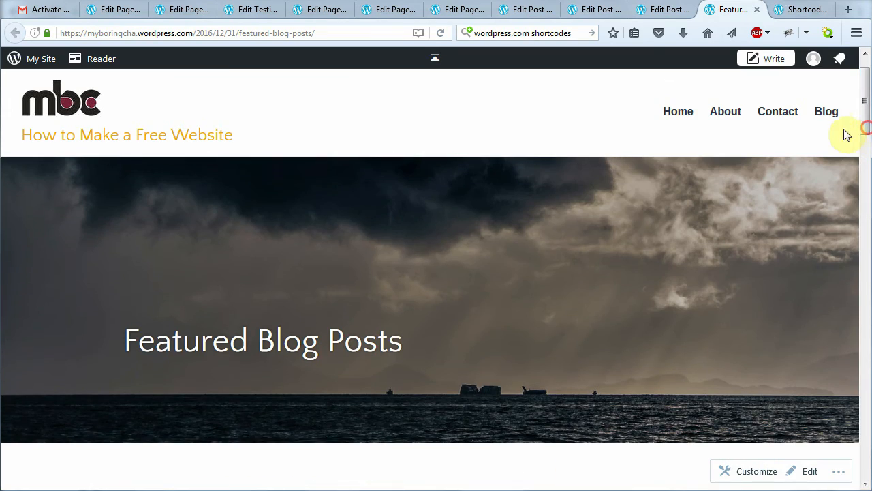
{"action": "left_click", "coordinate": [828, 112]}
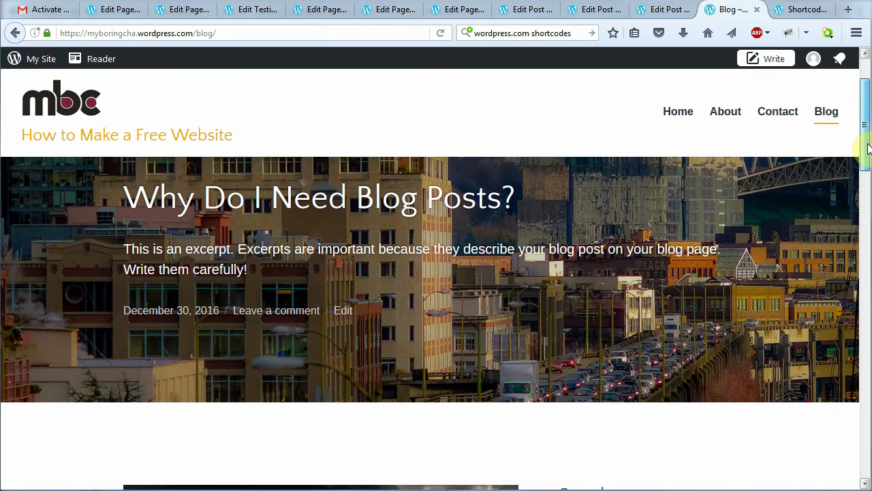
{"action": "scroll", "coordinate": [868, 148], "scroll_direction": "down", "scroll_amount": 3}
{"action": "left_click", "coordinate": [390, 381]}
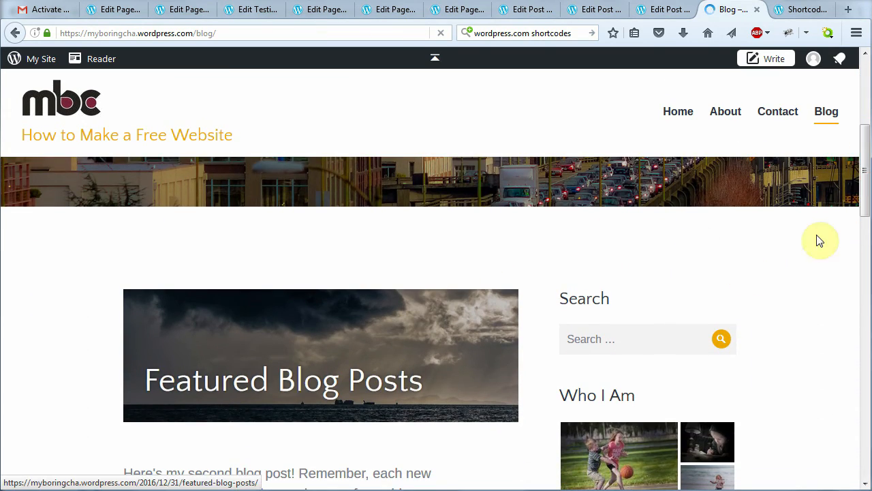
{"action": "scroll", "coordinate": [864, 204], "scroll_direction": "down", "scroll_amount": 1}
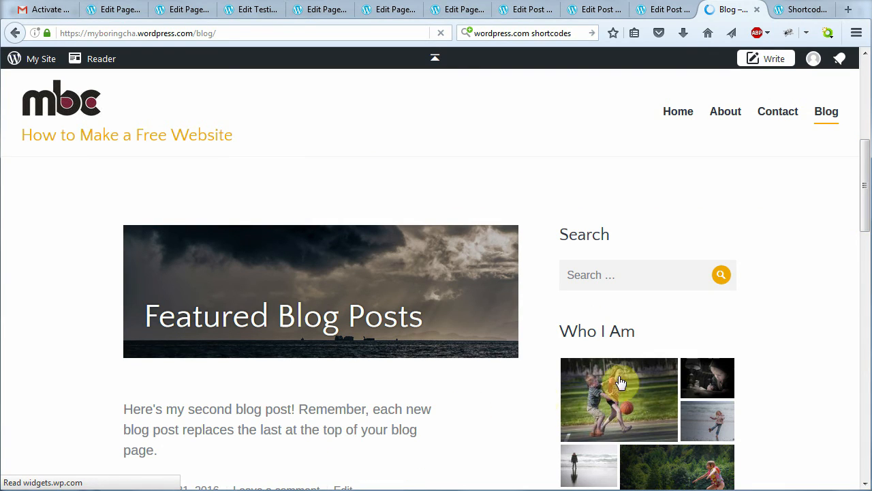
{"action": "mouse_move", "coordinate": [862, 214]}
{"action": "left_mouse_down"}
{"action": "mouse_move", "coordinate": [860, 287]}
{"action": "mouse_move", "coordinate": [851, 213]}
{"action": "left_mouse_up"}
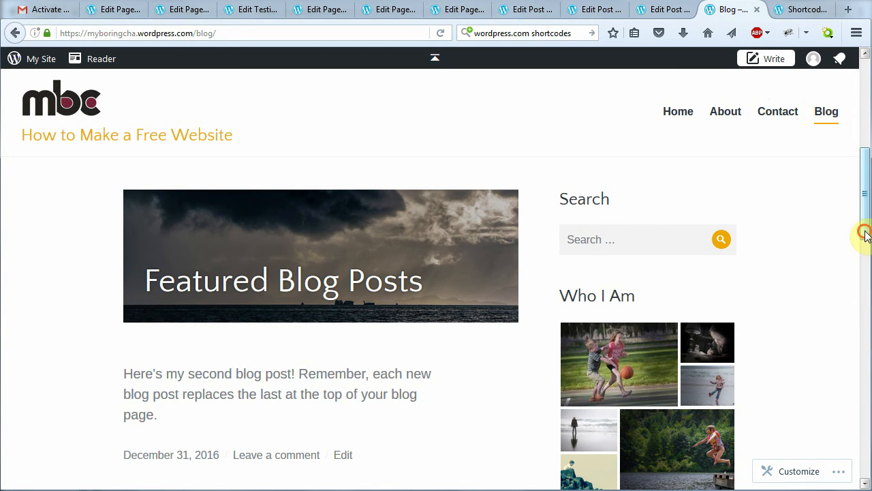
{"action": "mouse_move", "coordinate": [863, 233]}
{"action": "left_mouse_down"}
{"action": "mouse_move", "coordinate": [863, 158]}
{"action": "mouse_move", "coordinate": [866, 235]}
{"action": "left_mouse_up"}
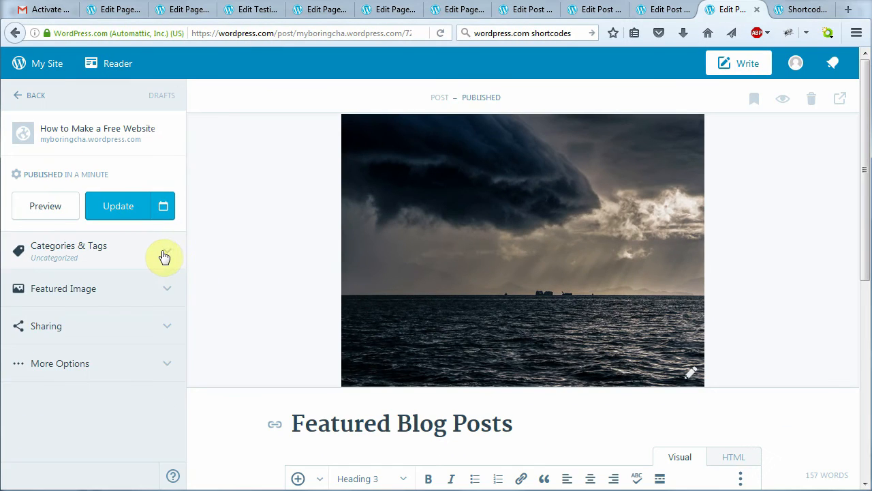
Tag the post 'blah' under Categories & Tags and update it
{"action": "left_click", "coordinate": [162, 257]}
{"action": "left_click", "coordinate": [85, 379]}
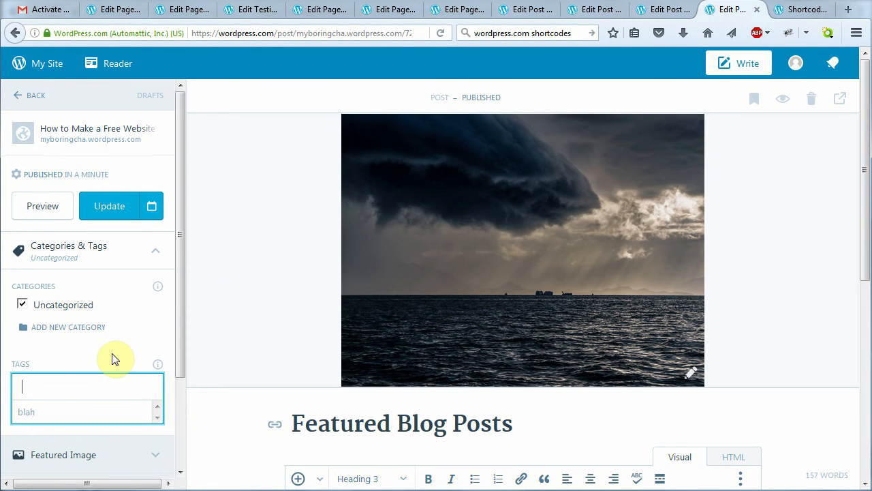
{"action": "left_click", "coordinate": [72, 413]}
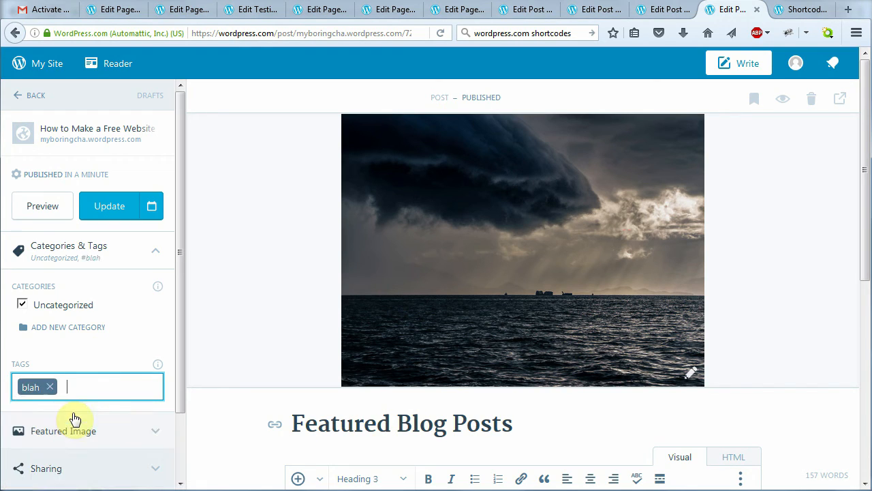
{"action": "left_click", "coordinate": [101, 208]}
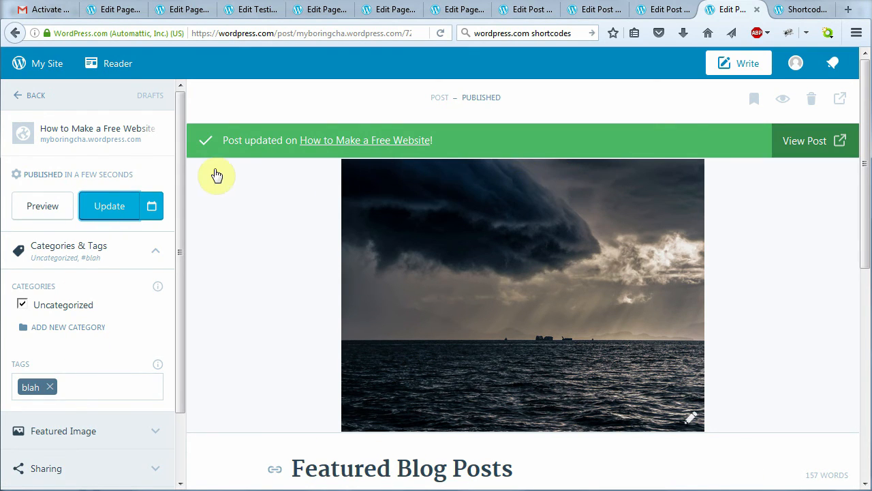
Find the Featured Blog Posts post on the live Blog page and reopen it for editing
{"action": "left_click", "coordinate": [125, 133]}
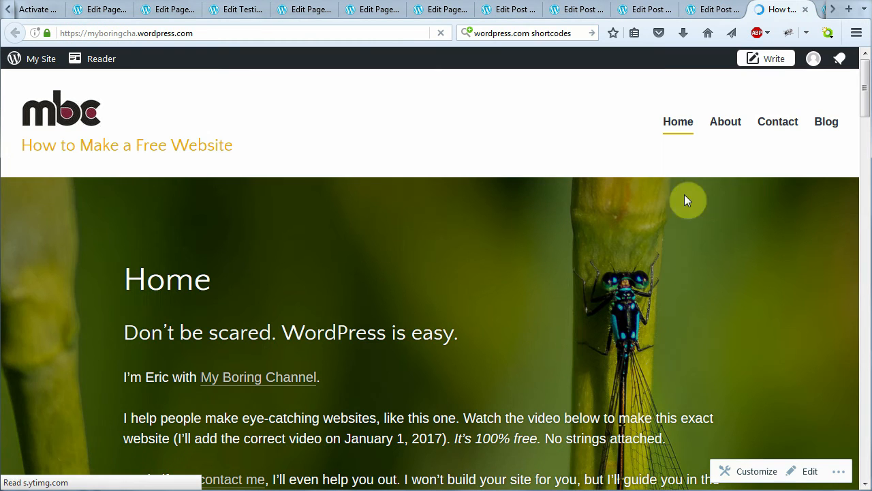
{"action": "left_click", "coordinate": [823, 123]}
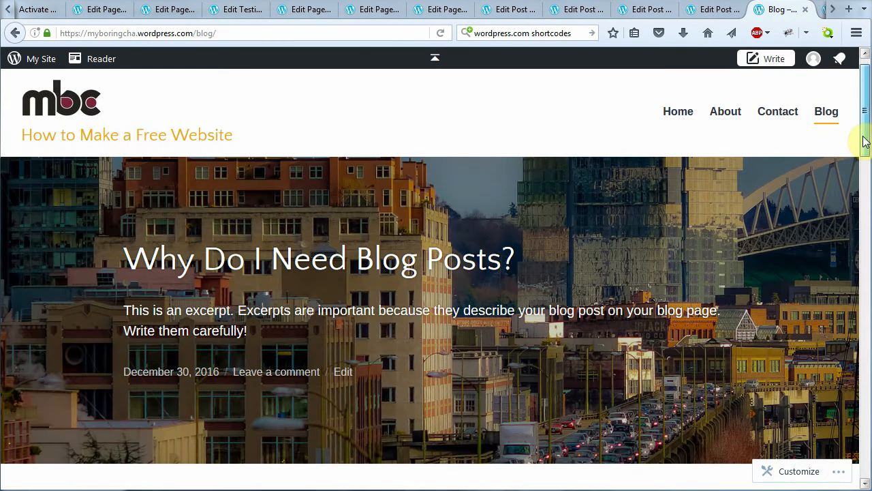
{"action": "left_click", "coordinate": [861, 136]}
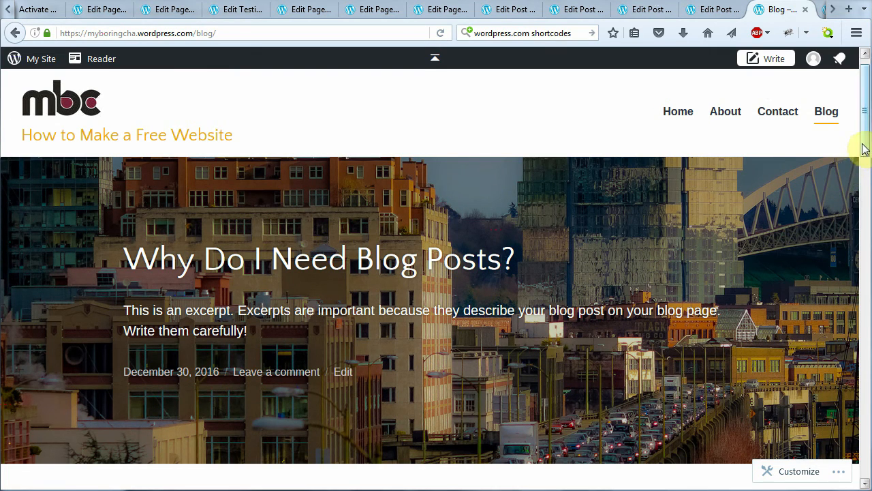
{"action": "left_click_drag", "start_coordinate": [864, 149], "coordinate": [868, 228]}
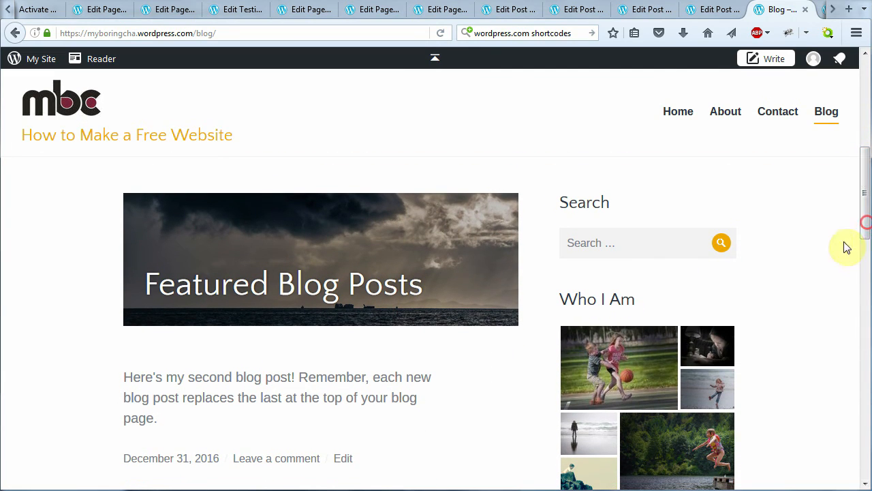
{"action": "left_click", "coordinate": [348, 462]}
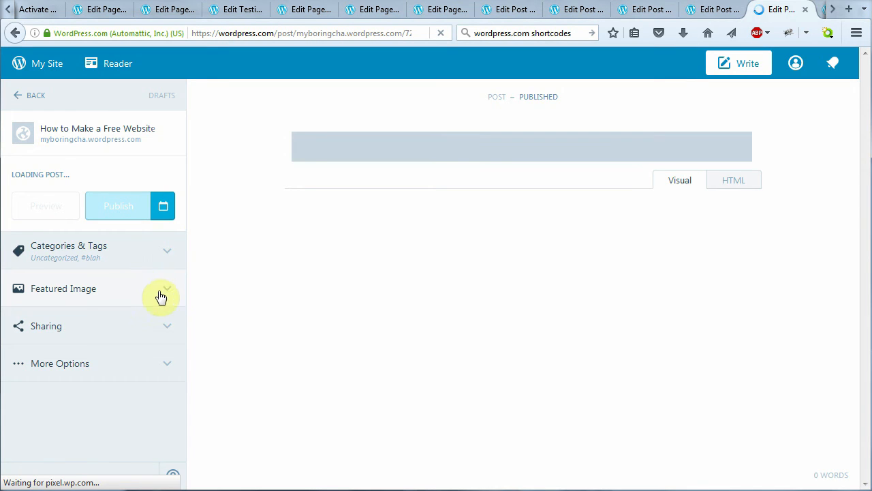
Update the Featured Blog Posts post with its categories and tags shown
{"action": "left_click", "coordinate": [170, 257]}
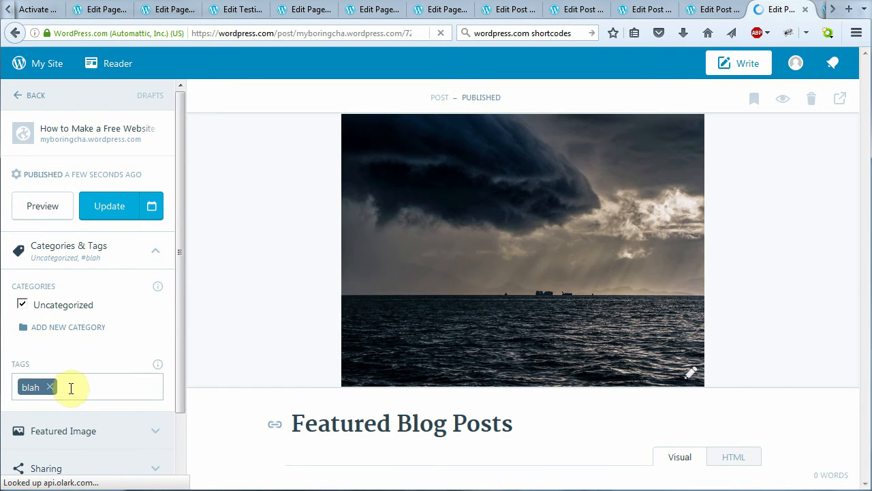
{"action": "left_click", "coordinate": [72, 386]}
{"action": "left_click", "coordinate": [110, 207]}
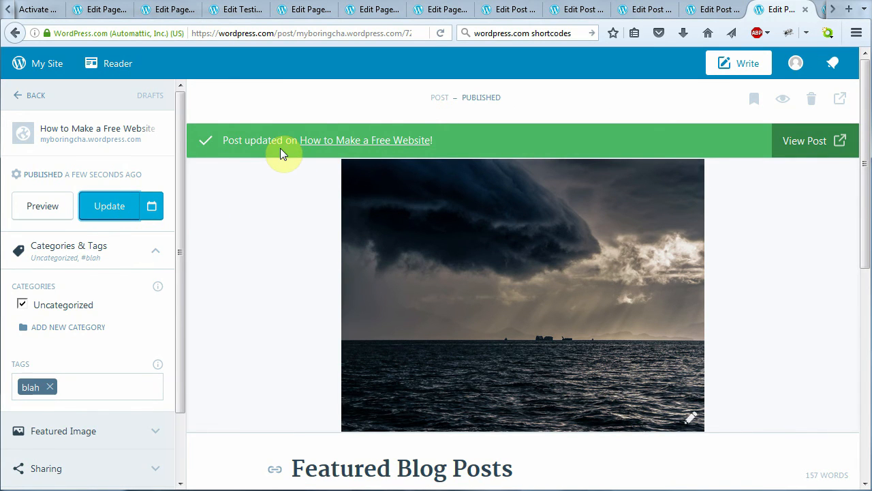
View the live post, then go to the site's Blog page
{"action": "left_click", "coordinate": [786, 141]}
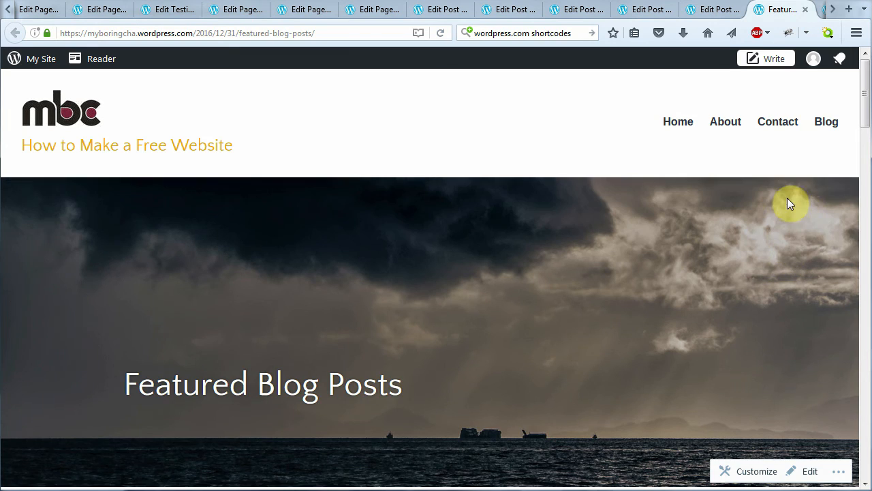
{"action": "left_click", "coordinate": [825, 122]}
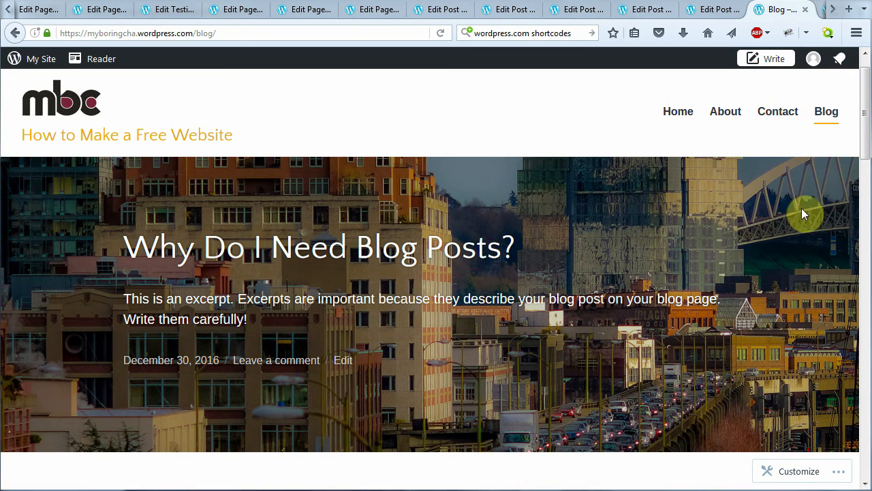
{"action": "scroll", "coordinate": [831, 177], "scroll_direction": "up", "scroll_amount": 1}
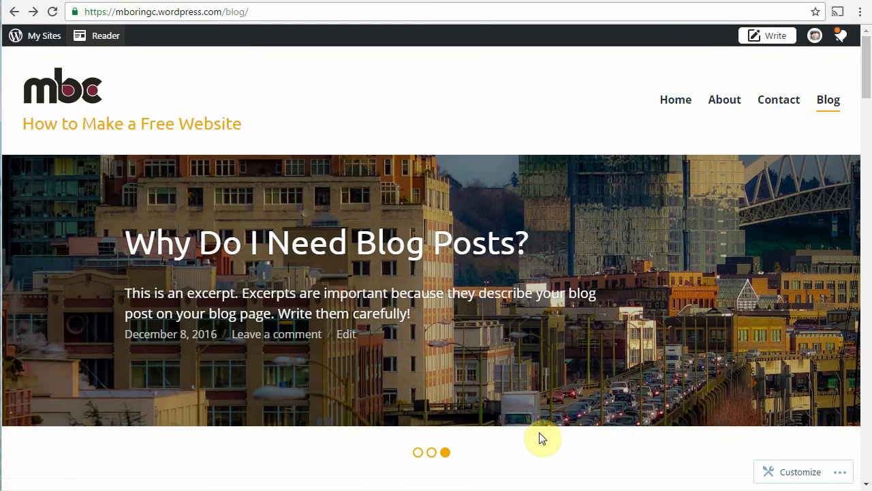
{"action": "left_click", "coordinate": [429, 455]}
{"action": "left_click", "coordinate": [417, 453]}
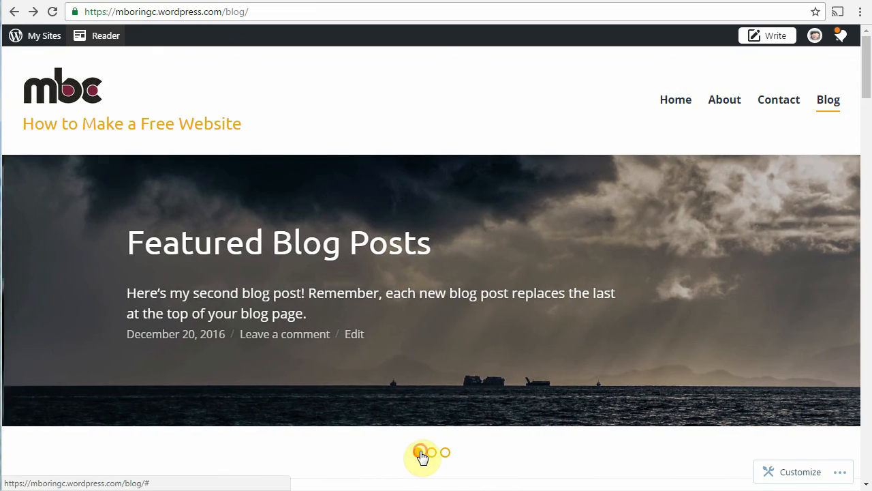
{"action": "left_click", "coordinate": [433, 458]}
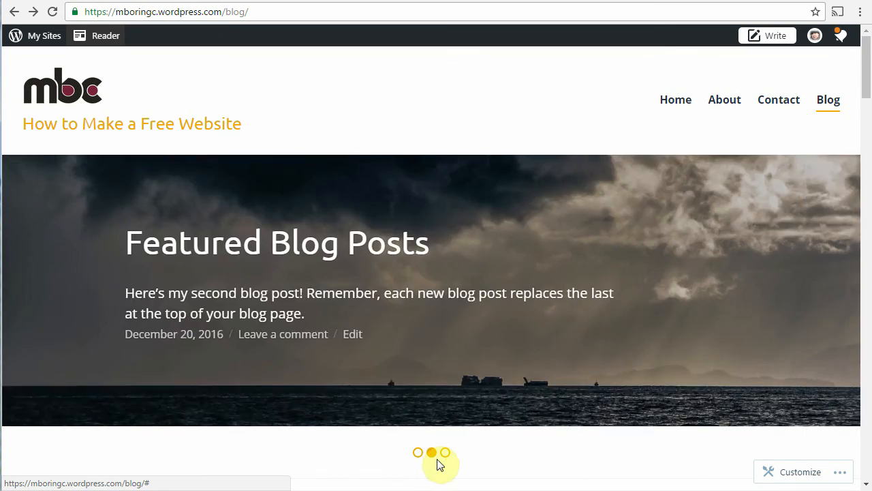
{"action": "left_click", "coordinate": [445, 452]}
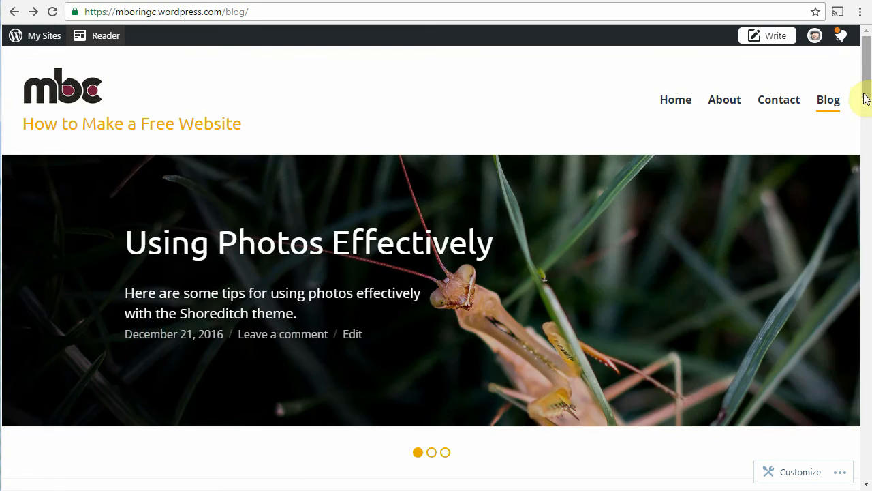
{"action": "left_click_drag", "start_coordinate": [865, 96], "coordinate": [838, 88]}
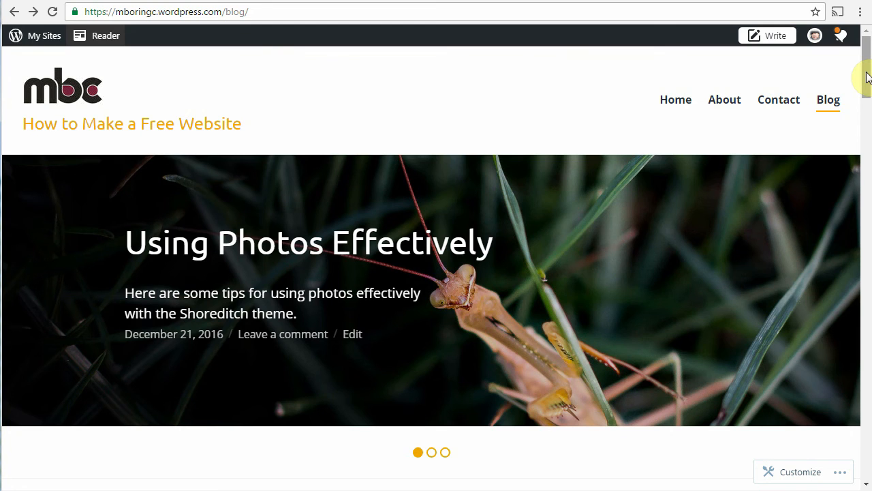
{"action": "left_click_drag", "start_coordinate": [868, 75], "coordinate": [866, 127]}
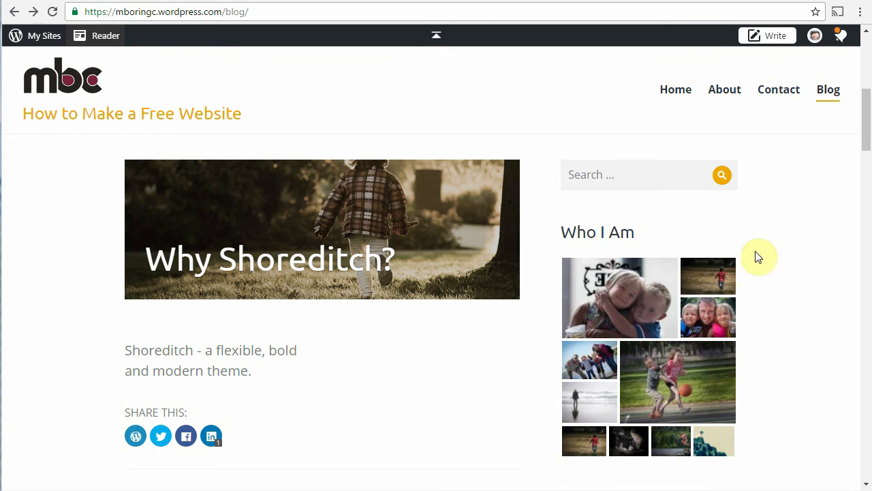
{"action": "scroll", "coordinate": [431, 357], "scroll_direction": "down", "scroll_amount": 1}
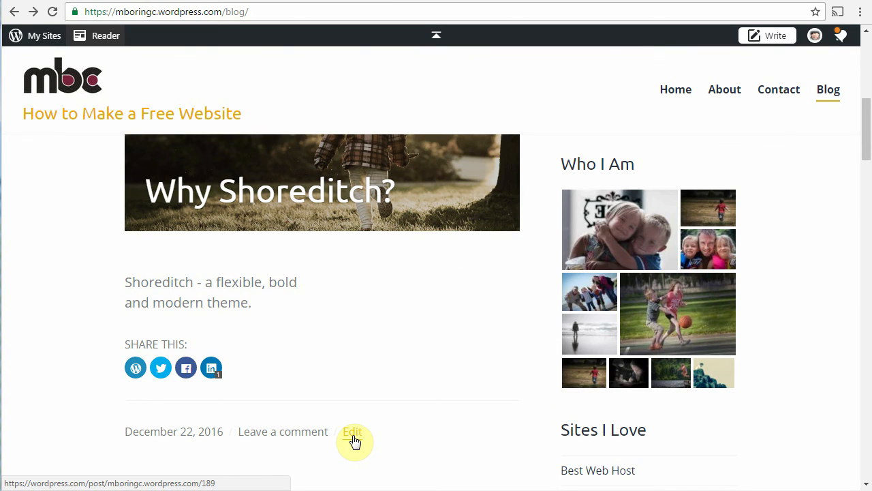
Create a new 'Shoreditch' category for the Why Shoreditch post
{"action": "left_click", "coordinate": [354, 441]}
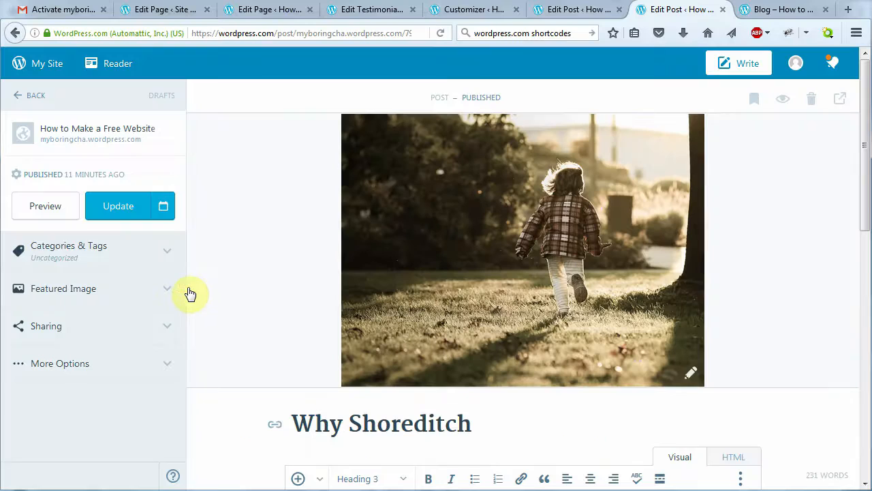
{"action": "left_click", "coordinate": [163, 255]}
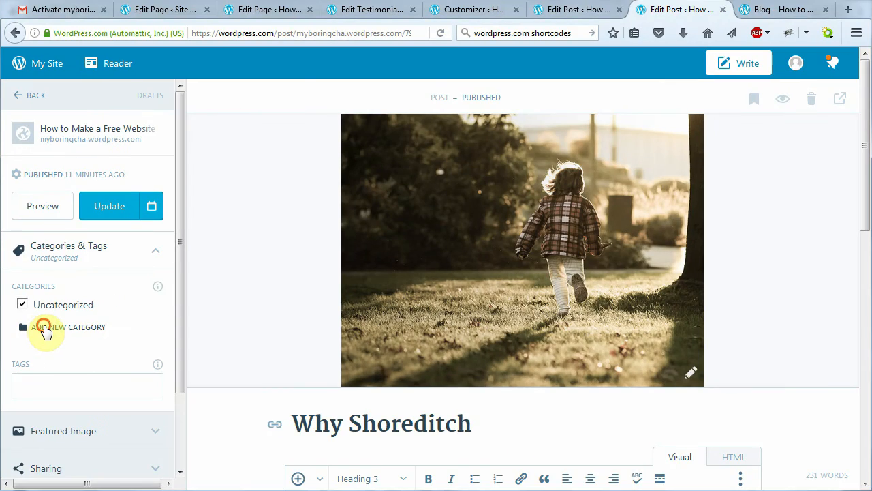
{"action": "left_click", "coordinate": [45, 328]}
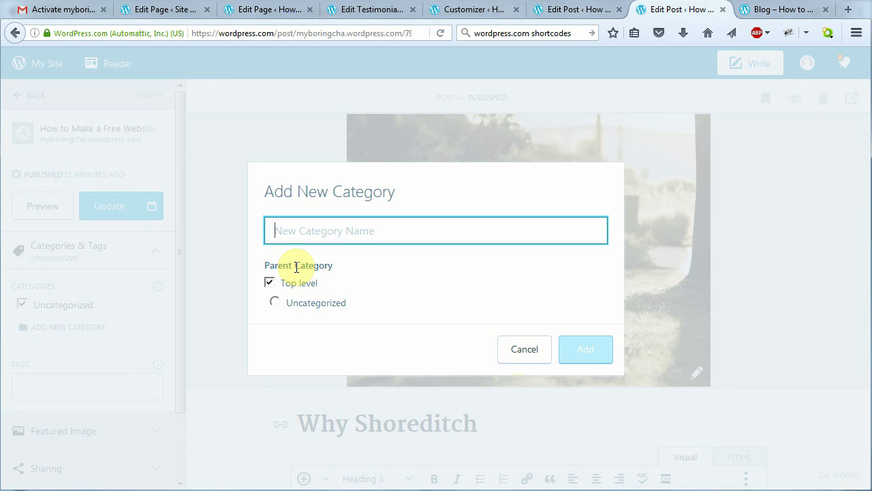
{"action": "type", "text": "Shoreditch"}
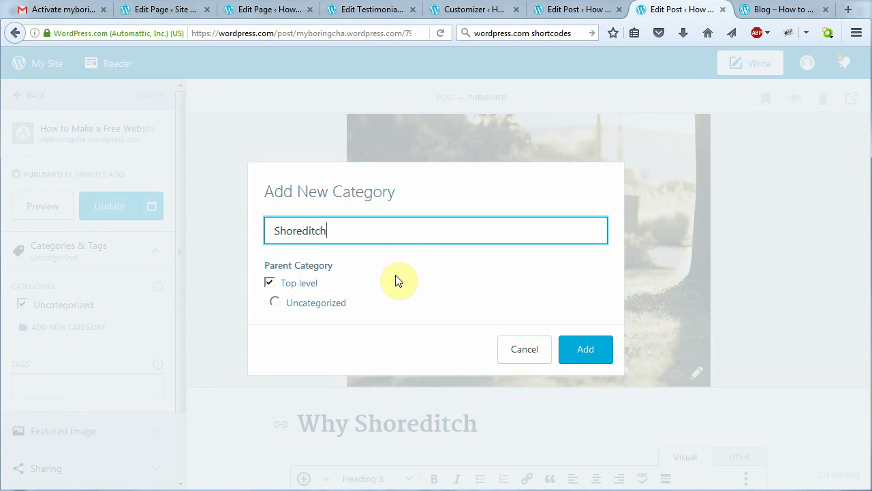
{"action": "left_click", "coordinate": [584, 351]}
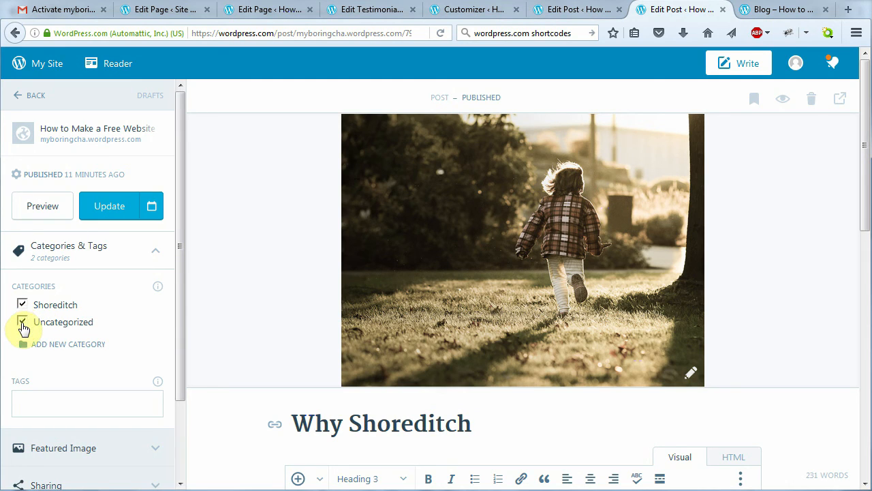
Remove Uncategorized, update the post, and go to the live site
{"action": "left_click", "coordinate": [23, 322]}
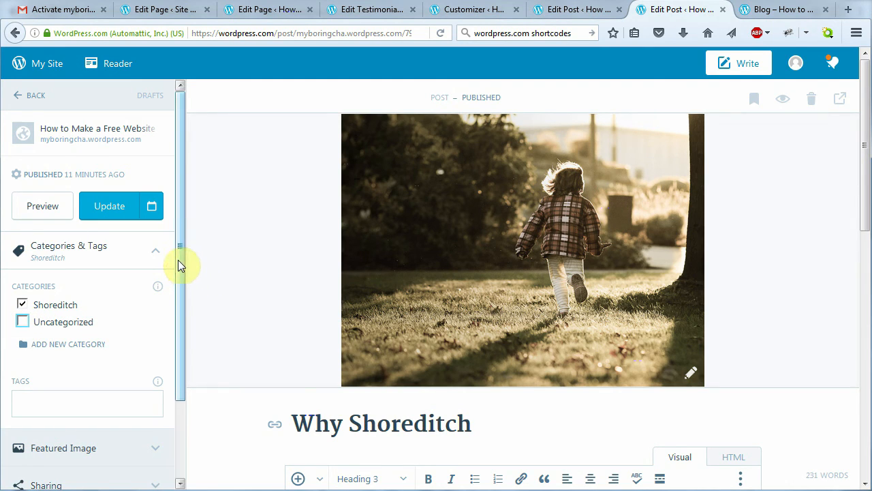
{"action": "left_click_drag", "start_coordinate": [178, 260], "coordinate": [178, 350]}
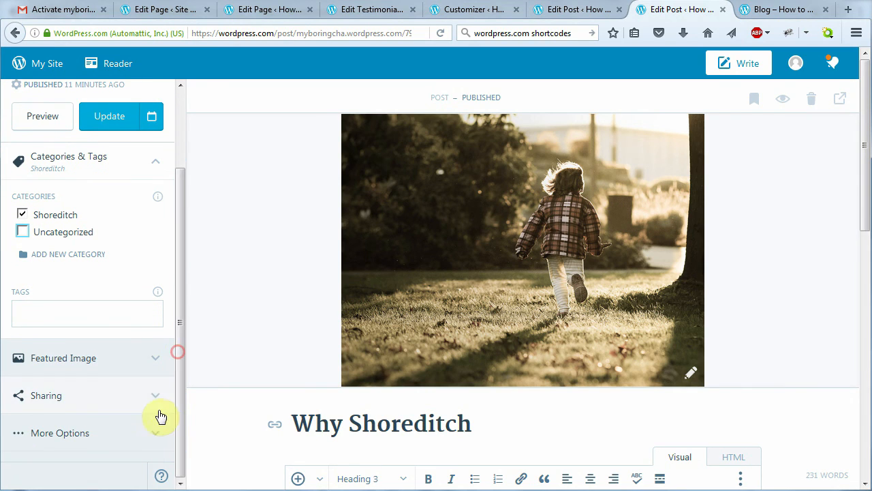
{"action": "left_click", "coordinate": [158, 430]}
{"action": "left_click_drag", "start_coordinate": [177, 284], "coordinate": [181, 468]}
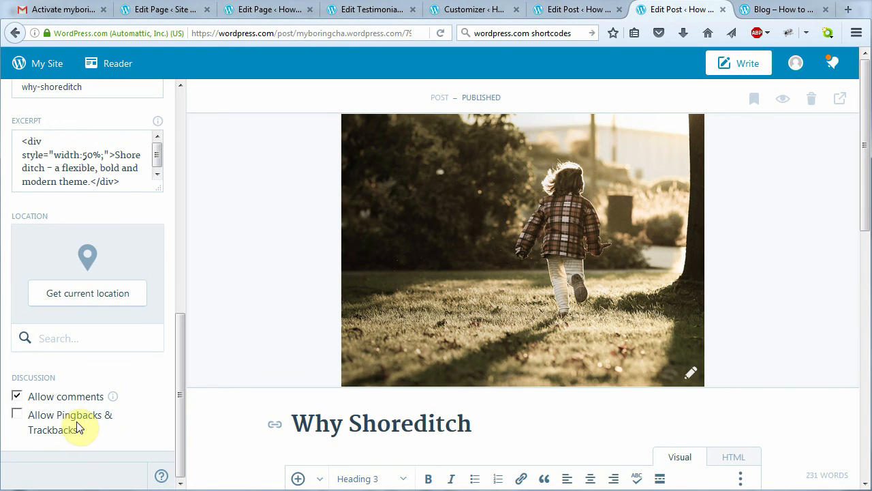
{"action": "left_click", "coordinate": [180, 402]}
{"action": "left_click_drag", "start_coordinate": [181, 402], "coordinate": [188, 140]}
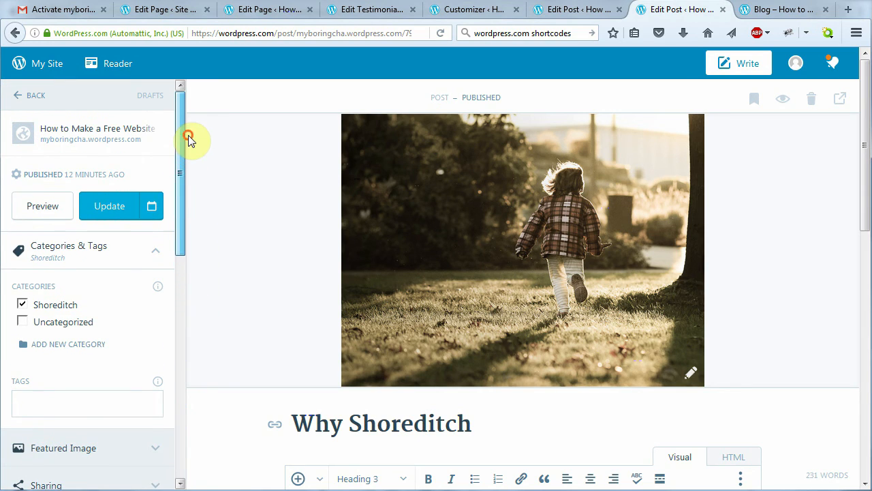
{"action": "left_click", "coordinate": [103, 208]}
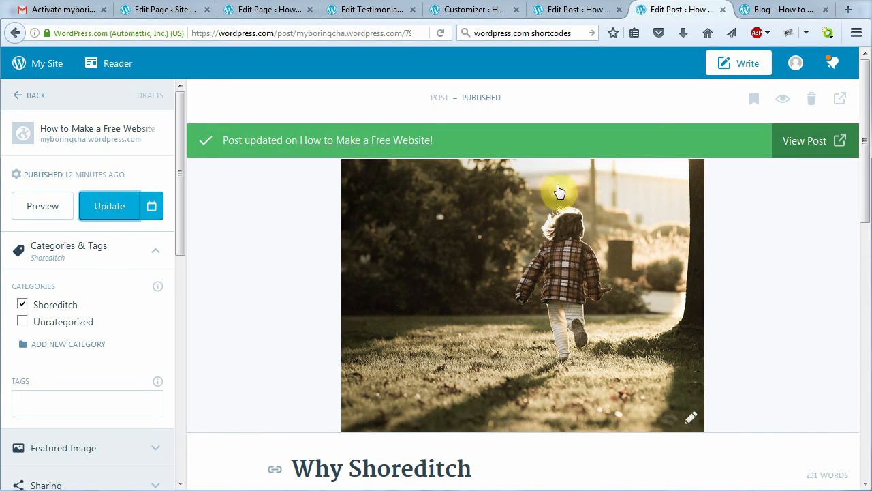
{"action": "left_click", "coordinate": [85, 133]}
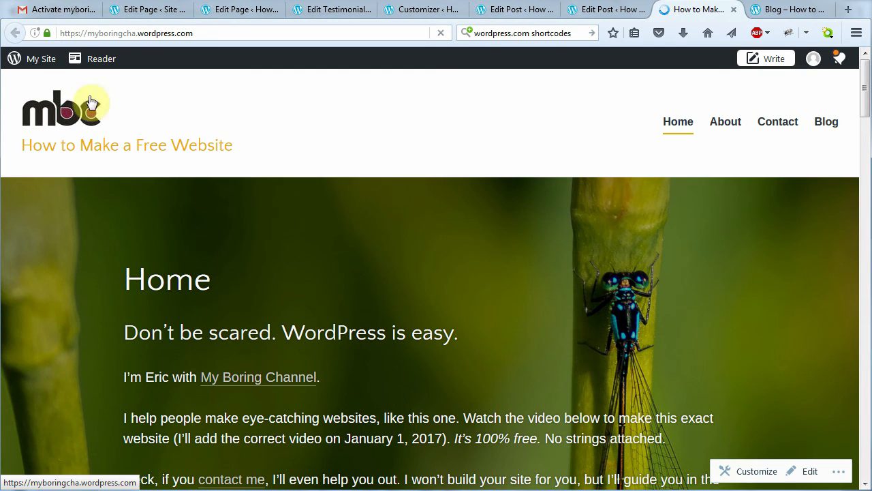
Open My Site's Blog Posts list and scroll down through the five published posts
{"action": "left_click", "coordinate": [37, 60]}
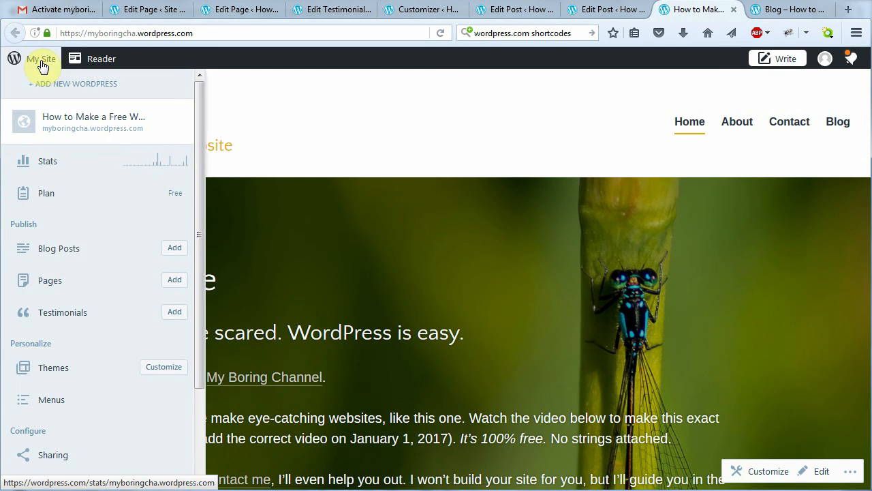
{"action": "left_click", "coordinate": [76, 254]}
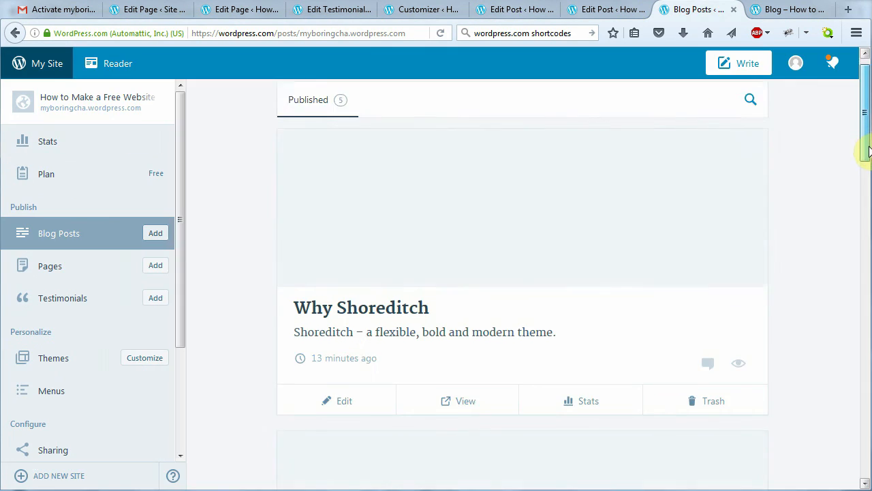
{"action": "left_click_drag", "start_coordinate": [869, 151], "coordinate": [870, 480]}
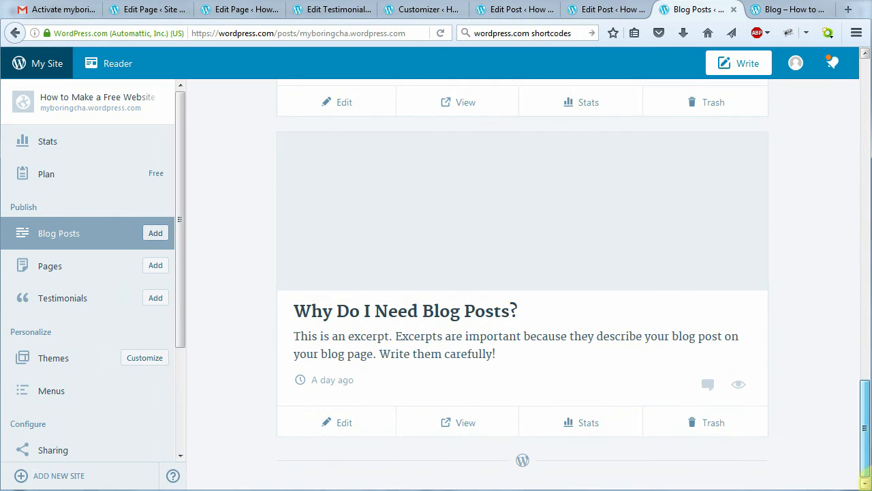
File Why Do I Need Blog Posts? under a new 'Blogging' category instead of Uncategorized
{"action": "left_click", "coordinate": [345, 426]}
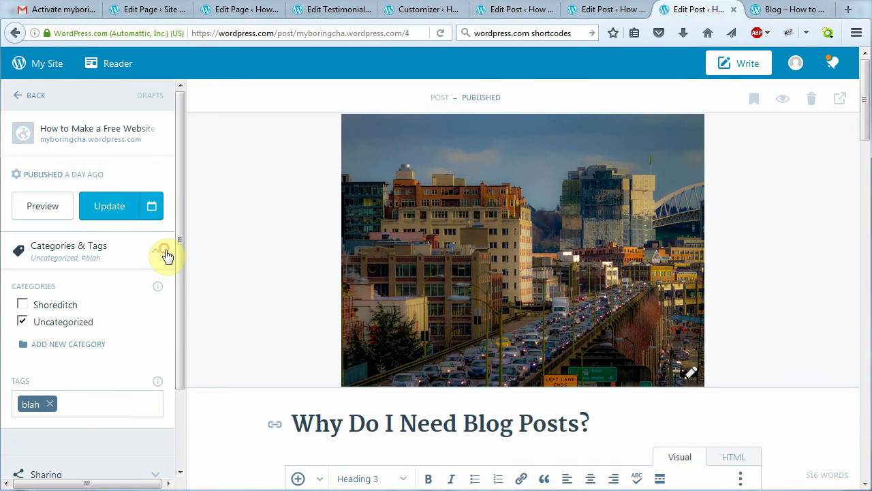
{"action": "left_click", "coordinate": [54, 350]}
{"action": "type", "text": "Blogging"}
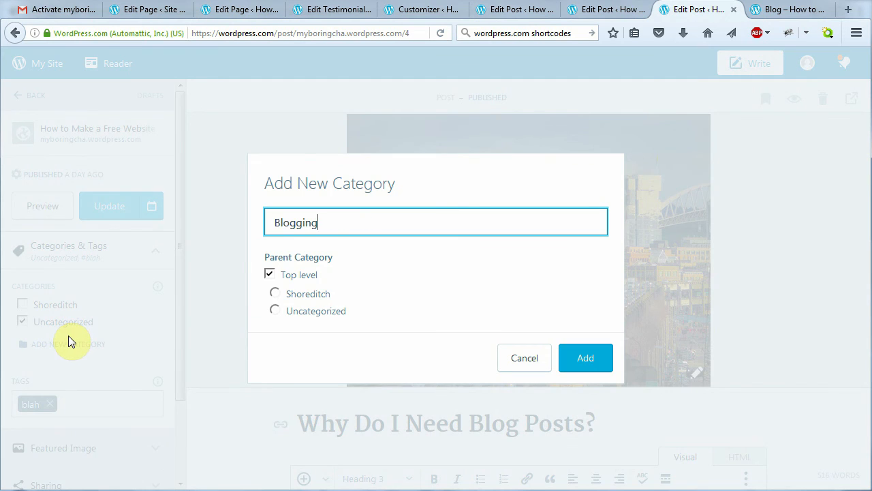
{"action": "left_click", "coordinate": [587, 359]}
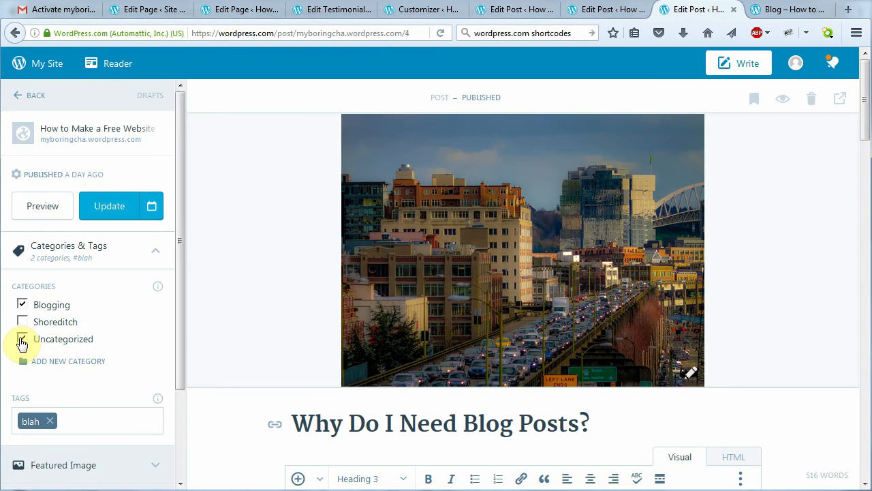
{"action": "left_click", "coordinate": [22, 341]}
Disable pingbacks and trackbacks in More Options and update the post
{"action": "left_click_drag", "start_coordinate": [178, 257], "coordinate": [170, 395]}
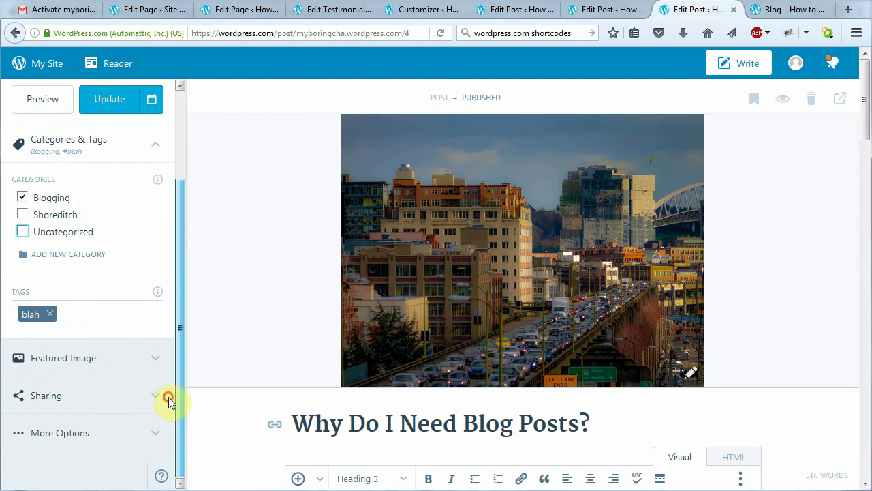
{"action": "left_click", "coordinate": [155, 434]}
{"action": "left_click_drag", "start_coordinate": [176, 298], "coordinate": [172, 460]}
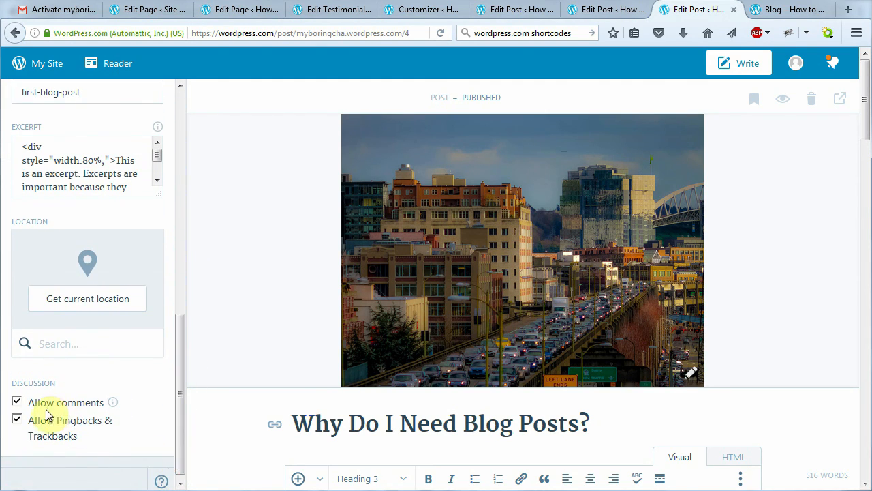
{"action": "left_click", "coordinate": [17, 419]}
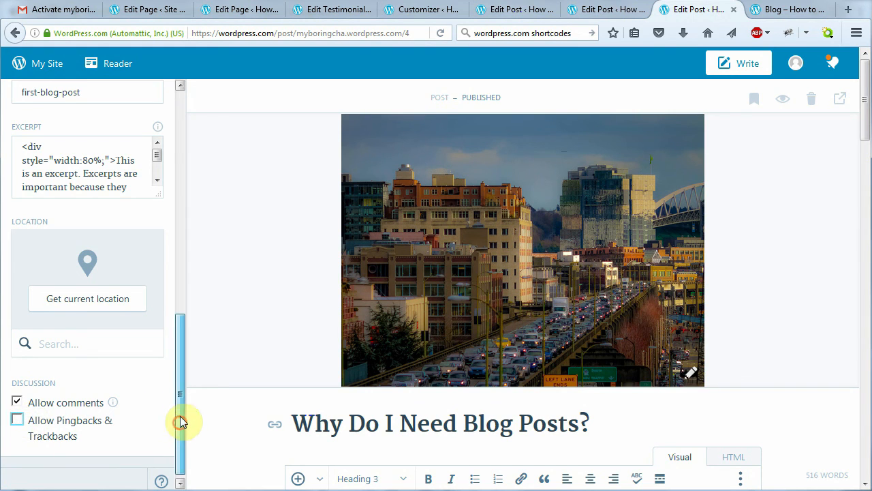
{"action": "left_click_drag", "start_coordinate": [179, 420], "coordinate": [180, 166]}
{"action": "left_click", "coordinate": [124, 205]}
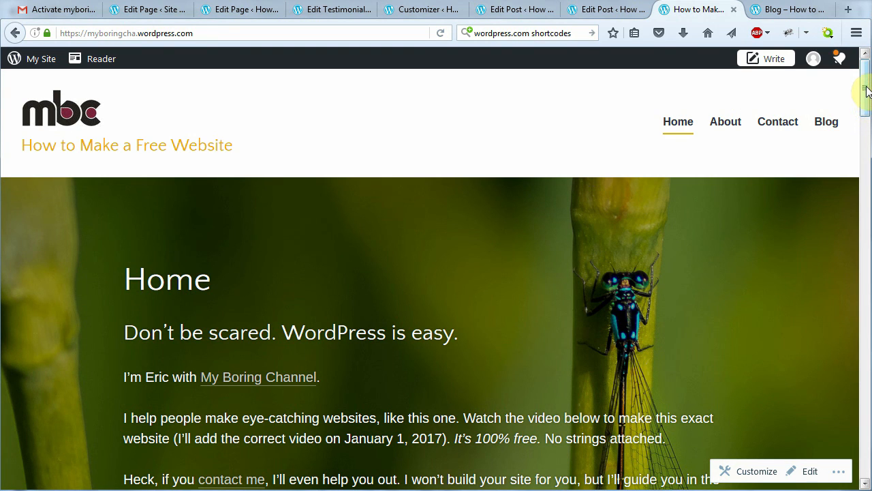
Scroll the live home page to the Categories footer and back, then open My Site
{"action": "left_click_drag", "start_coordinate": [866, 89], "coordinate": [865, 316]}
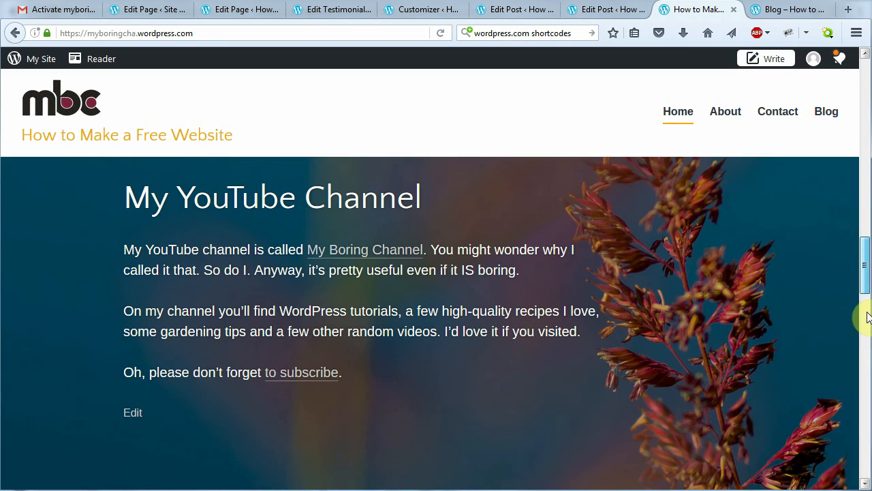
{"action": "left_click_drag", "start_coordinate": [868, 390], "coordinate": [864, 432]}
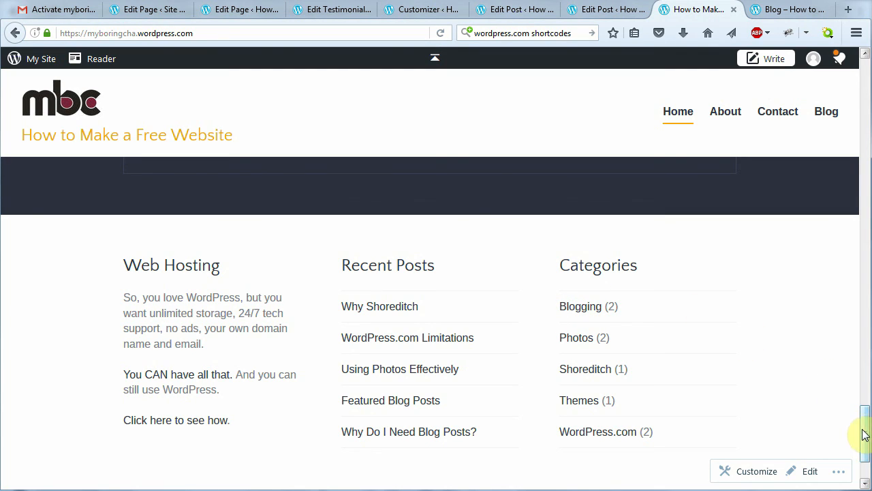
{"action": "left_click_drag", "start_coordinate": [864, 434], "coordinate": [850, 77]}
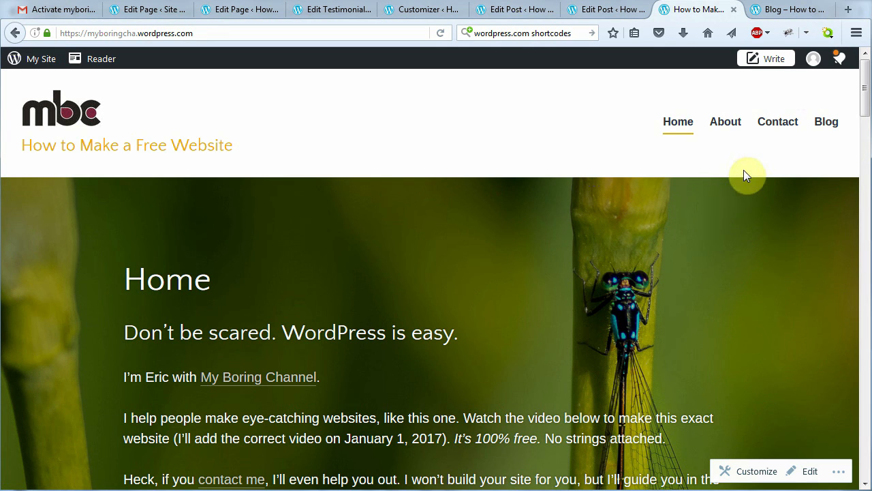
{"action": "left_click", "coordinate": [31, 64]}
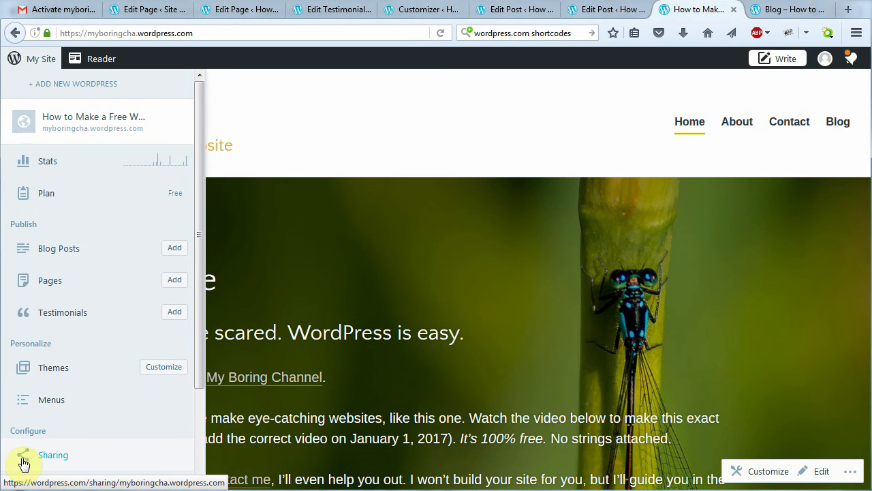
Connect Facebook publicize in Sharing settings, choosing the channel page instead of the personal profile
{"action": "left_click", "coordinate": [29, 461]}
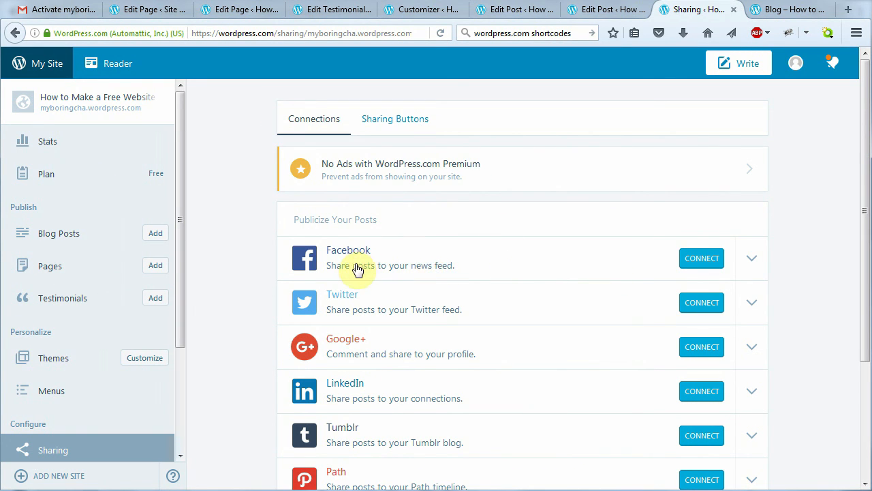
{"action": "left_click", "coordinate": [701, 262]}
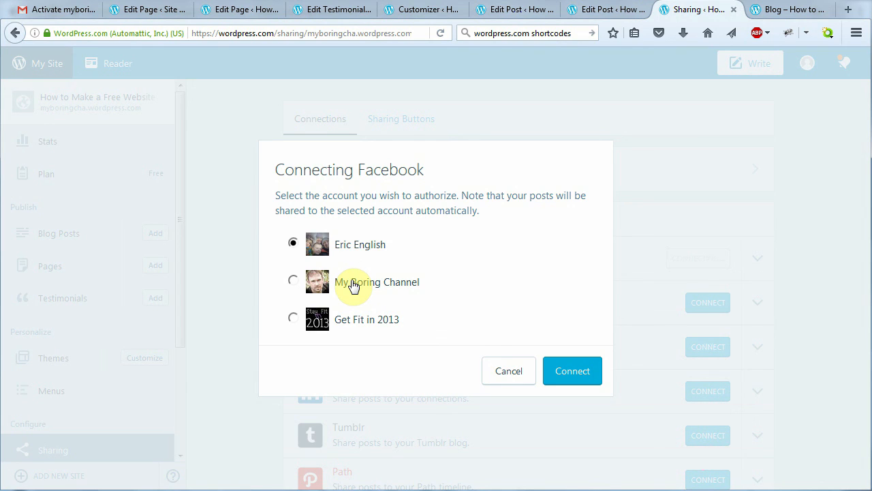
{"action": "left_click", "coordinate": [293, 280]}
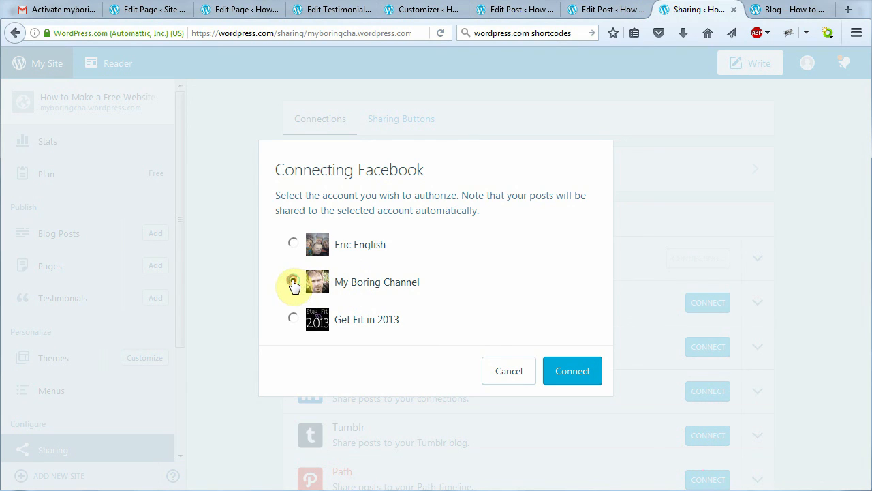
{"action": "left_click", "coordinate": [564, 374]}
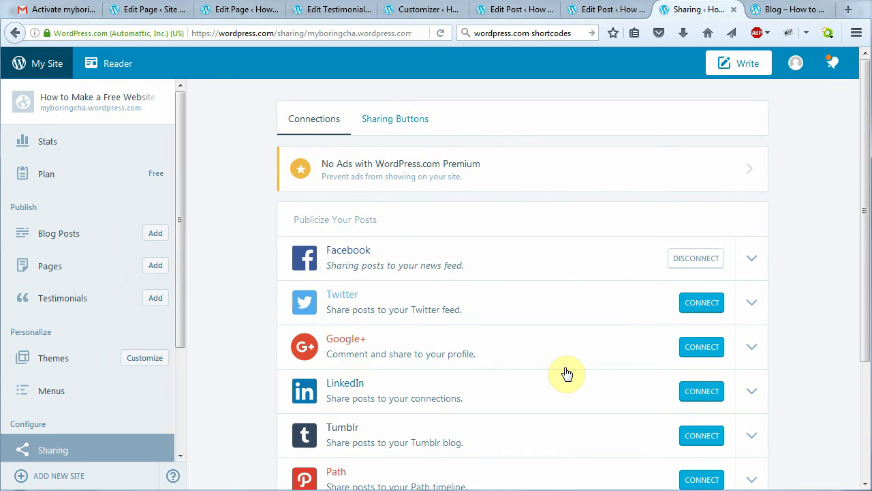
Authorize and connect the Twitter account for publicize alongside Facebook
{"action": "left_click", "coordinate": [695, 310]}
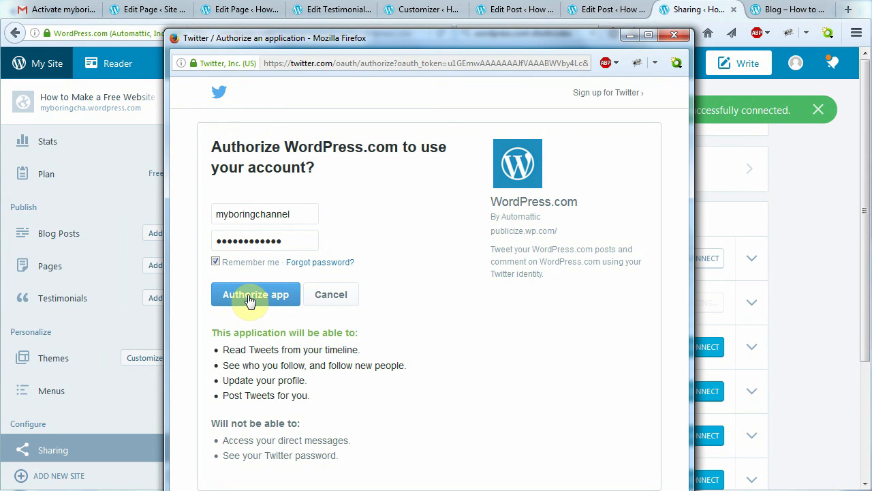
{"action": "left_click", "coordinate": [249, 298]}
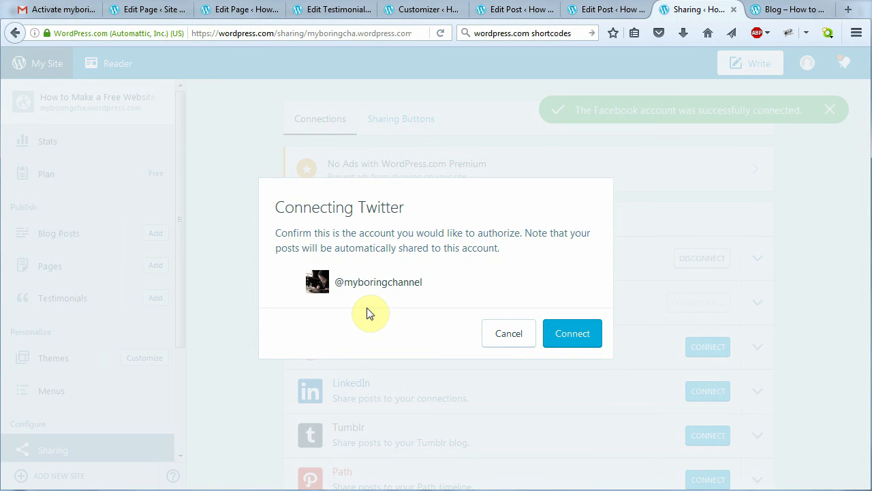
{"action": "left_click", "coordinate": [573, 340]}
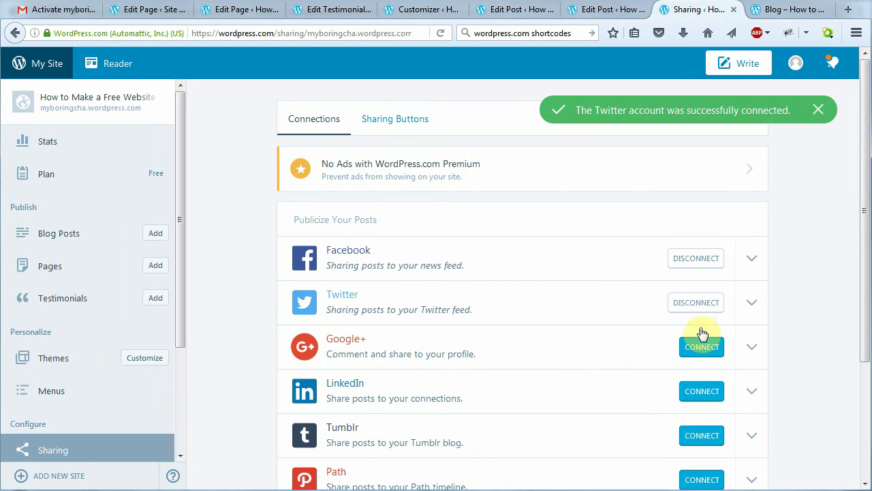
{"action": "left_click_drag", "start_coordinate": [860, 252], "coordinate": [852, 225]}
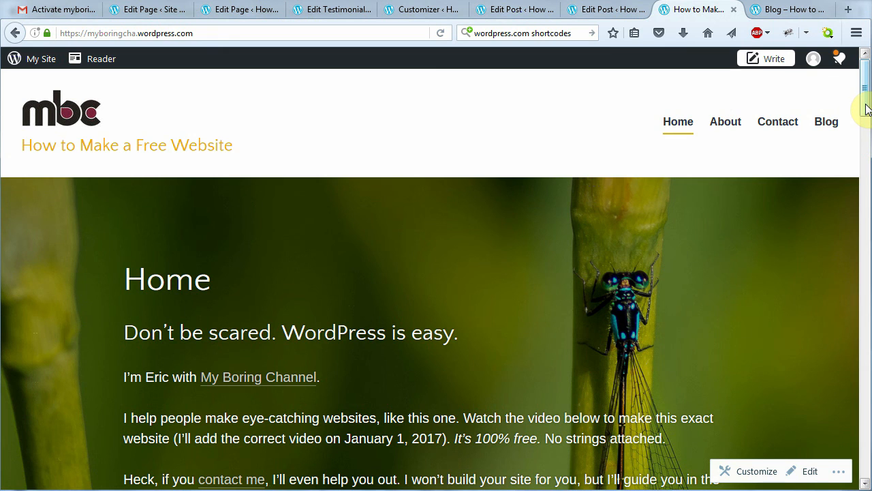
Open the live site's About page and scroll through it to review the content
{"action": "left_click_drag", "start_coordinate": [867, 109], "coordinate": [864, 87]}
{"action": "left_click", "coordinate": [738, 124]}
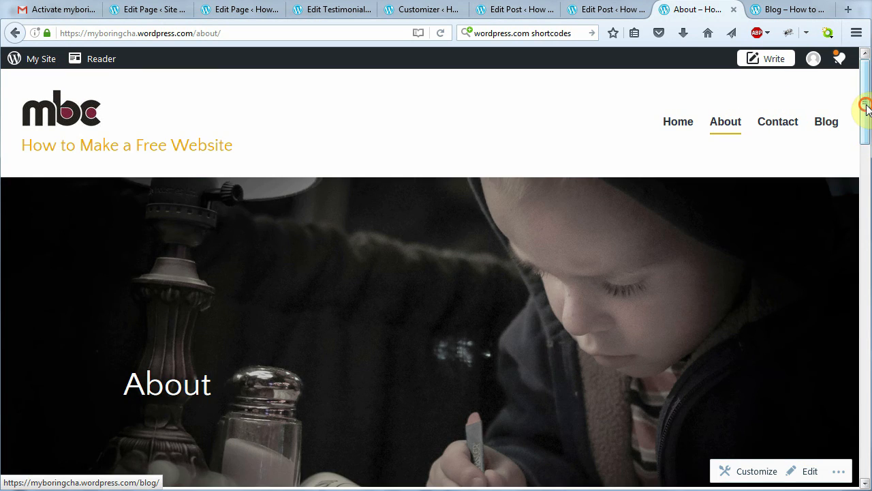
{"action": "left_click_drag", "start_coordinate": [866, 106], "coordinate": [868, 209]}
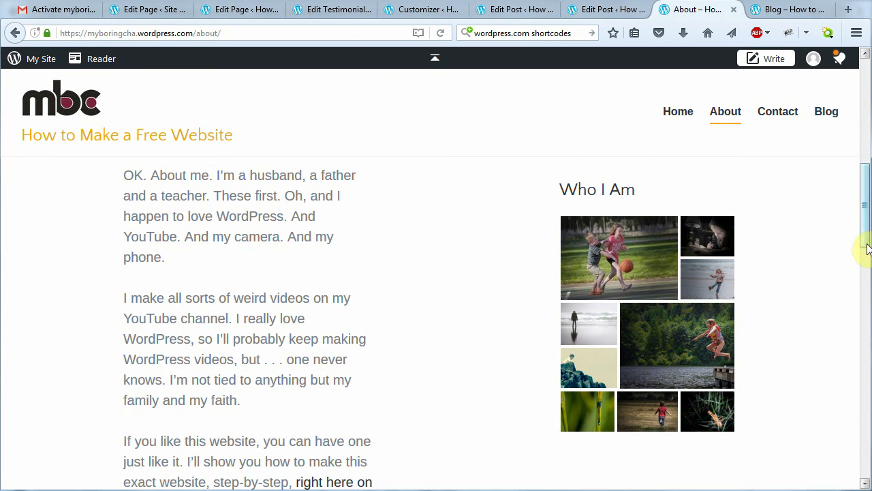
{"action": "left_click_drag", "start_coordinate": [862, 250], "coordinate": [790, 155]}
Review the Contact page, then scroll the Blog page down to its category footer
{"action": "left_click", "coordinate": [785, 127]}
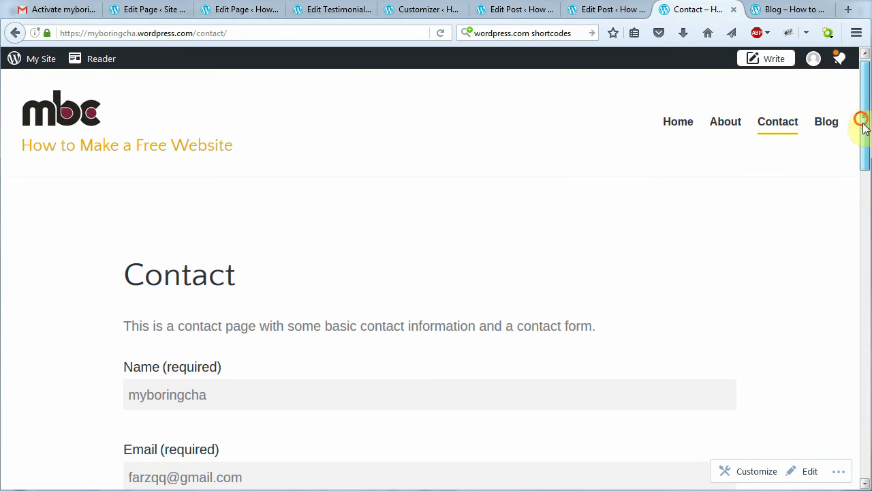
{"action": "left_click_drag", "start_coordinate": [862, 122], "coordinate": [853, 107]}
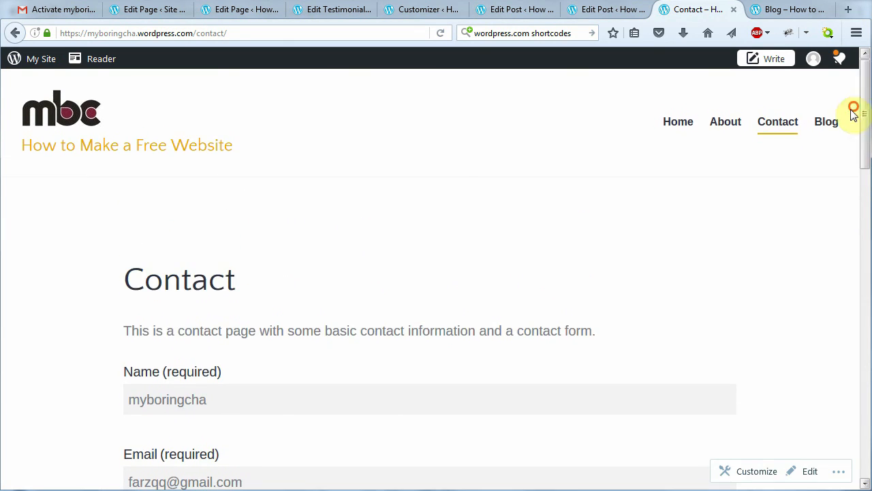
{"action": "left_click", "coordinate": [828, 124]}
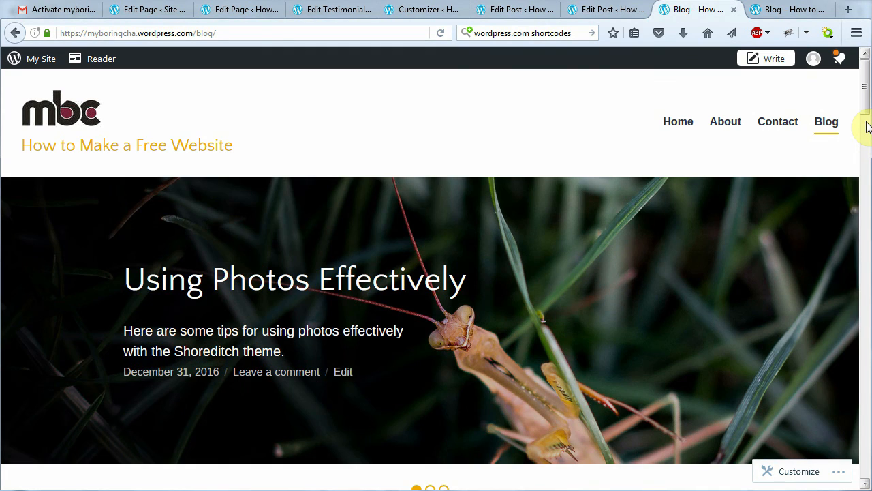
{"action": "scroll", "coordinate": [862, 100], "scroll_direction": "down", "scroll_amount": 1}
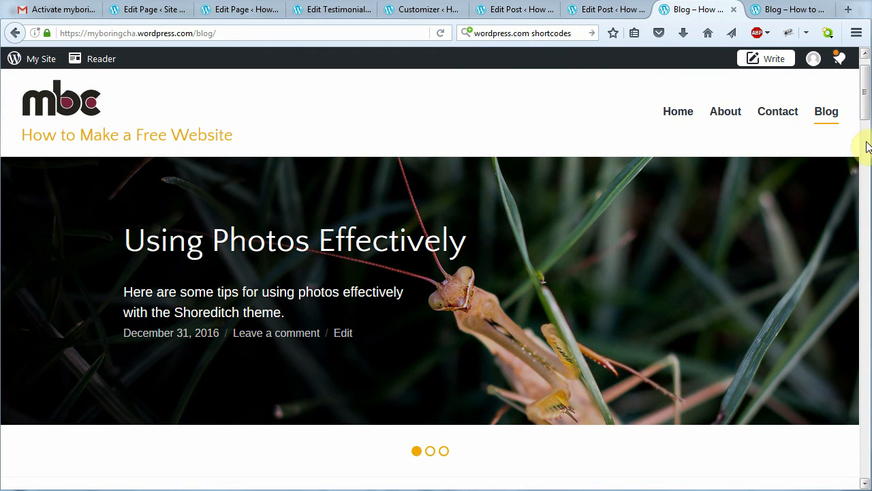
{"action": "left_click_drag", "start_coordinate": [868, 116], "coordinate": [866, 92]}
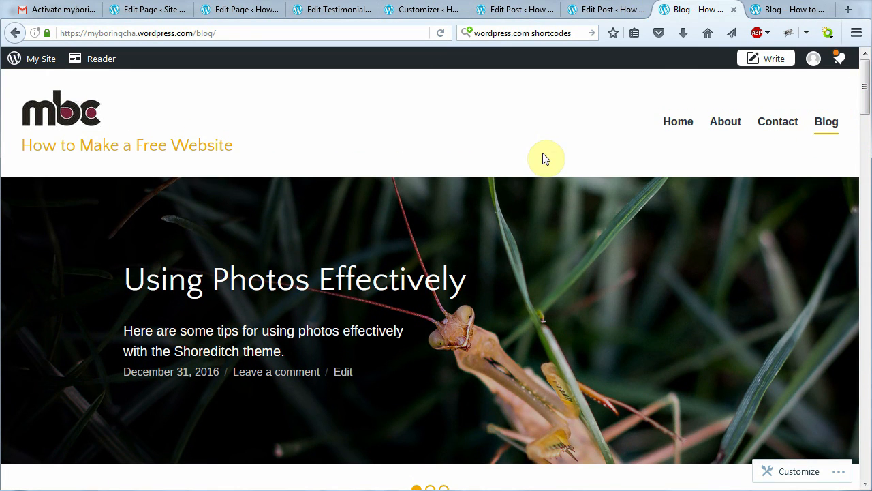